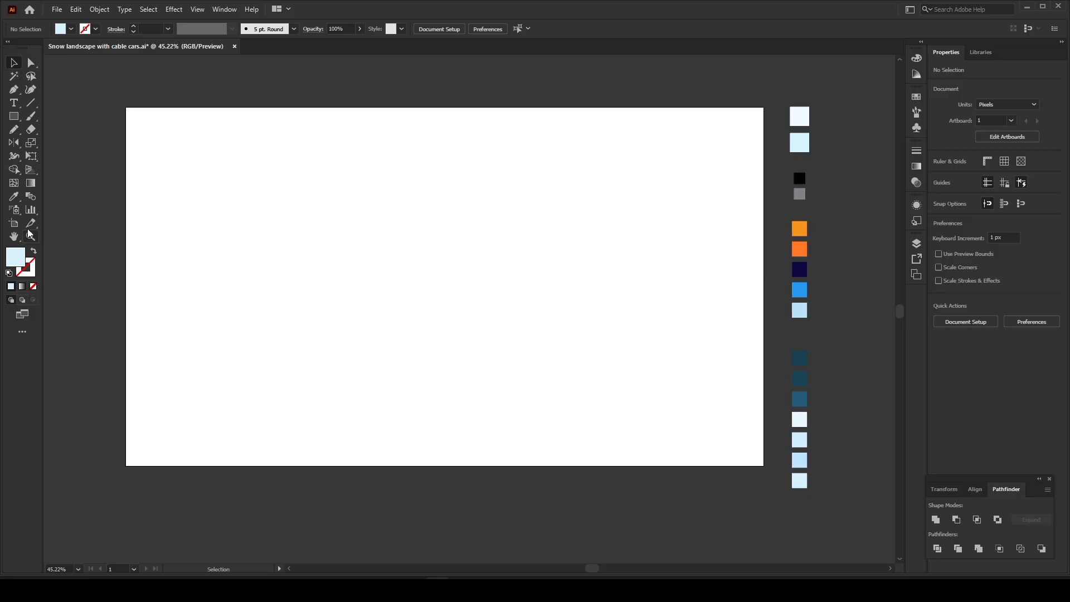
- Examine the artboard's dimensions and the colour swatches placed beside the artboard
click(14, 223)
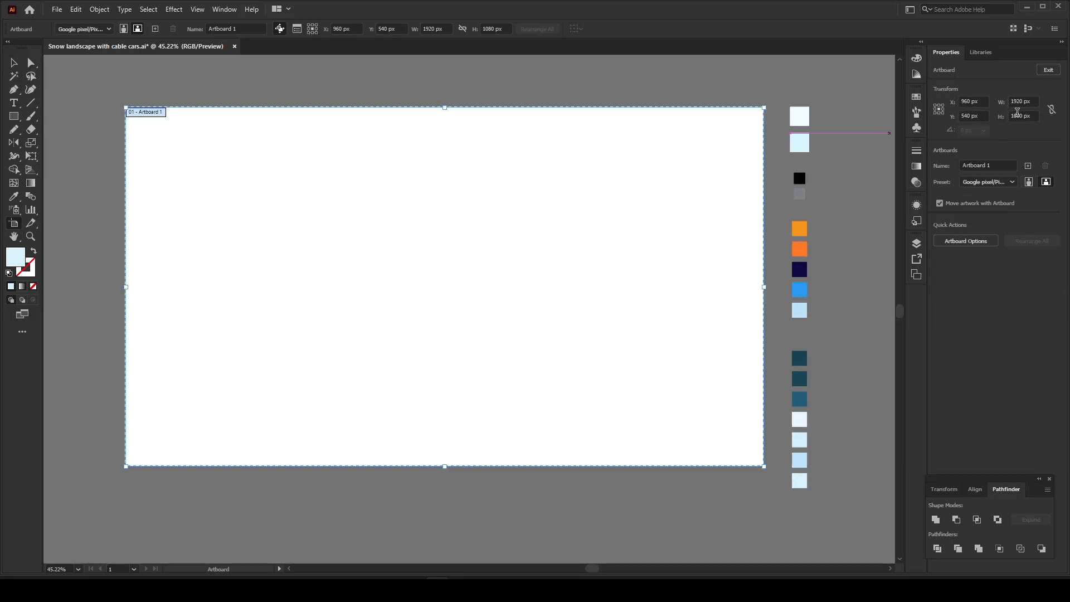
key(Escape)
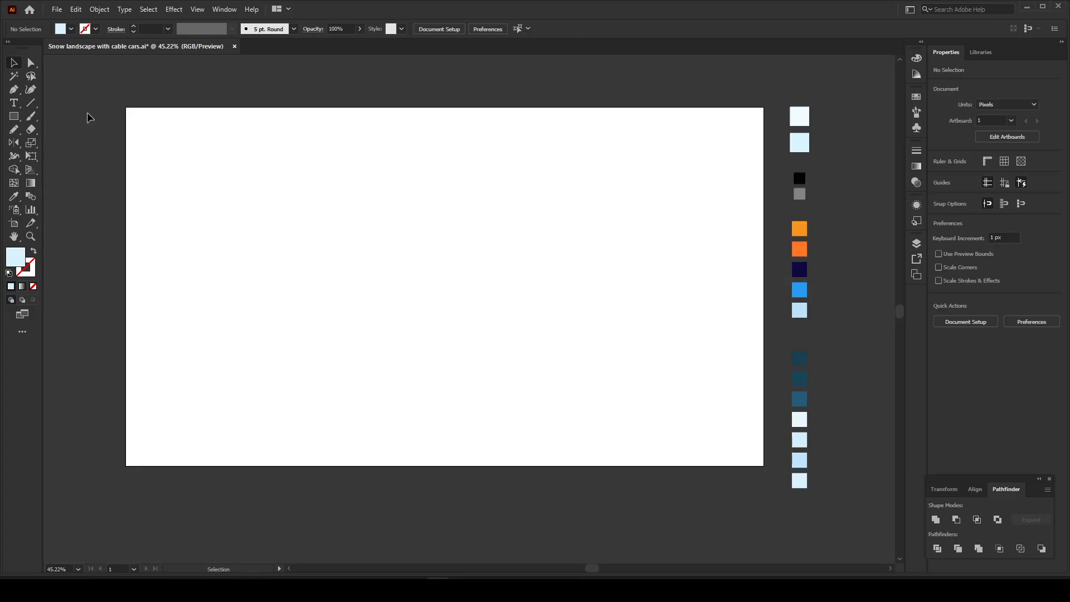
drag(503, 201, 487, 209)
drag(771, 104, 826, 433)
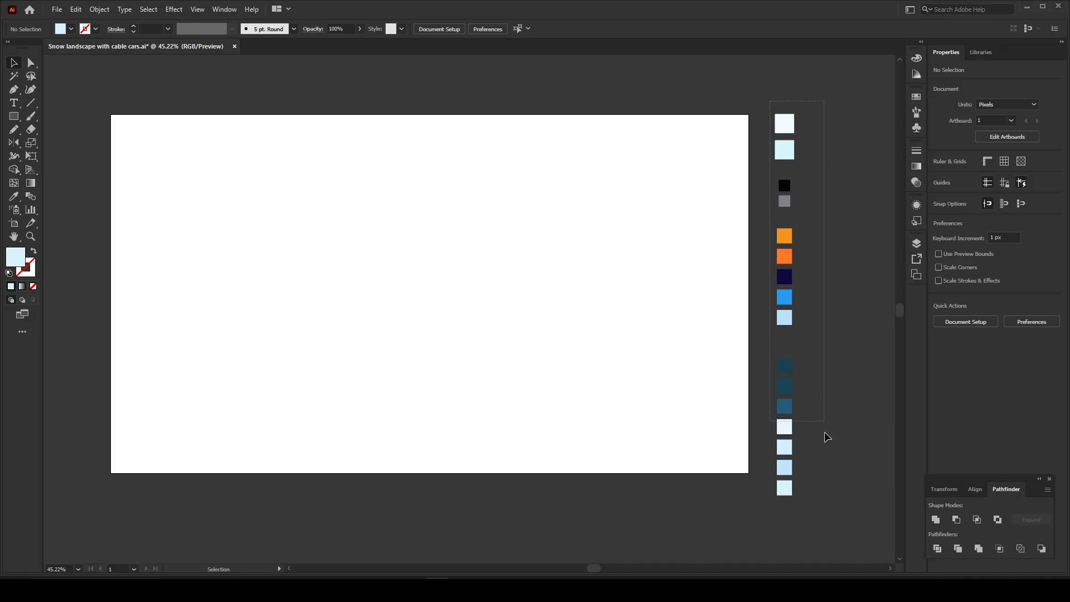
drag(828, 523, 827, 523)
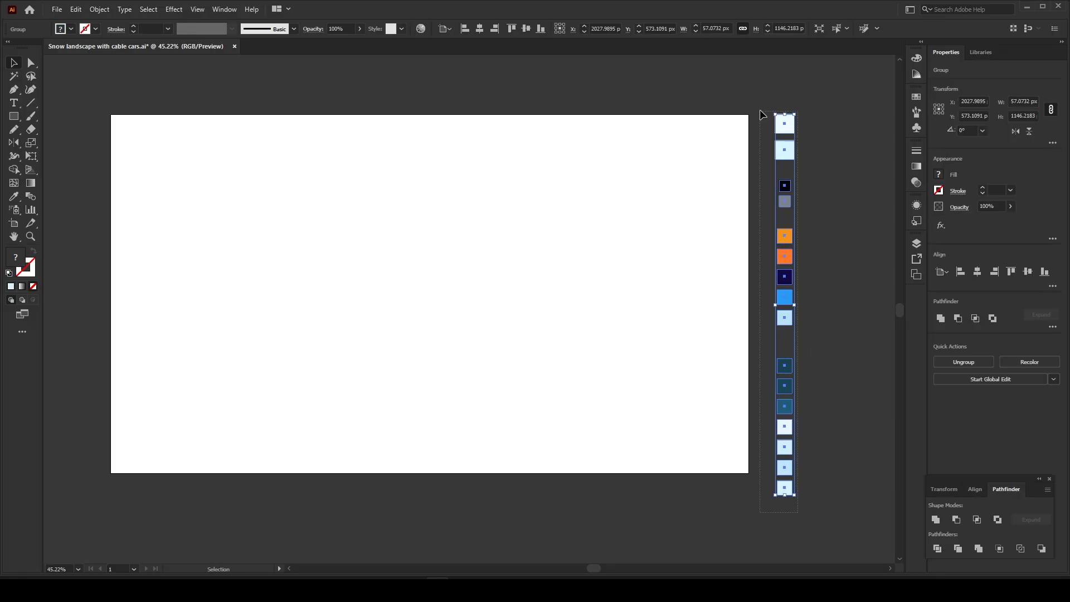
click(752, 123)
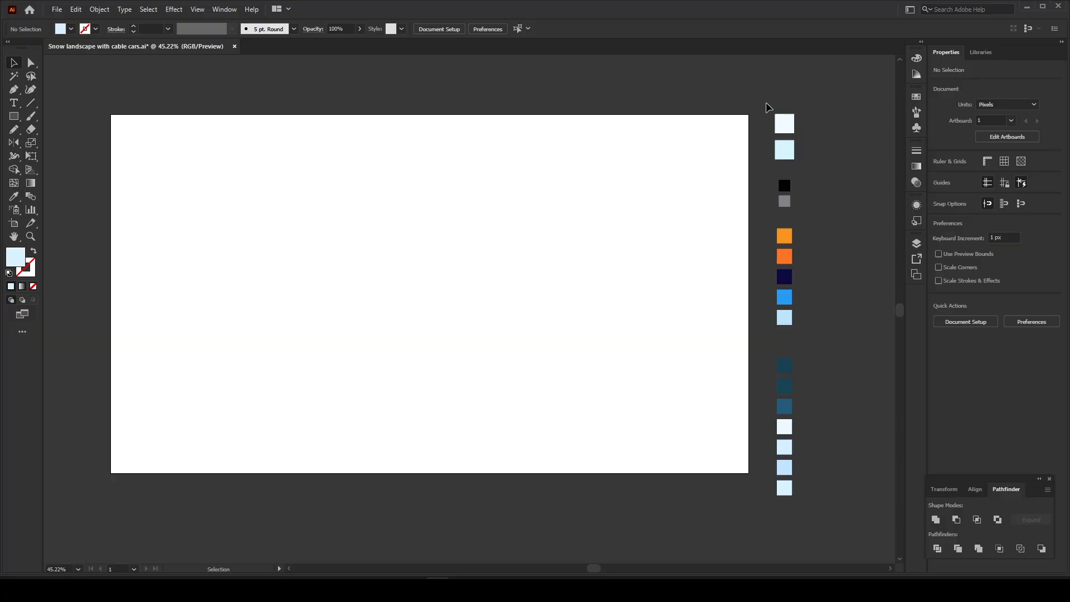
drag(766, 102, 811, 296)
drag(815, 528, 814, 528)
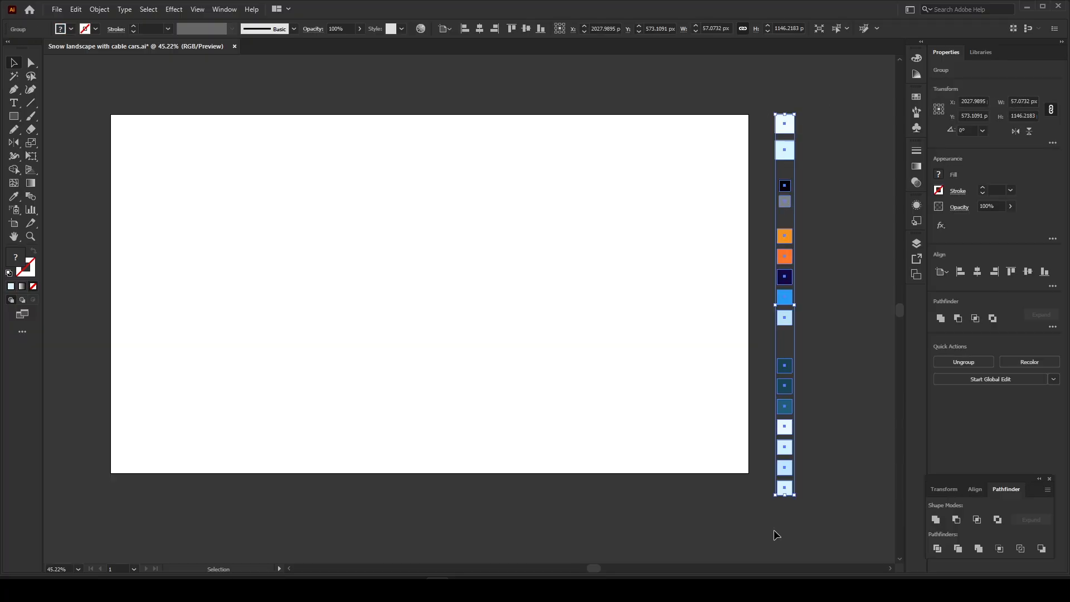
click(774, 529)
drag(487, 354, 502, 345)
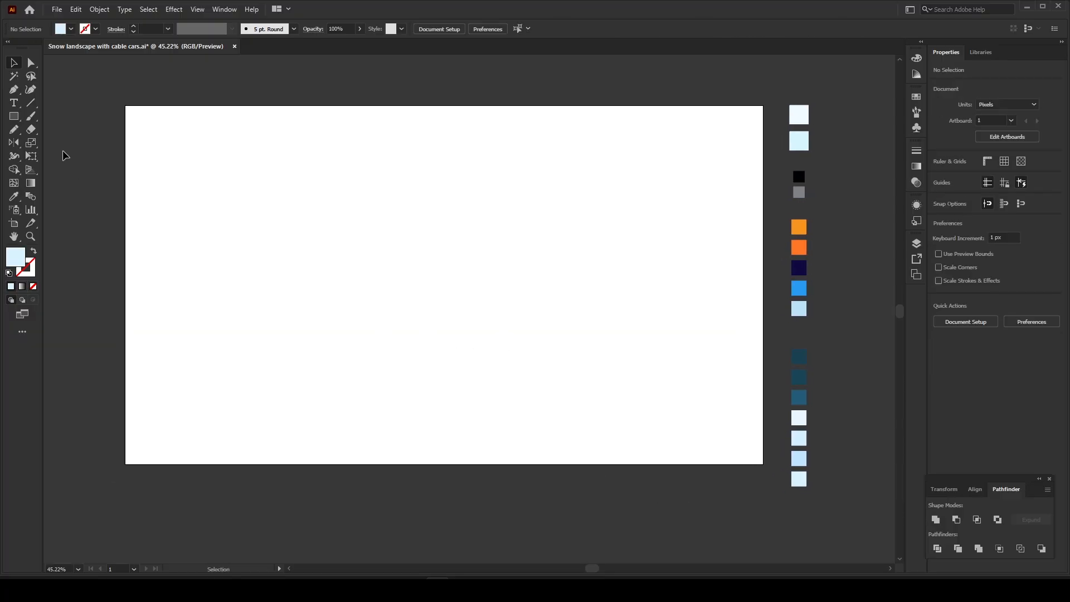
- Create a rectangle 1920 px wide and 1080 px high
click(14, 116)
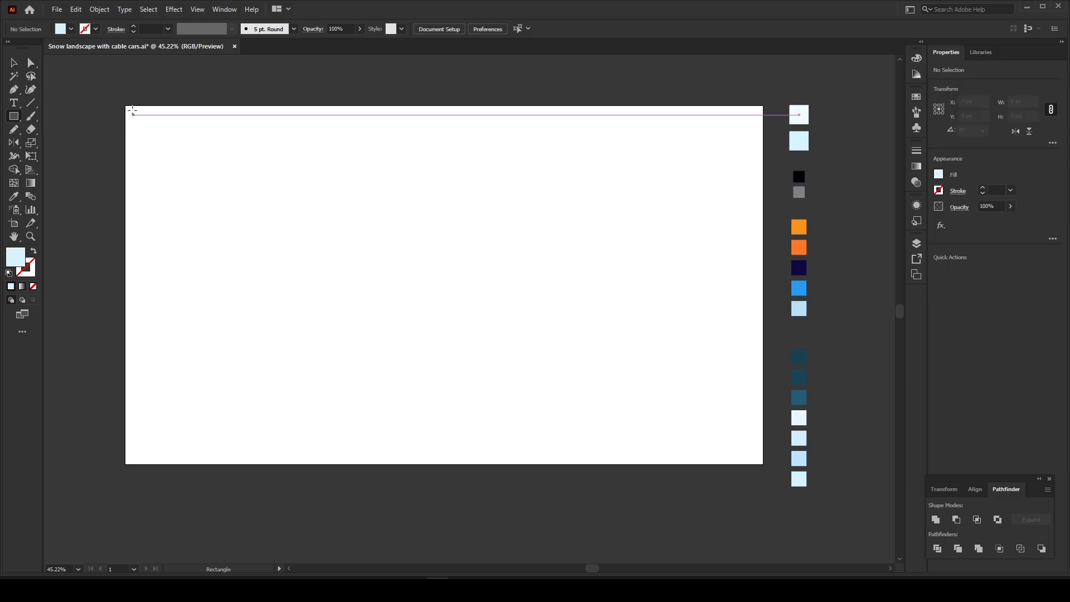
click(408, 237)
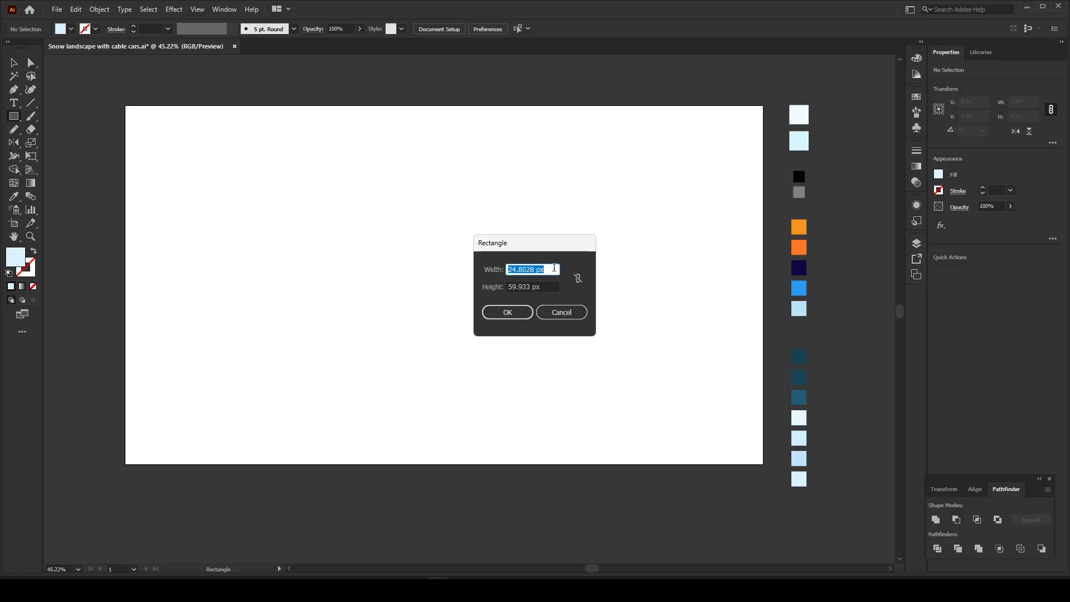
drag(555, 269, 517, 272)
text(1920)
click(513, 285)
key(ctrl+a)
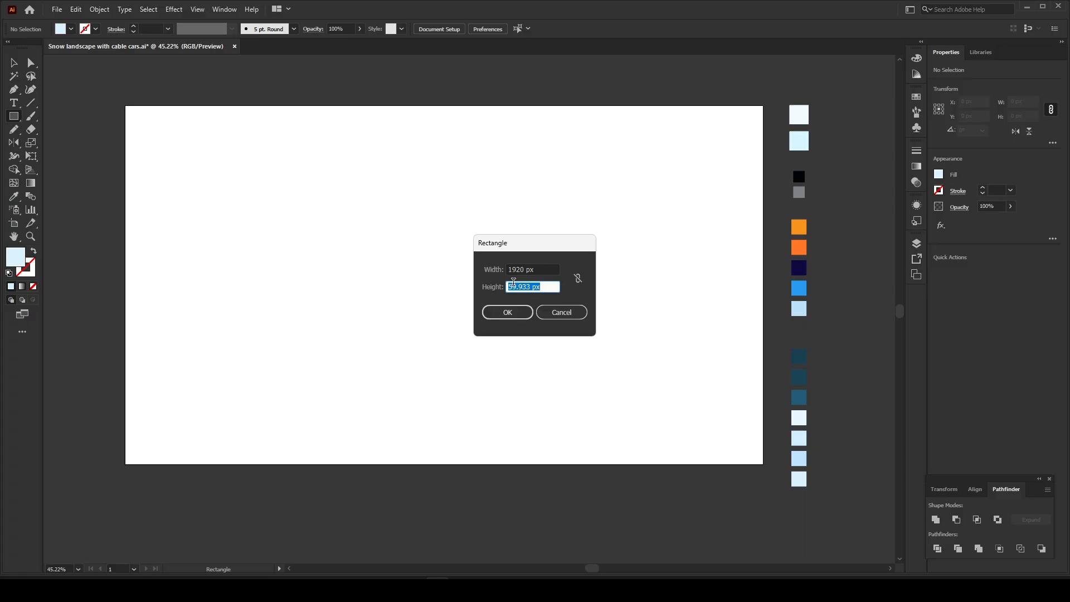
text(1080)
click(493, 317)
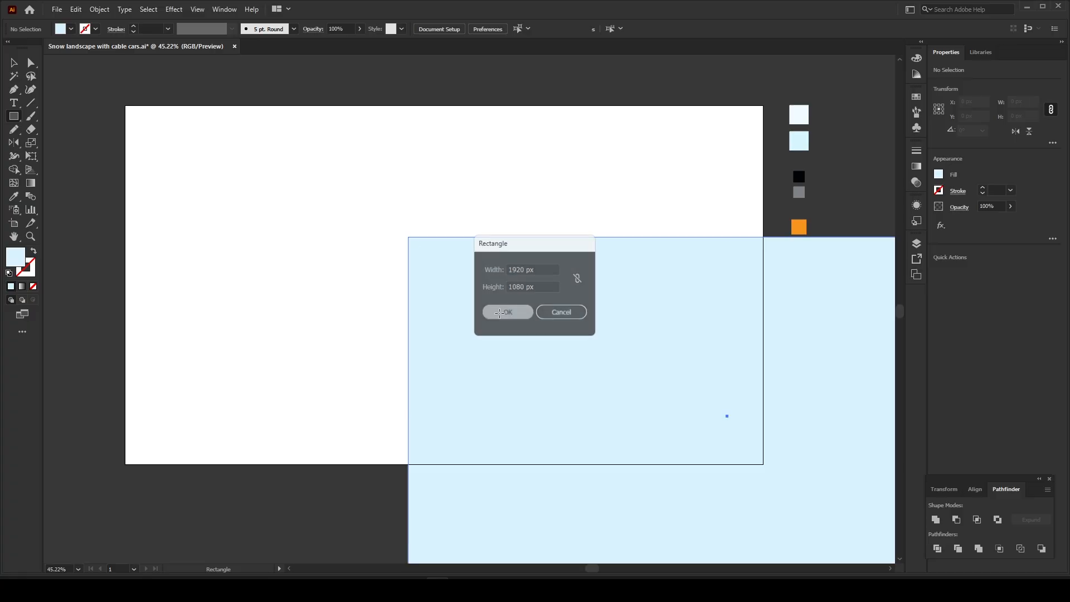
- Move the rectangle over the artboard and align it to the artboard's left and top edges
click(15, 63)
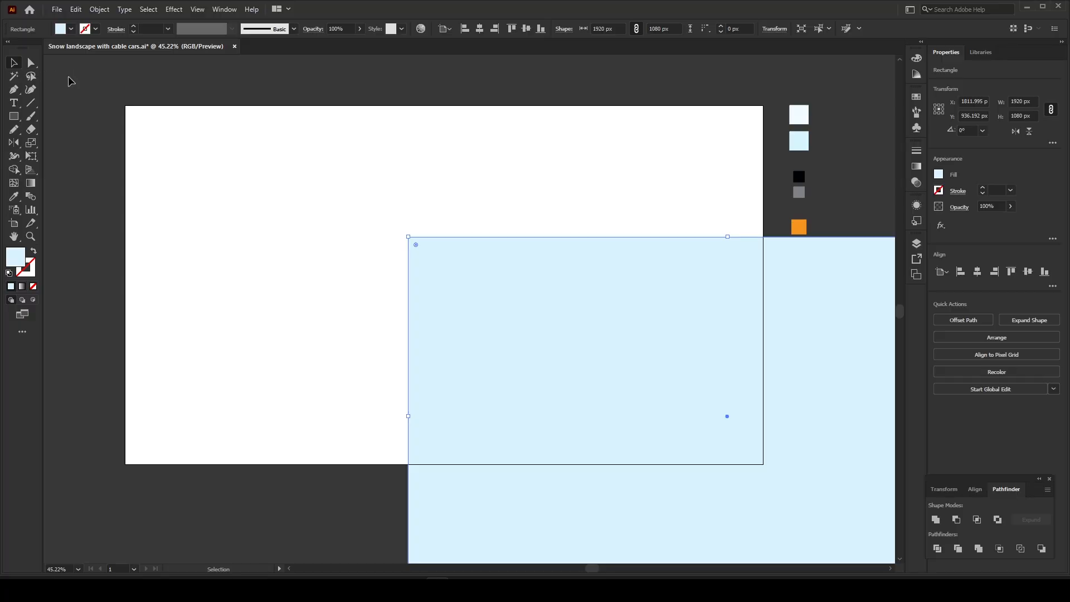
drag(504, 268, 264, 161)
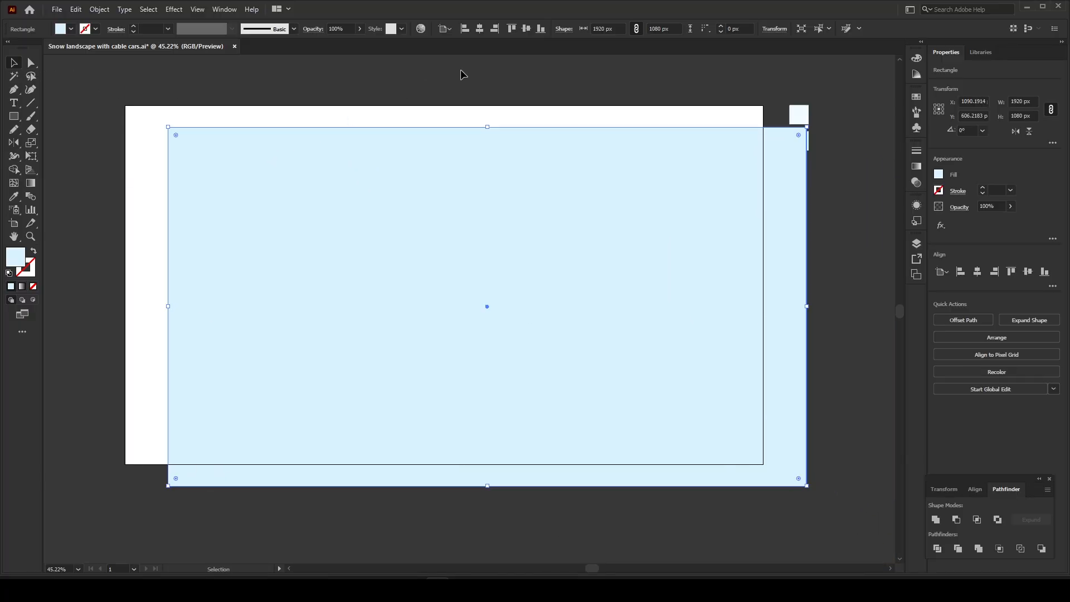
click(465, 33)
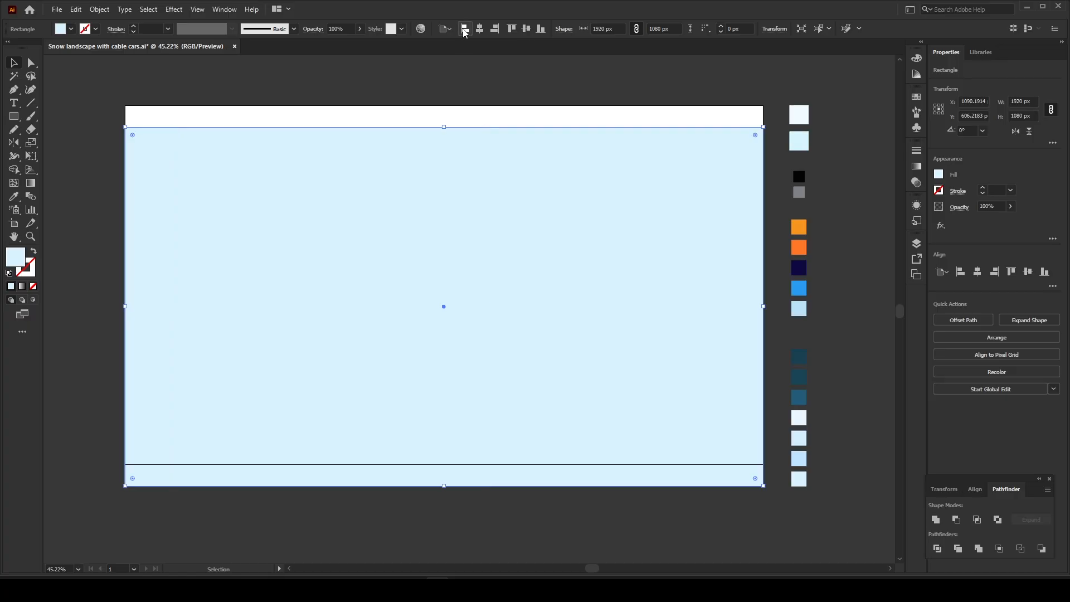
click(516, 32)
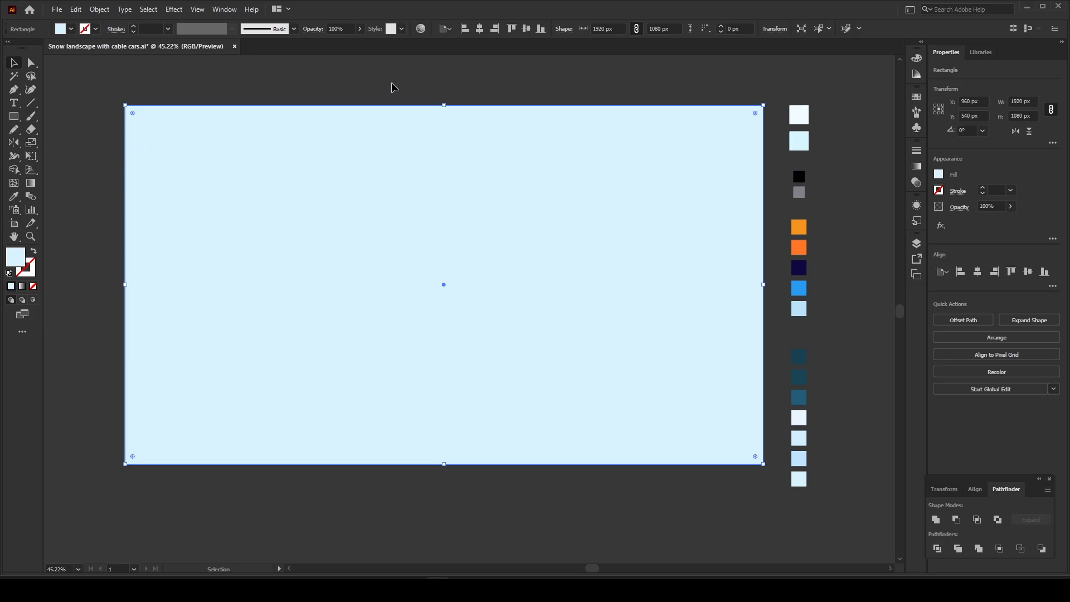
- Fill the background rectangle with the near-white uppermost swatch of the palette and deselect it
click(15, 198)
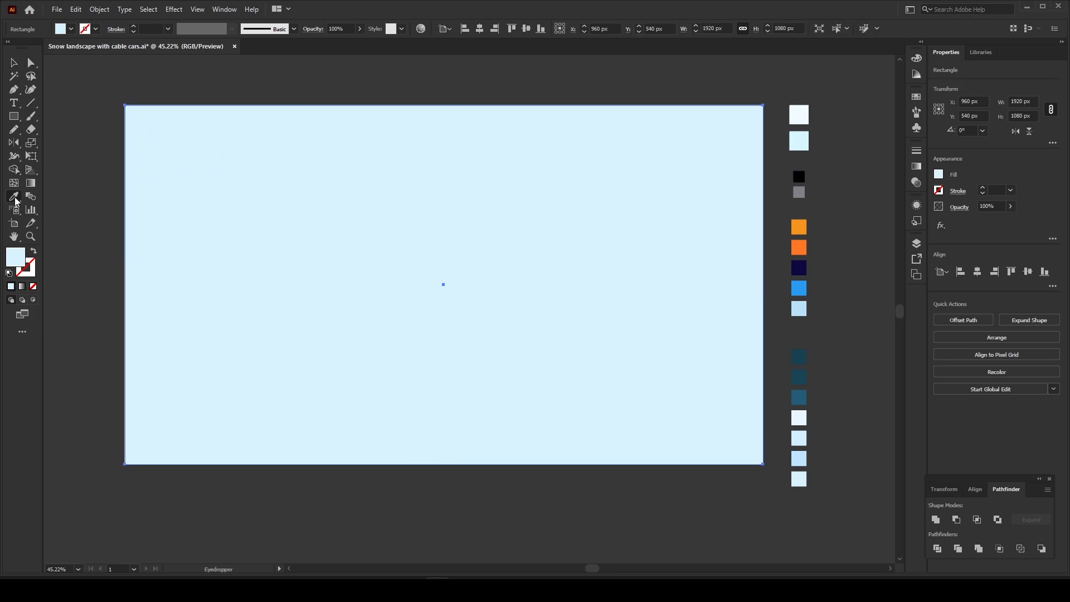
click(799, 114)
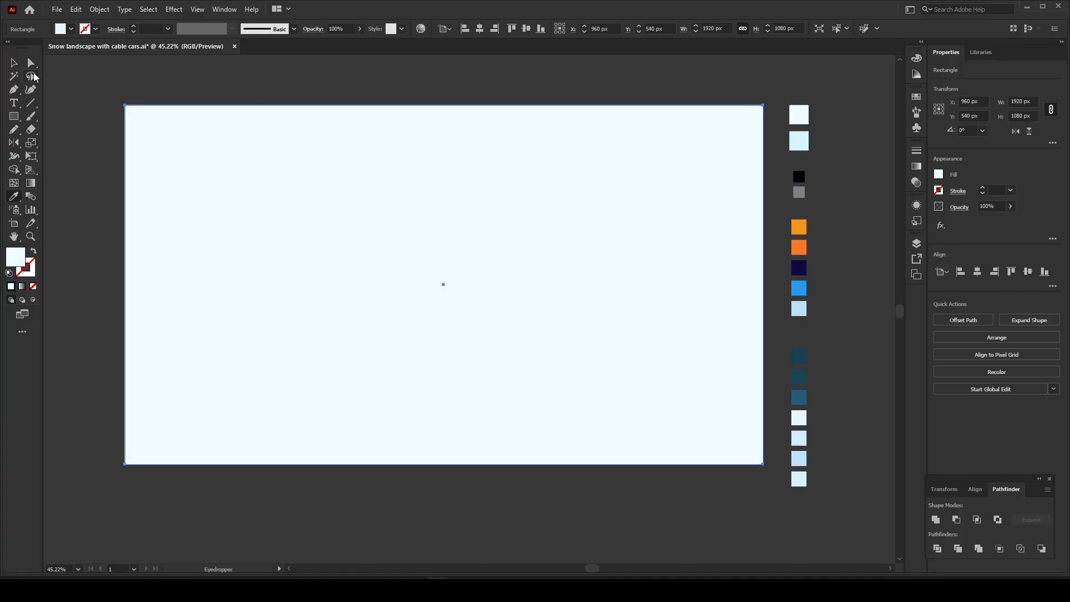
click(14, 62)
click(276, 69)
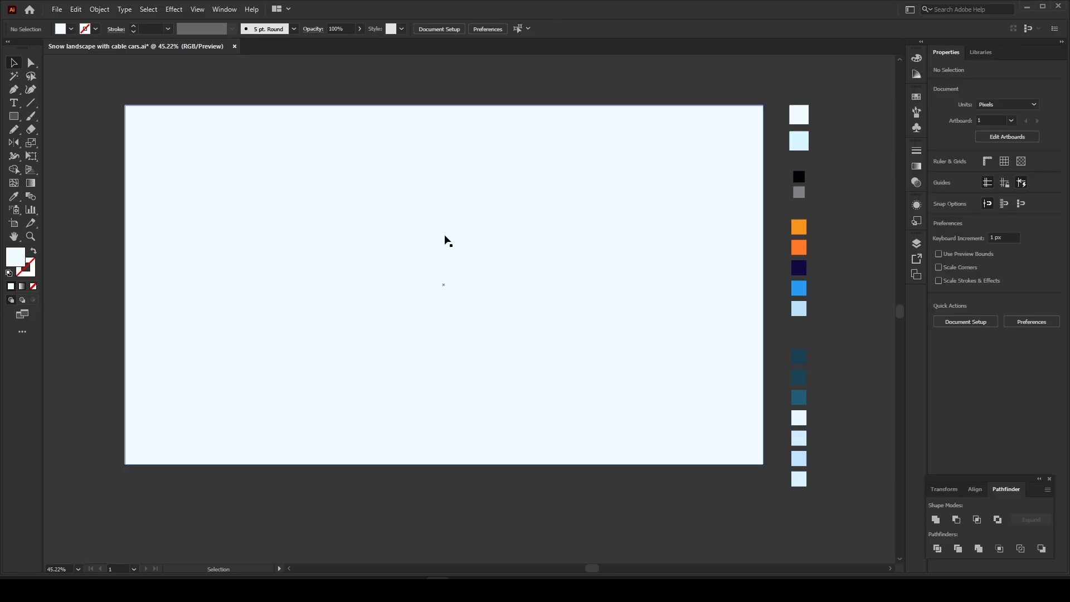
- Draw a closed snow hill with the Pen tool across the artboard's lower part, its wavy upper edge descending from right to left beyond both sides
drag(455, 226, 449, 215)
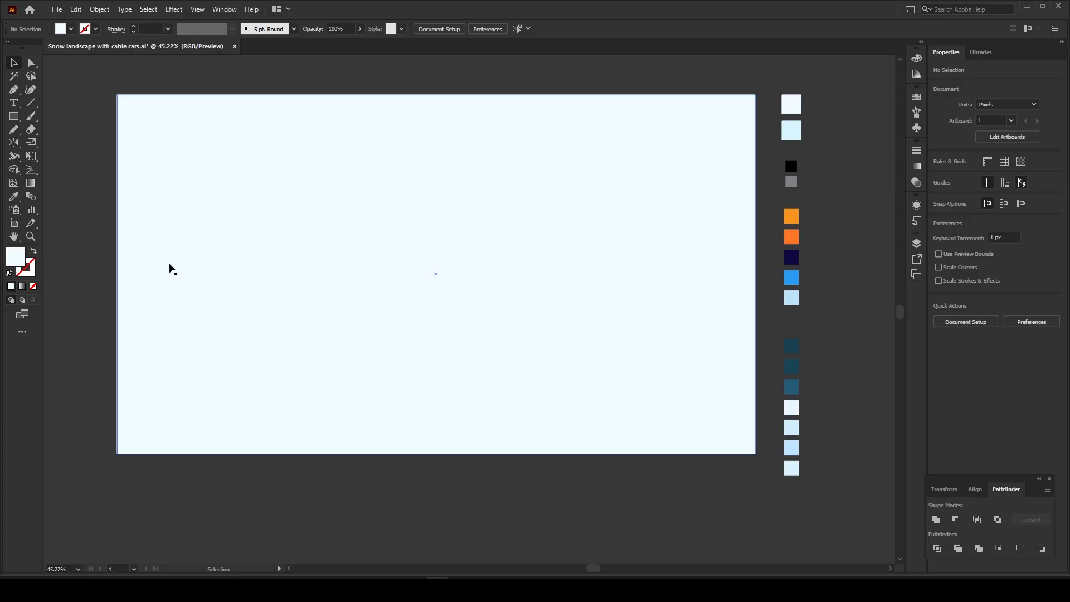
click(20, 90)
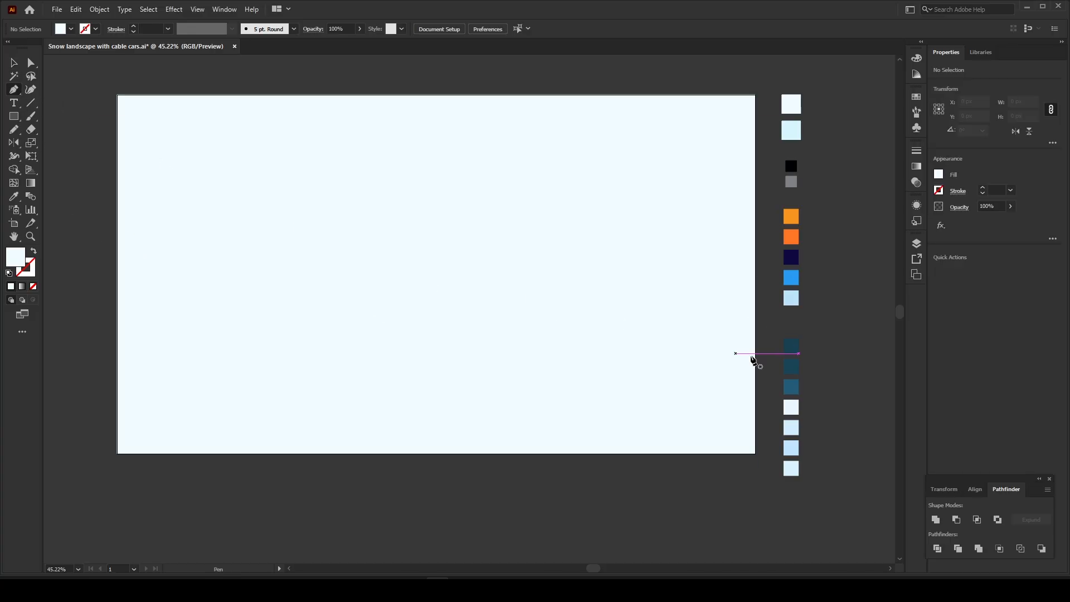
click(763, 327)
click(659, 335)
click(622, 338)
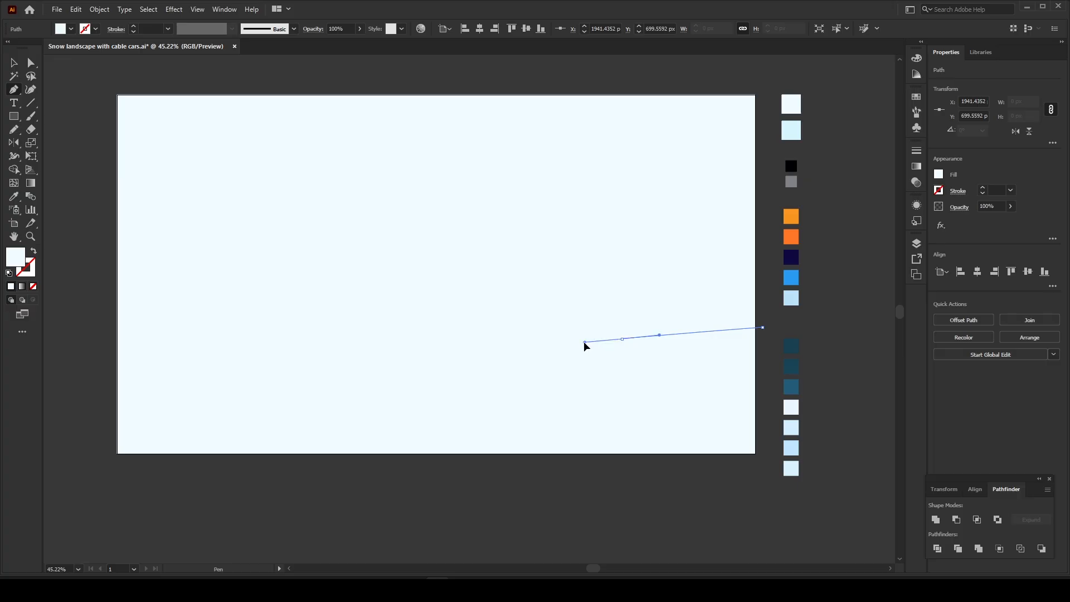
drag(466, 353, 365, 361)
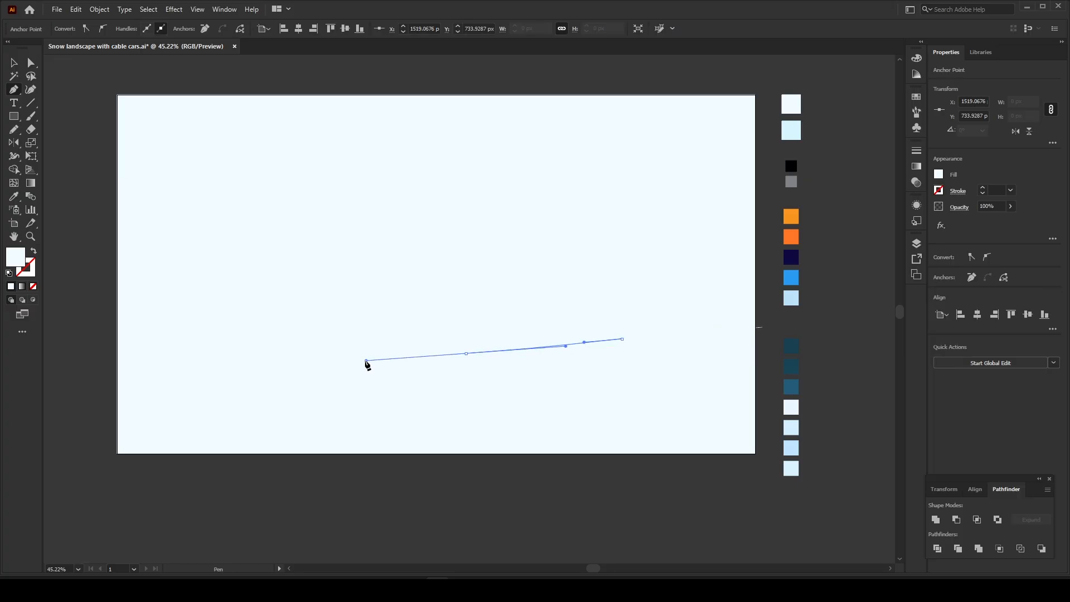
drag(283, 363, 251, 373)
drag(190, 386, 98, 397)
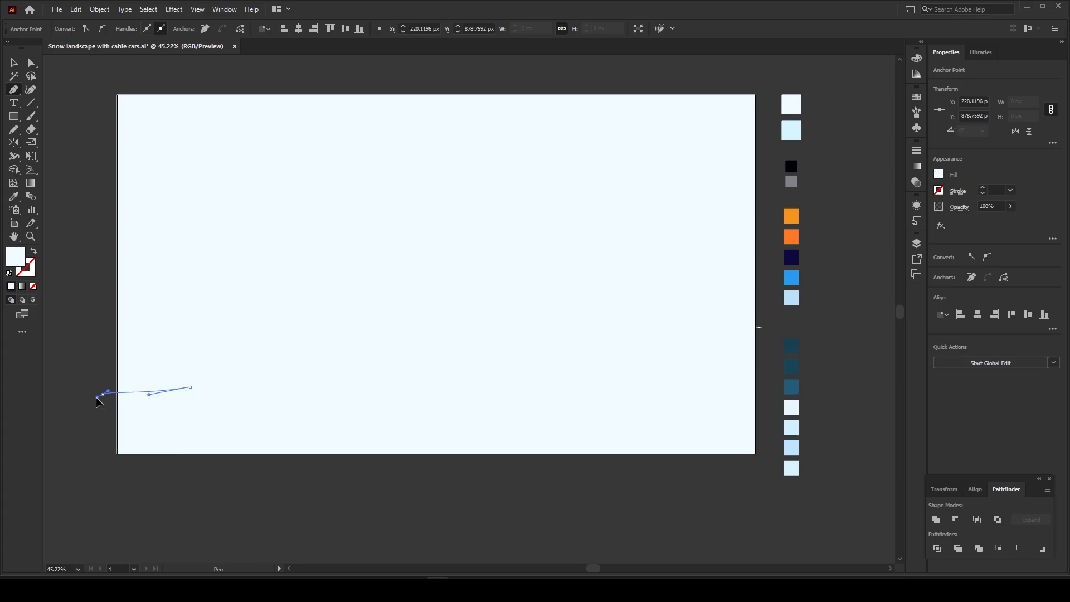
click(91, 465)
click(609, 480)
click(766, 466)
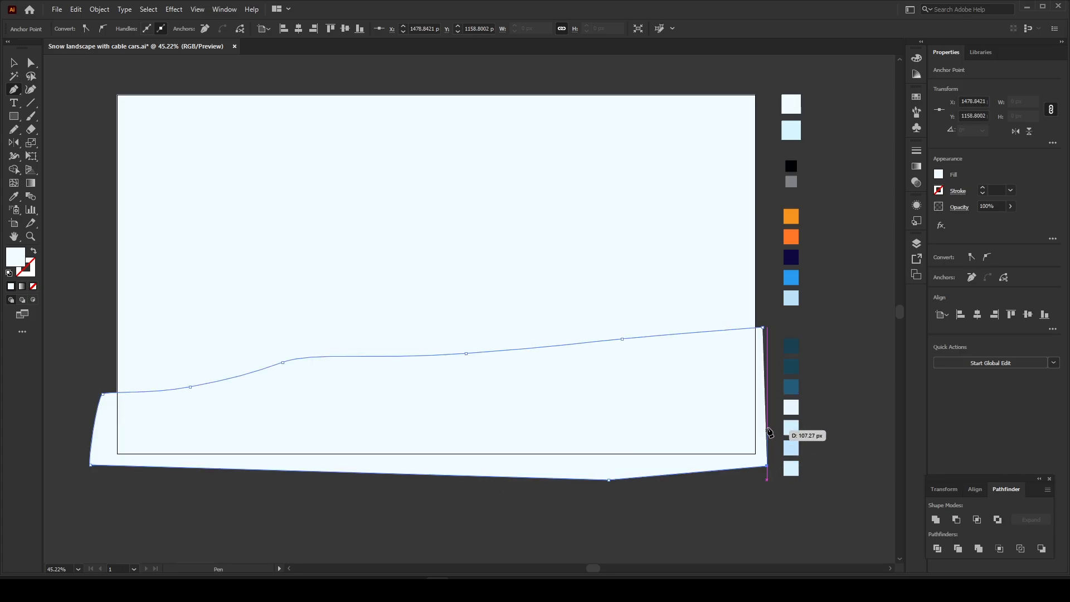
click(762, 328)
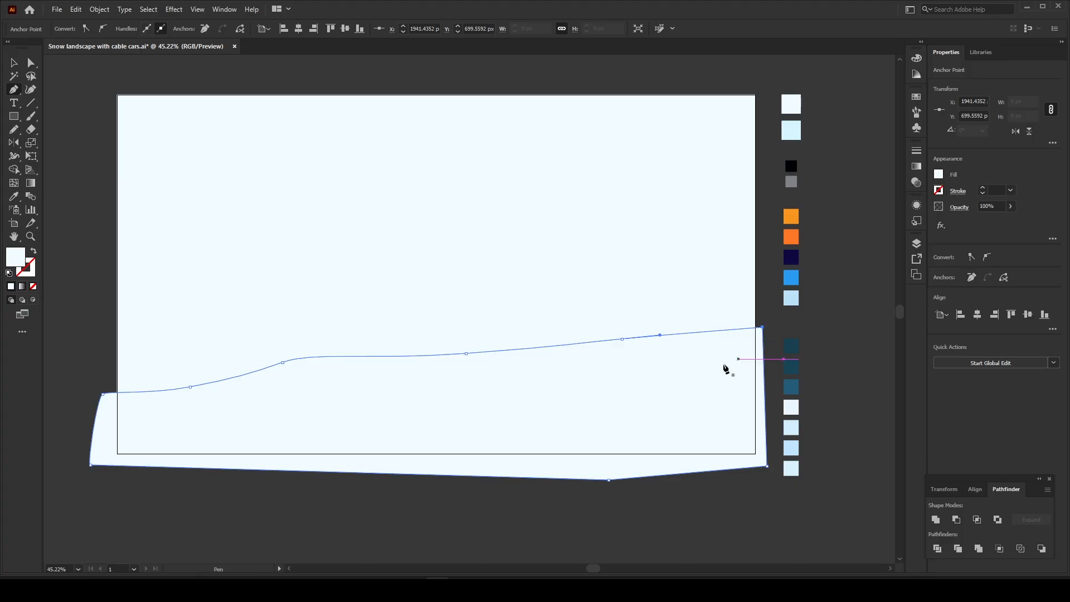
- Fill the snow hill with the palest swatch below the teal ones and move the hill slightly down
key(i)
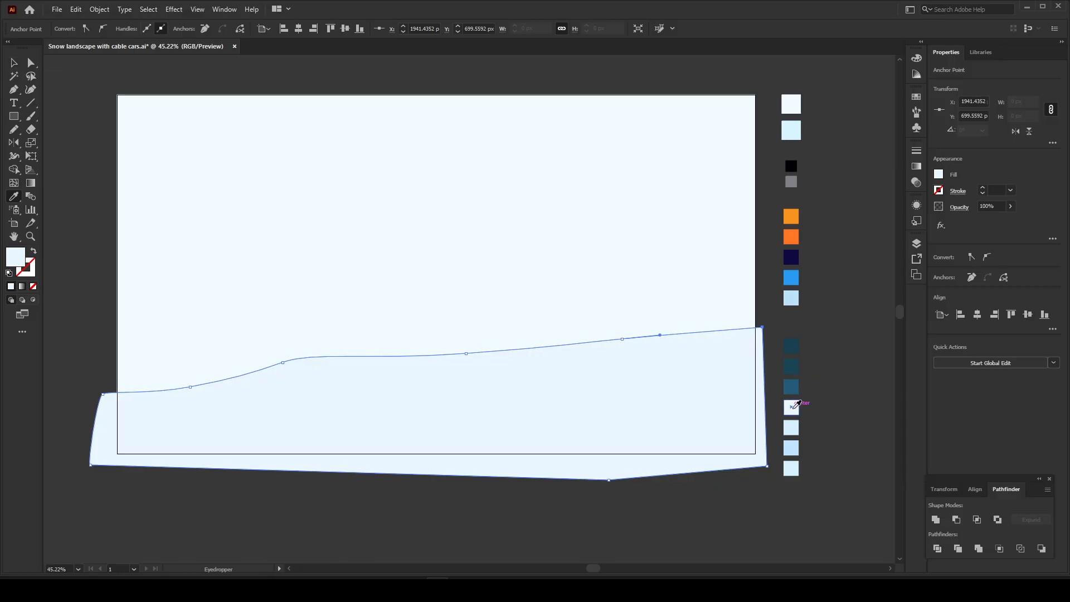
click(14, 62)
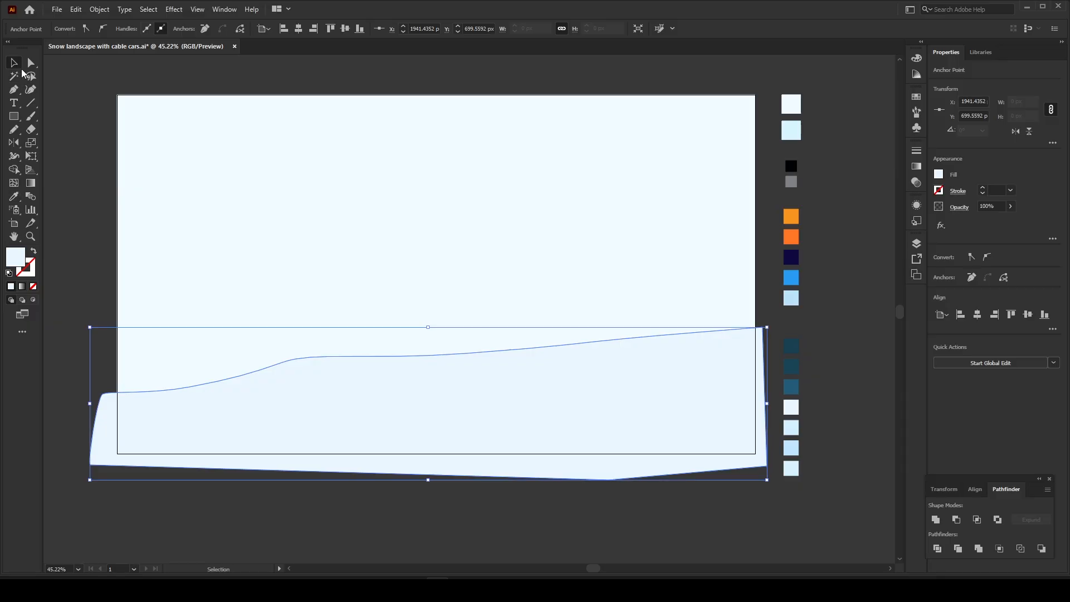
click(77, 153)
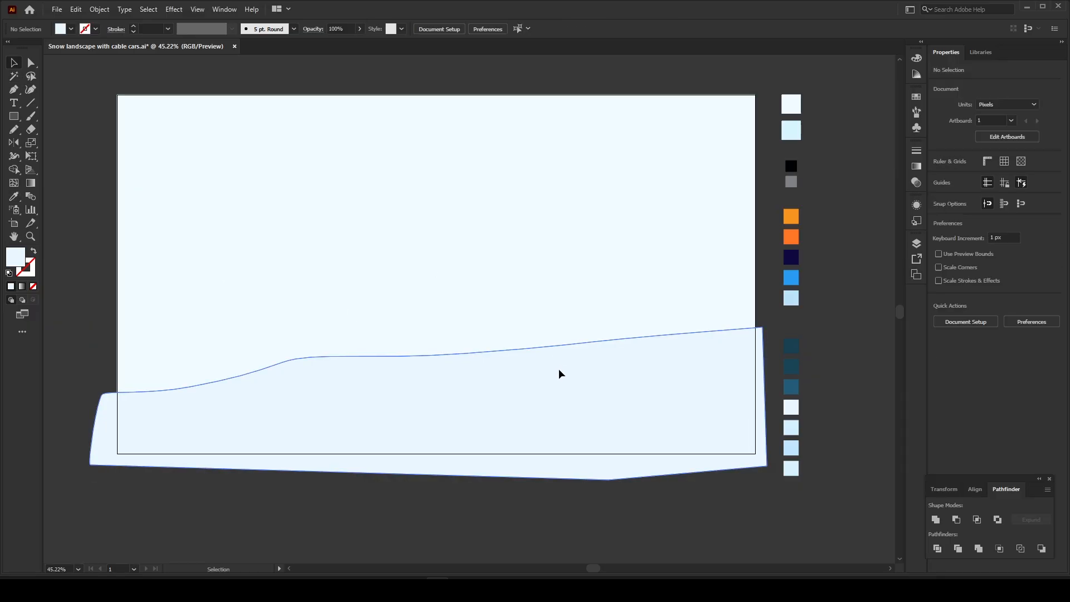
drag(559, 369, 554, 397)
click(576, 539)
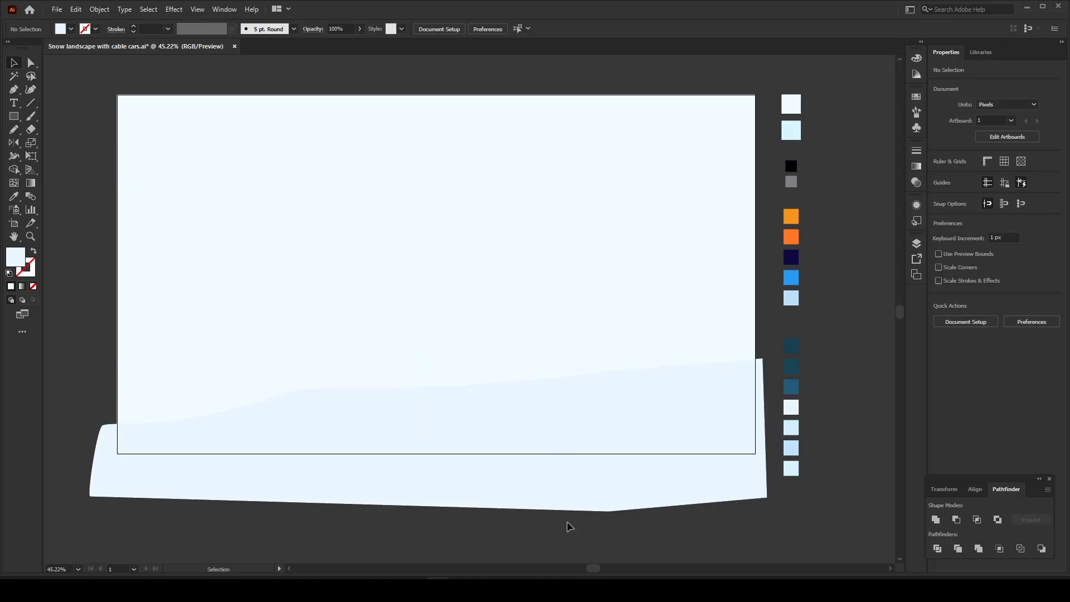
- Draw a closed snow slope over the hill's left half, tapering toward the middle, and fill it with the light blue swatch below the palest one
click(14, 90)
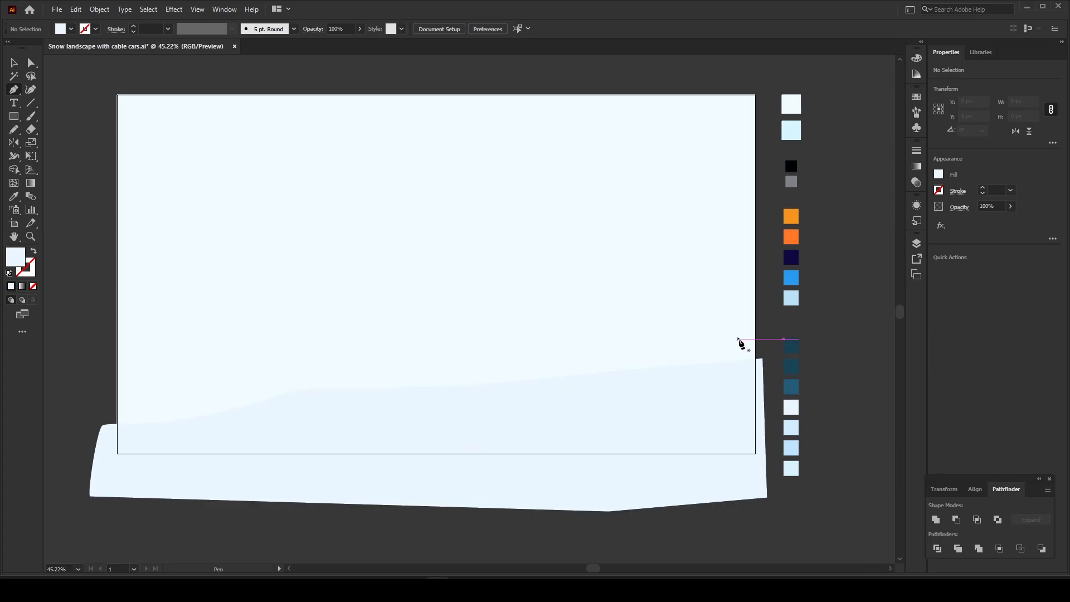
click(413, 400)
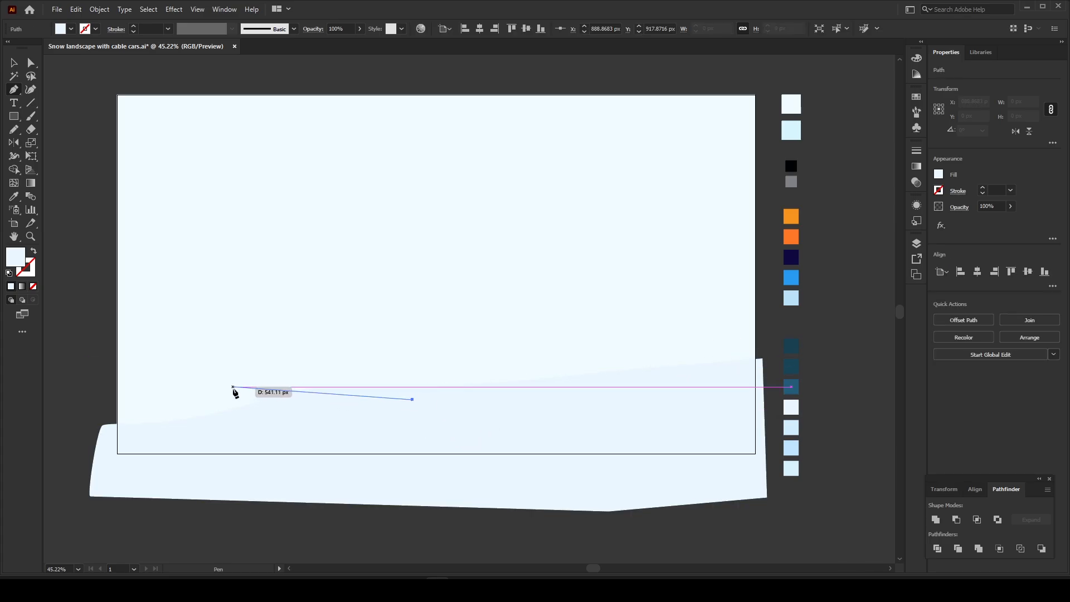
drag(233, 387, 196, 377)
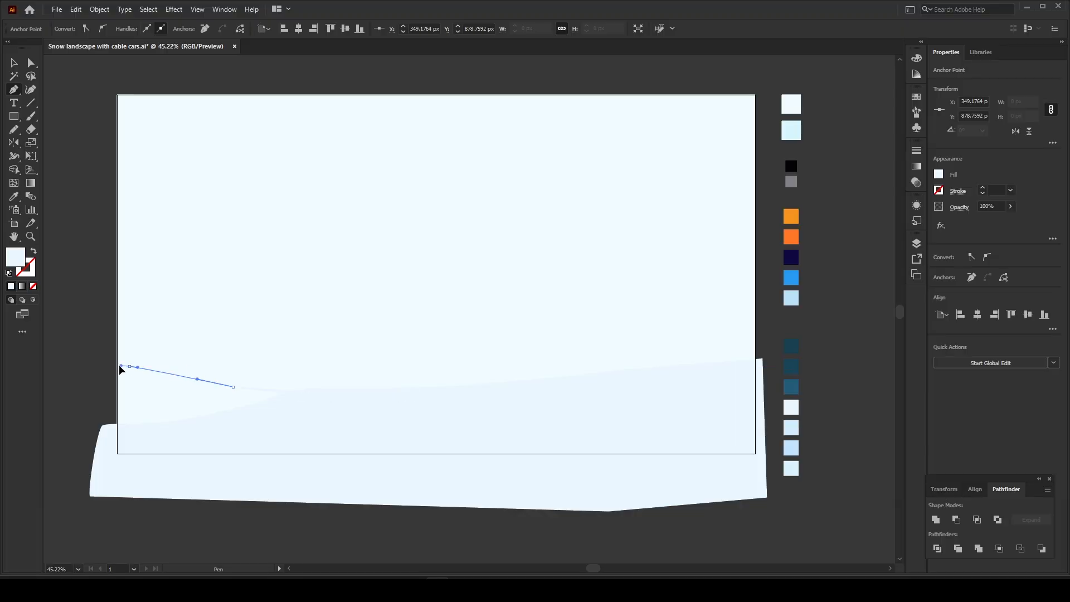
drag(119, 366, 94, 368)
click(70, 374)
click(80, 441)
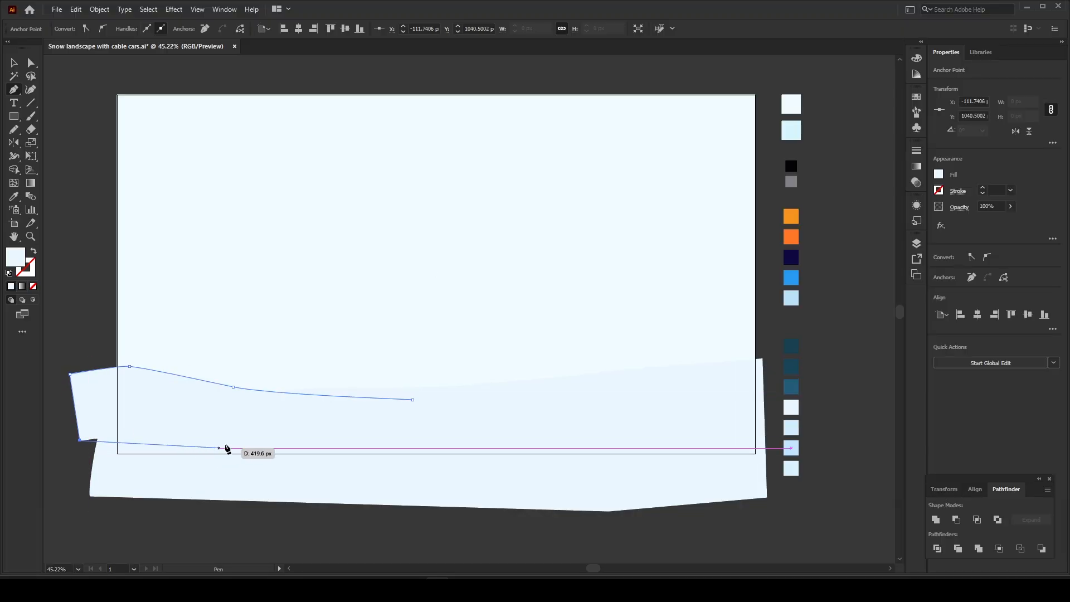
click(227, 443)
click(365, 427)
click(413, 400)
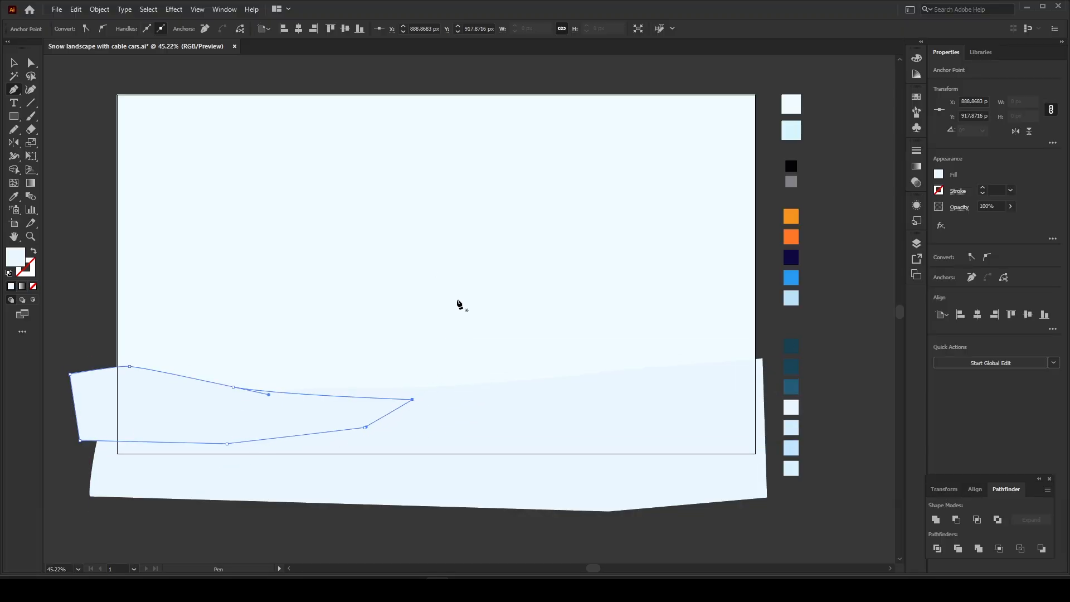
key(i)
click(799, 424)
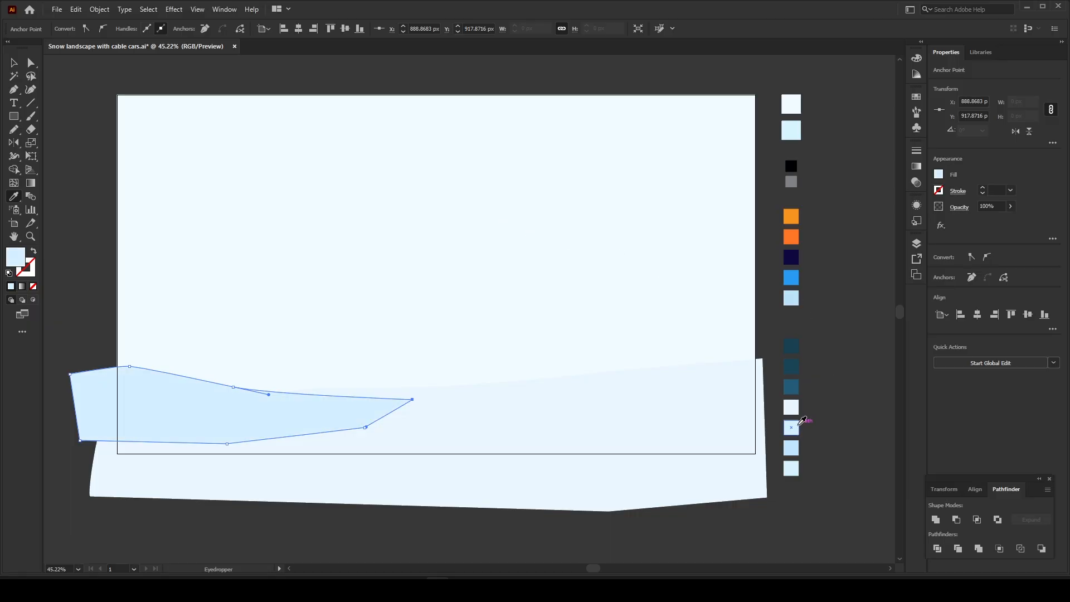
- Send the light blue slope on the left behind the snow hill and deselect it
click(15, 64)
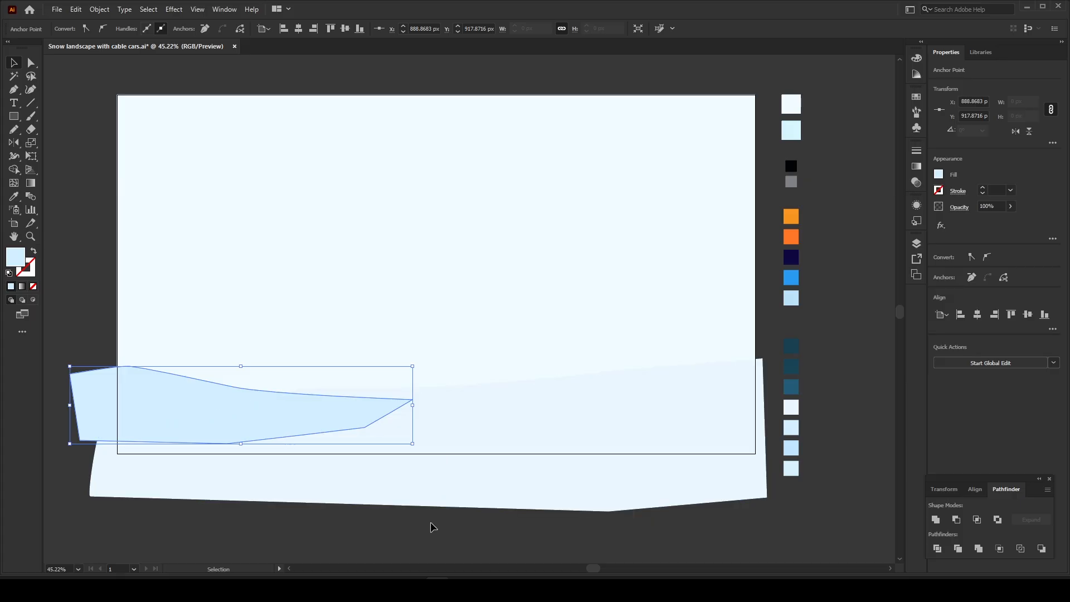
key(a)
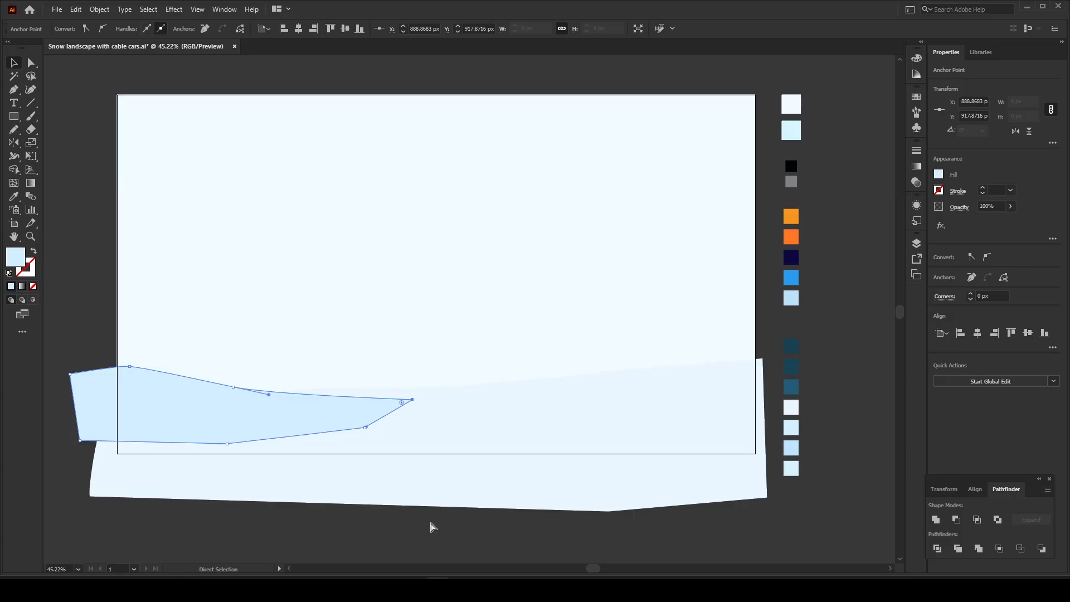
key(ctrl+[)
click(430, 525)
- Draw a closed snow slope with the Pen tool over the hill's right half, rising from the middle to beyond the artboard's right edge
click(18, 91)
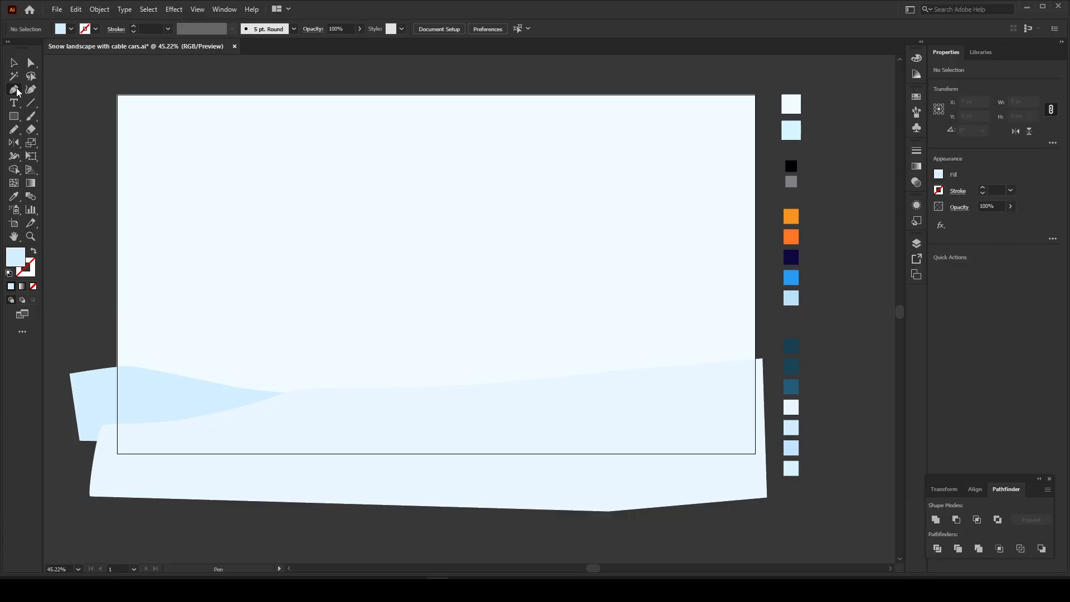
click(767, 338)
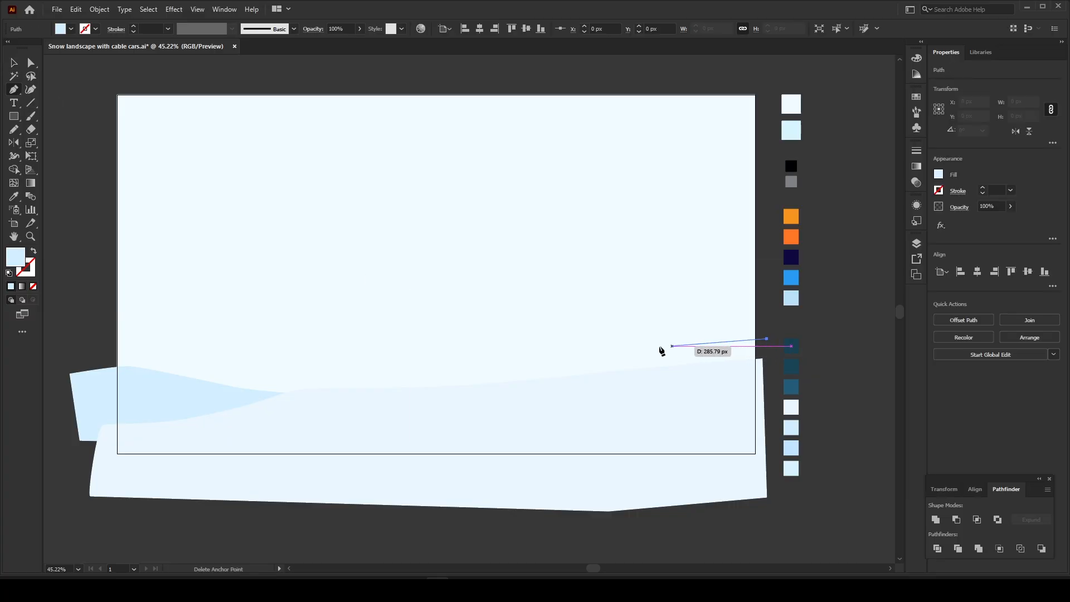
drag(597, 346, 561, 350)
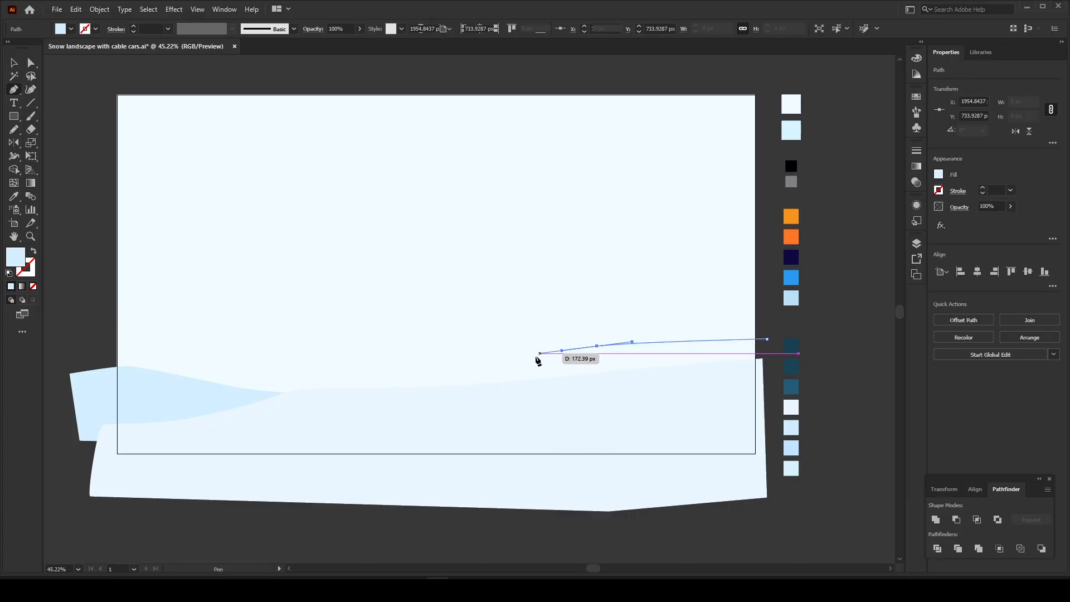
drag(396, 387, 363, 393)
drag(338, 407, 337, 407)
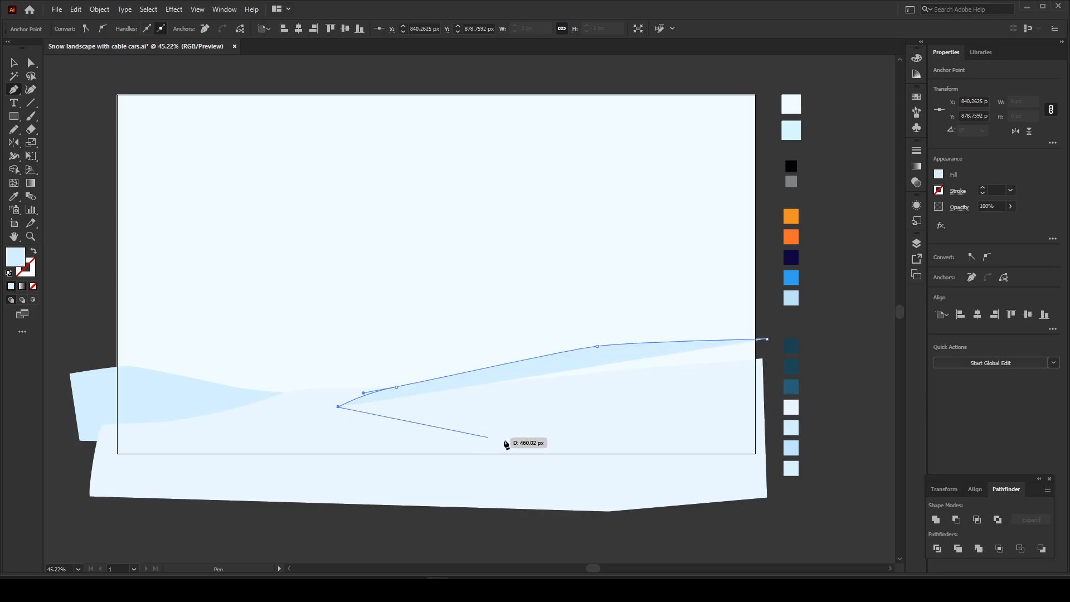
click(771, 420)
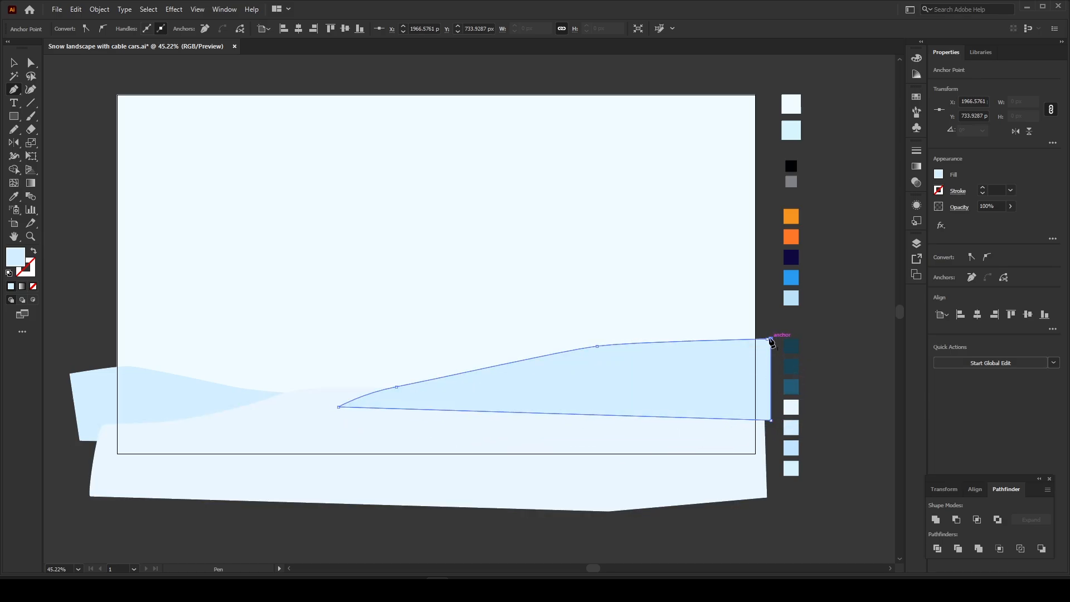
drag(768, 339, 772, 340)
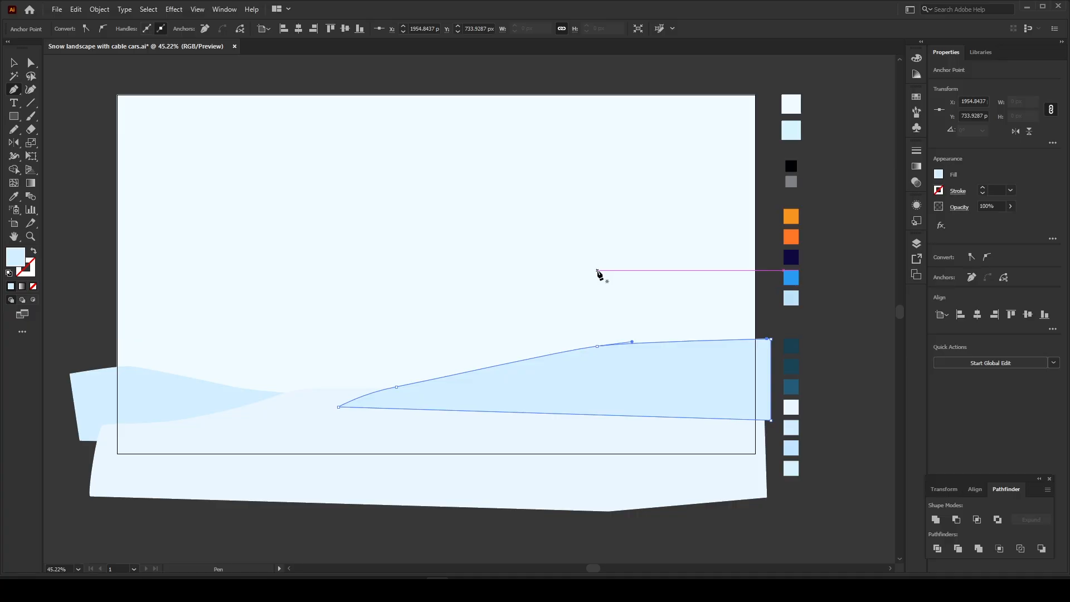
- Fill the right slope with the lowest swatch of the palette and send it behind the snow hill
key(i)
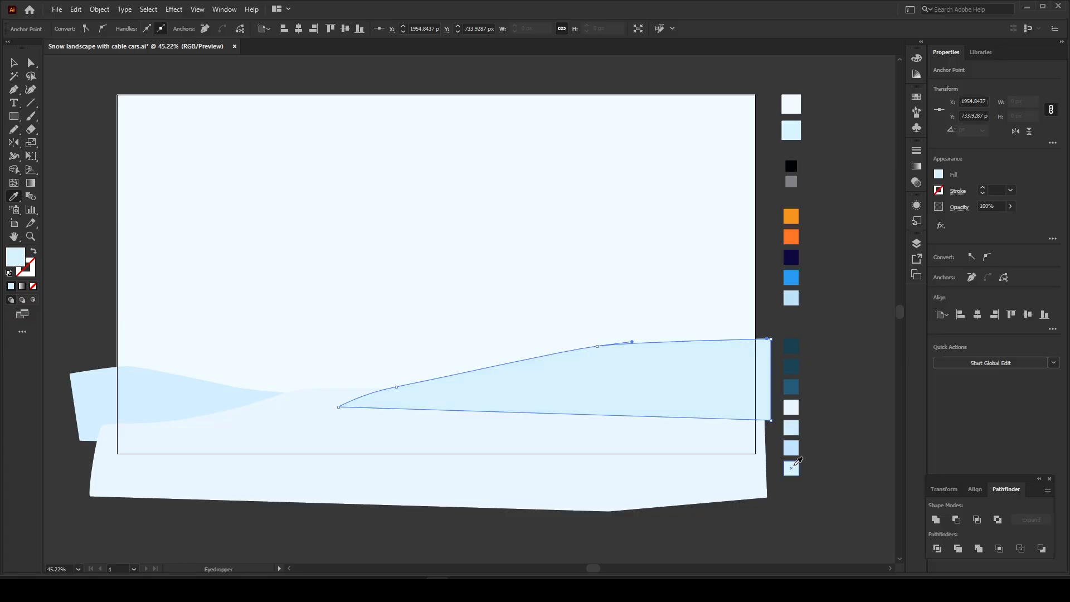
click(798, 462)
key(v)
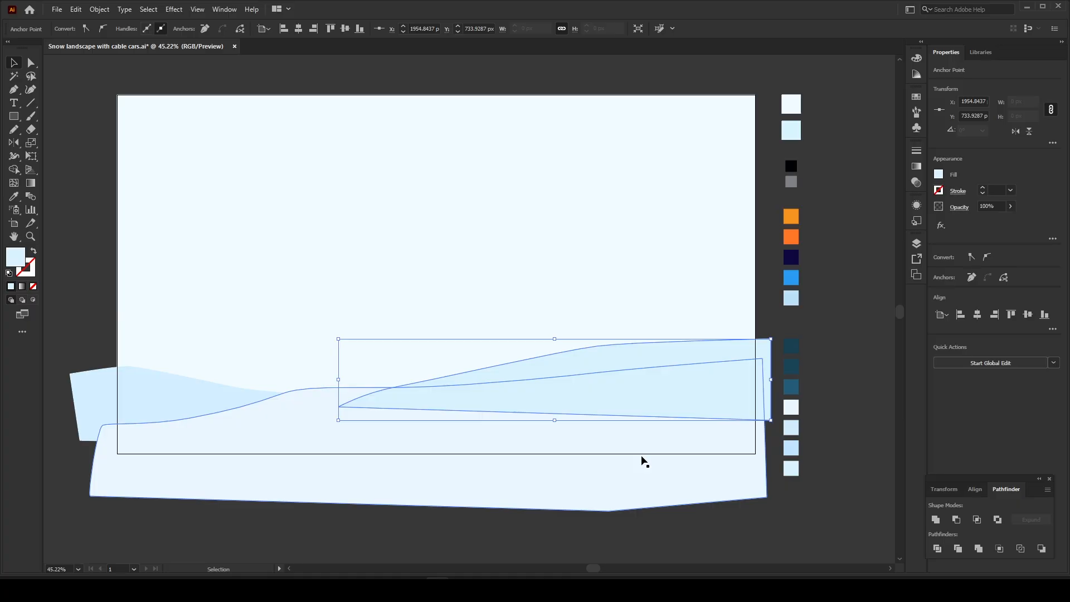
key(ctrl+[)
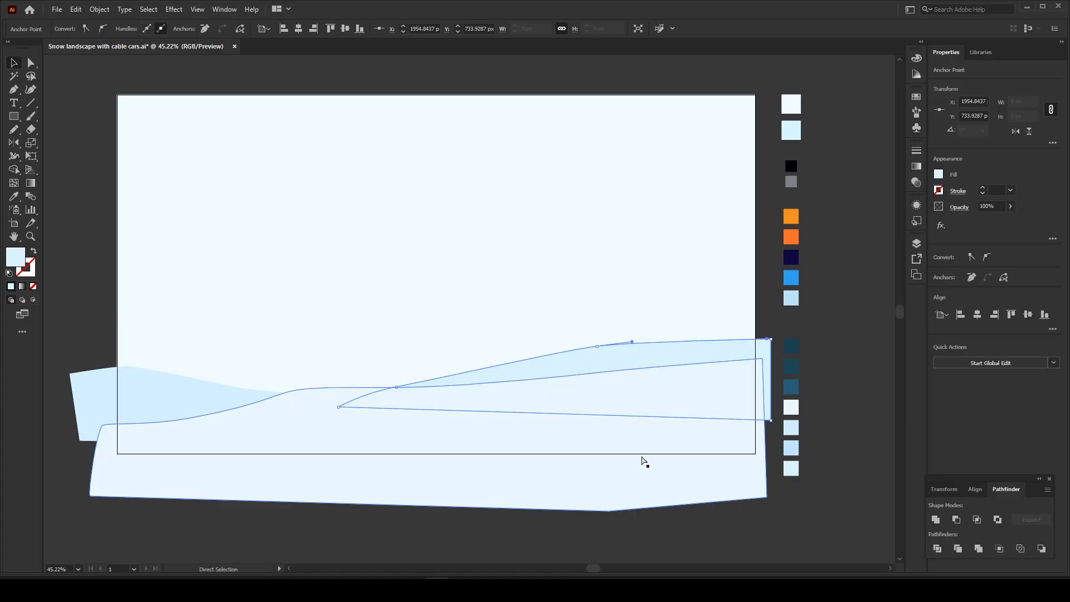
click(841, 320)
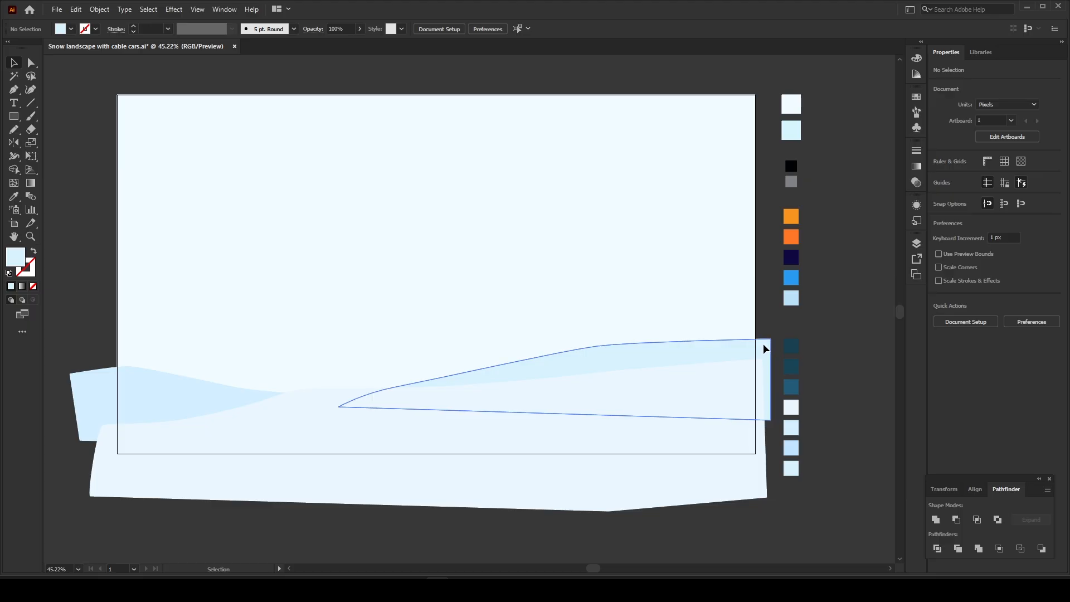
- Move the snow hill and the right slope slightly up, keeping the slope's crest above the hill's edge
drag(763, 348, 757, 355)
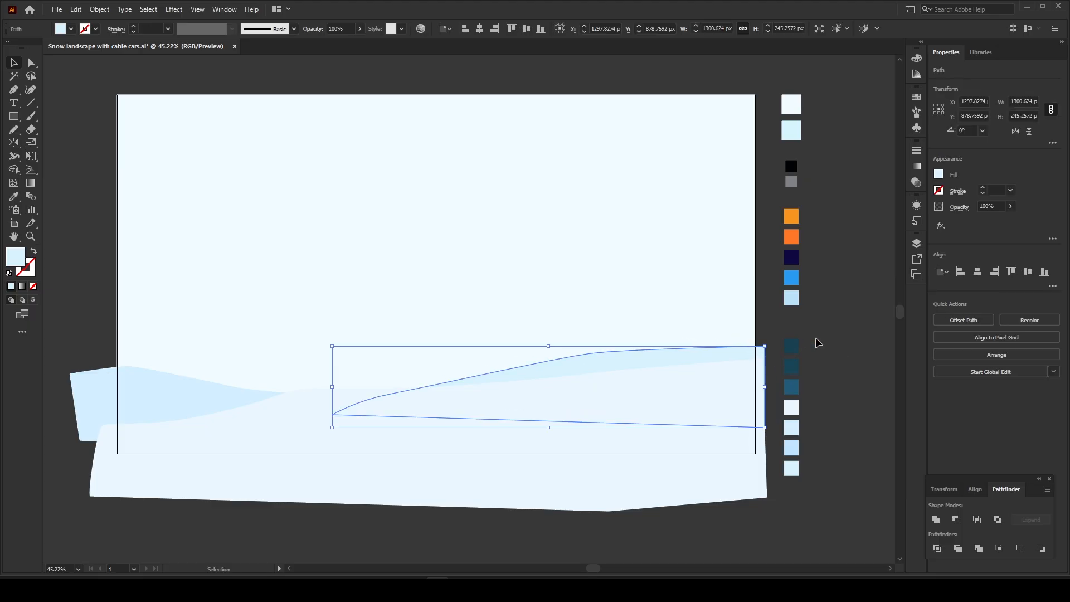
click(823, 320)
drag(411, 423, 412, 409)
drag(603, 364, 602, 354)
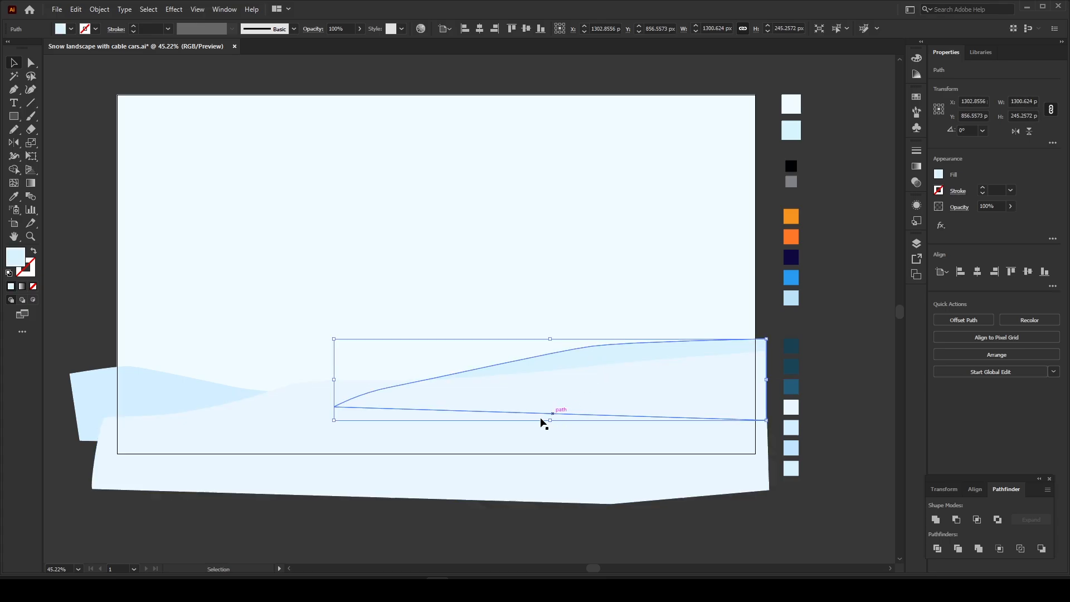
drag(500, 443, 500, 436)
drag(566, 363, 572, 346)
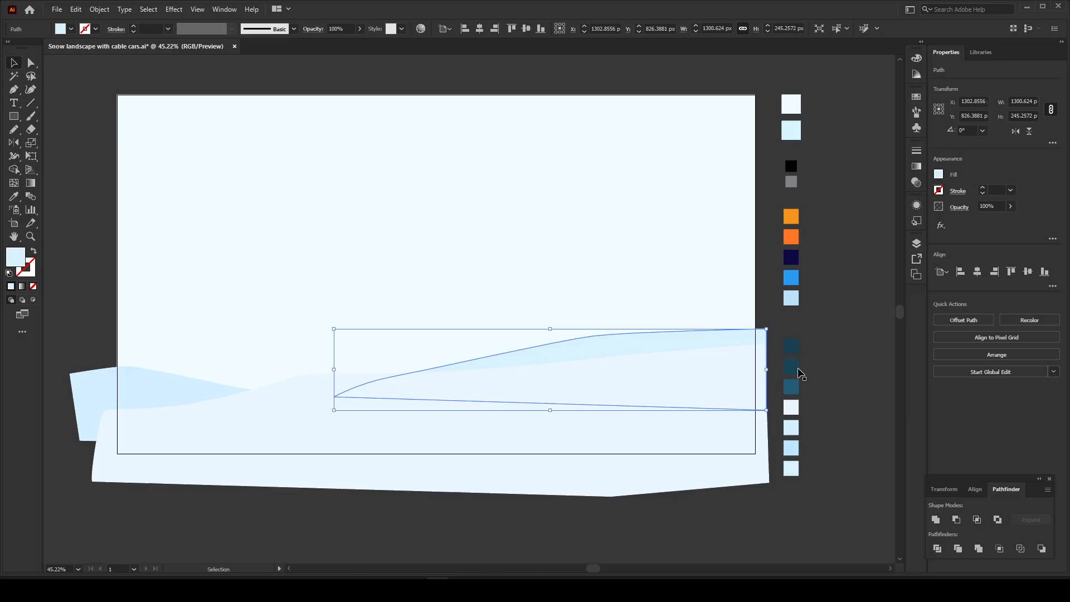
click(827, 336)
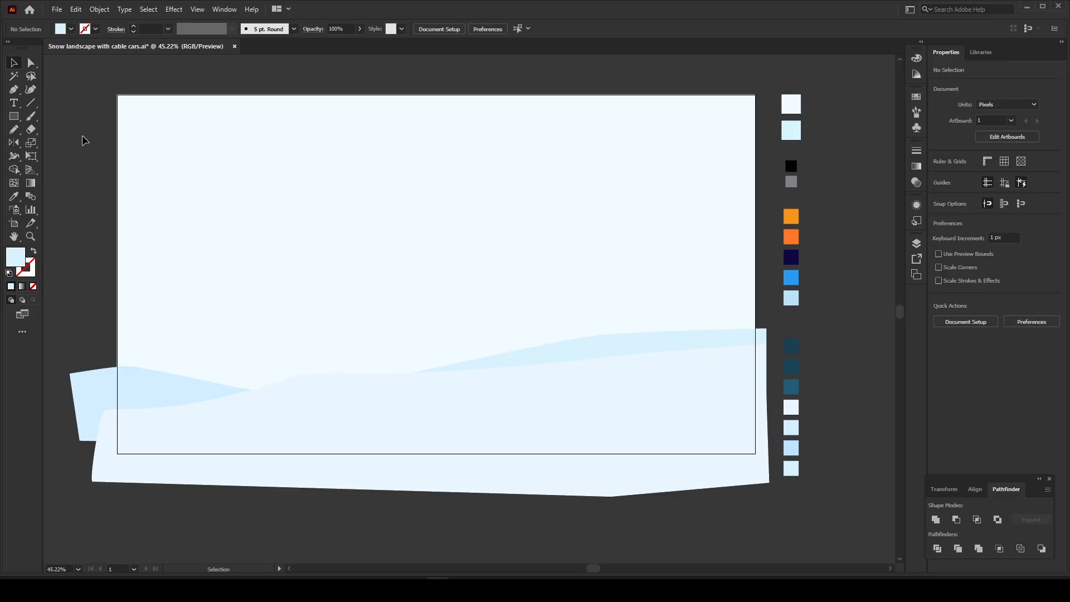
- Draw a small closed mound with a rounded crest over the left slope using the Pen tool
click(14, 91)
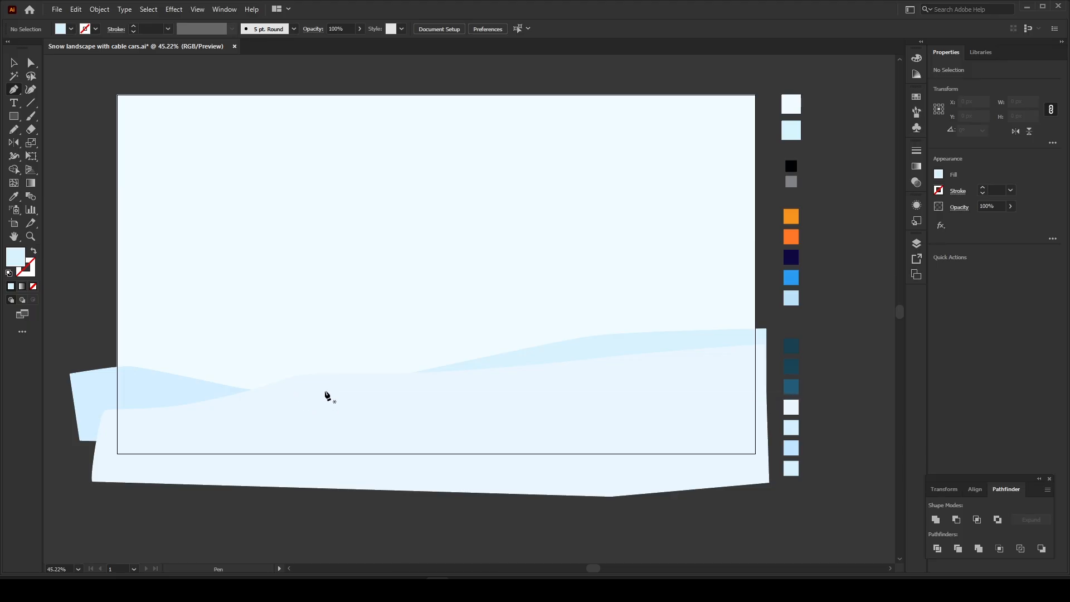
drag(325, 387, 196, 362)
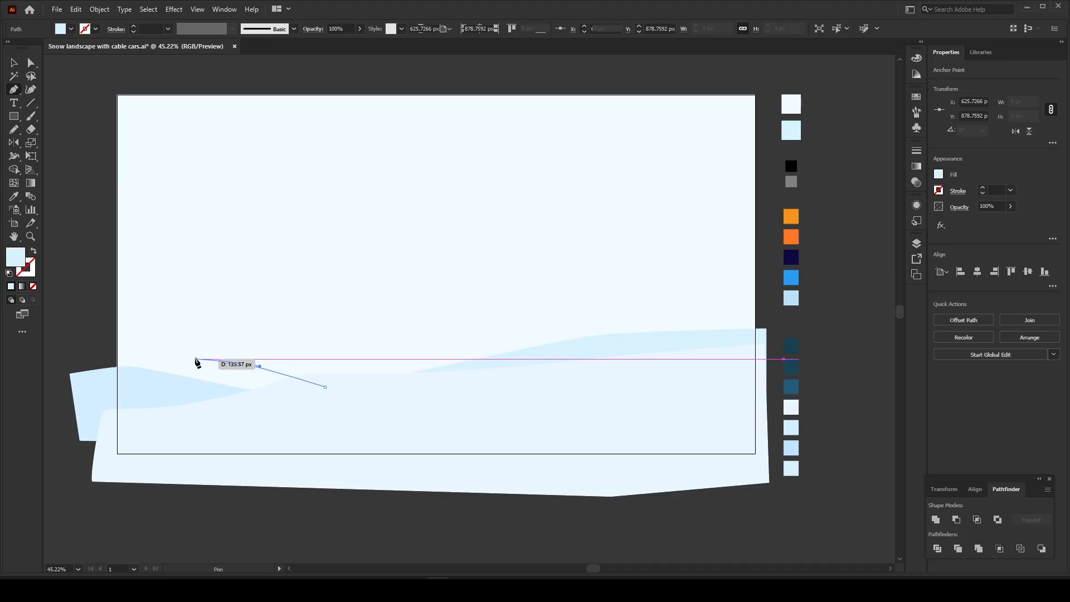
drag(121, 386, 144, 398)
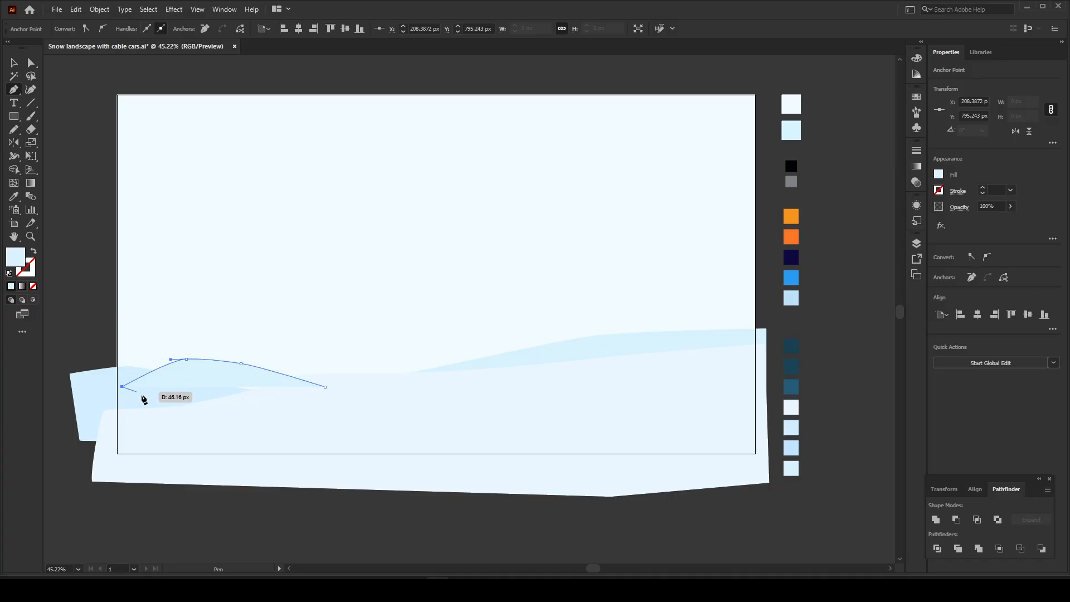
click(210, 414)
click(301, 405)
click(325, 386)
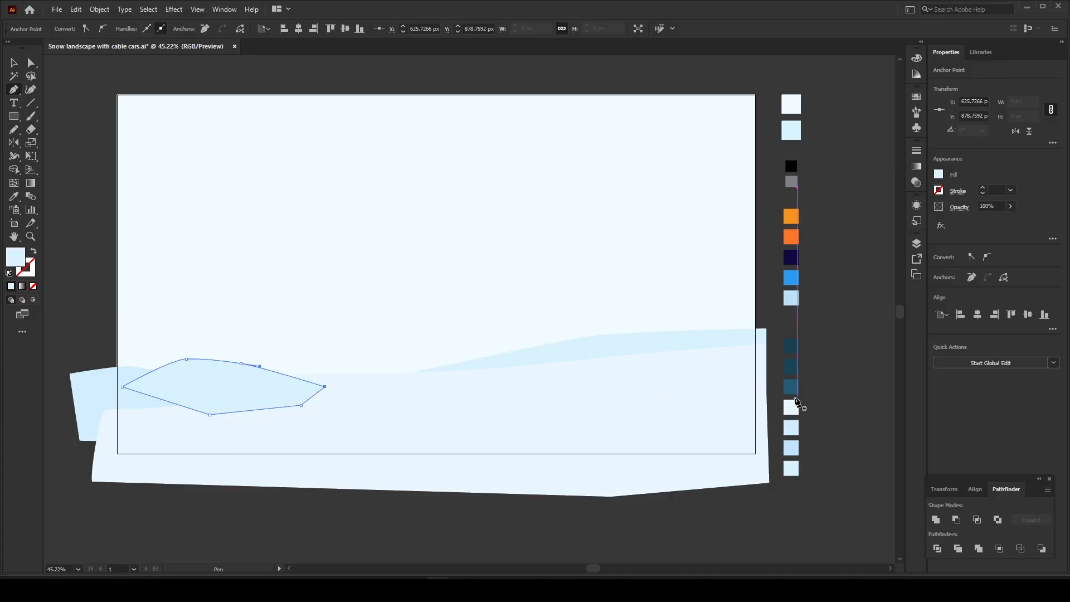
- Fill the mound with the deeper light blue swatch just above the palette's lowest one and send it behind the snow hill and left slope
key(i)
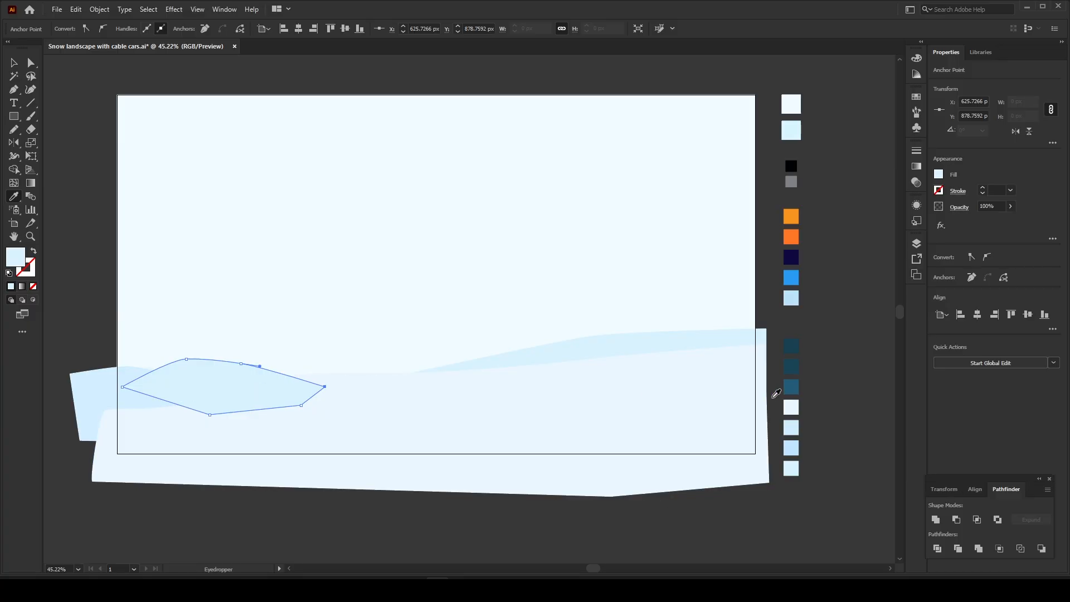
click(794, 449)
click(14, 62)
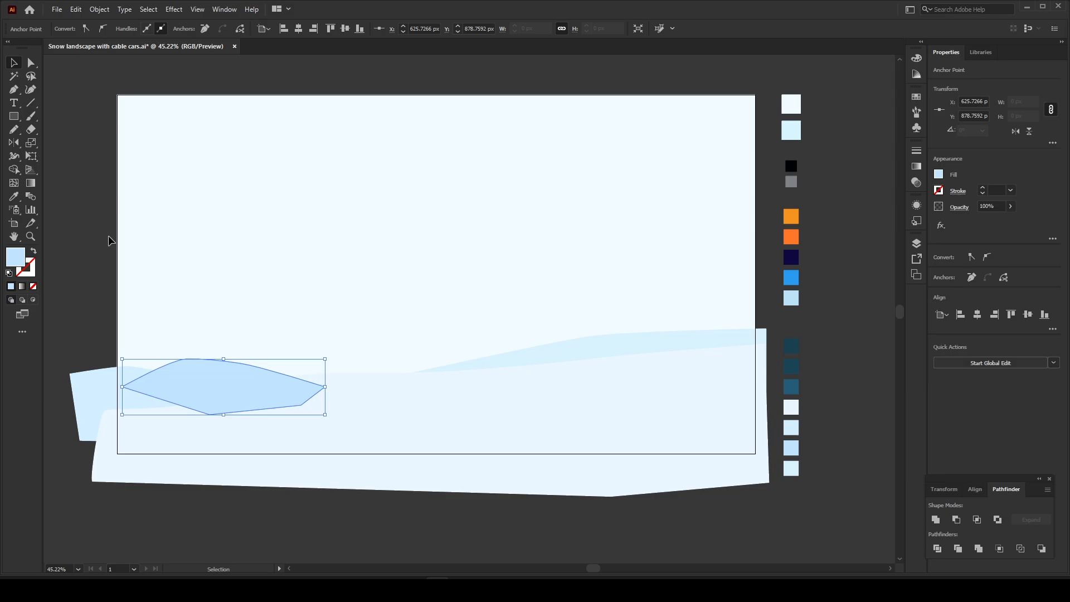
key(a)
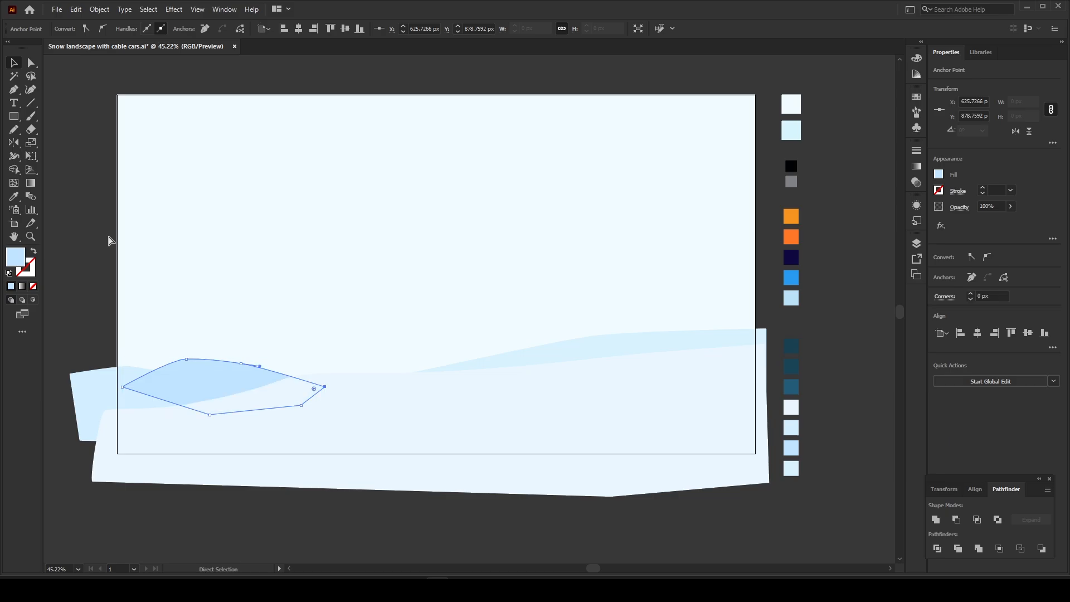
key(ctrl+[)
key(v)
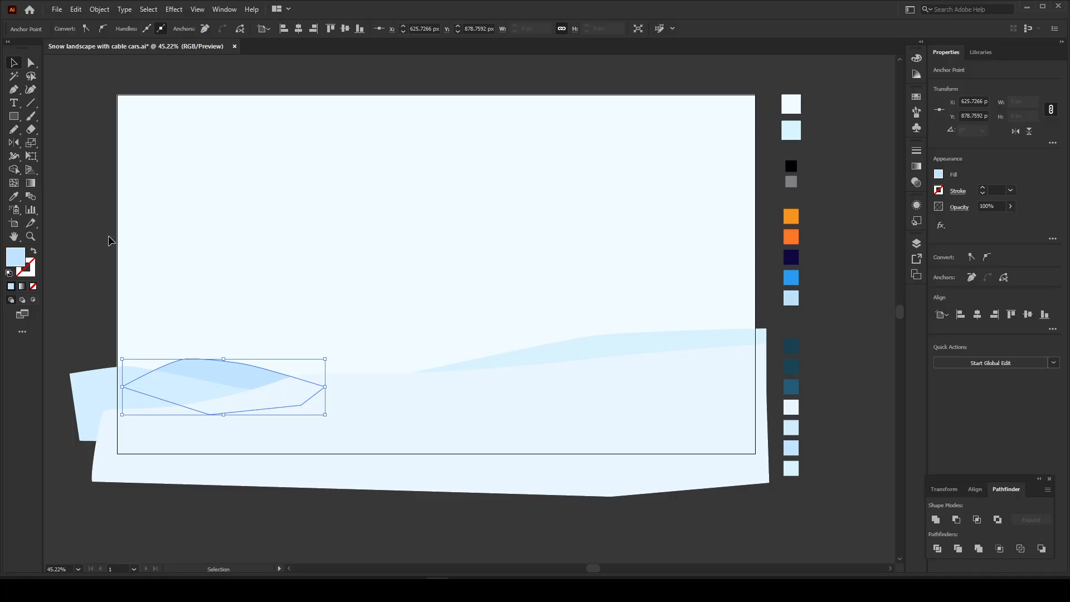
click(96, 239)
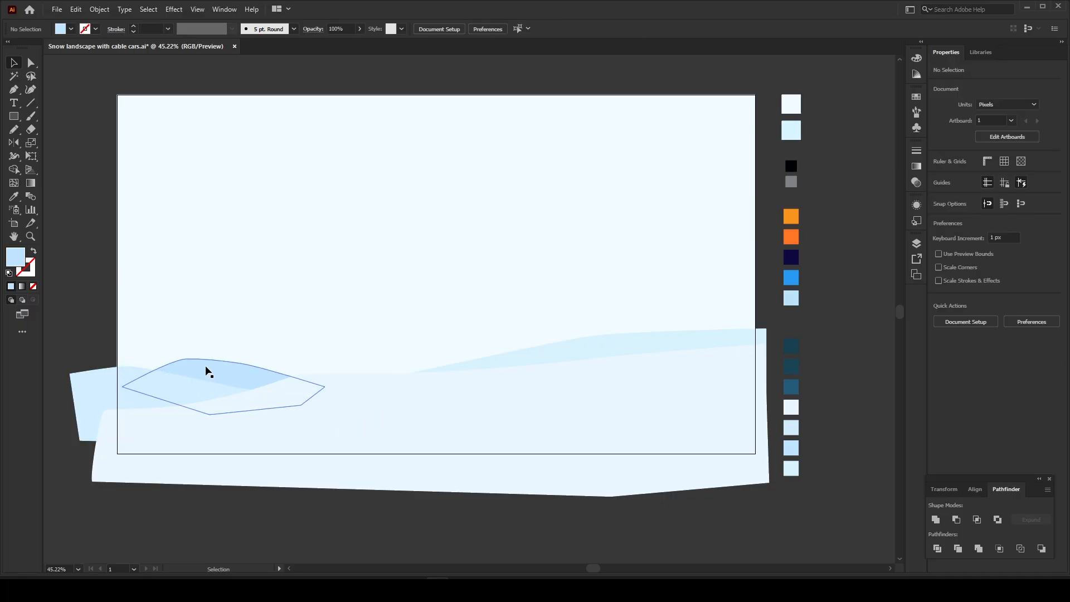
- Shift the small mound slightly right and down, and raise the snow hill and right slope a little
drag(208, 371, 218, 369)
click(168, 380)
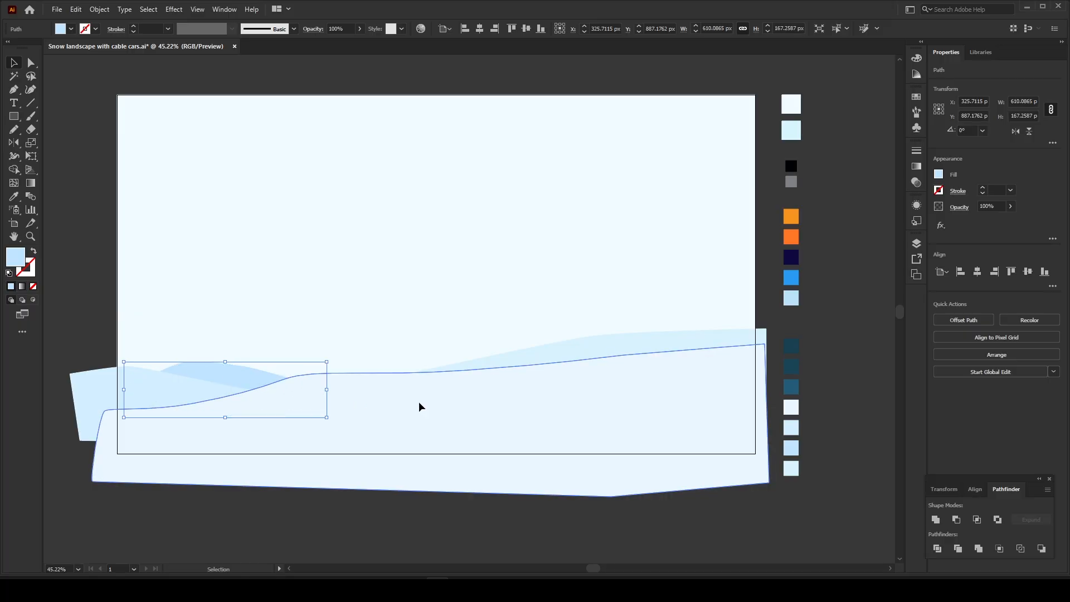
drag(419, 401, 426, 397)
drag(603, 353, 593, 346)
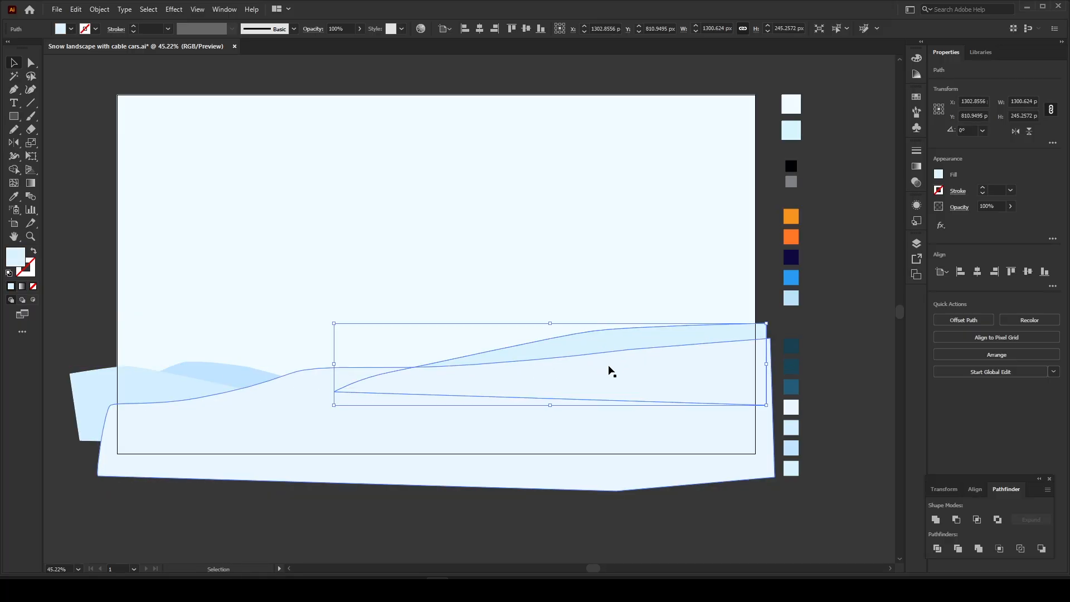
click(843, 334)
drag(480, 423, 469, 424)
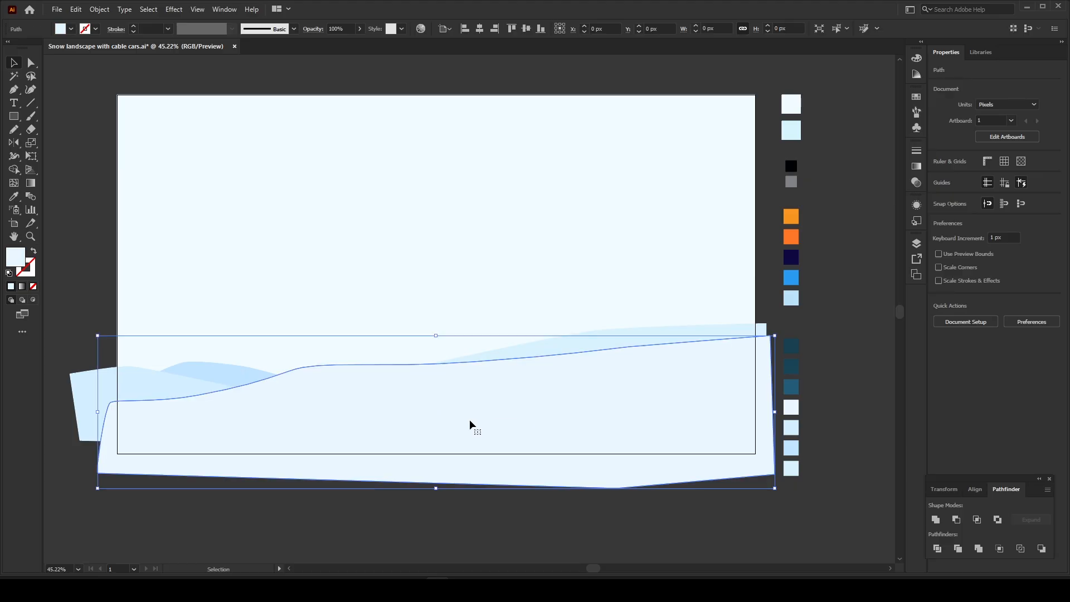
click(795, 335)
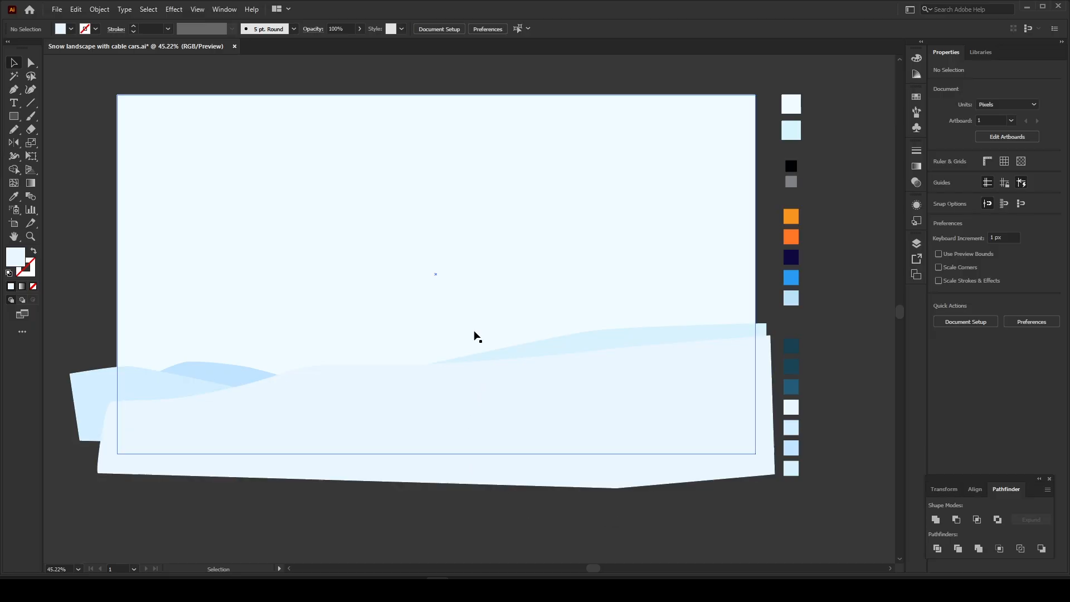
- Draw a triangle about 184 px wide and 159 px high with the Polygon tool over the hill's upper edge near the artboard's middle
key(z)
drag(473, 336, 566, 337)
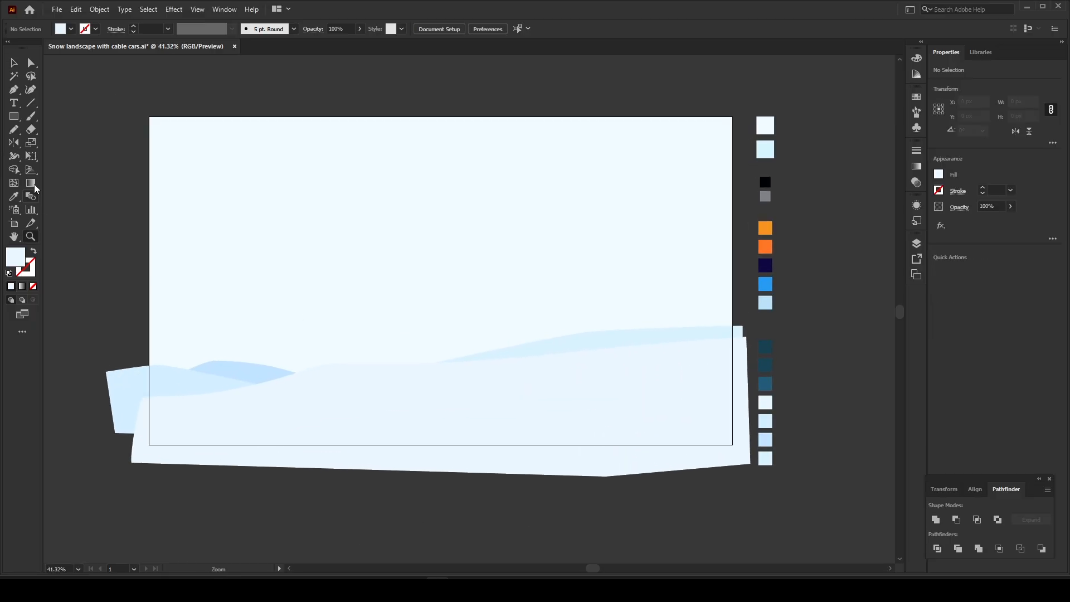
click(12, 62)
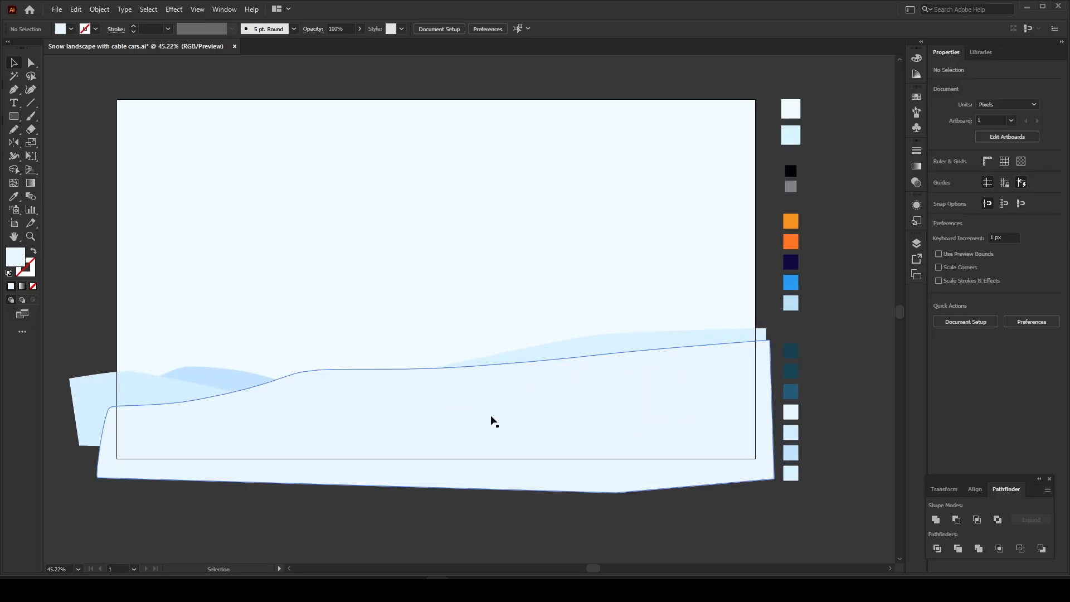
click(14, 120)
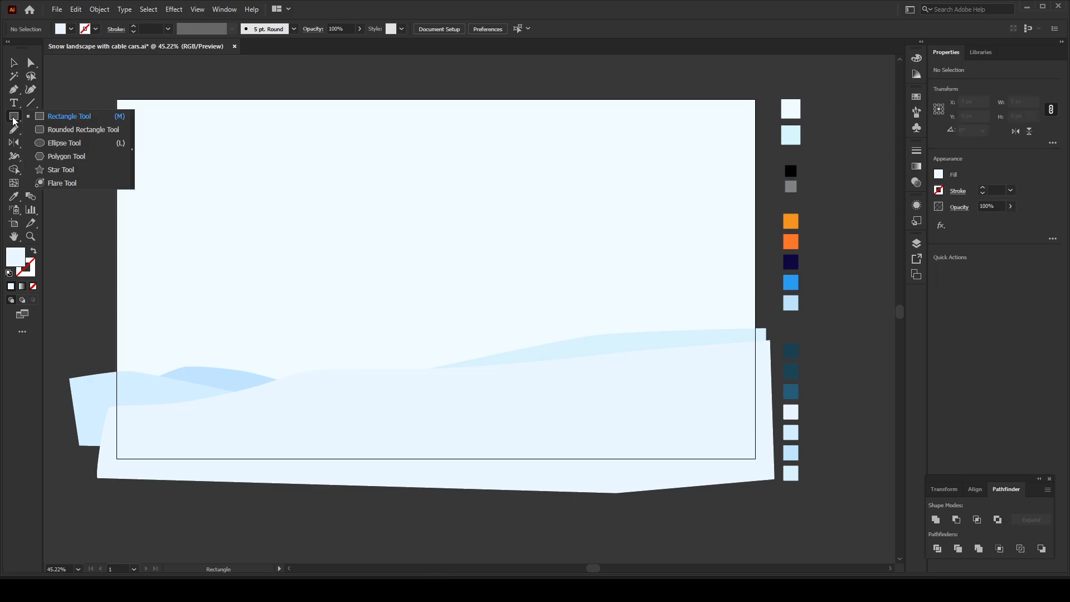
click(67, 157)
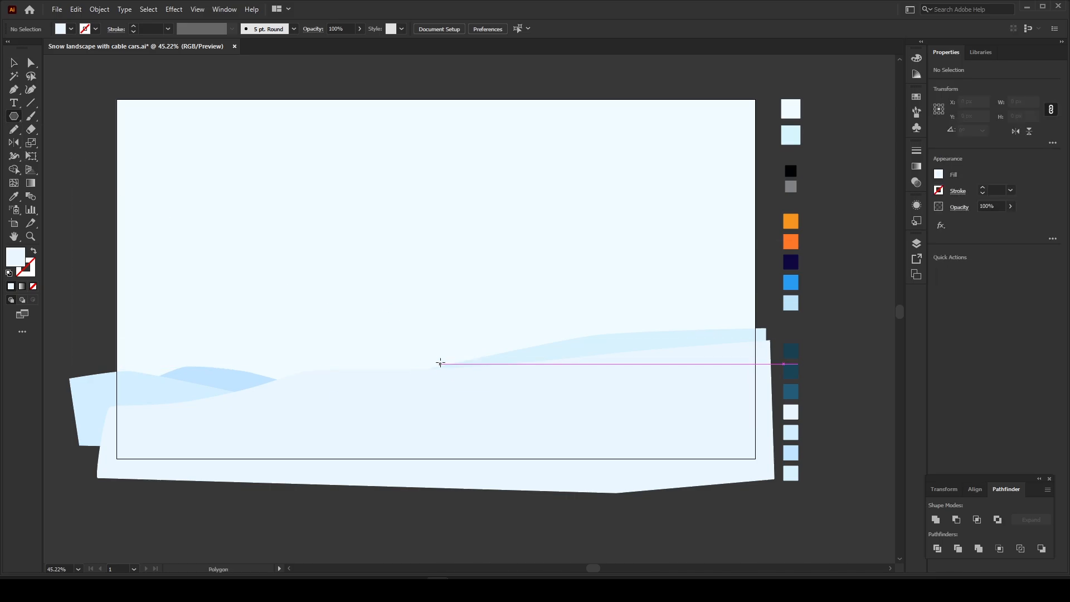
drag(430, 355, 457, 378)
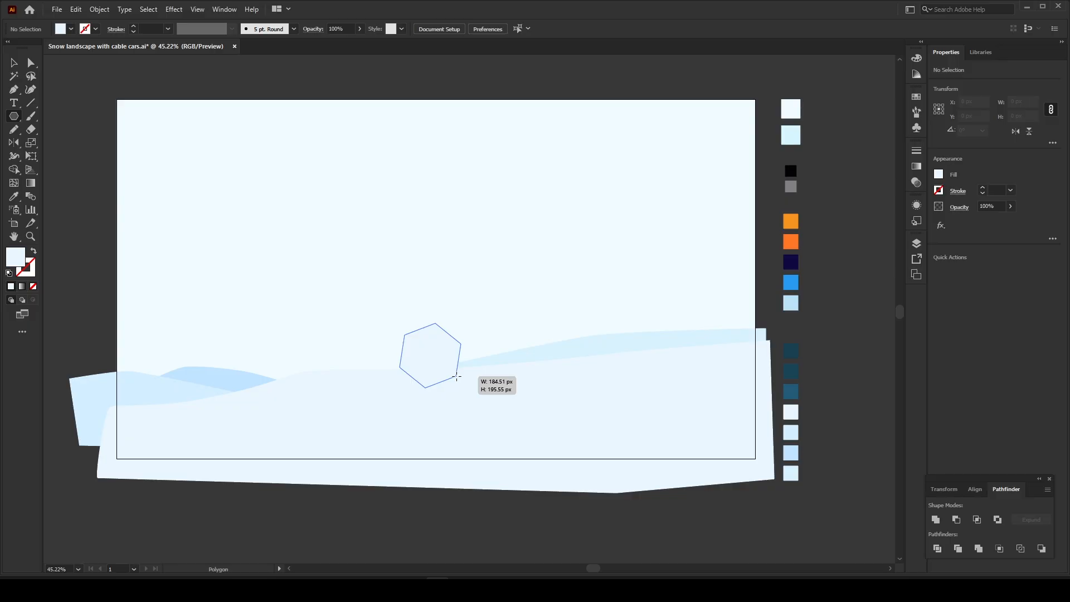
key(Down)
drag(456, 377, 466, 367)
key(Down)
key(Down)
click(14, 62)
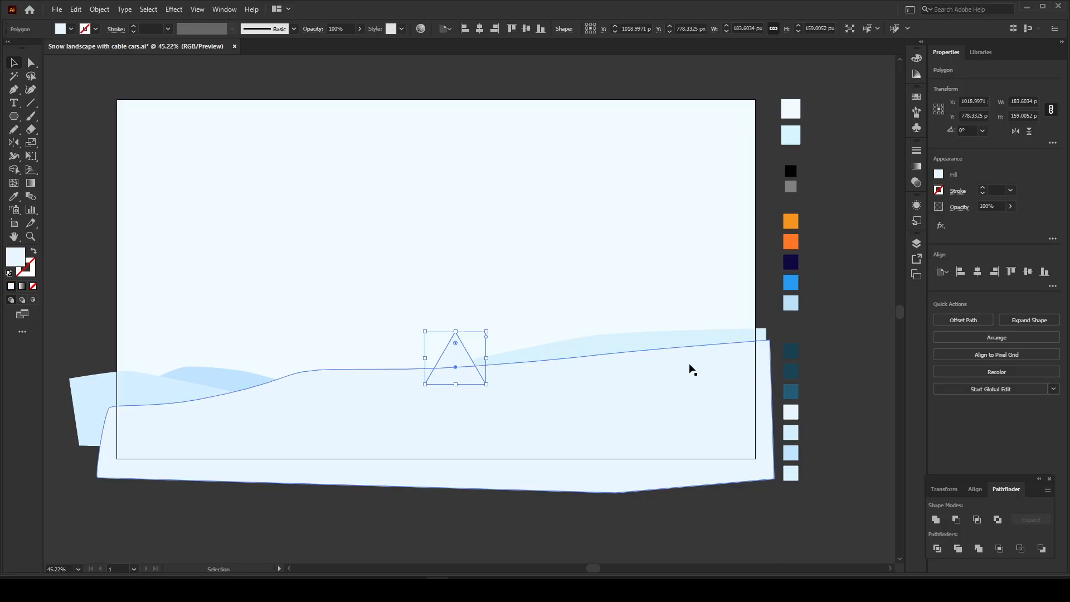
- Fill the triangle with the topmost dark teal palette swatch using the Eyedropper tool
key(i)
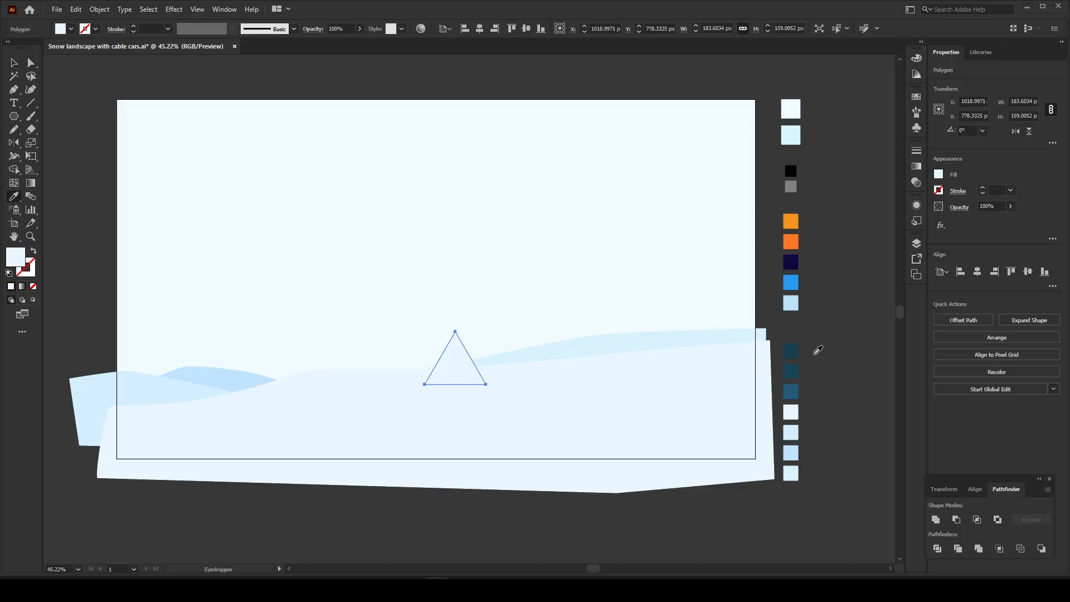
click(797, 350)
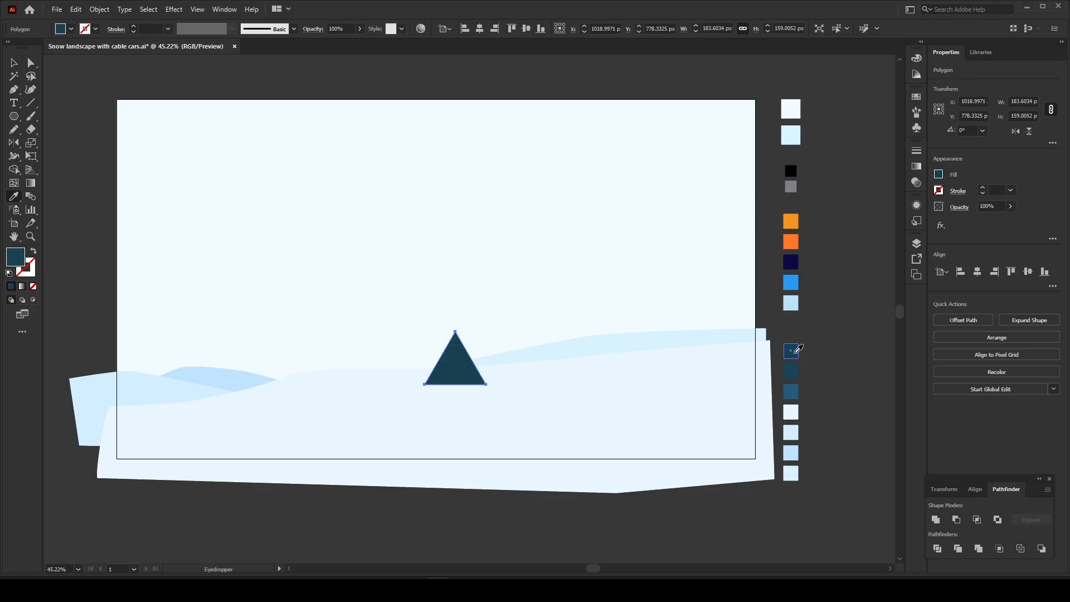
key(v)
- Duplicate the teal triangle twice straight downward so three overlapping tiers form a fir tree crown
key(z)
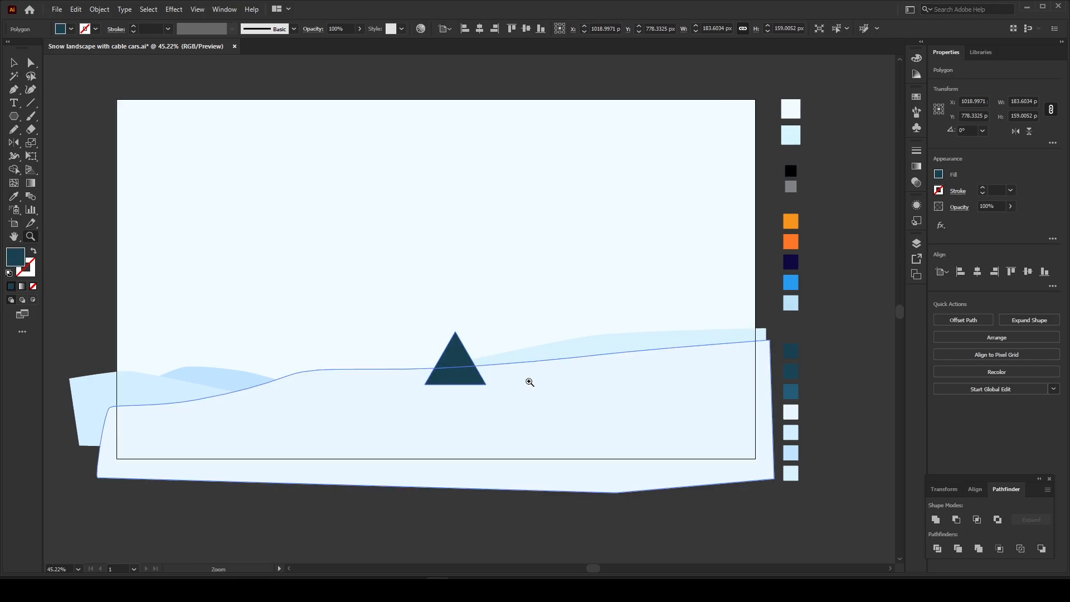
drag(527, 383, 578, 404)
drag(471, 386, 450, 338)
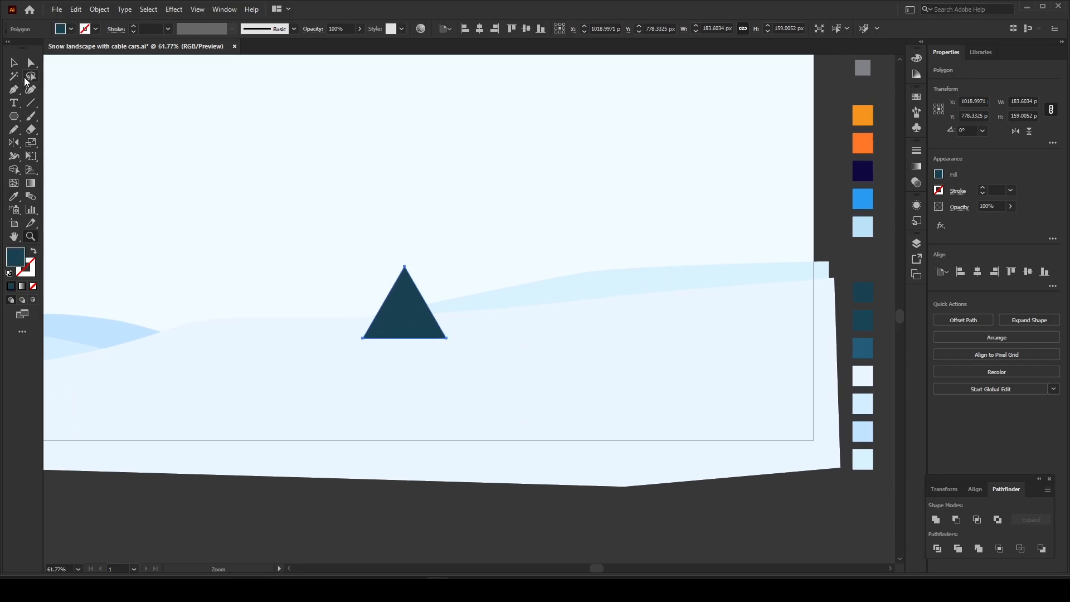
click(14, 62)
mouse_move(418, 303)
mouse_down()
mouse_move(420, 283)
mouse_move(425, 313)
mouse_up()
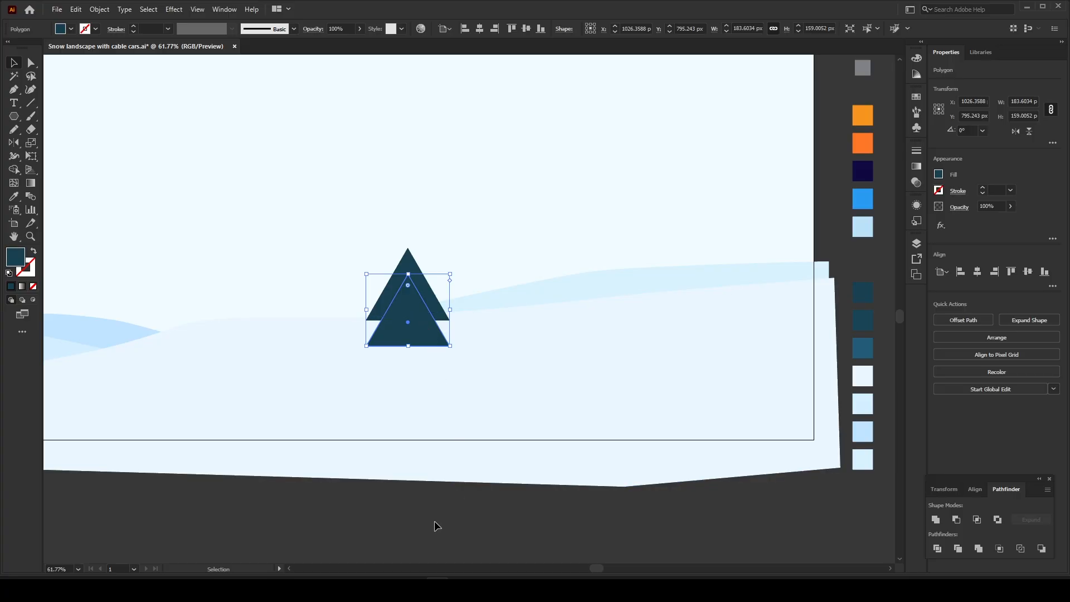
click(446, 502)
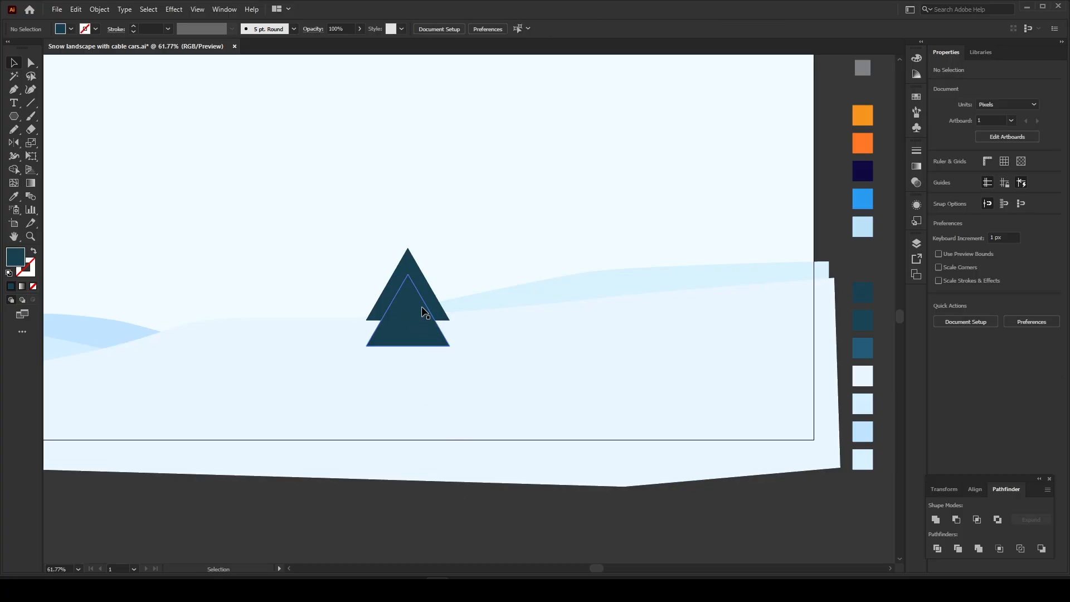
click(422, 317)
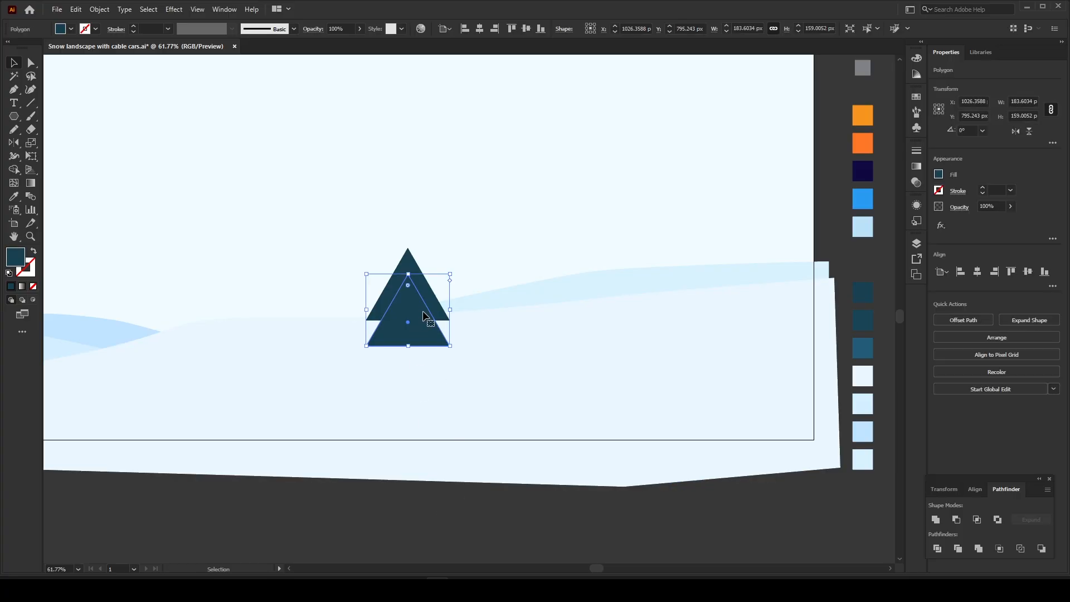
drag(420, 316, 422, 345)
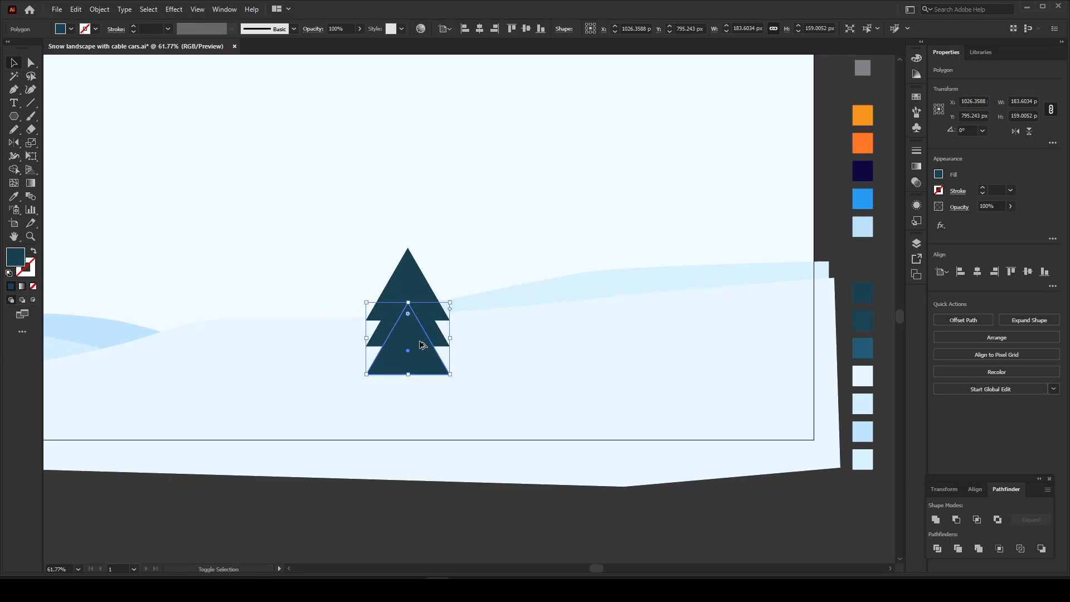
click(410, 520)
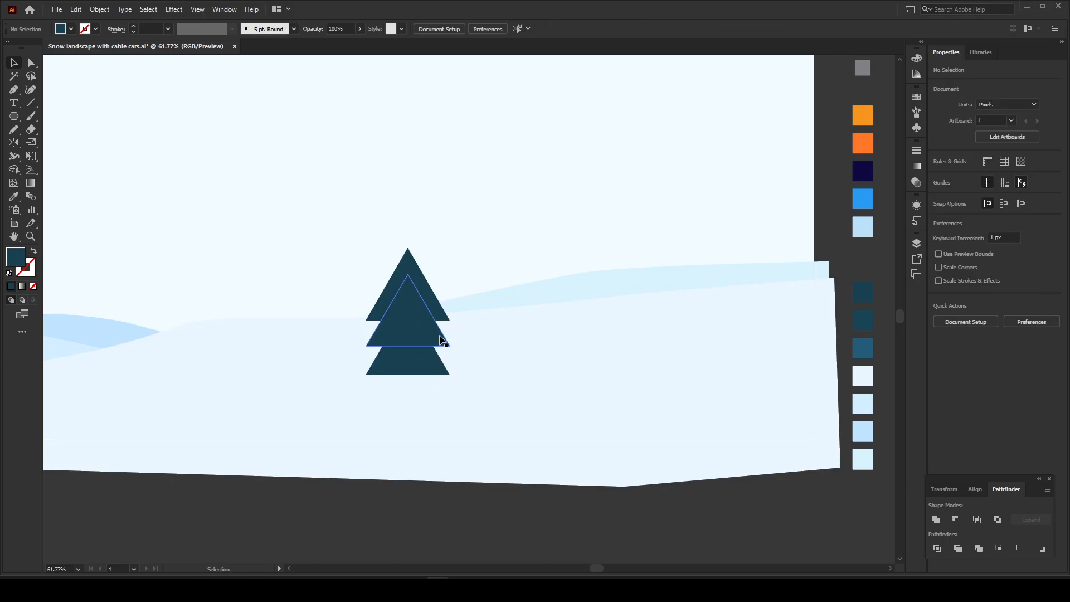
- Scale the top and middle triangles together proportionally to about 158 px wide, keeping their lower edge in place
click(411, 301)
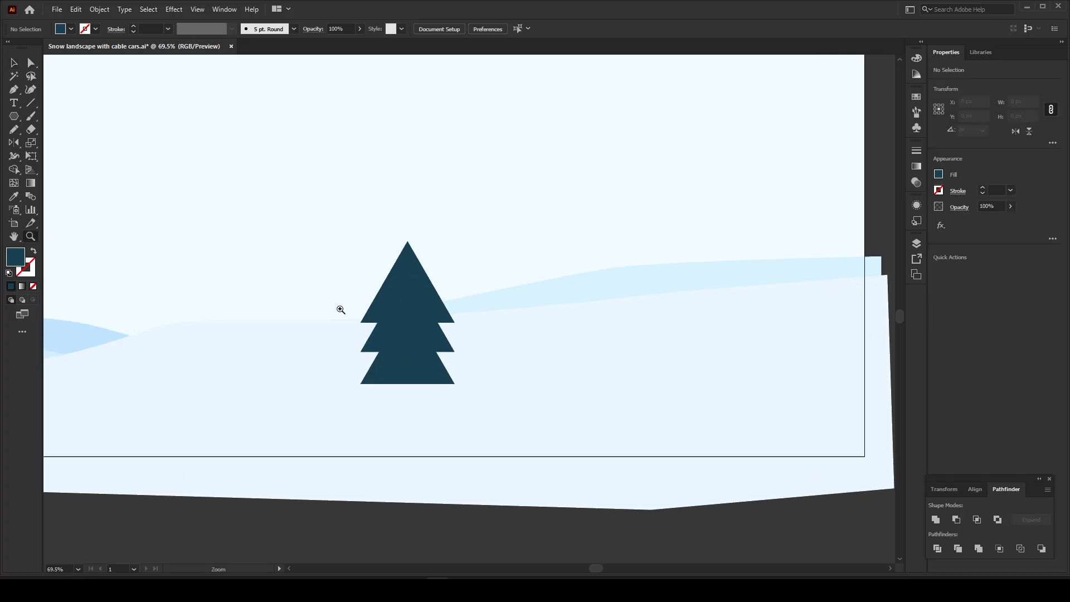
click(14, 65)
click(426, 326)
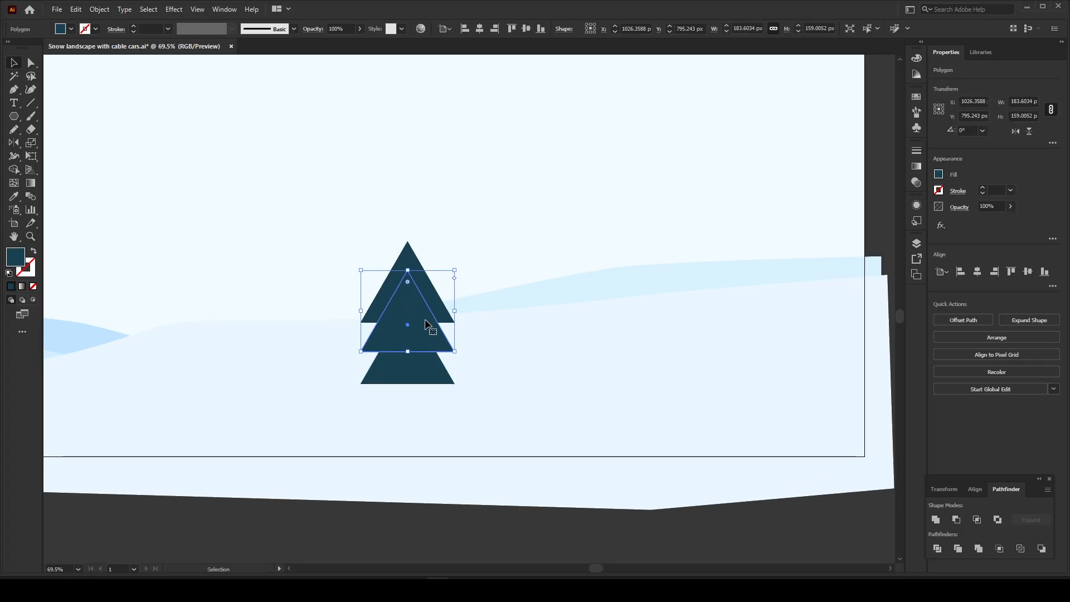
shift+click(426, 285)
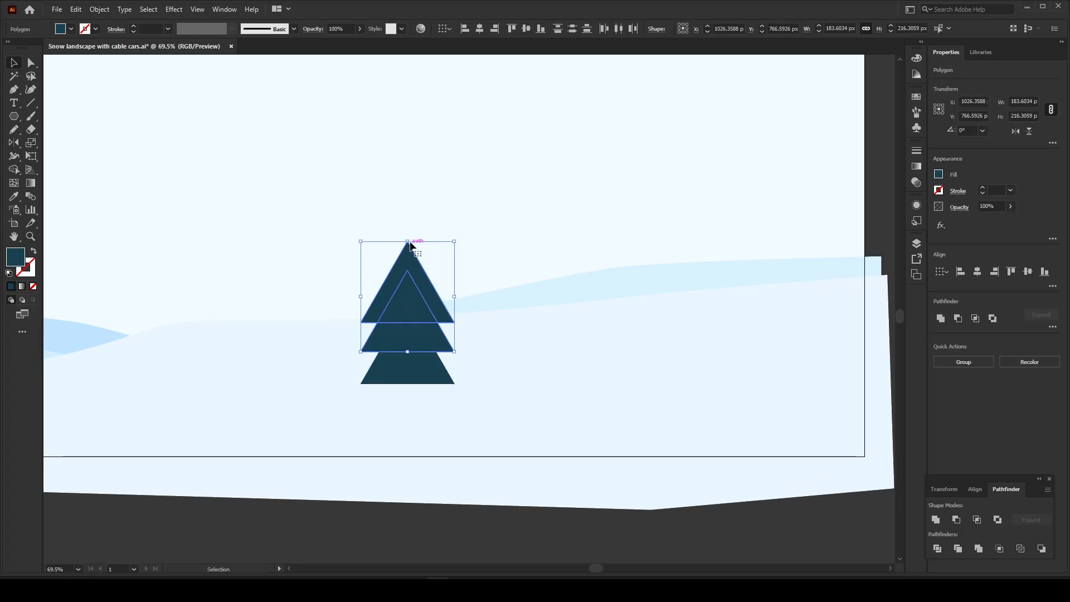
drag(408, 243, 407, 256)
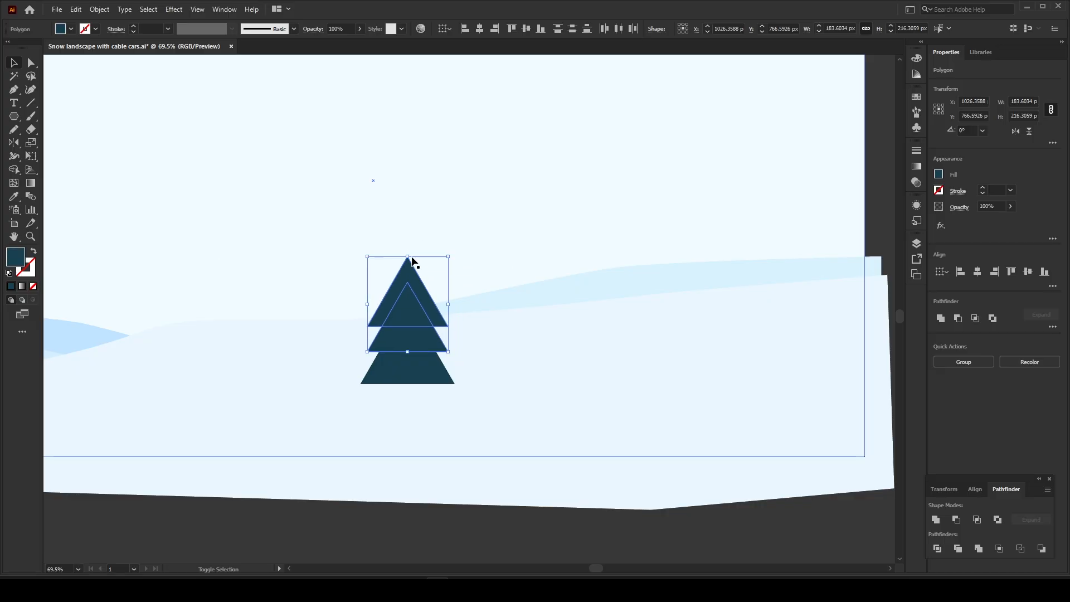
click(460, 490)
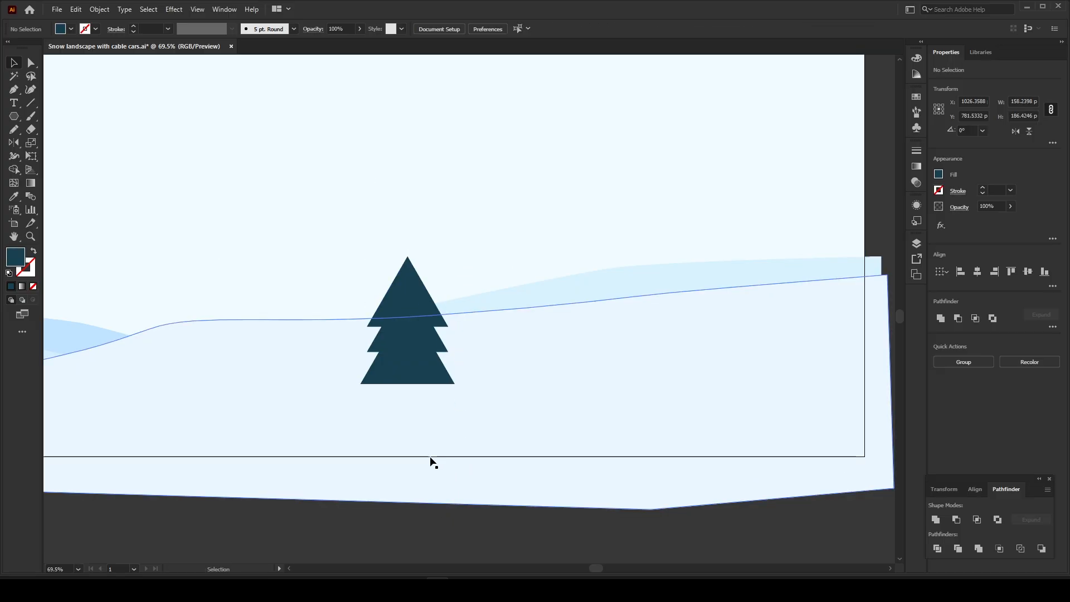
- Scale the top triangle proportionally to about 129 px wide and 112 px high, keeping its base in place
click(416, 284)
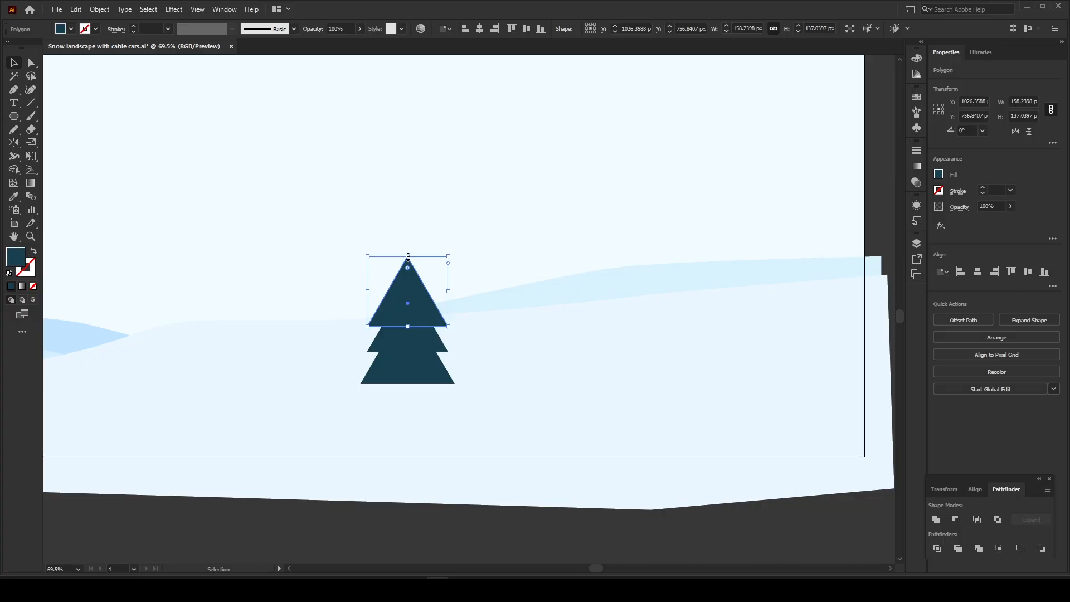
drag(408, 256, 413, 270)
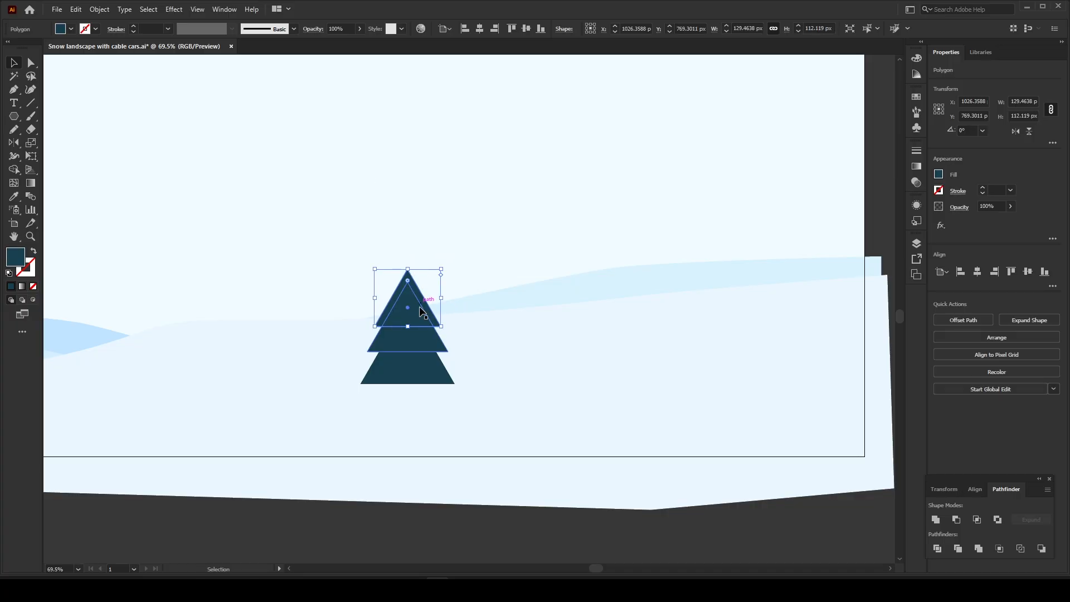
click(392, 532)
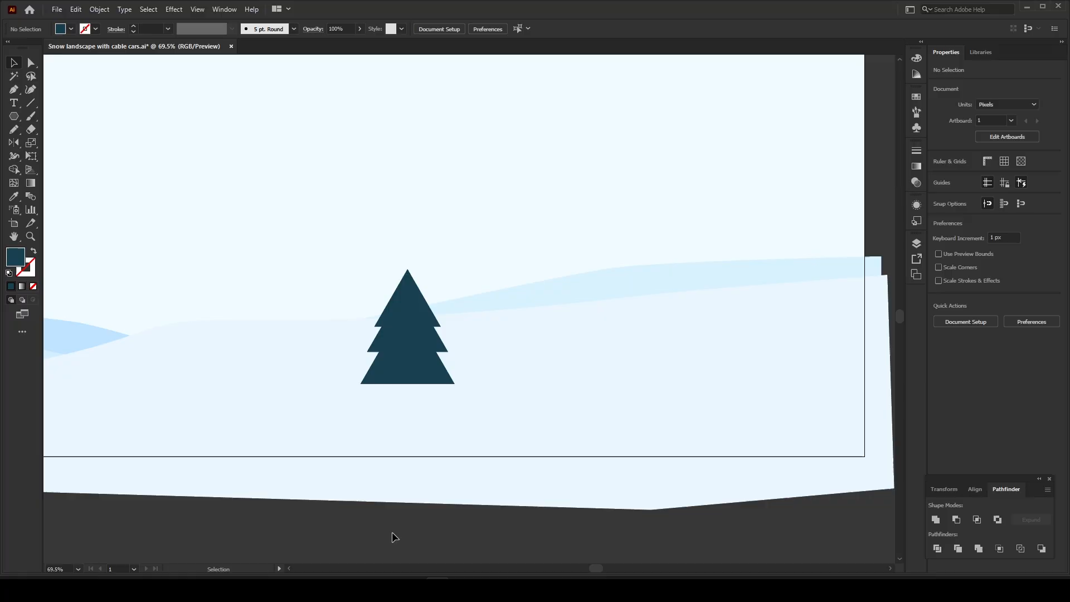
- Raise all three crown triangles slightly together and group them
click(408, 372)
shift+click(435, 340)
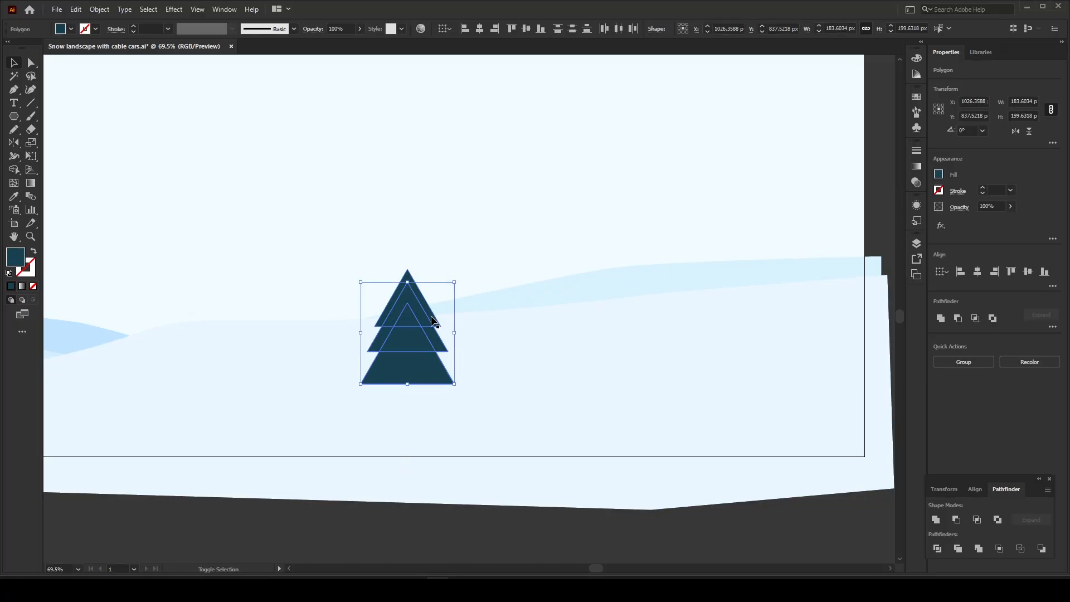
shift+click(436, 320)
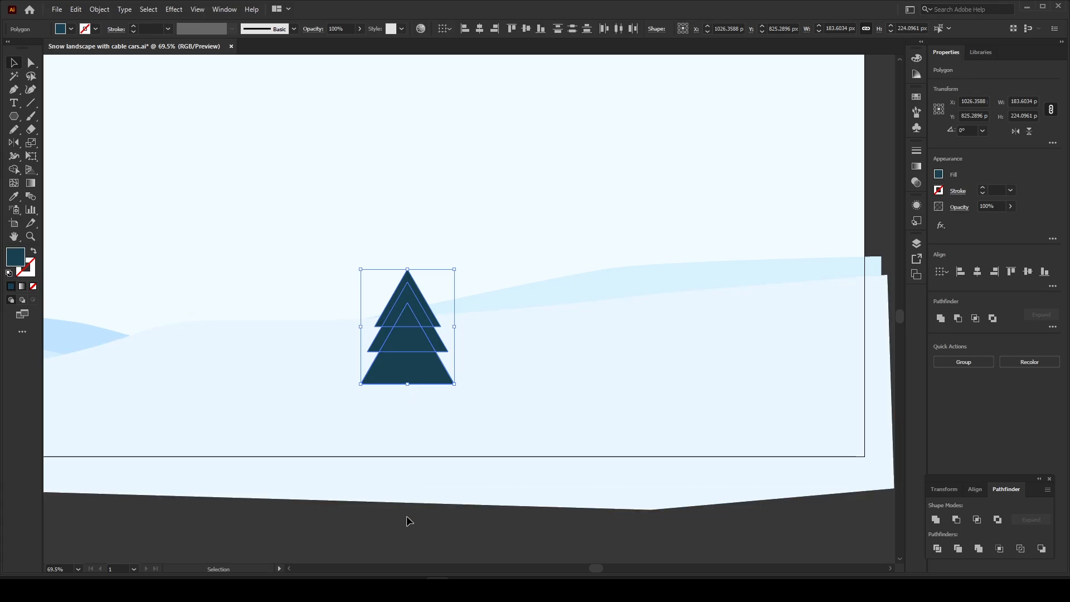
click(408, 517)
click(427, 382)
shift+click(427, 331)
shift+click(431, 319)
drag(413, 341, 412, 331)
key(ctrl+g)
- Draw a rectangular trunk about 43 px wide and 100 px high under the tree crown
click(14, 116)
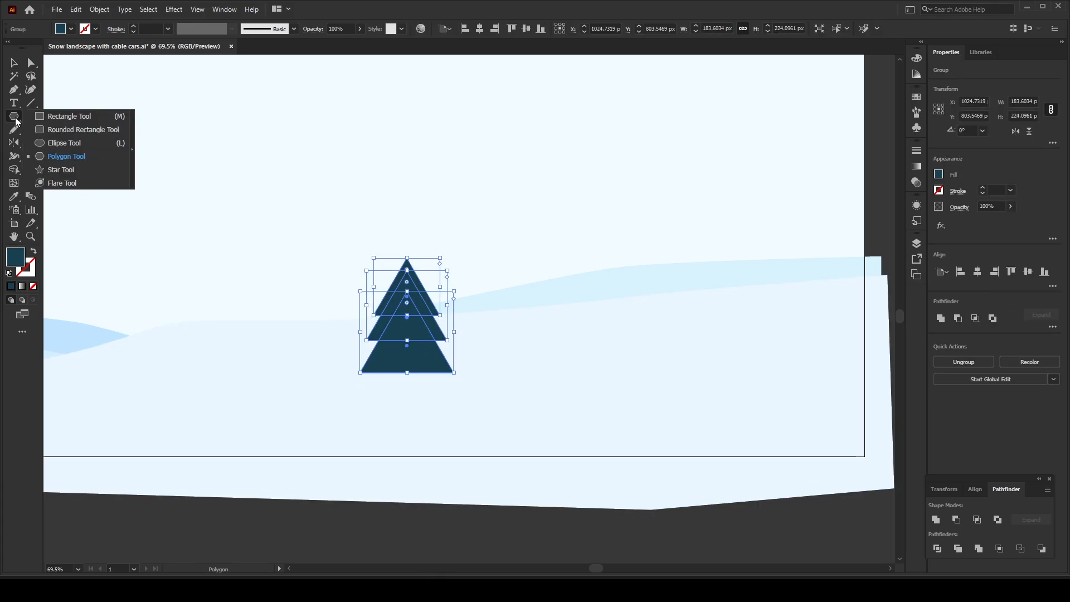
click(49, 119)
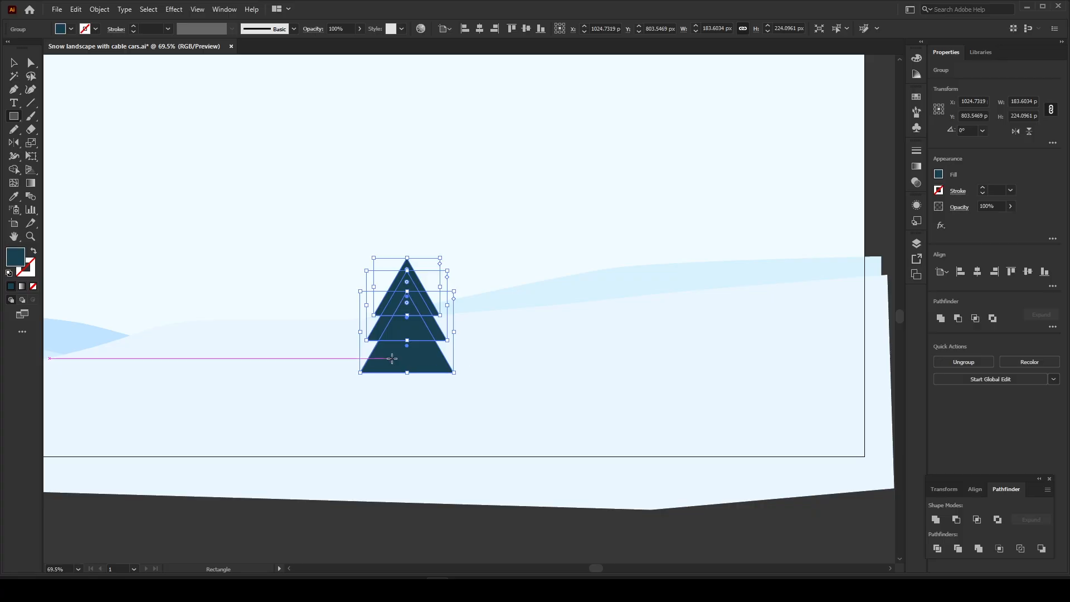
drag(394, 358, 417, 409)
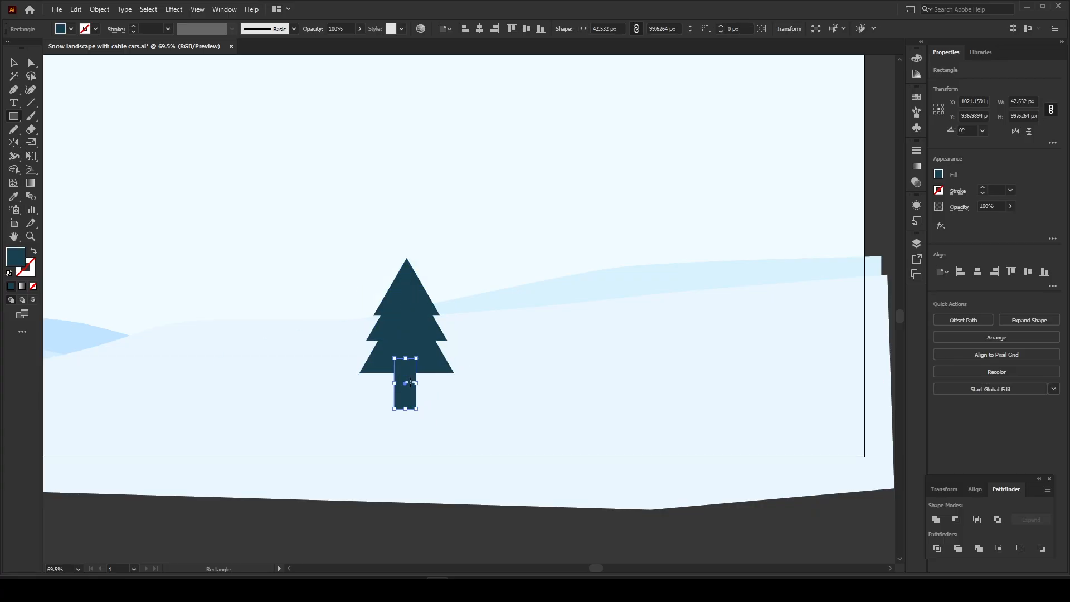
- Center the trunk horizontally with the tree crown and group them into one tree
click(16, 62)
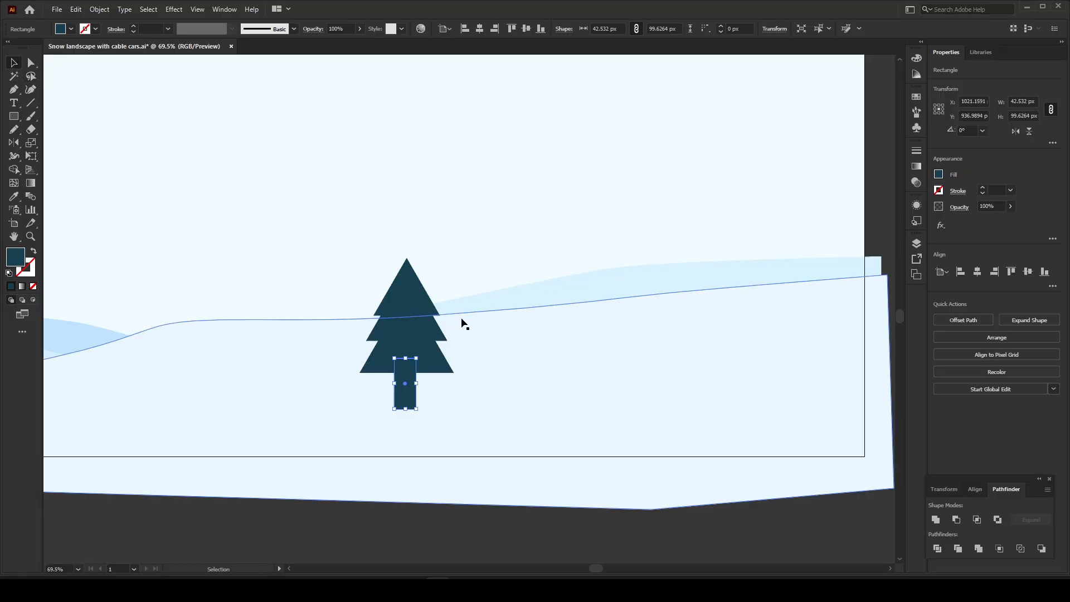
shift+click(415, 306)
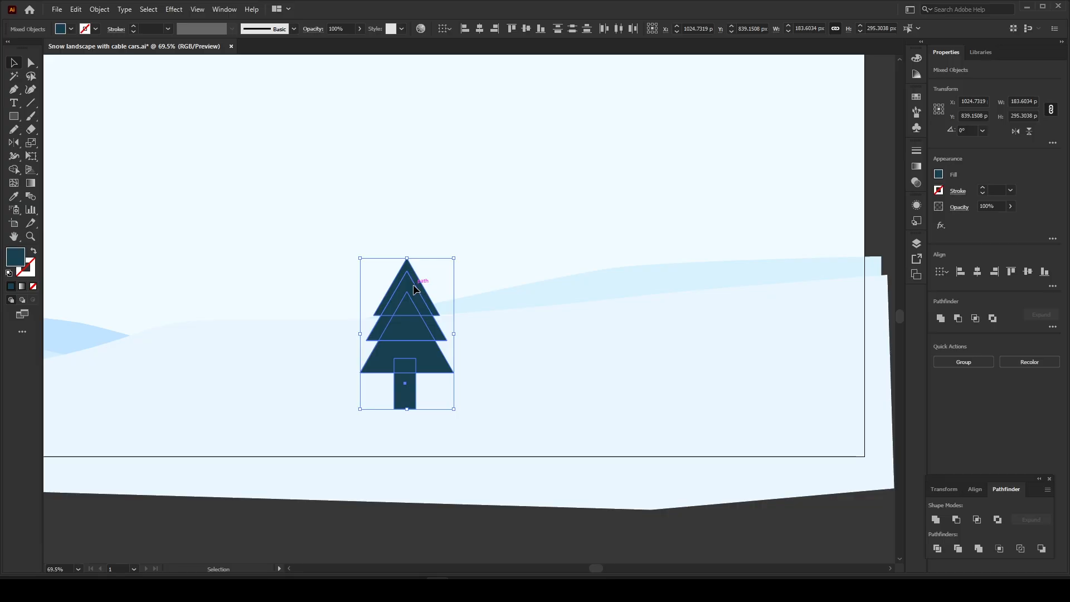
click(477, 32)
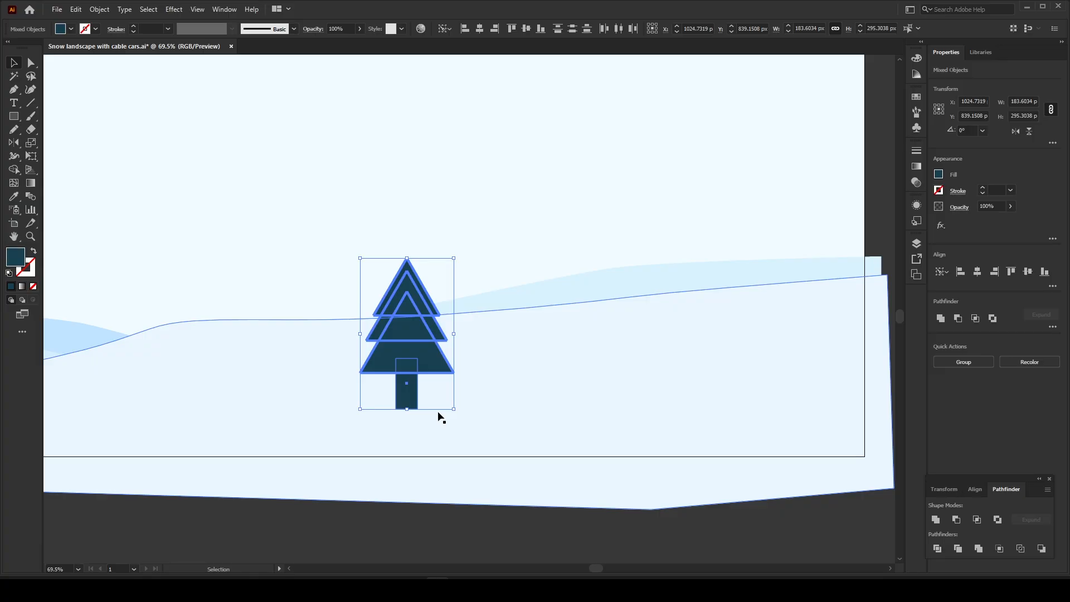
key(ctrl+g)
click(431, 514)
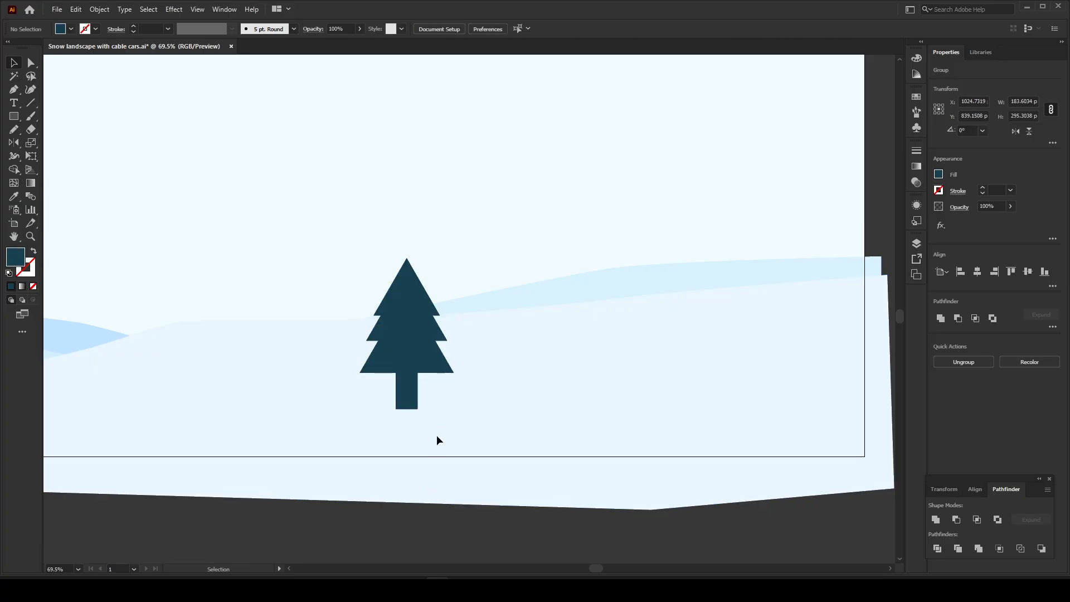
- Move the tree up and right along the snow hill's upper edge to about X 1138 px, Y 756 px
drag(421, 342, 380, 328)
key(z)
drag(417, 252, 398, 317)
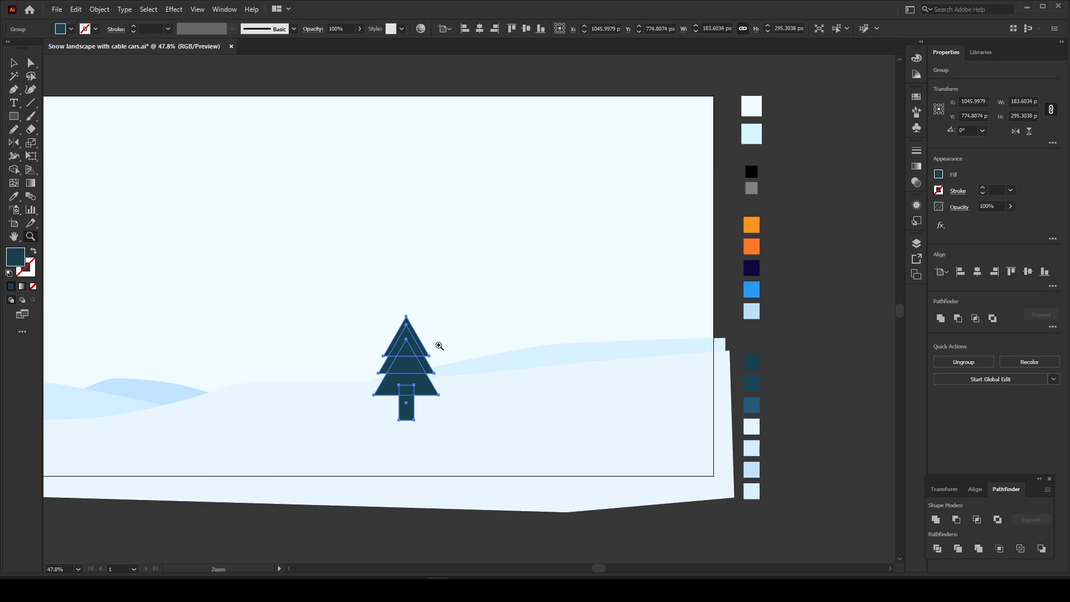
mouse_move(439, 345)
mouse_down()
mouse_move(451, 346)
mouse_move(423, 347)
mouse_up()
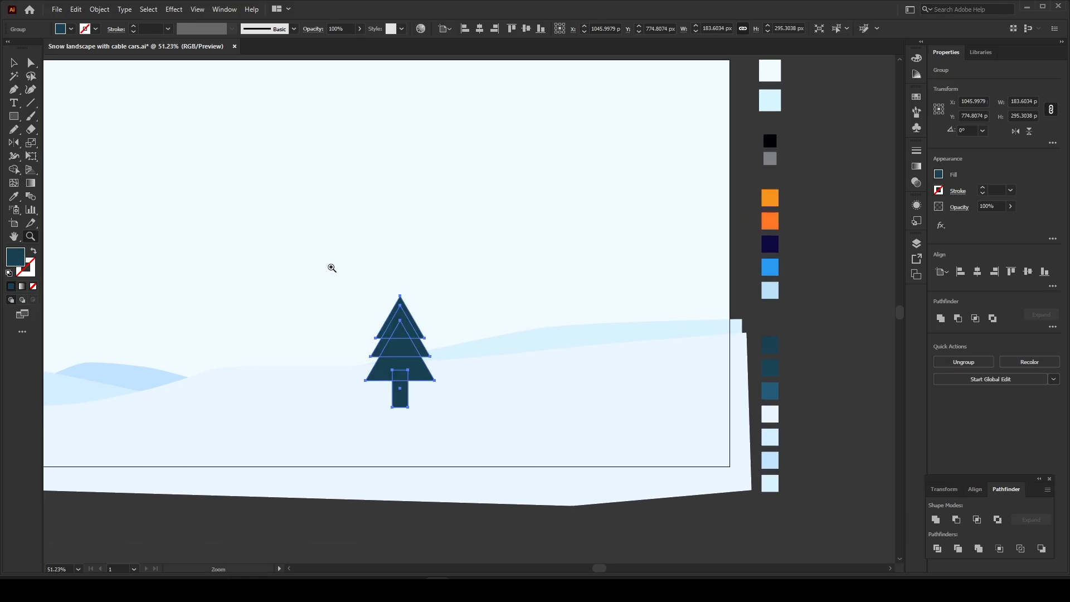
click(17, 65)
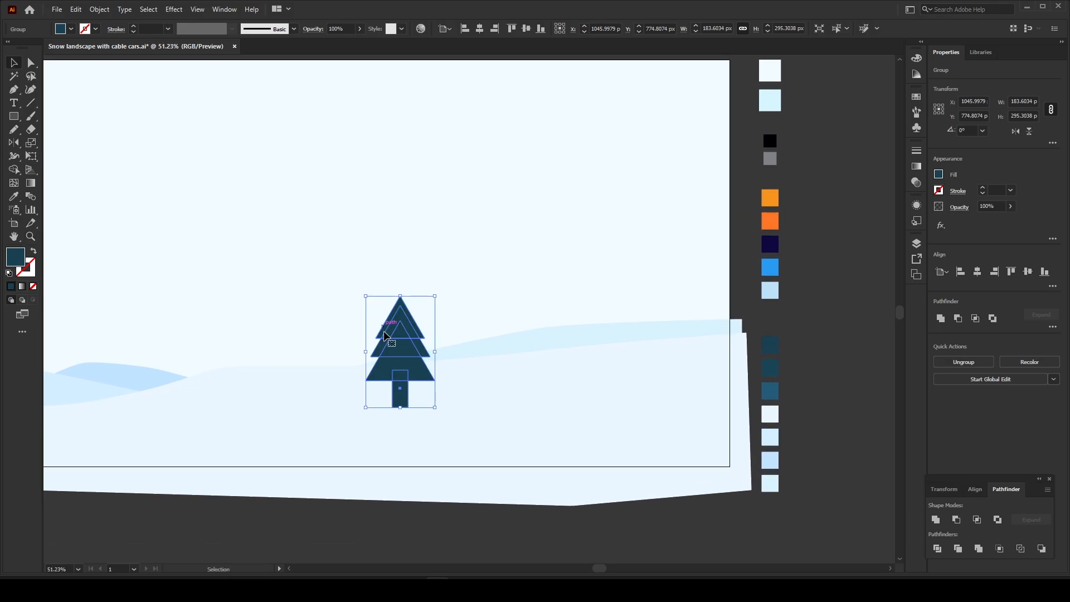
drag(397, 345, 437, 340)
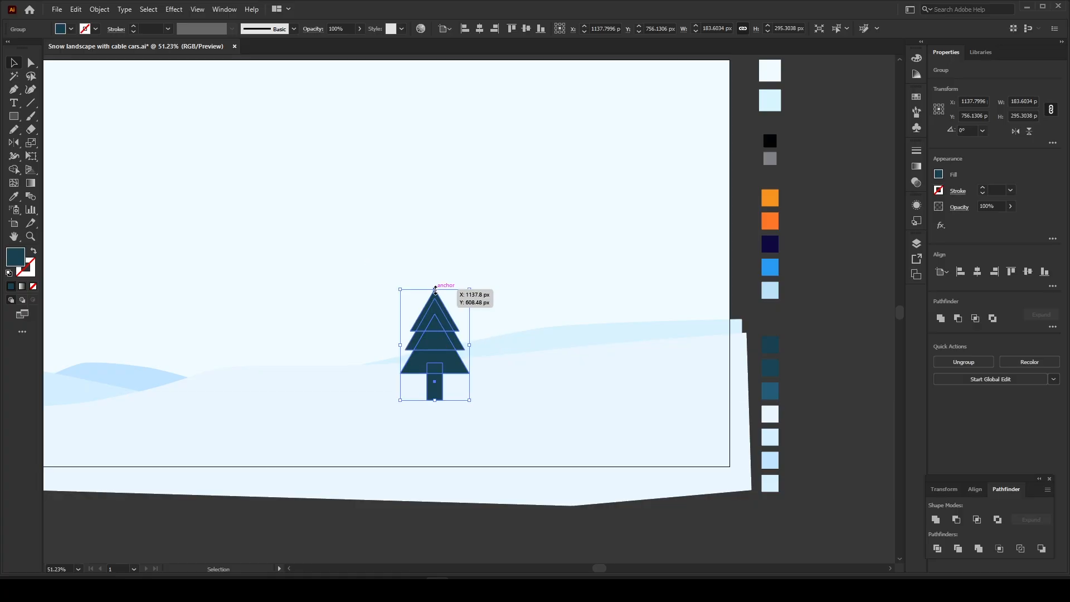
- Shrink the tree to about 130 px wide and place a smaller copy about 90 px wide and 145 px high to its right
drag(435, 290, 471, 358)
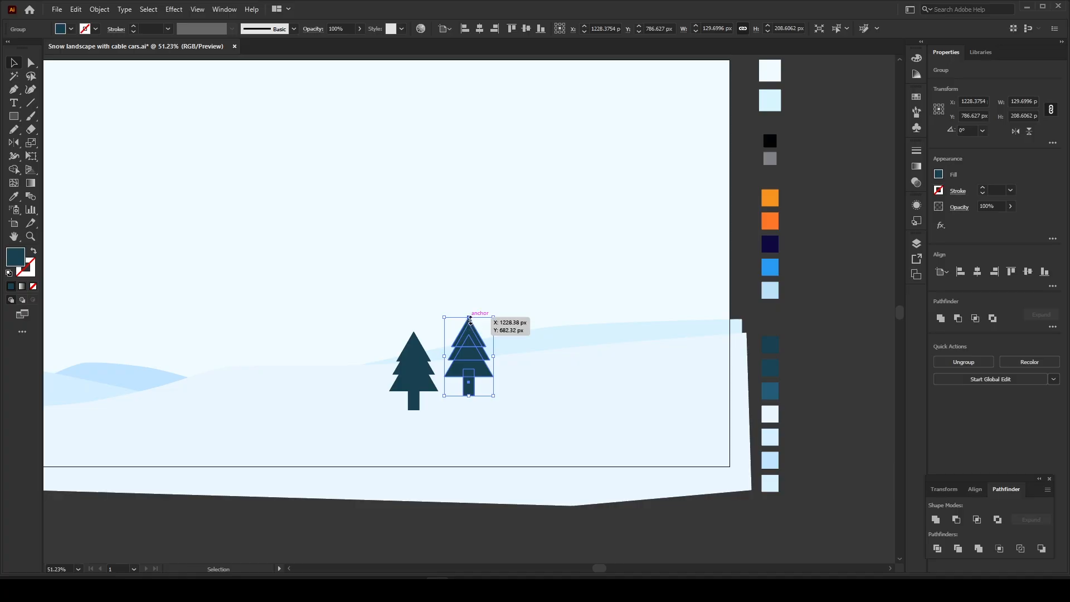
drag(471, 319, 464, 349)
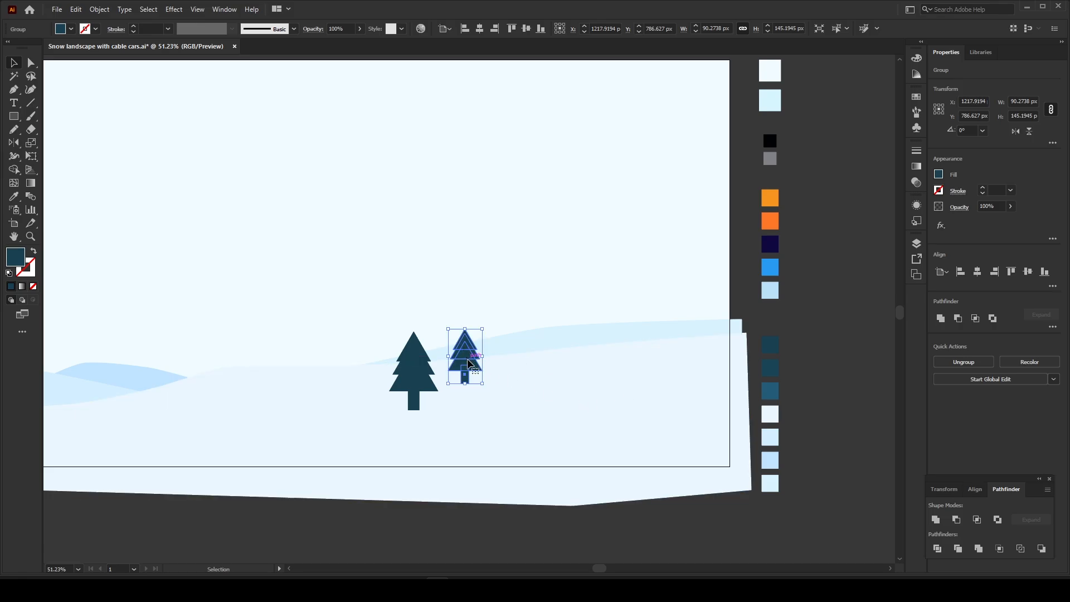
key(shift+Left)
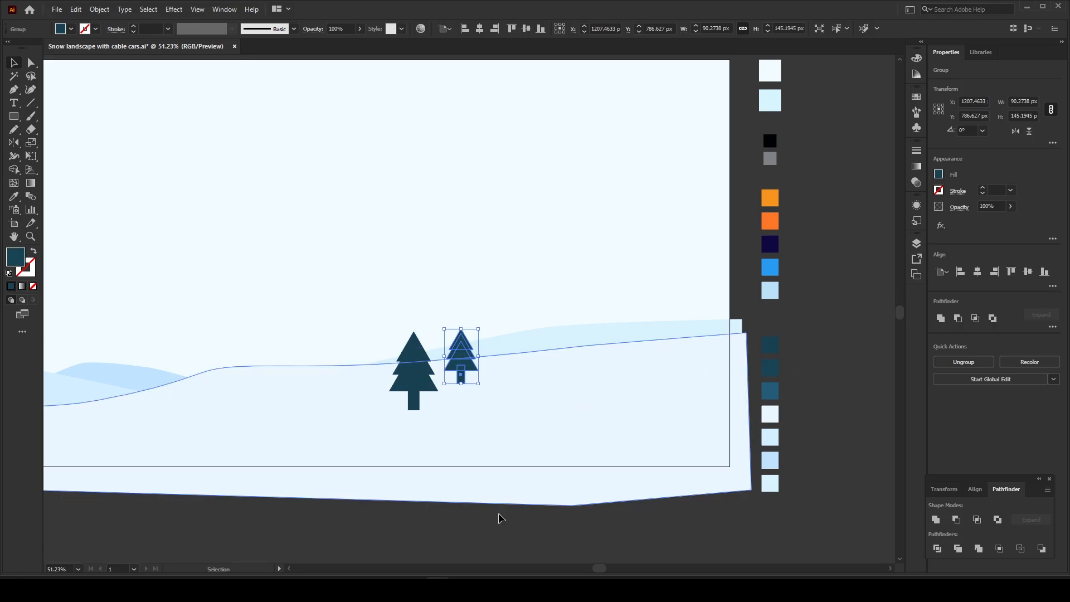
click(478, 538)
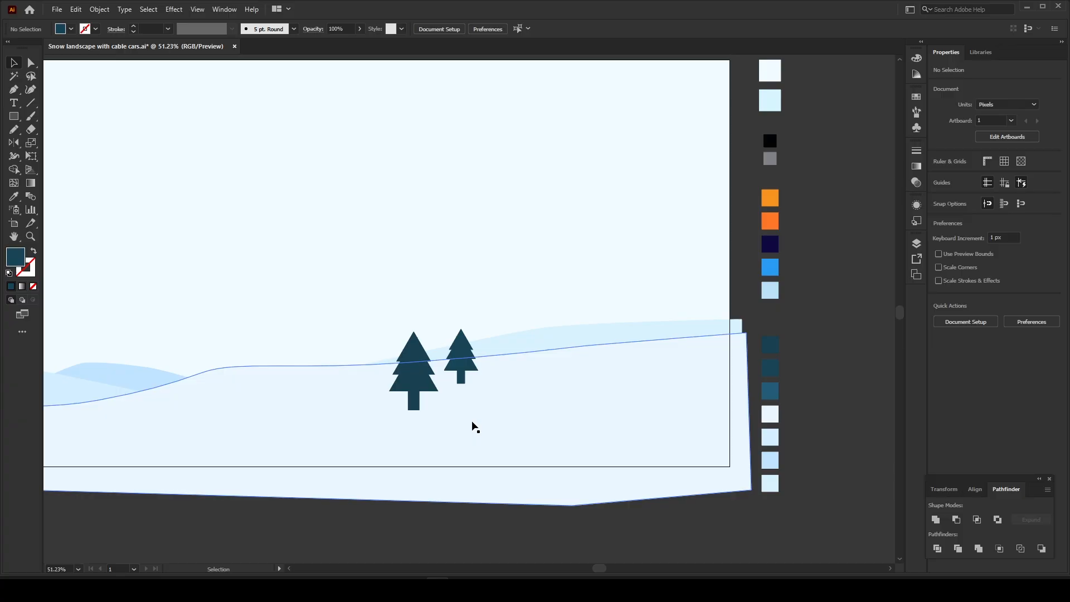
click(463, 353)
click(76, 10)
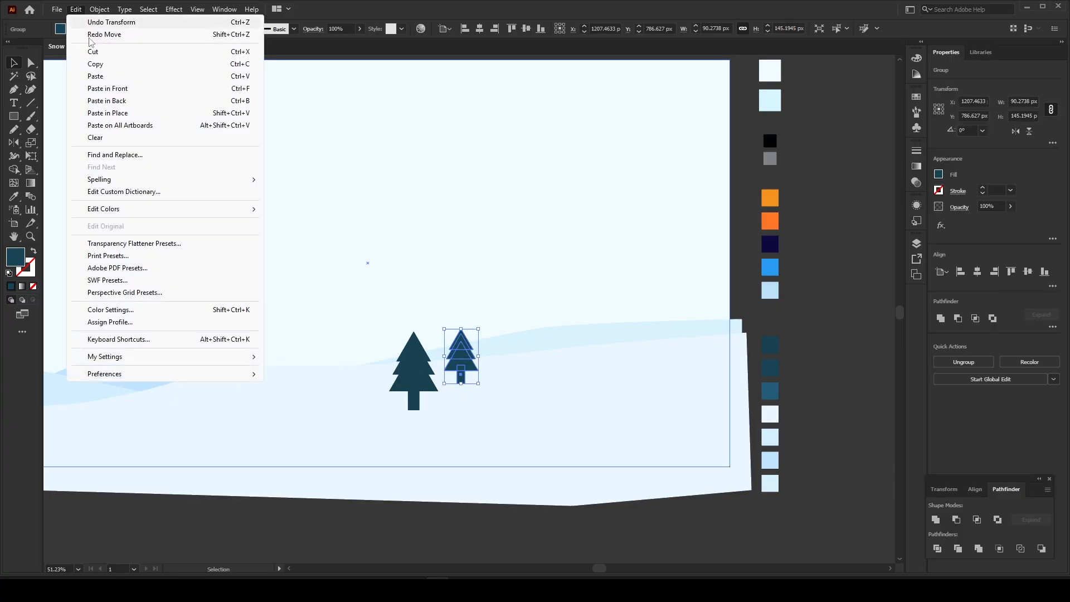
click(78, 11)
click(80, 12)
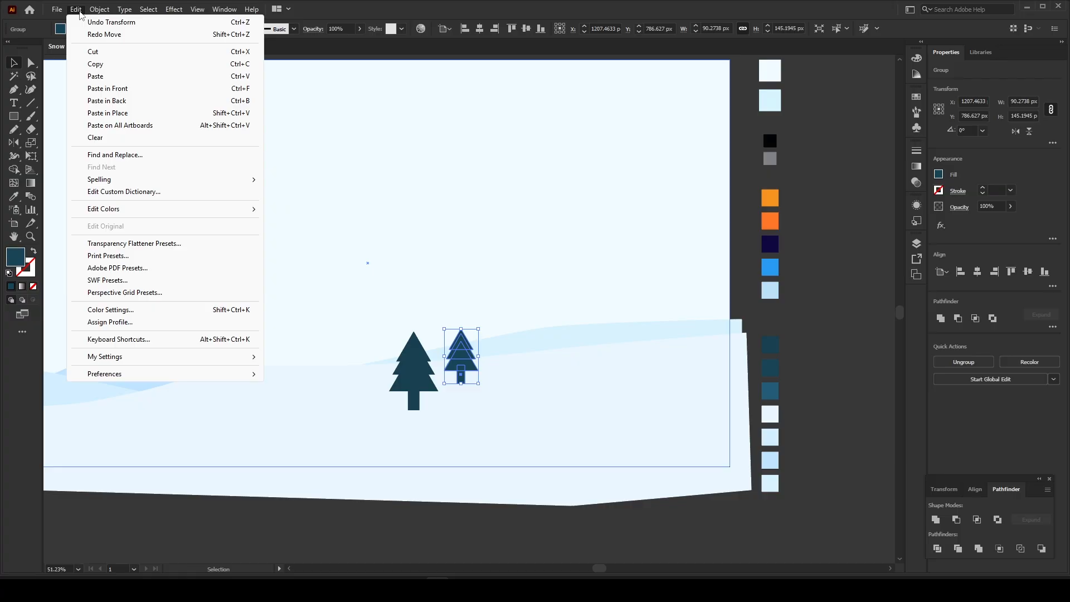
click(125, 115)
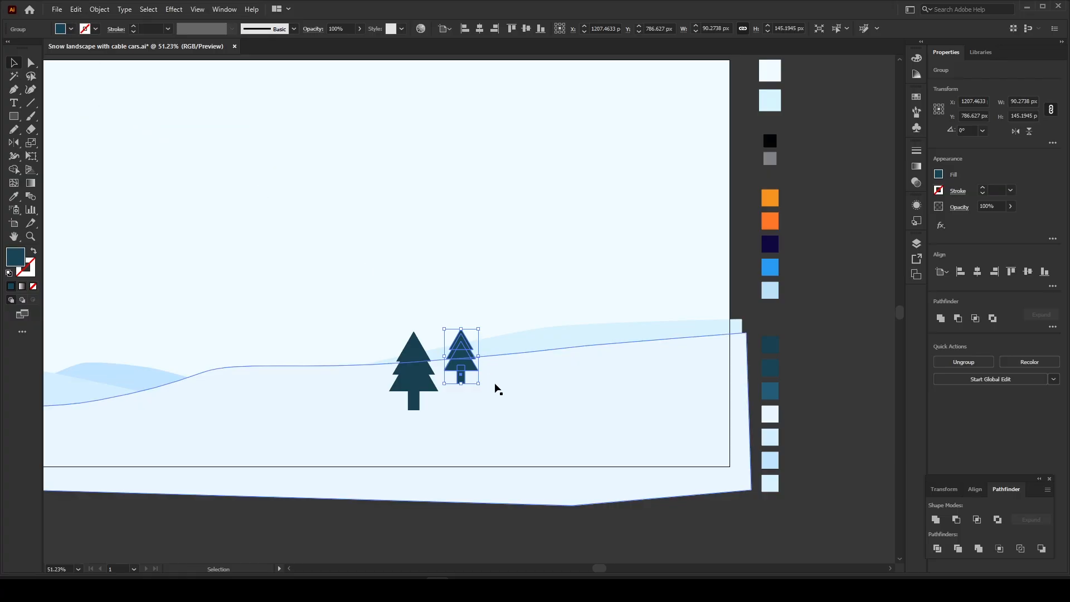
click(432, 517)
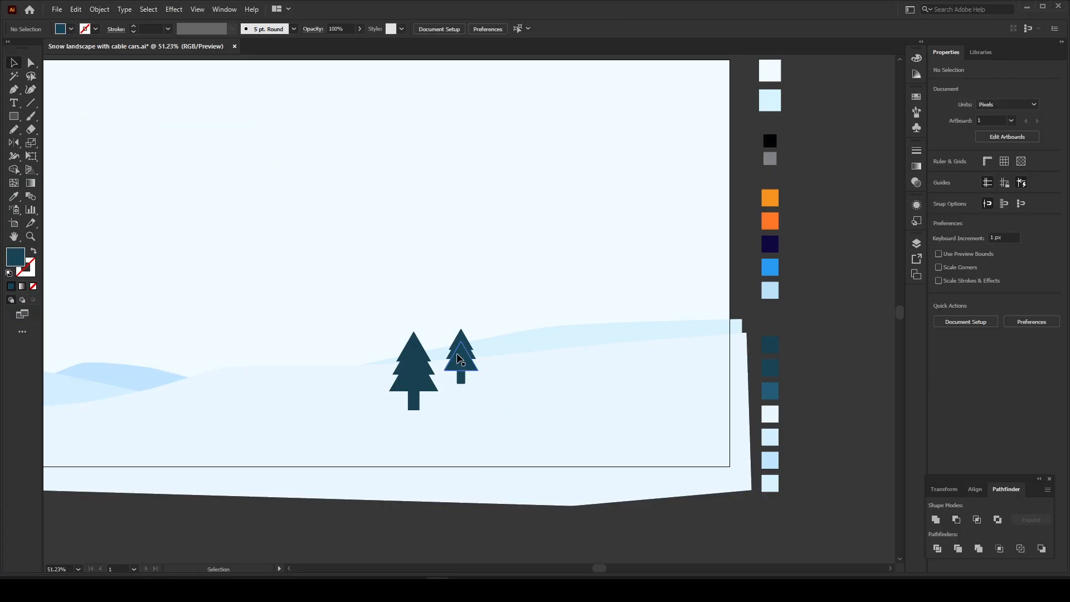
- Place a smaller copy, about 66 px wide and 107 px high, right of the second tree and recolor it with the lighter teal swatch
drag(458, 358, 498, 336)
drag(497, 339, 496, 336)
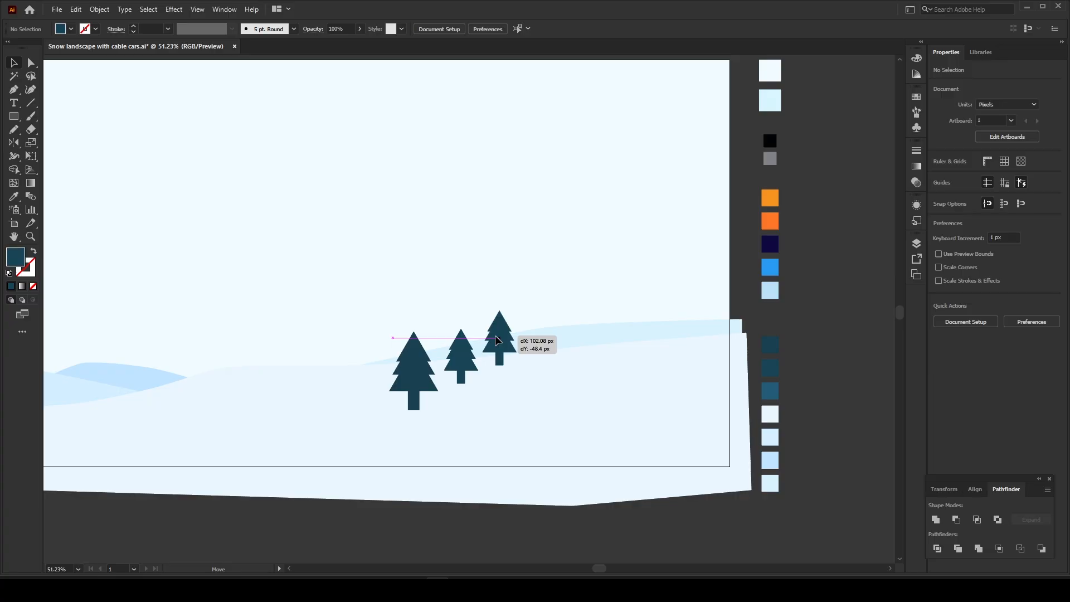
mouse_move(495, 335)
mouse_down()
mouse_move(497, 315)
mouse_move(494, 341)
mouse_up()
key(i)
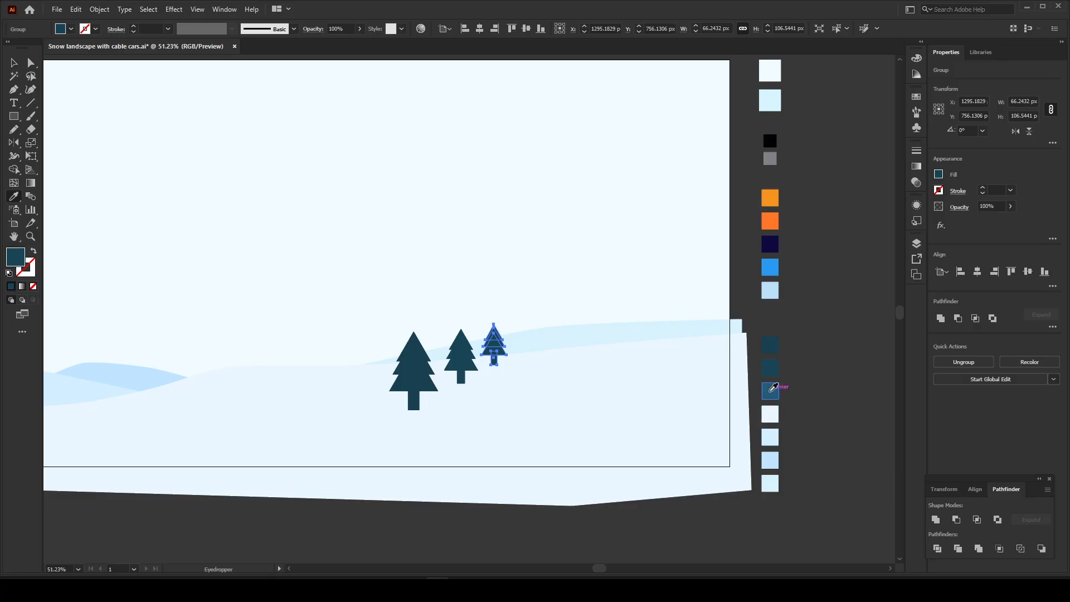
click(771, 390)
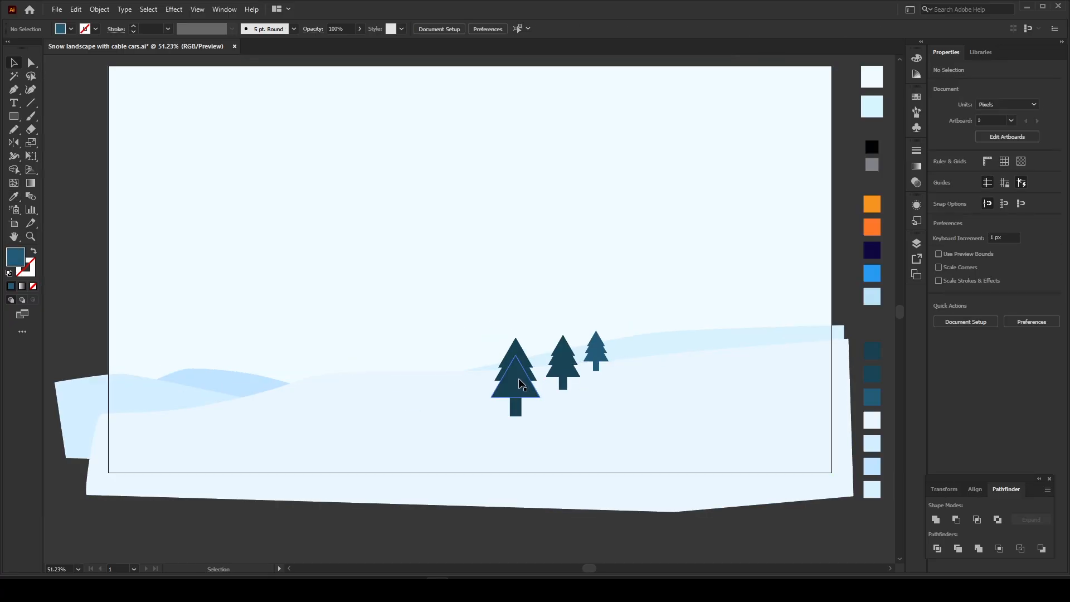
- Spread the three trees apart along the hill, moving the largest left to about X 1036 px, Y 823 px
drag(517, 381, 500, 384)
drag(569, 371, 535, 369)
drag(587, 355, 587, 355)
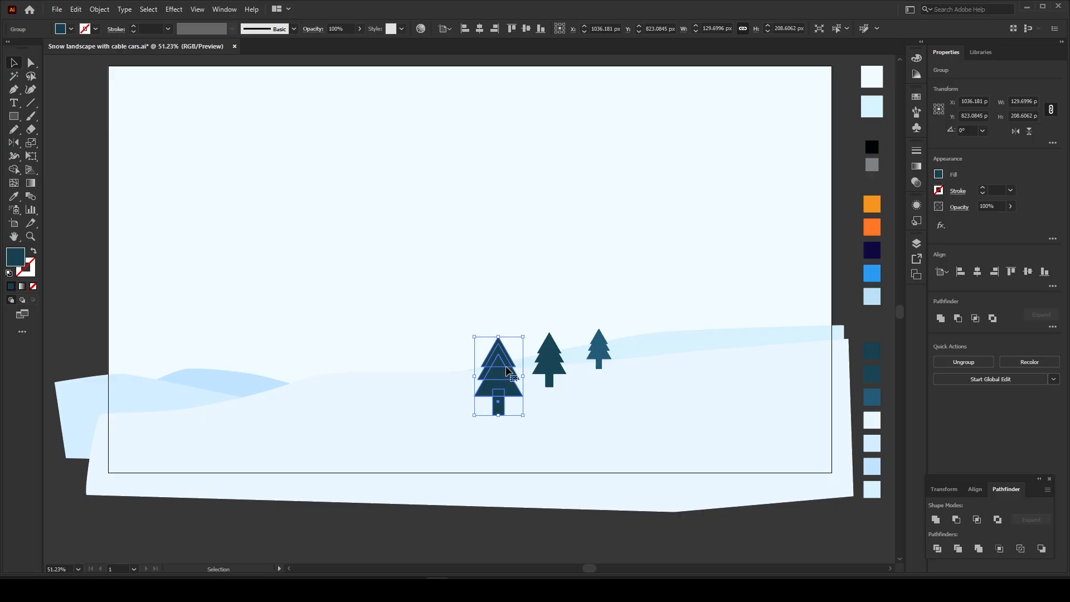
- Place scaled-down copies of all three trees on the left hills, the lightest one about 30 px wide and 48 px high
alt+drag(499, 376, 187, 400)
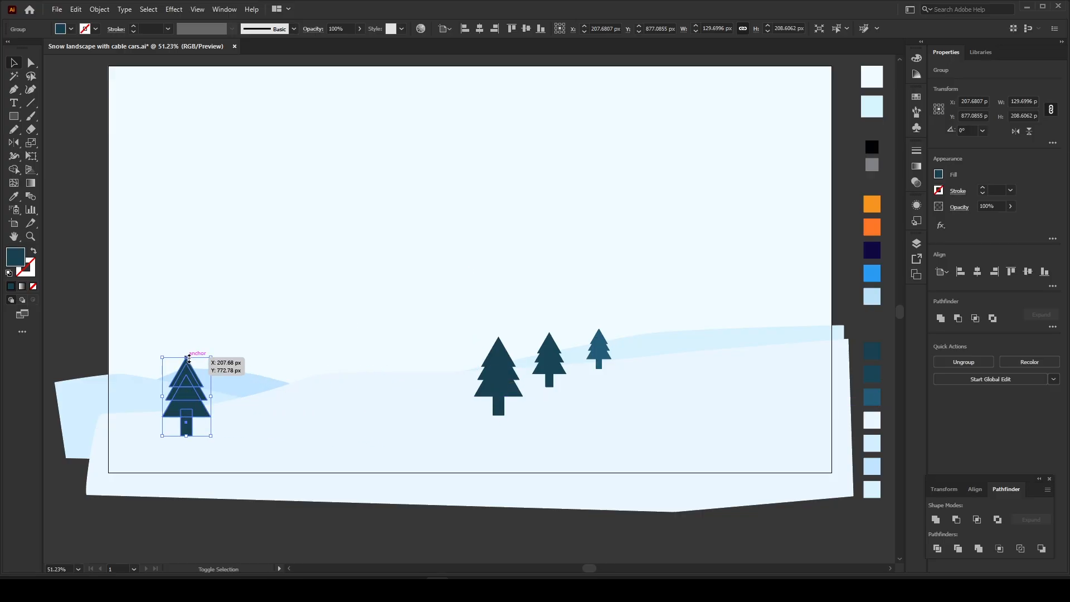
shift+drag(186, 356, 177, 412)
alt+drag(545, 369, 224, 391)
drag(229, 355, 219, 411)
alt+drag(599, 352, 262, 376)
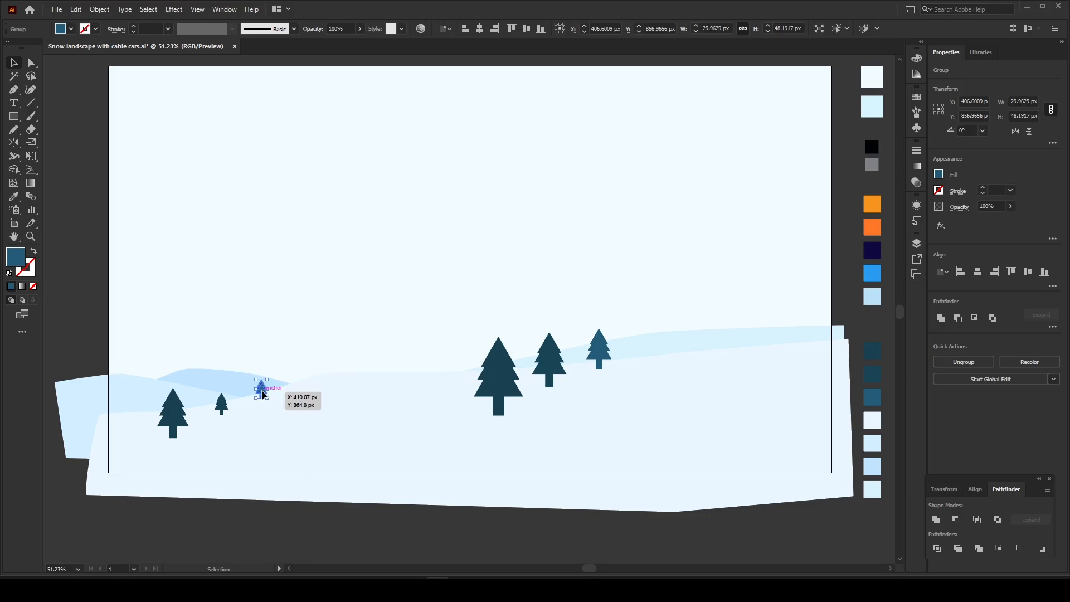
- Adjust the positions of the trees in both groups to refine their spacing along the hills
drag(221, 406, 232, 401)
drag(179, 413, 190, 412)
click(231, 400)
drag(498, 379, 493, 385)
drag(599, 351, 603, 351)
drag(554, 359, 557, 365)
click(382, 60)
scroll(382, 60, down, 1)
drag(382, 60, 329, 103)
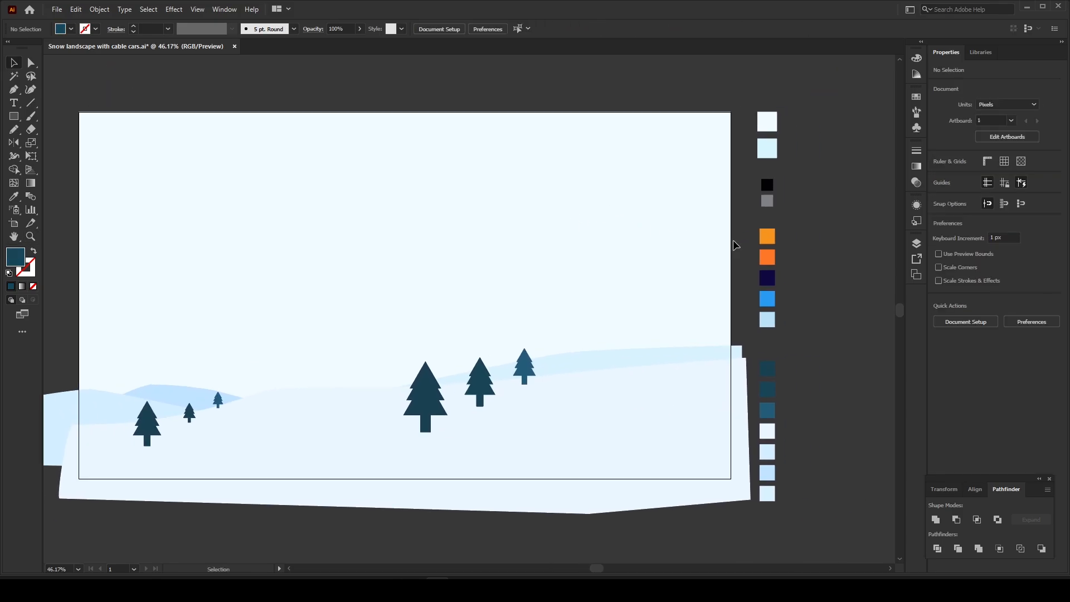
- Lock the 1920 x 1080 px sky background rectangle at its original position and clear the selection
key(z)
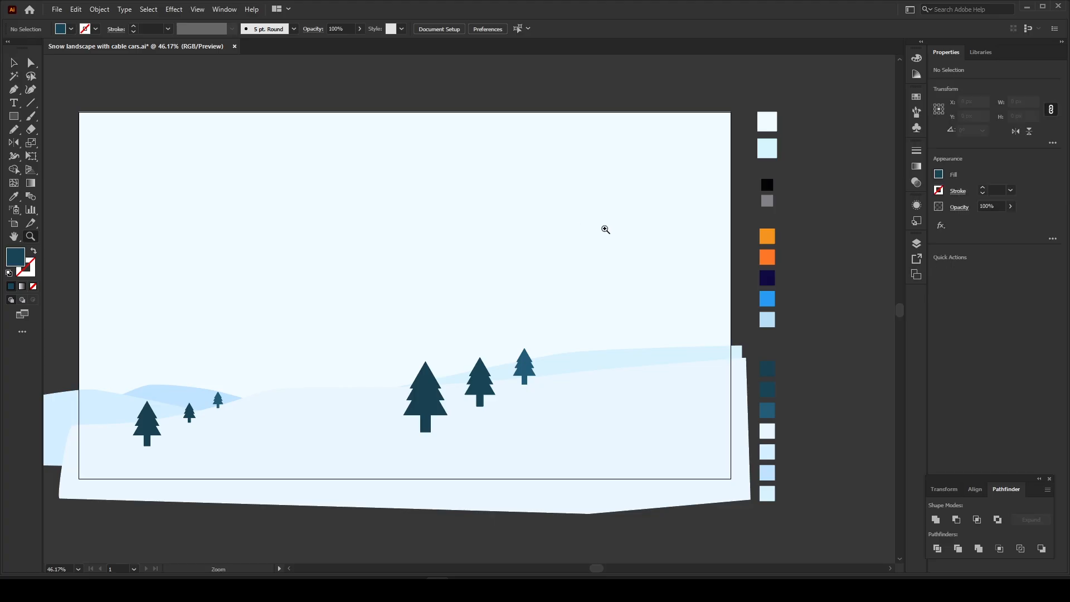
click(711, 239)
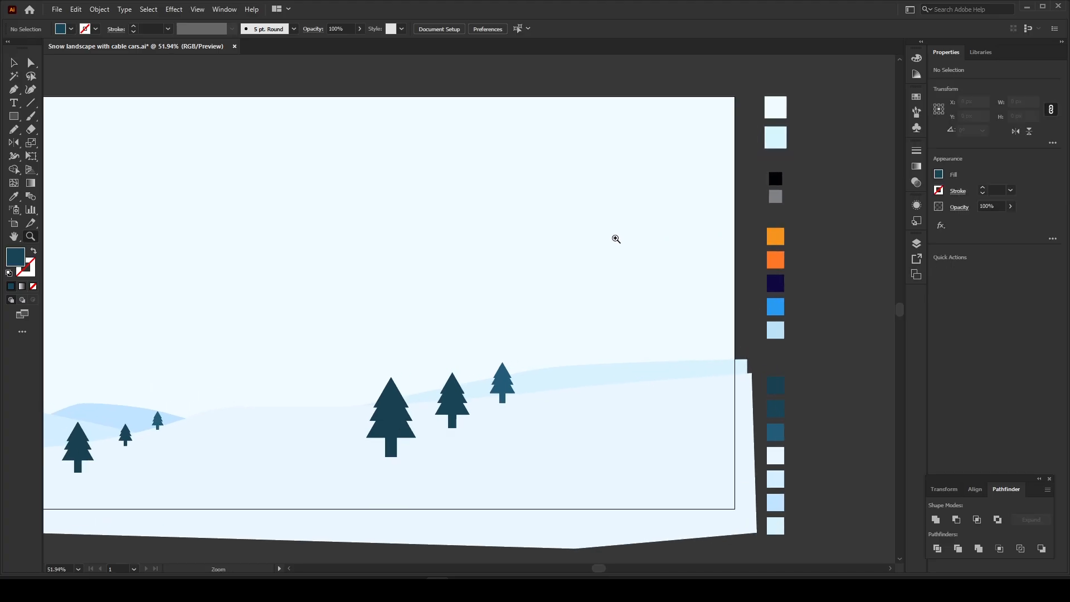
click(574, 218)
click(561, 204)
click(557, 200)
key(space)
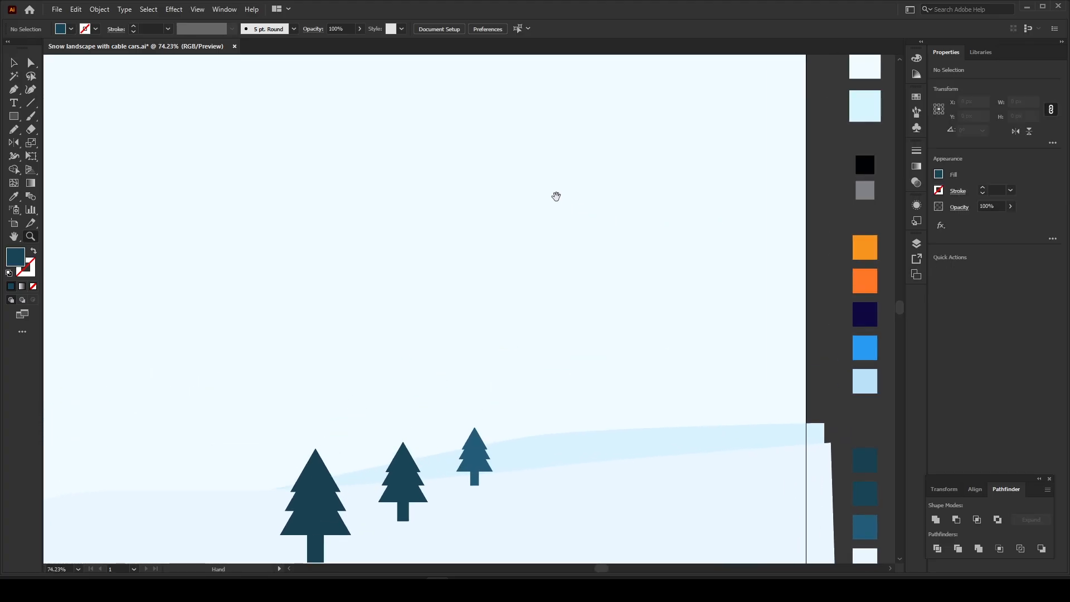
drag(557, 197, 545, 215)
click(14, 62)
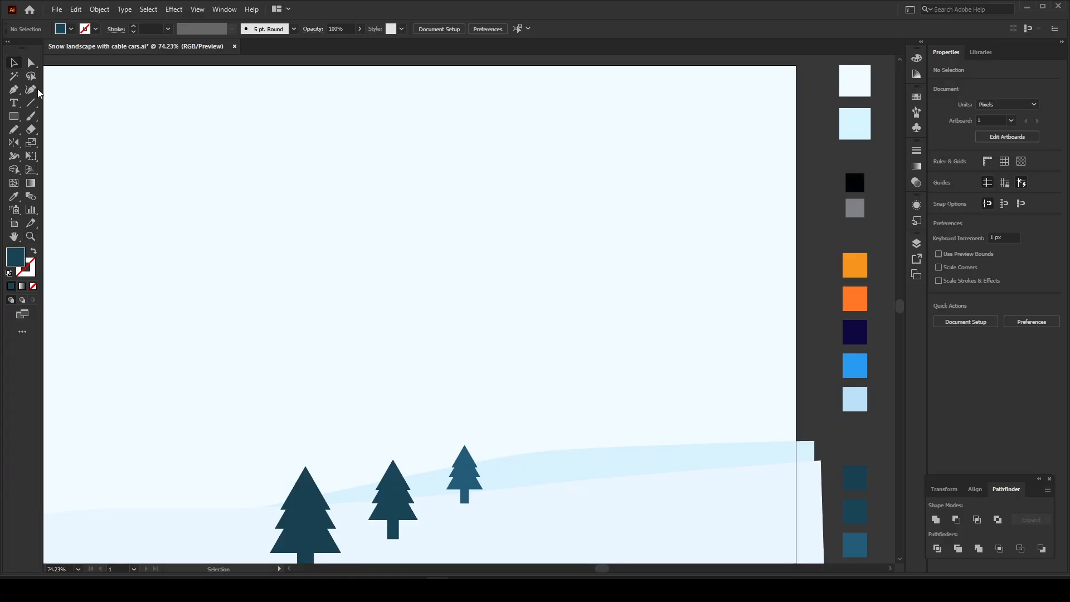
drag(380, 87, 379, 105)
key(ctrl+z)
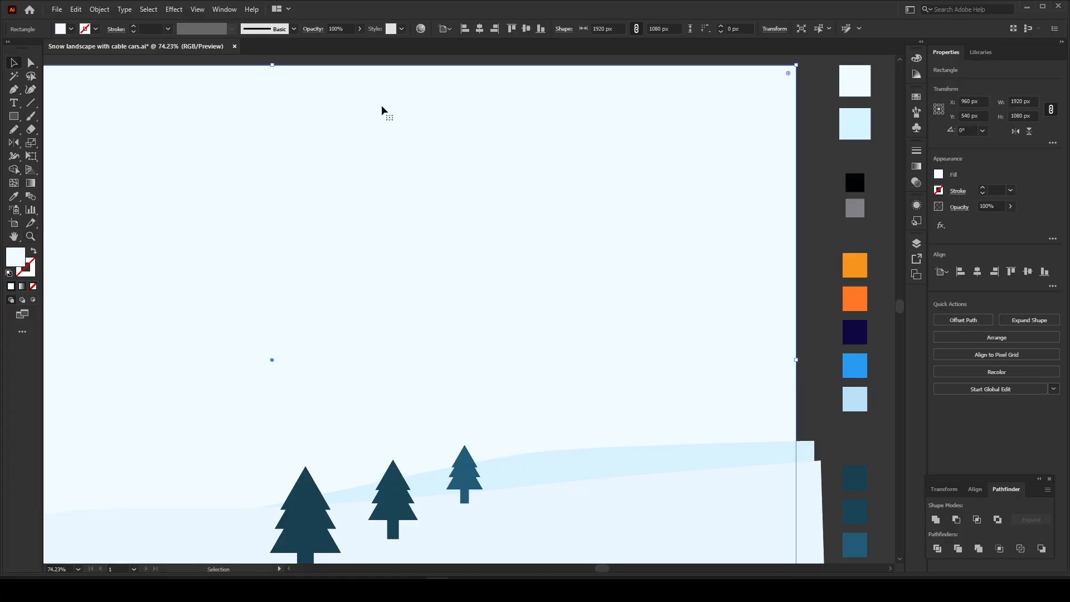
key(ctrl+shift+a)
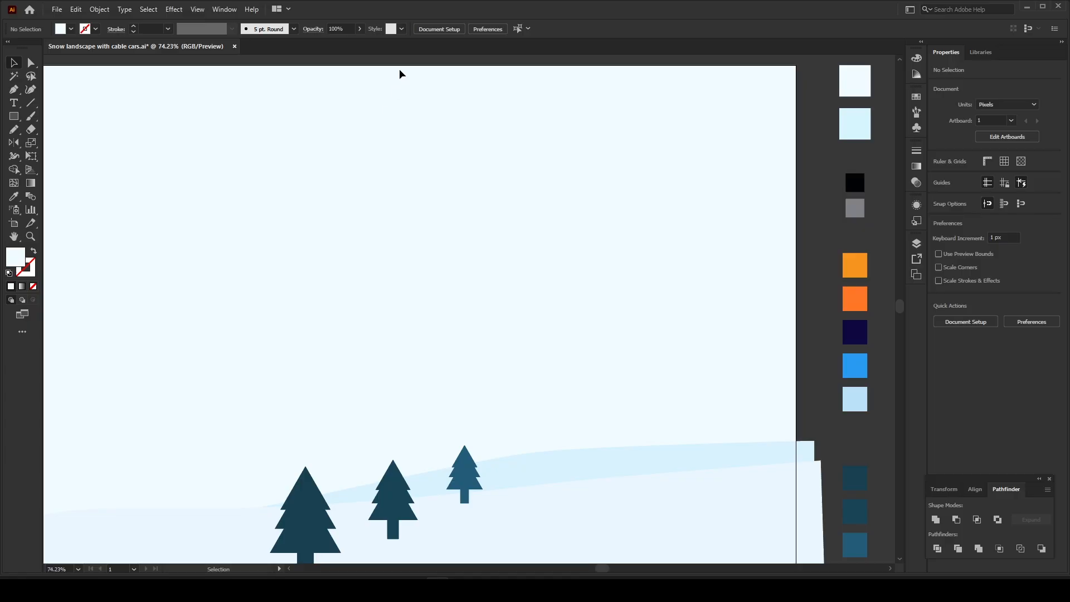
drag(433, 102, 493, 144)
drag(473, 178, 464, 184)
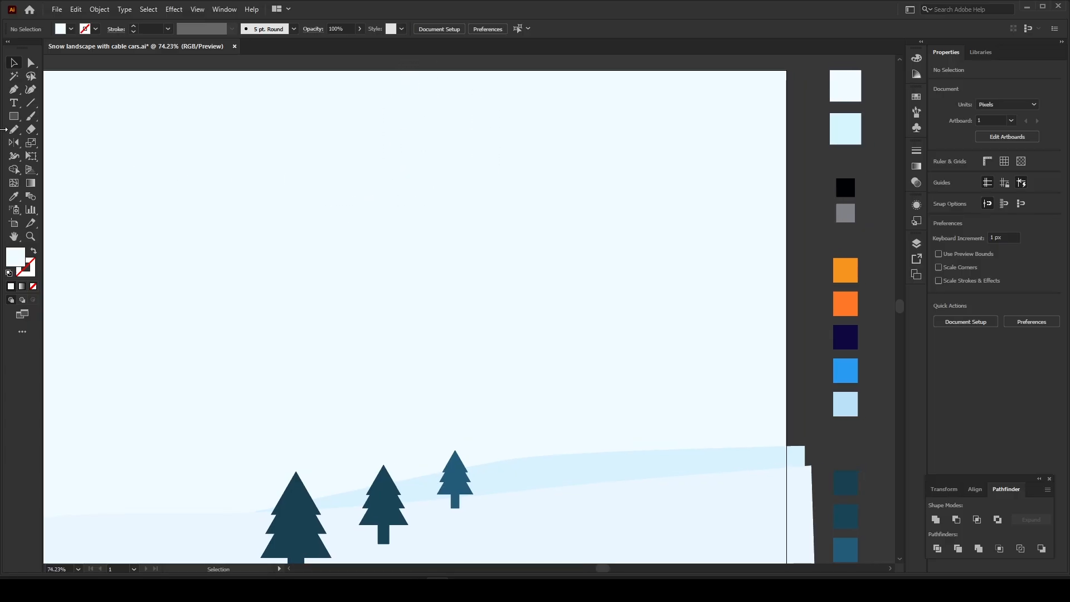
- Draw a circle about 219 px in diameter in the upper right sky with a black 1 pt outline and no fill
drag(14, 116, 52, 144)
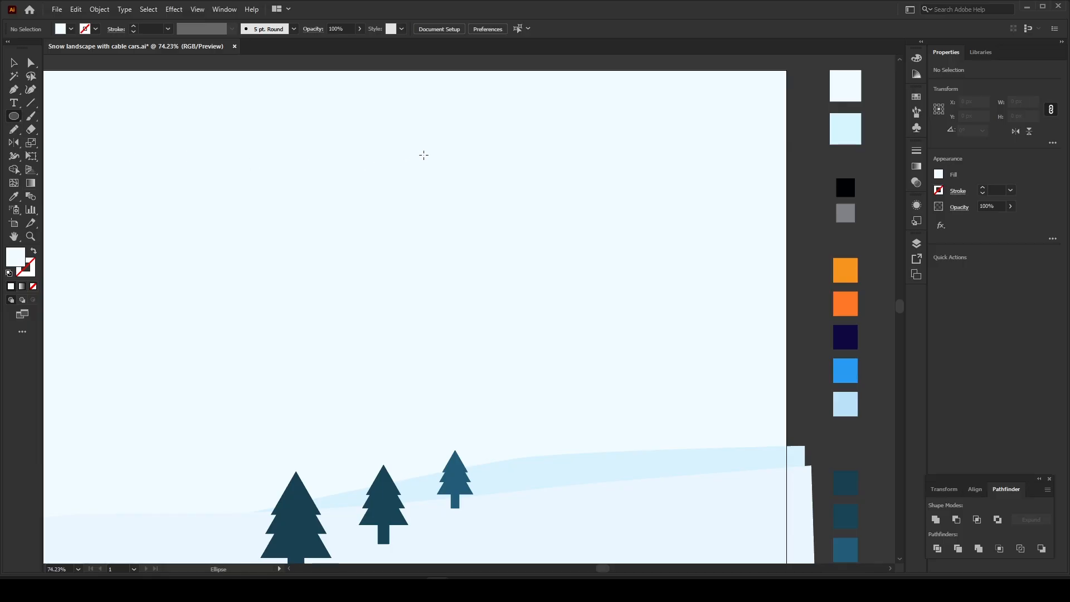
drag(463, 158, 524, 218)
key(z)
drag(547, 145, 531, 209)
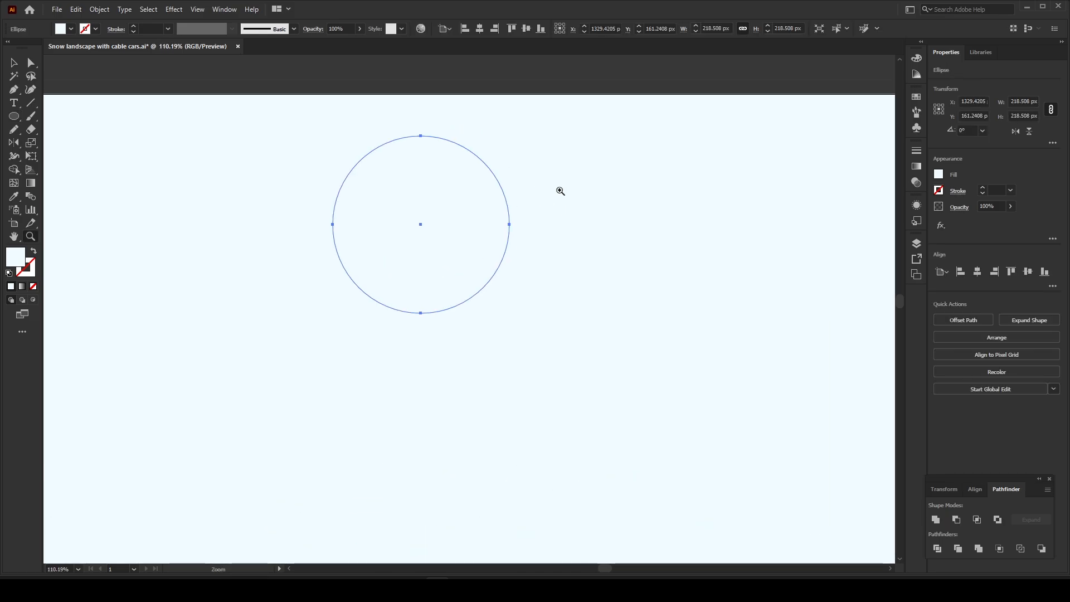
click(939, 175)
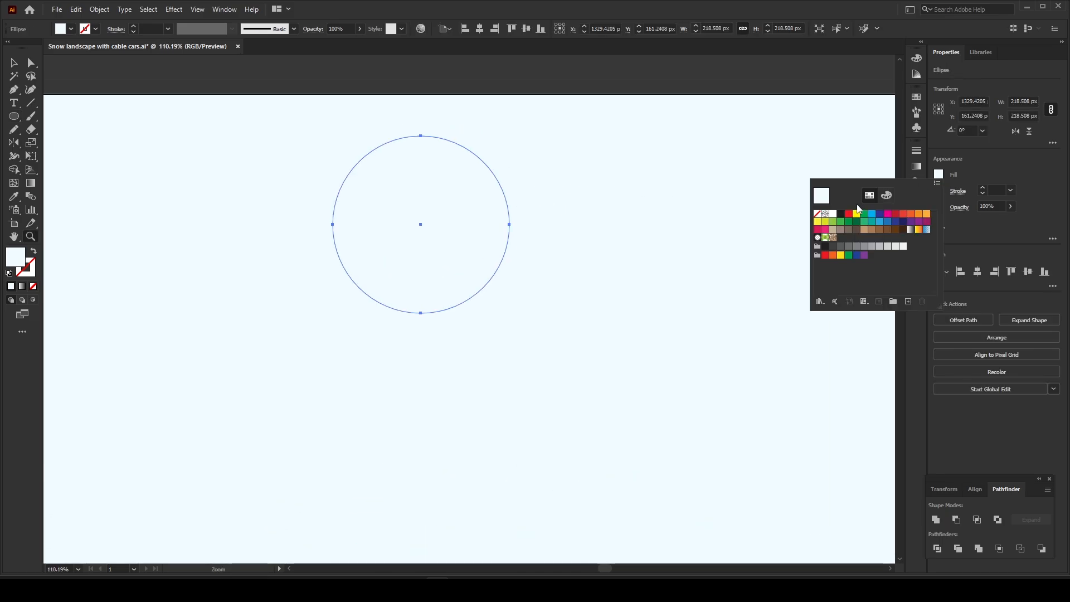
click(841, 215)
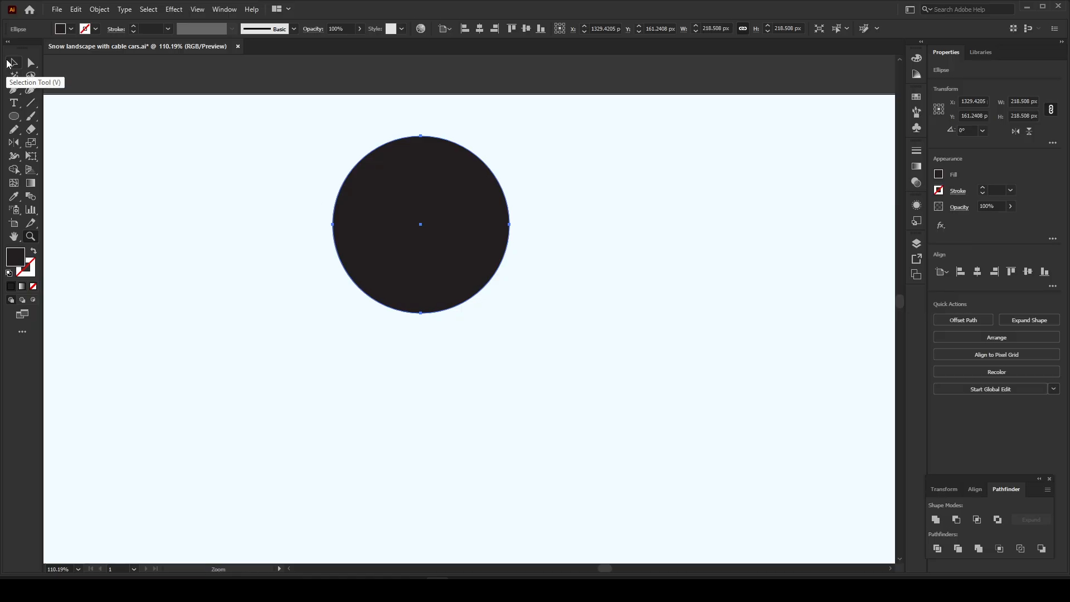
click(34, 254)
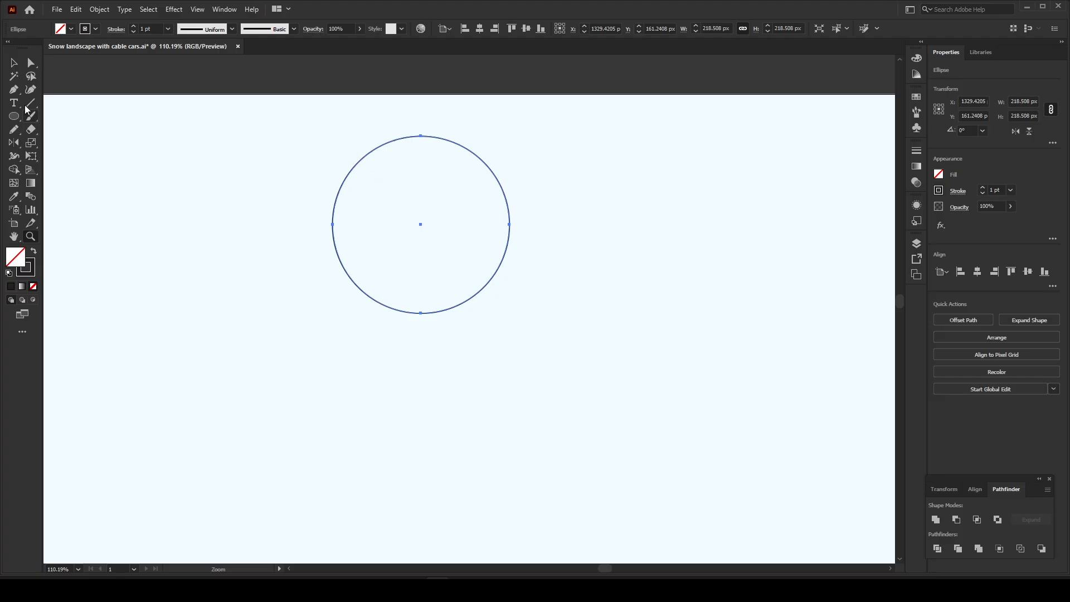
- Move the circle slightly down to about X 1338 px, Y 207 px
click(14, 64)
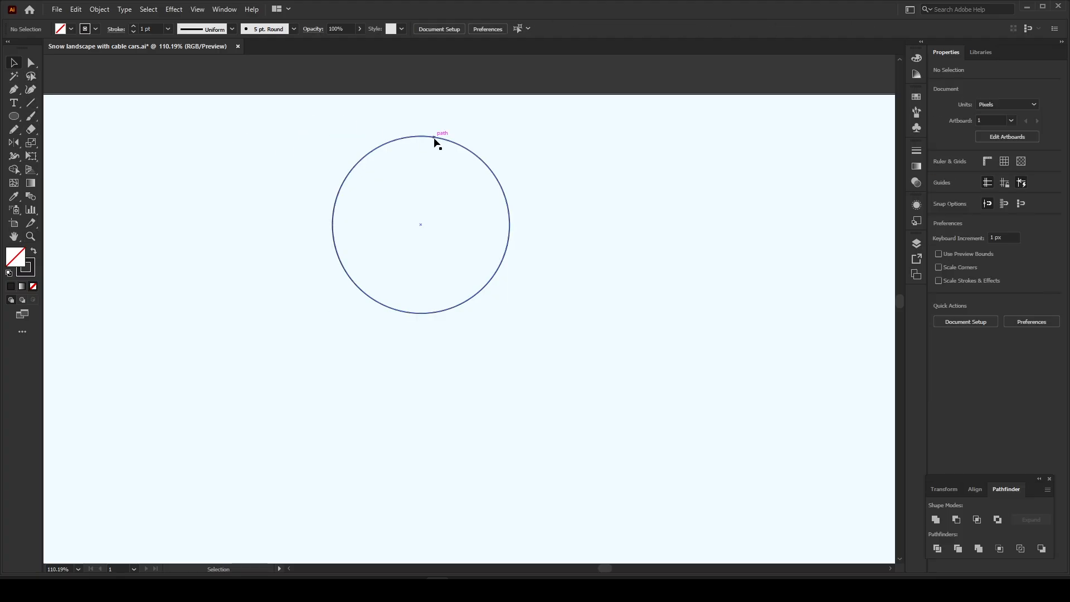
drag(437, 141, 444, 179)
scroll(440, 230, up, 1)
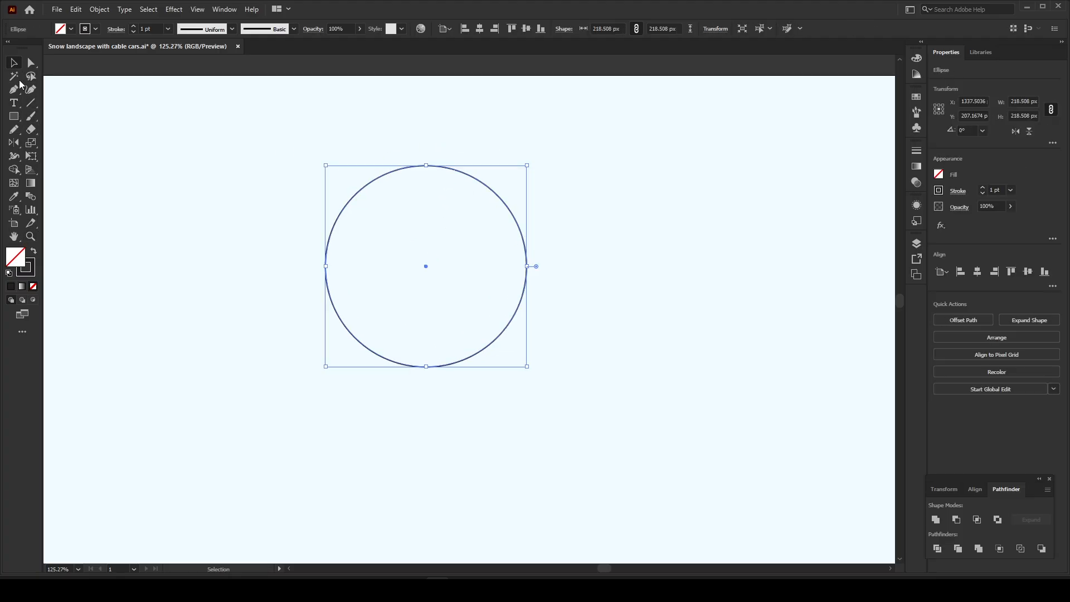
- Draw a rectangle as wide as the circle and about 177 px high, starting from the circle's horizontal midline downward
click(82, 109)
click(14, 117)
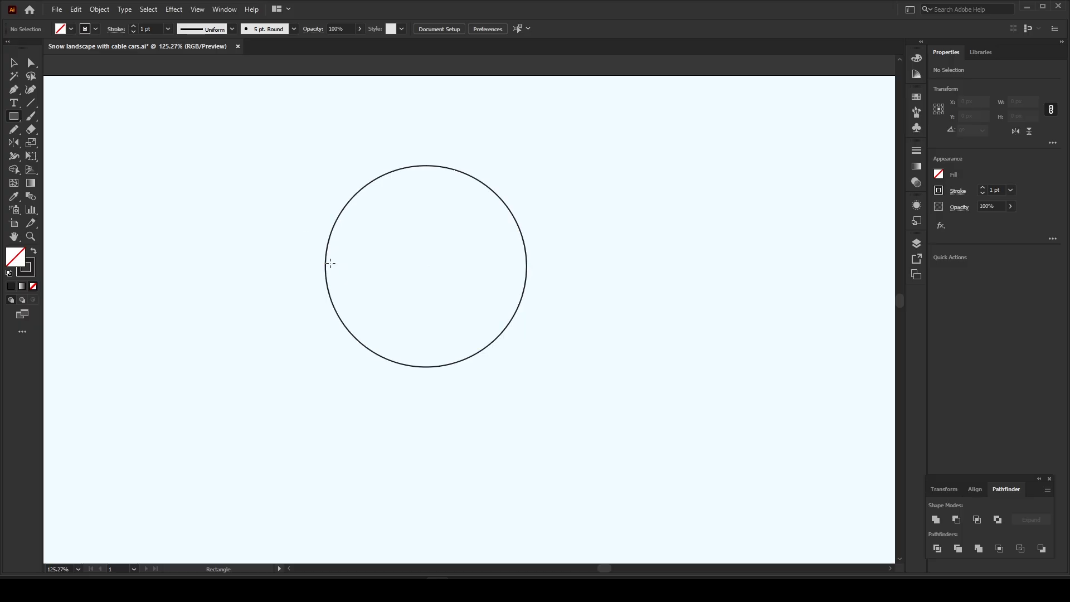
drag(326, 268, 526, 429)
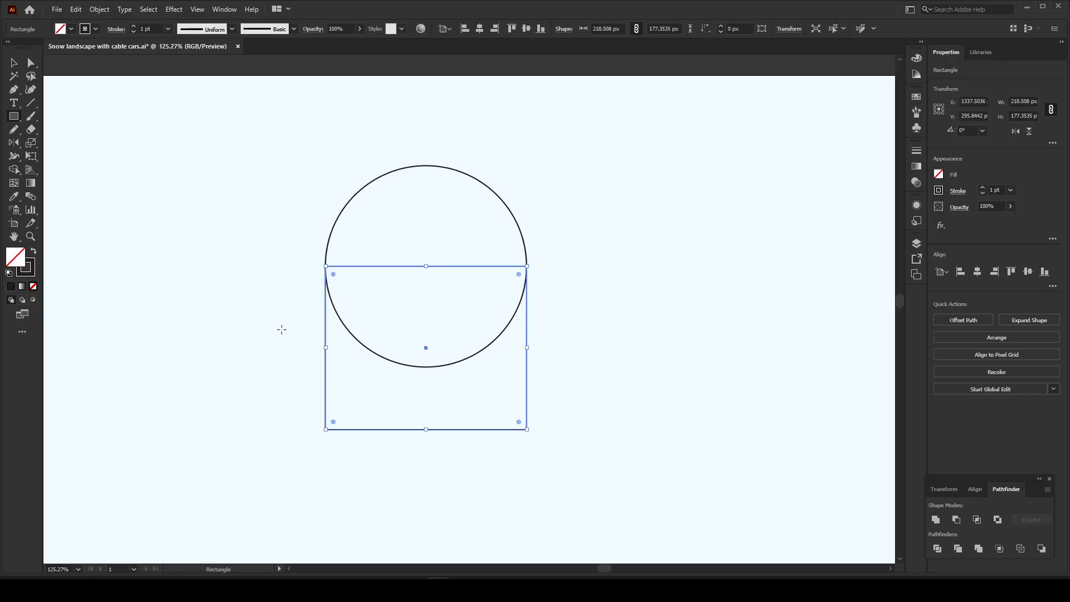
click(14, 63)
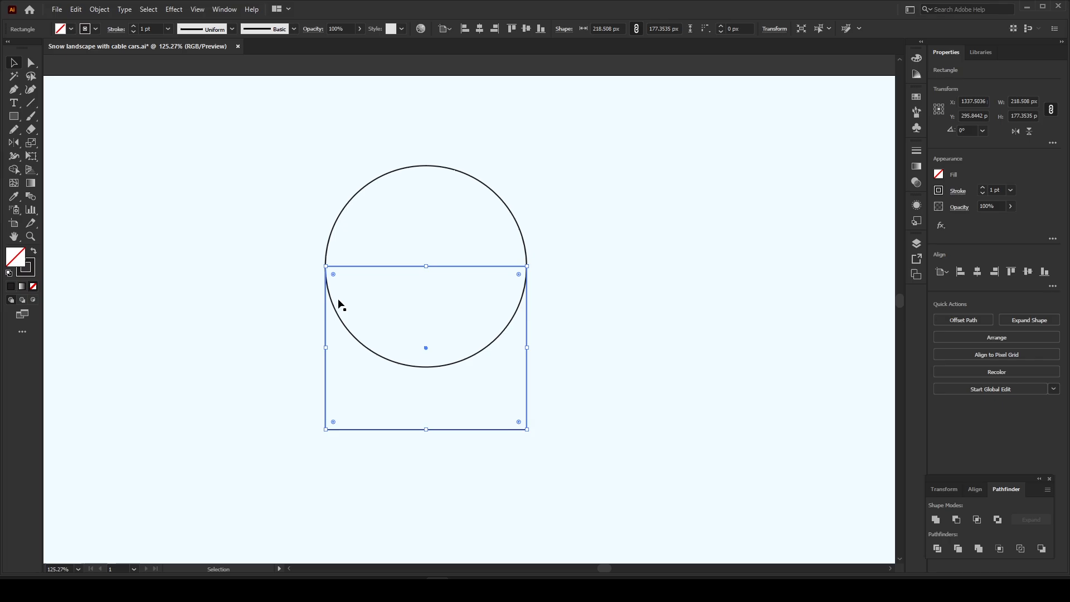
- Move the rectangle's bottom-left corner point 20 px inward to the right
click(32, 64)
click(296, 401)
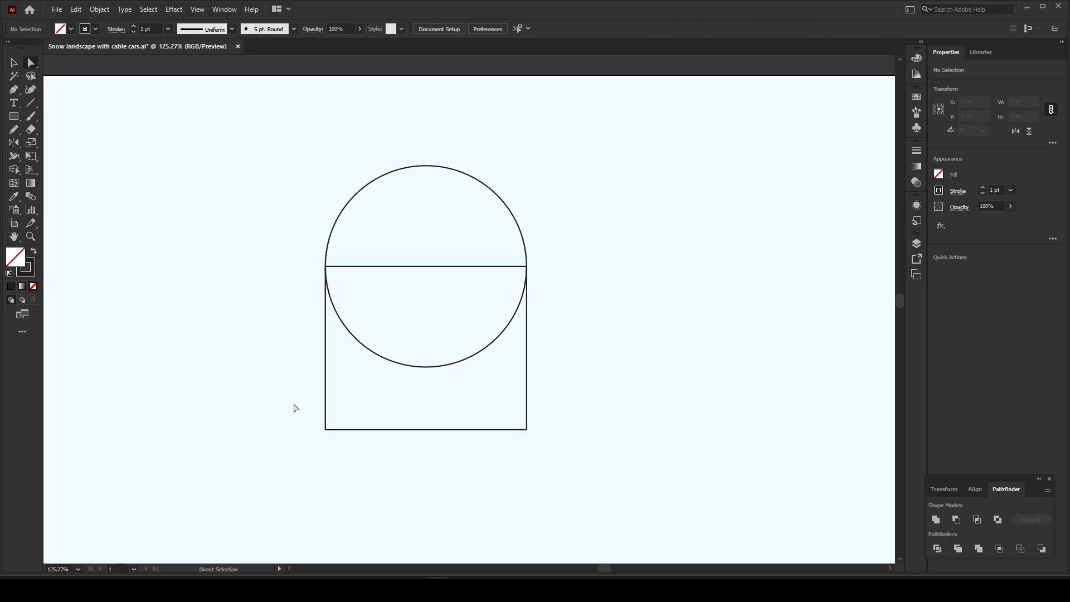
drag(282, 396, 351, 458)
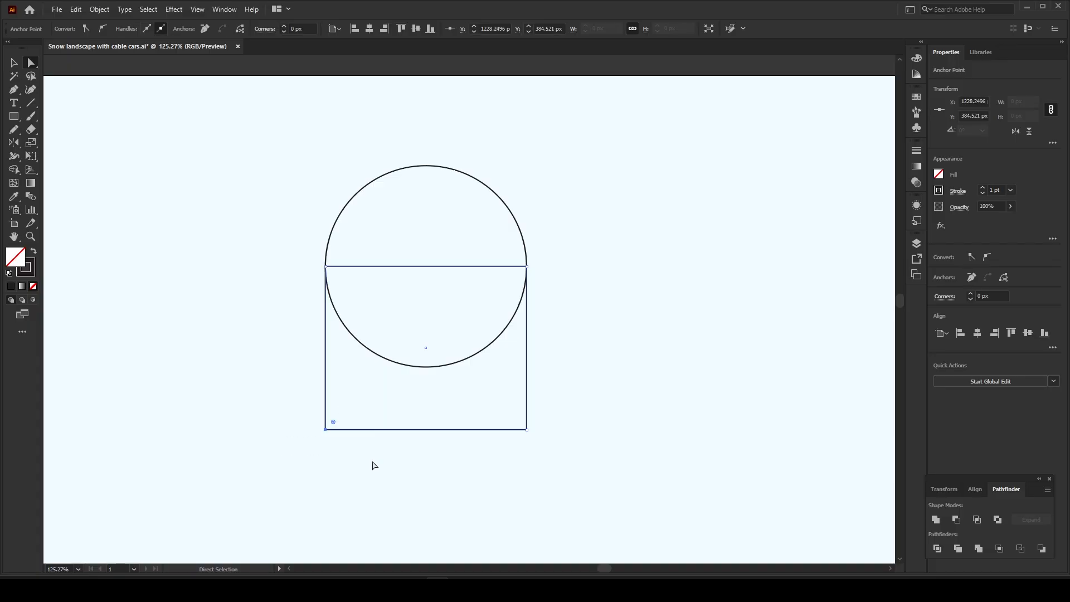
key(shift)
key(shift+Right)
key(shift+Right)
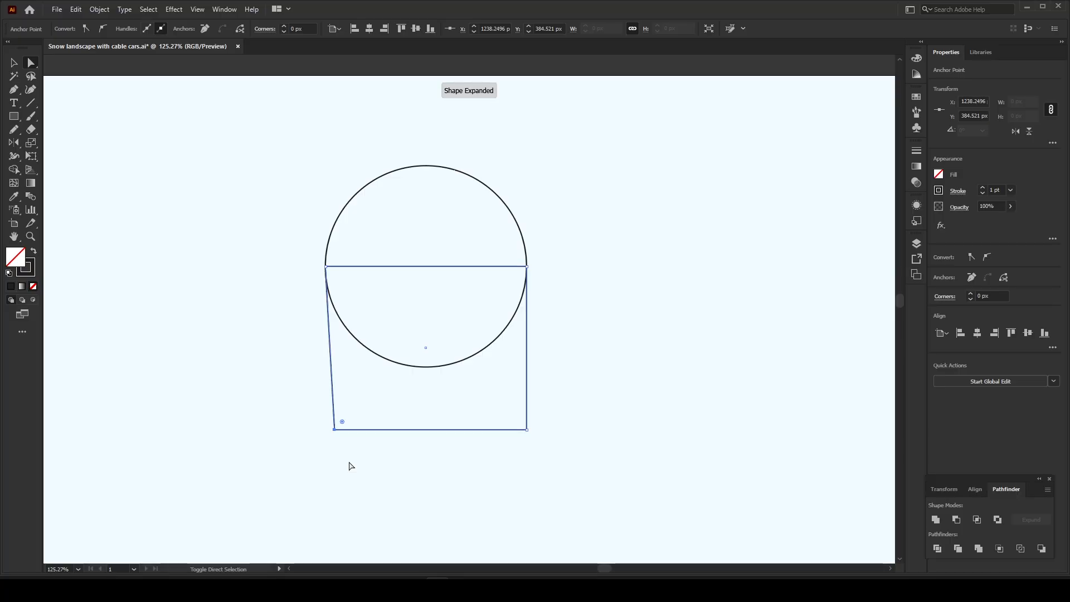
click(573, 386)
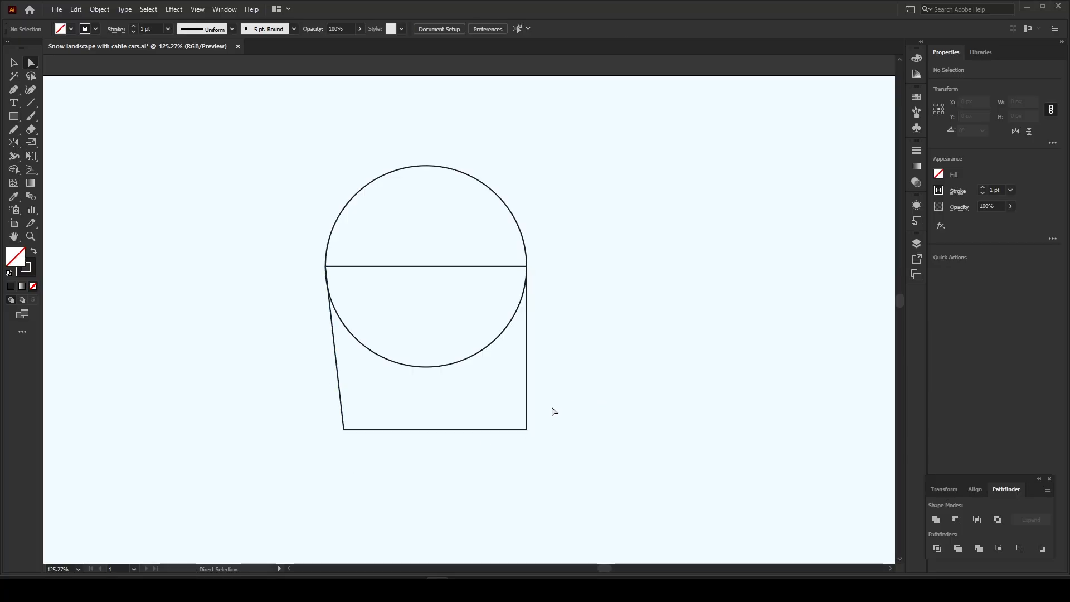
- Move the rectangle's bottom-right corner point 20 px inward to the left, completing a symmetrical taper
drag(552, 418, 427, 488)
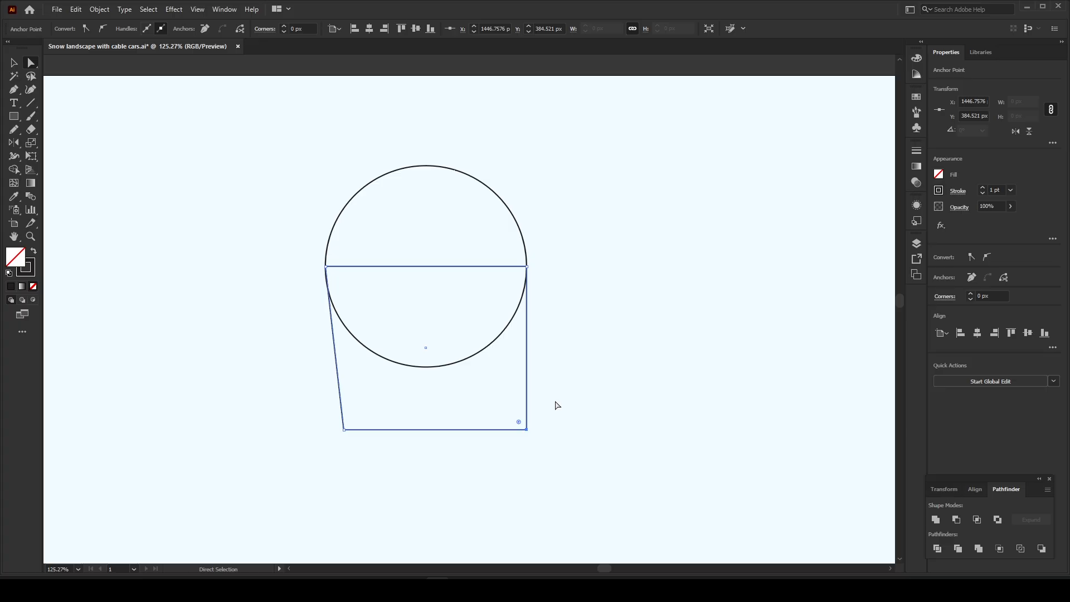
key(shift)
key(shift+Left)
key(shift+Left)
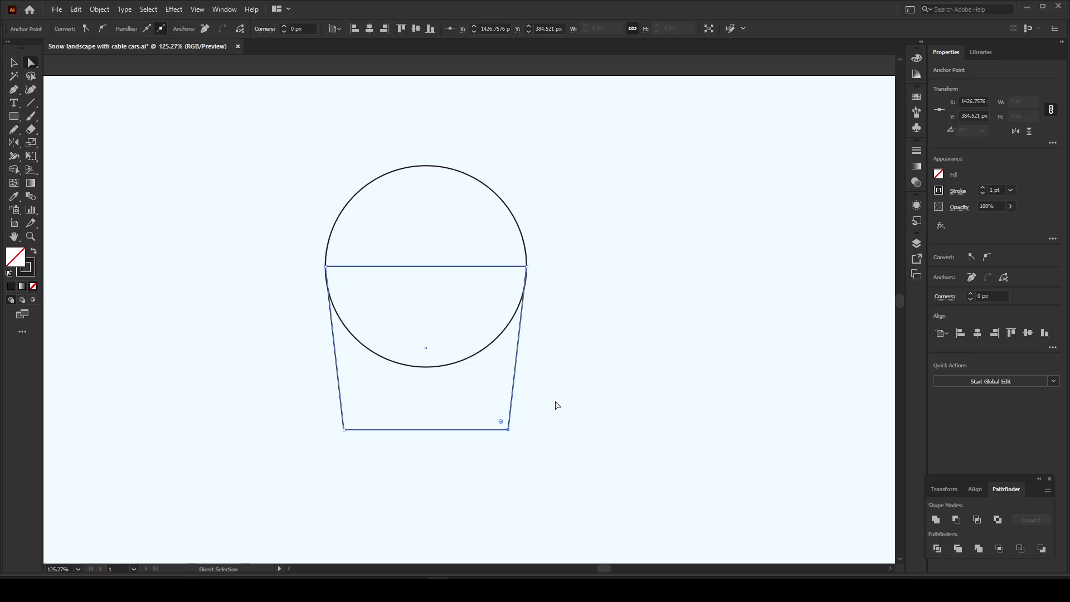
click(557, 405)
key(z)
drag(421, 296, 465, 323)
key(v)
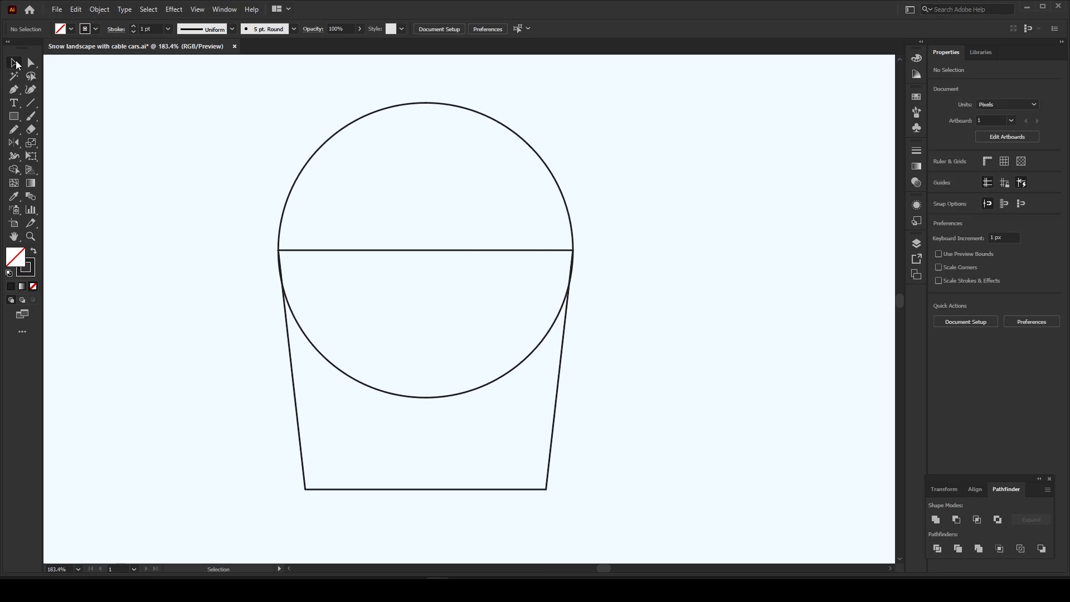
- Remove the circle's lower arc inside the tapered body with Shape Builder, with both shapes selected
drag(268, 150, 606, 523)
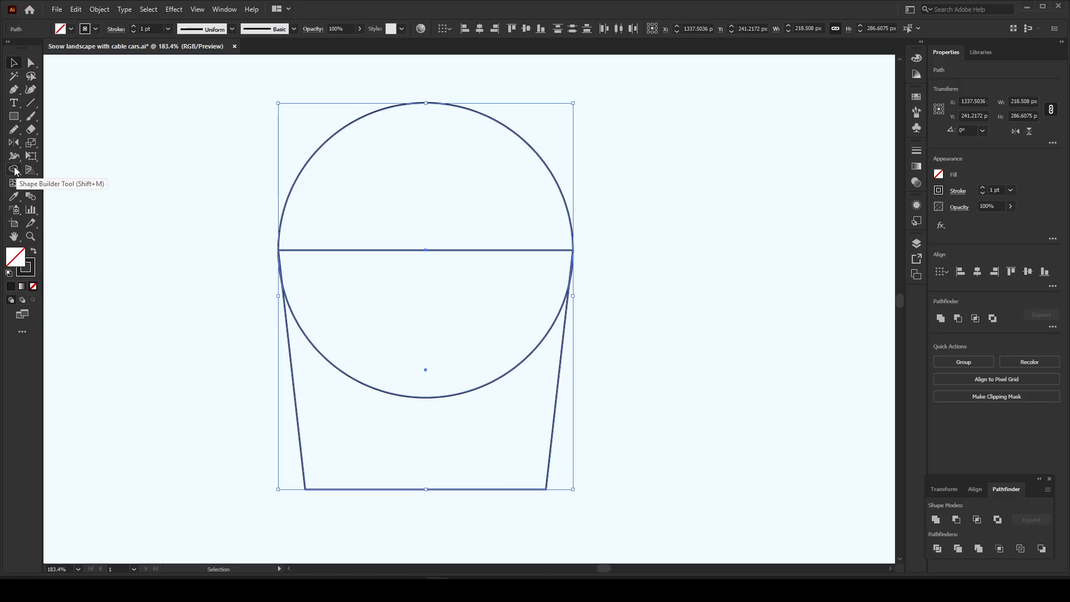
click(14, 170)
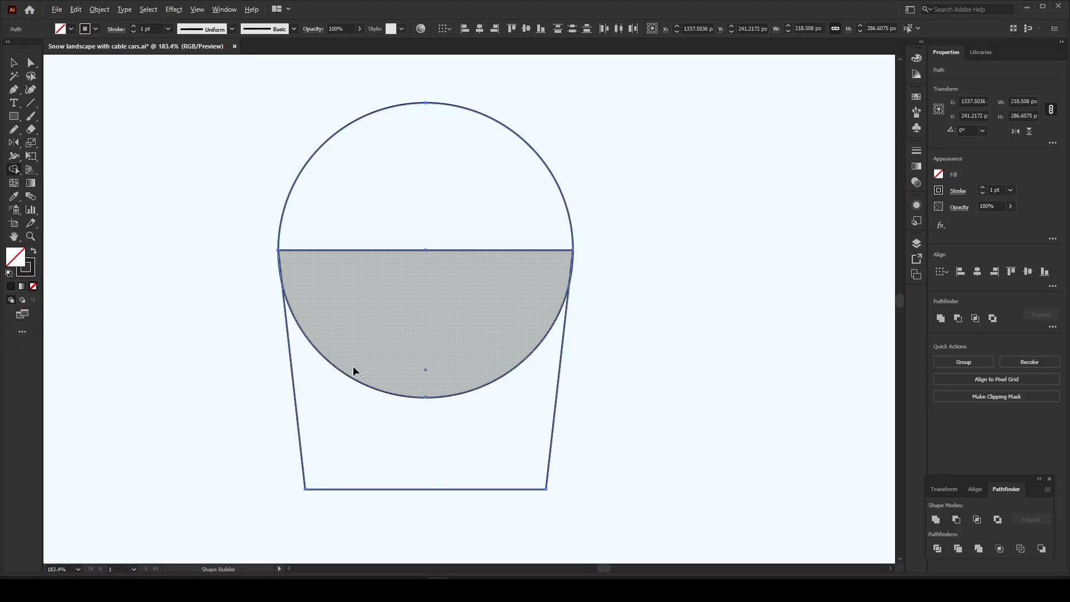
alt+click(374, 387)
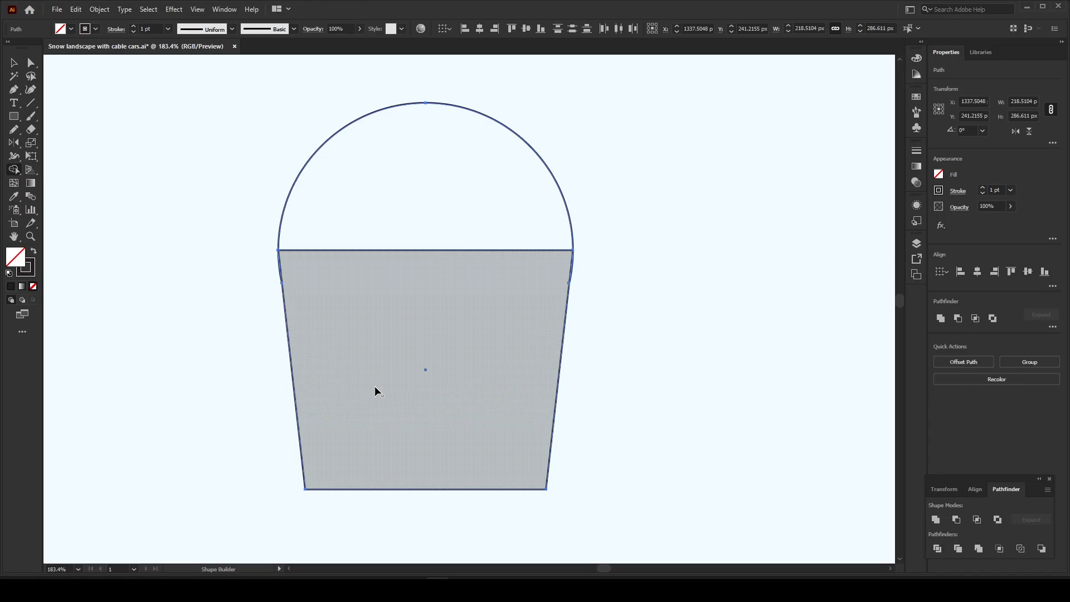
- Delete the two thin slivers outside the tapered sides, just below the horizontal midline, with Shape Builder
key(z)
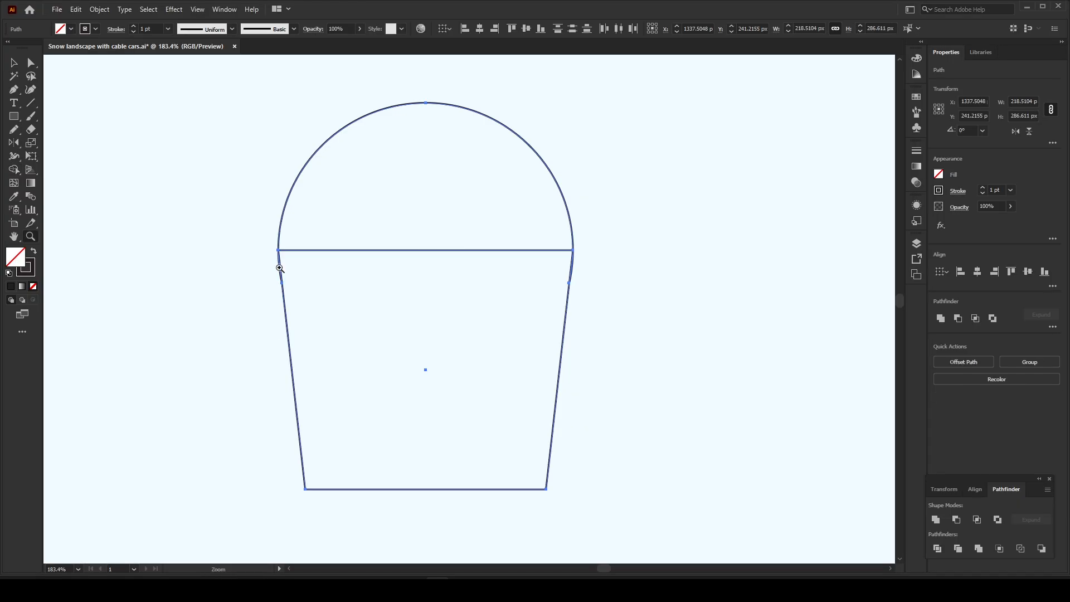
drag(279, 268, 394, 334)
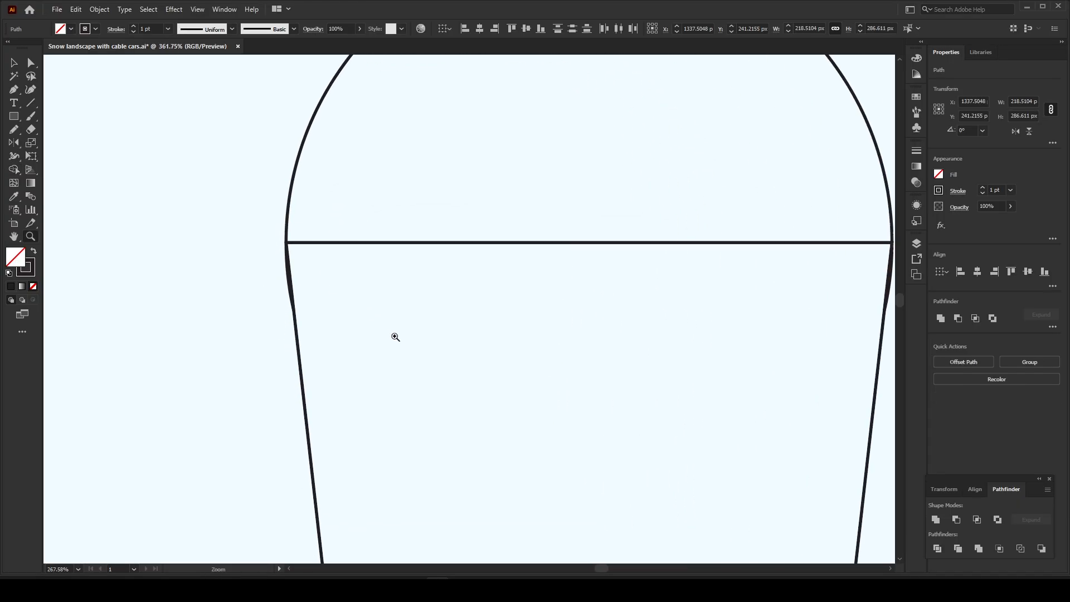
click(14, 169)
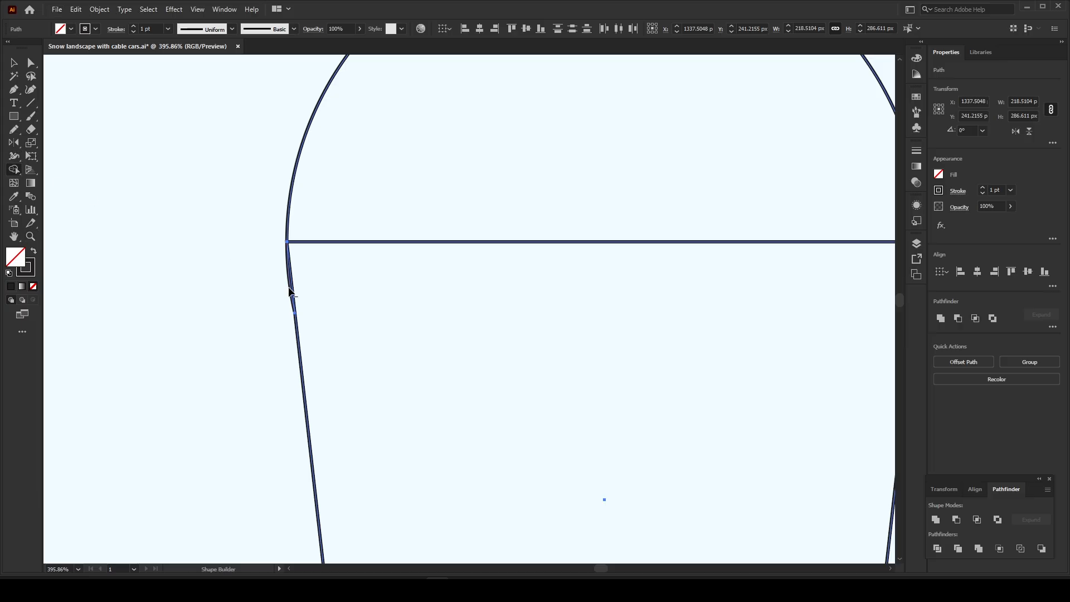
alt+click(289, 289)
drag(599, 236, 198, 263)
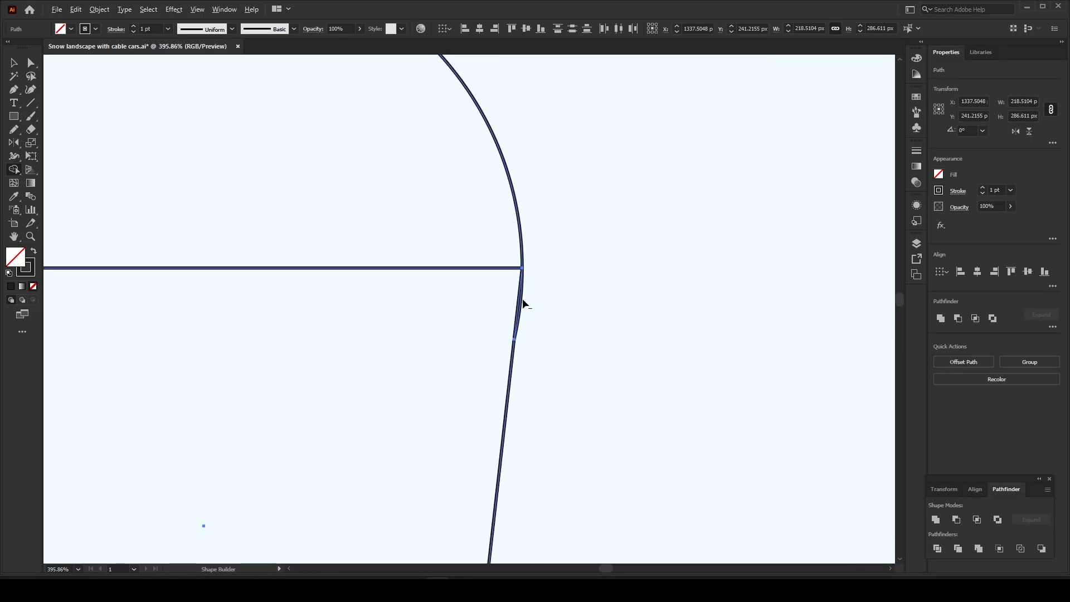
alt+click(521, 304)
- Merge the half-circle dome and the tapered body into a single cabin outline with Shape Builder
drag(327, 242, 488, 265)
key(z)
drag(416, 254, 281, 277)
drag(404, 276, 406, 269)
click(15, 63)
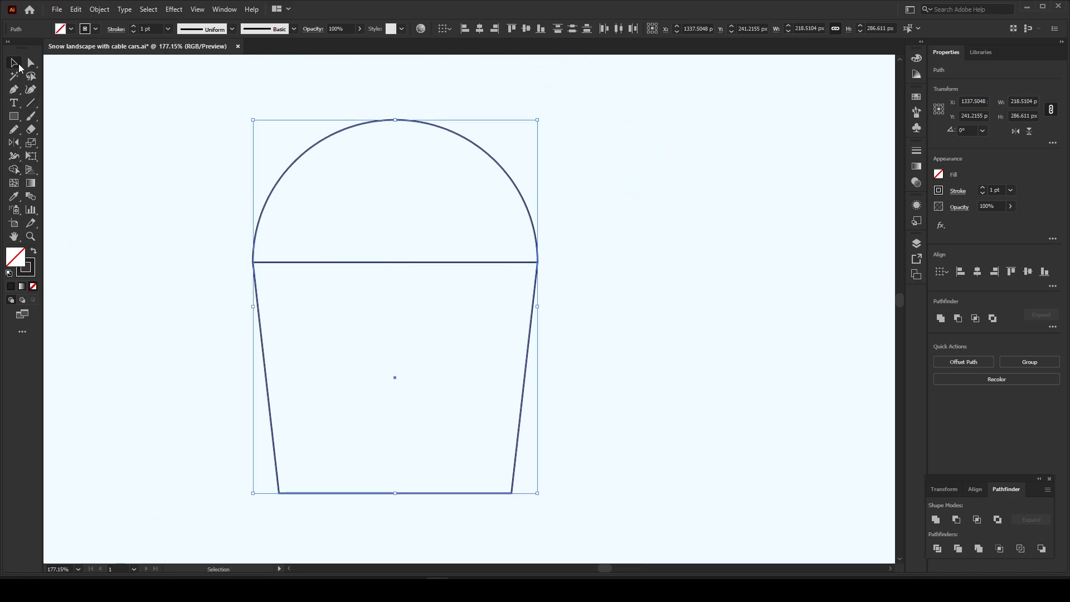
click(15, 170)
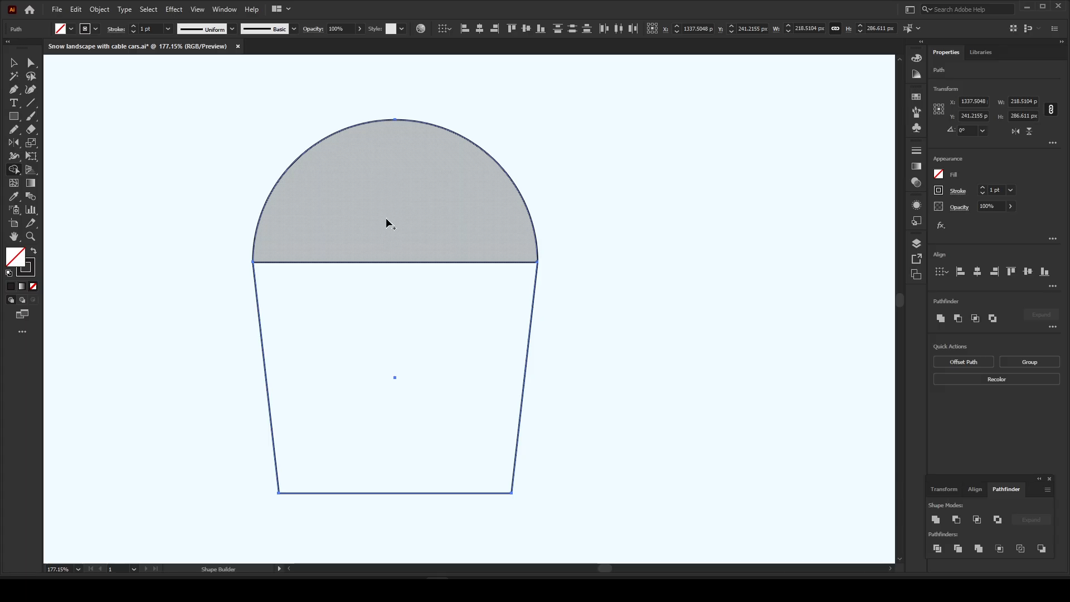
drag(393, 184, 405, 371)
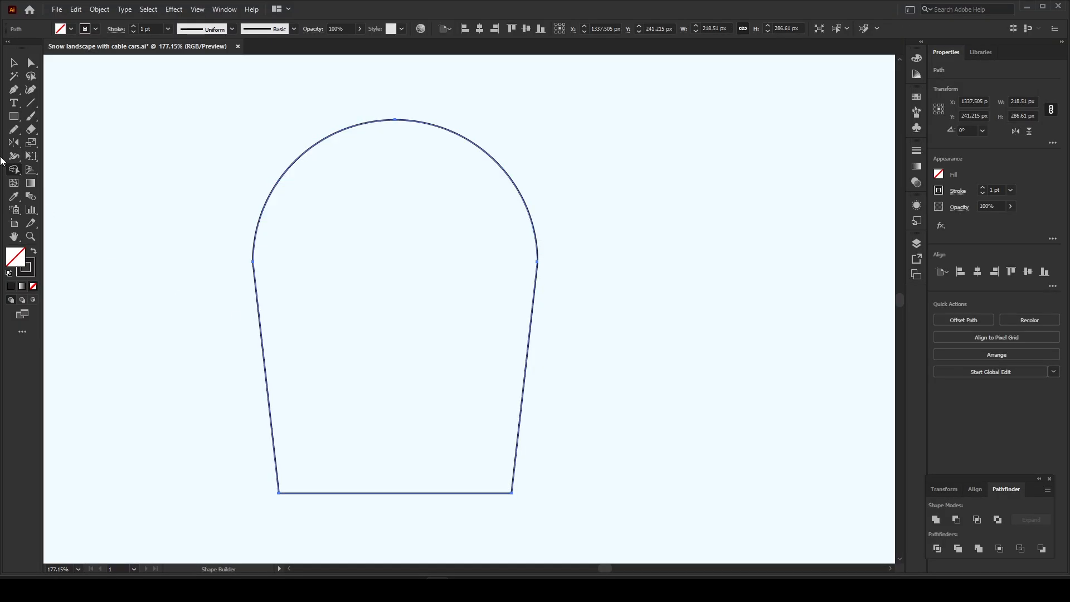
- Round the two side corners where the dome meets the tapered body to a radius of about 101 px
click(32, 63)
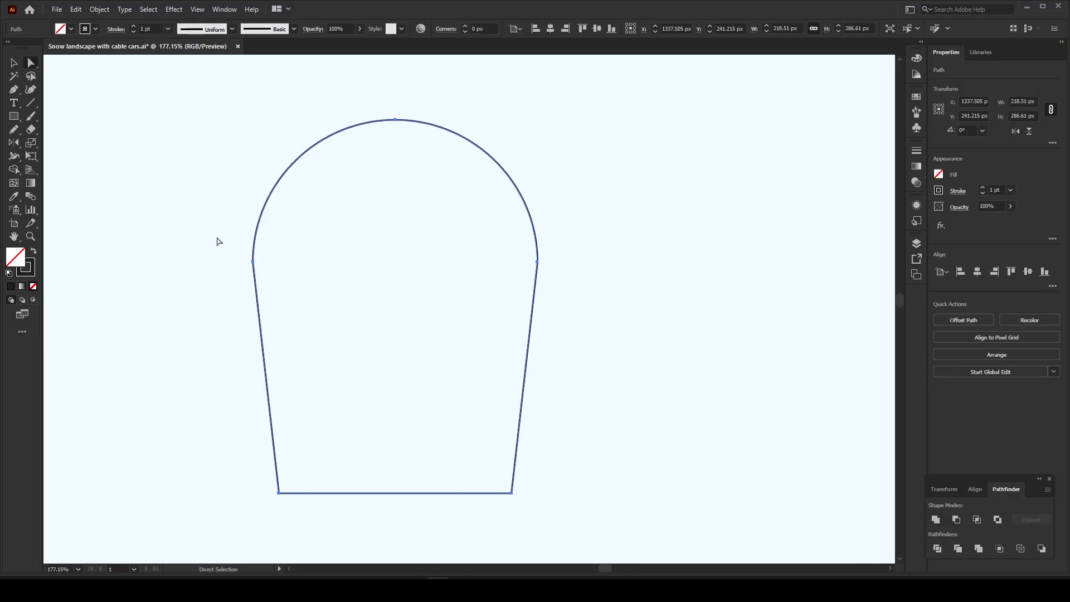
drag(217, 237, 553, 287)
drag(202, 220, 406, 268)
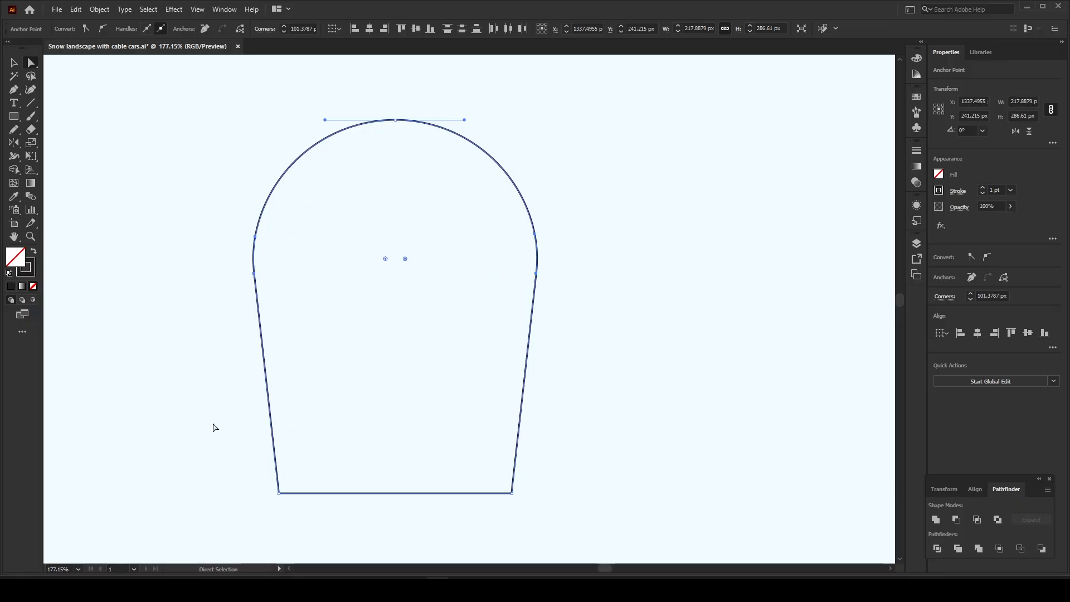
- Round the cabin outline's two bottom corners to a radius of about 30.5 px and deselect the outline
drag(211, 423, 566, 534)
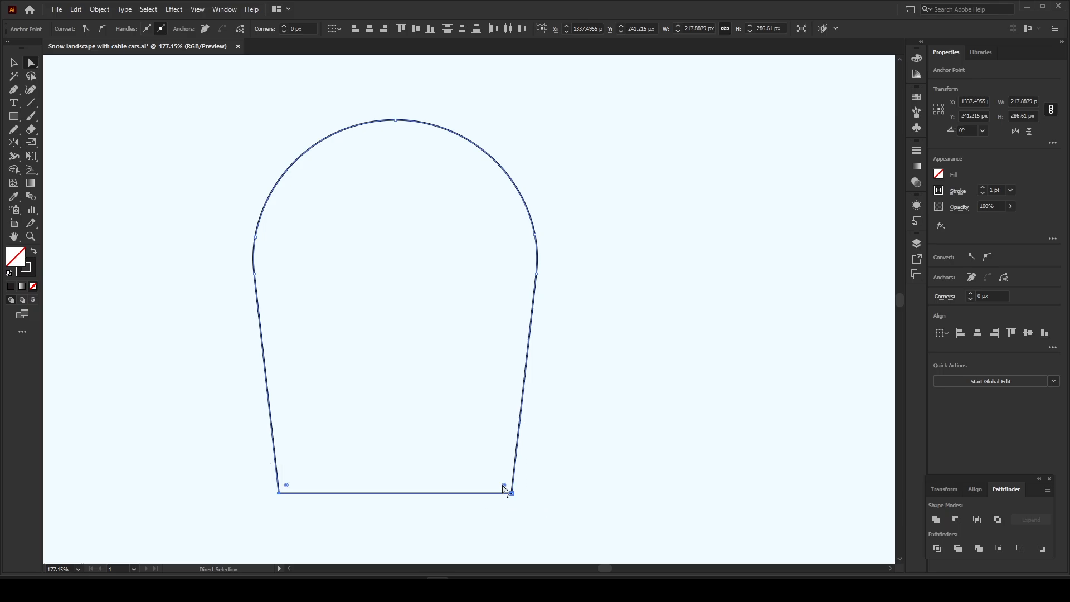
drag(504, 485, 489, 443)
key(v)
click(388, 213)
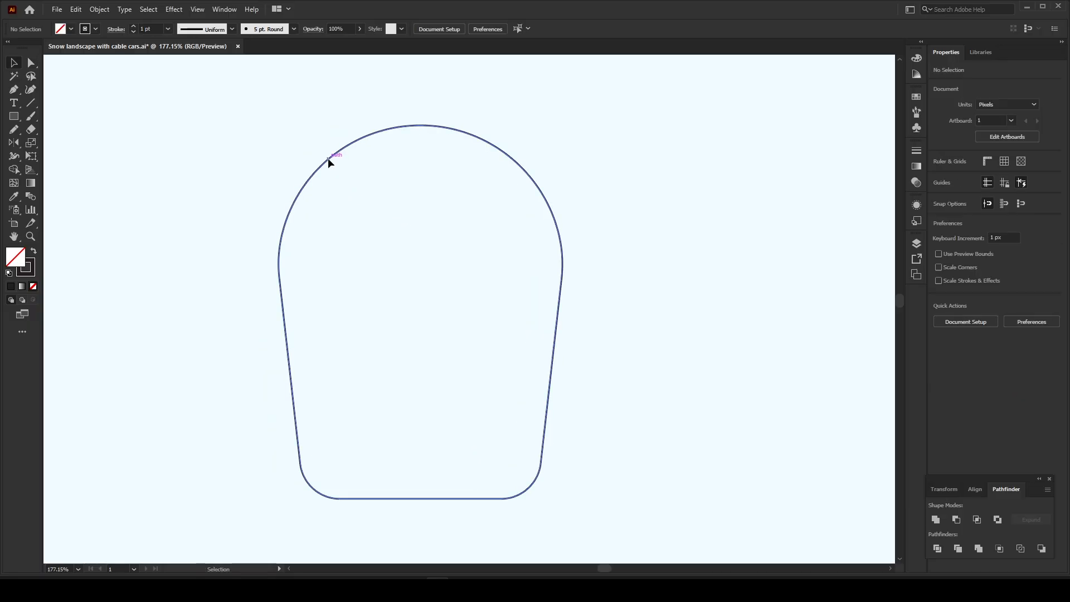
drag(328, 158, 351, 170)
key(ctrl+z)
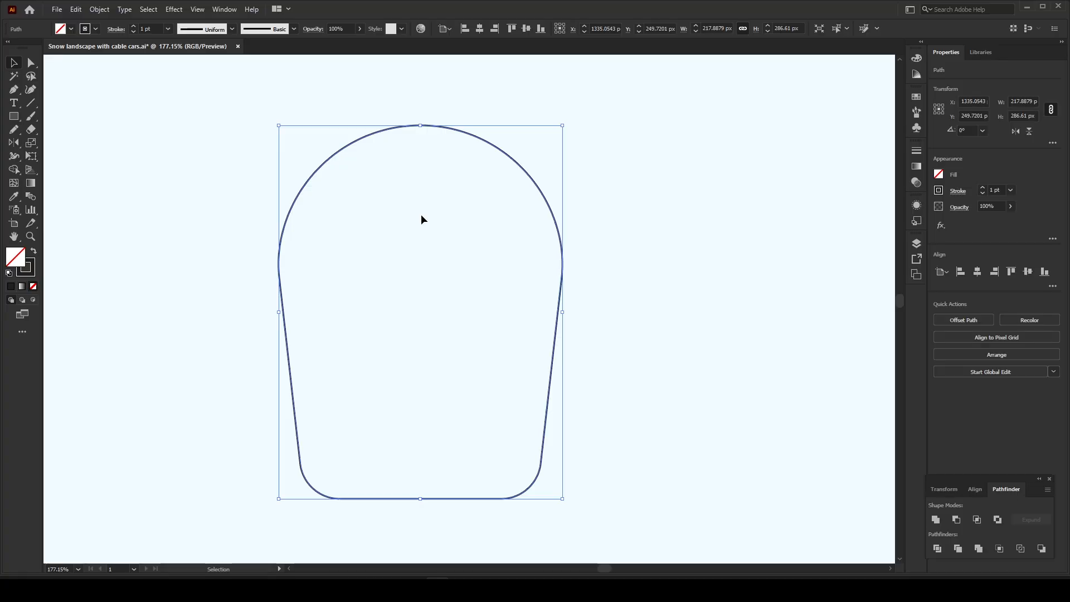
click(498, 153)
- Shorten the cabin outline to about 244 px high by moving its bottom anchor points straight up
key(z)
mouse_move(385, 221)
mouse_down()
mouse_move(328, 226)
mouse_move(304, 242)
mouse_move(356, 212)
mouse_move(382, 222)
mouse_up()
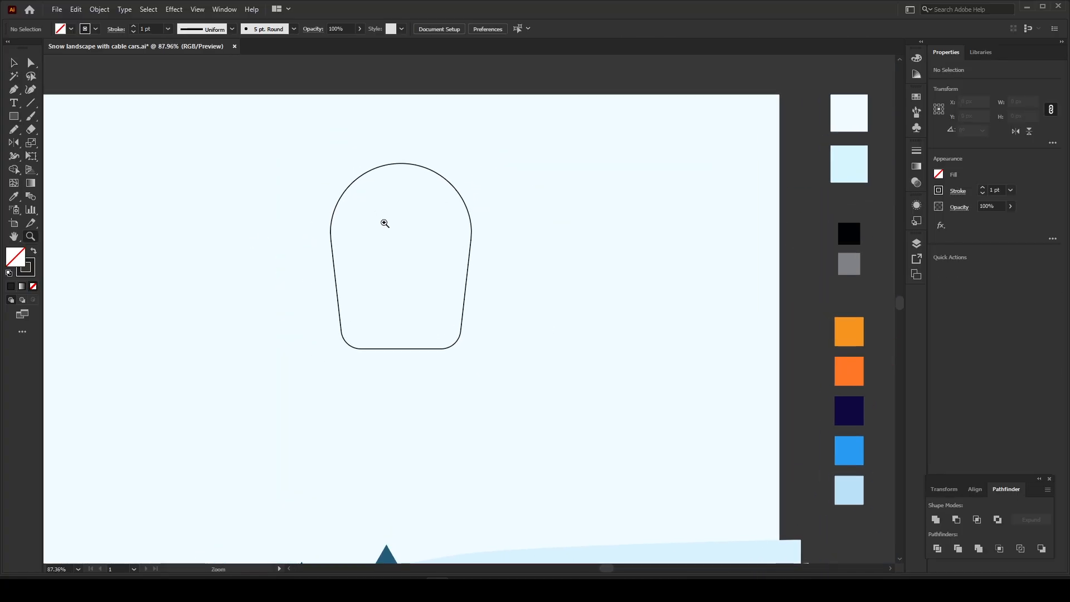
click(32, 75)
drag(31, 62, 249, 90)
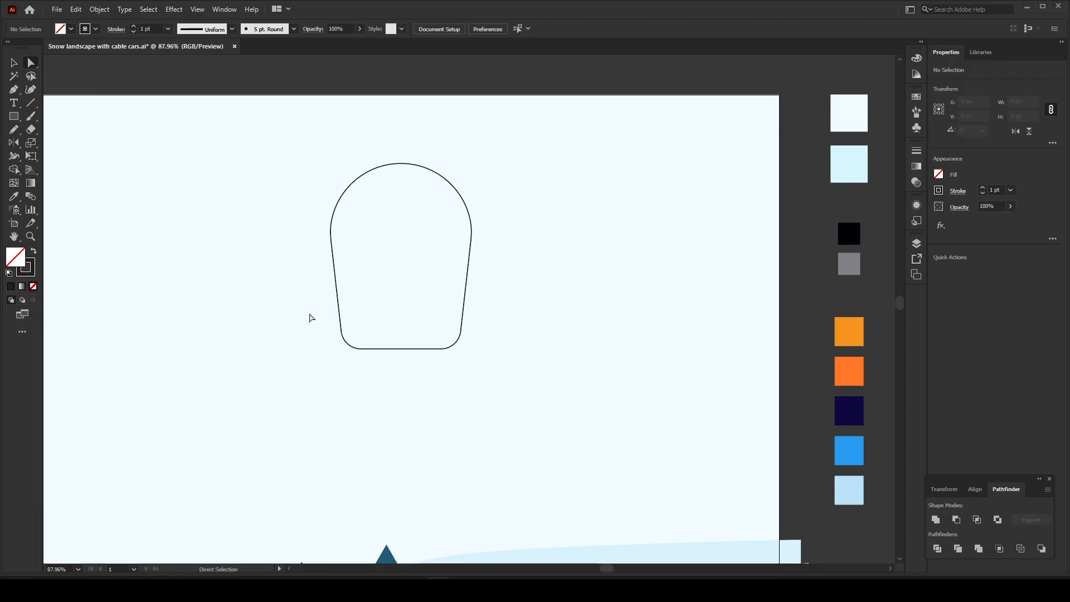
drag(300, 299, 485, 398)
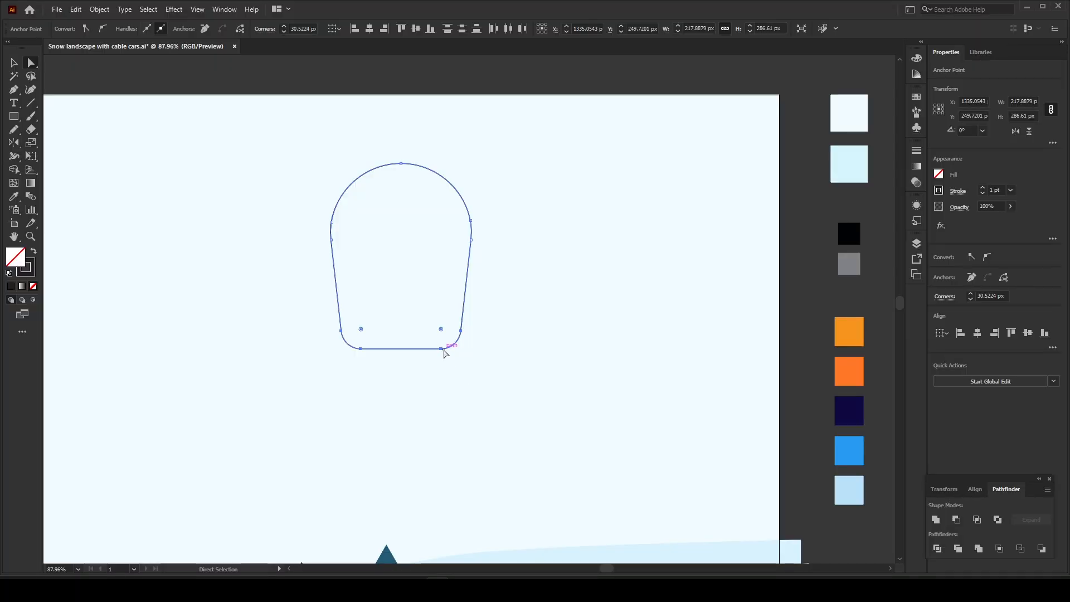
drag(441, 349, 437, 322)
click(464, 337)
- Create an inner copy of the cabin outline with Offset Path at -15 px and Miter joins
key(z)
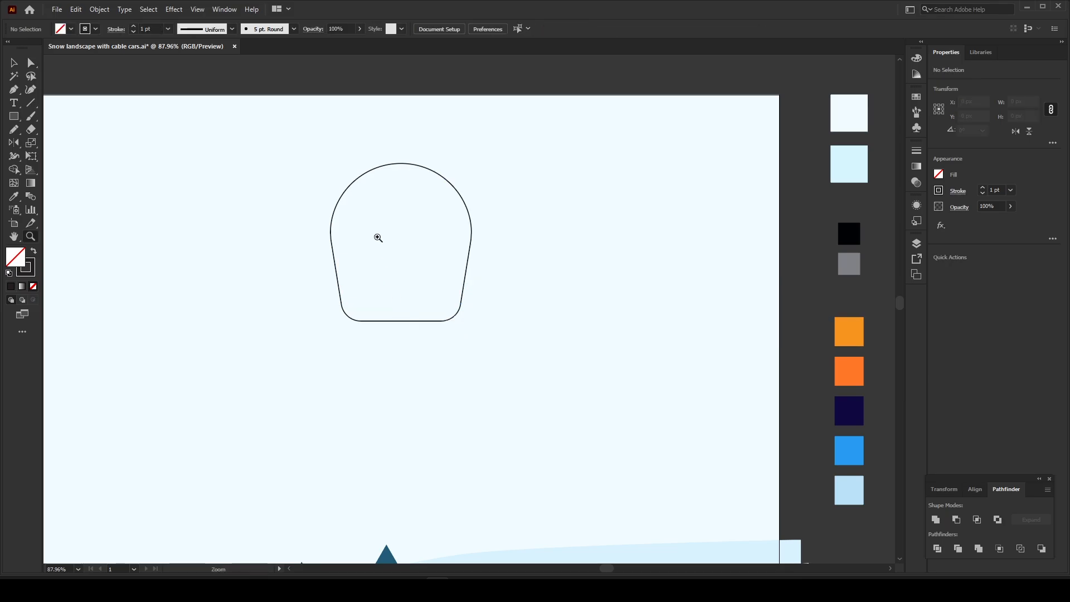
drag(379, 214, 434, 242)
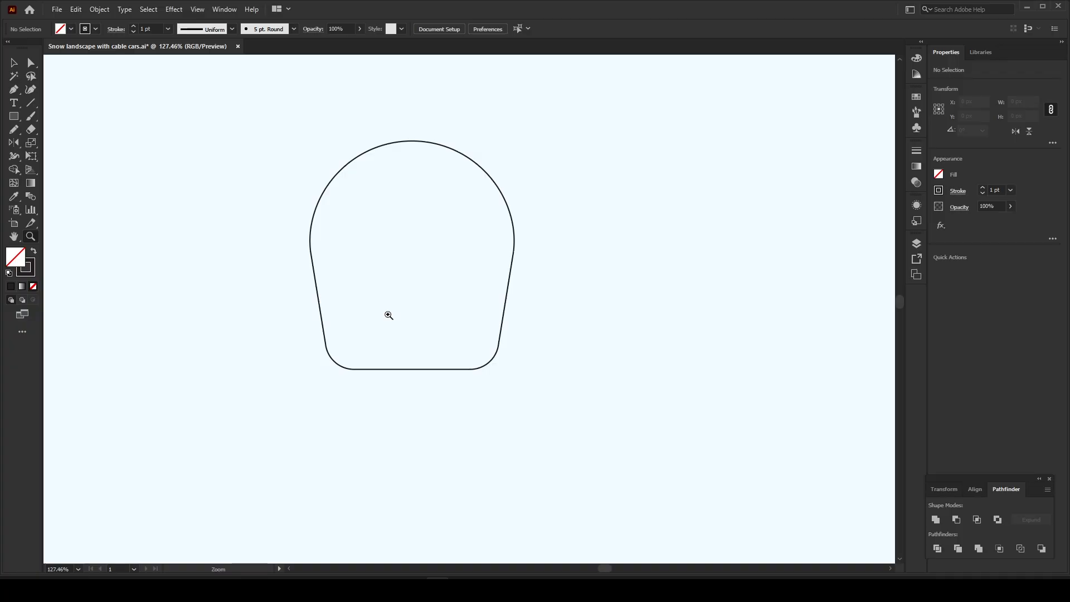
key(v)
click(282, 291)
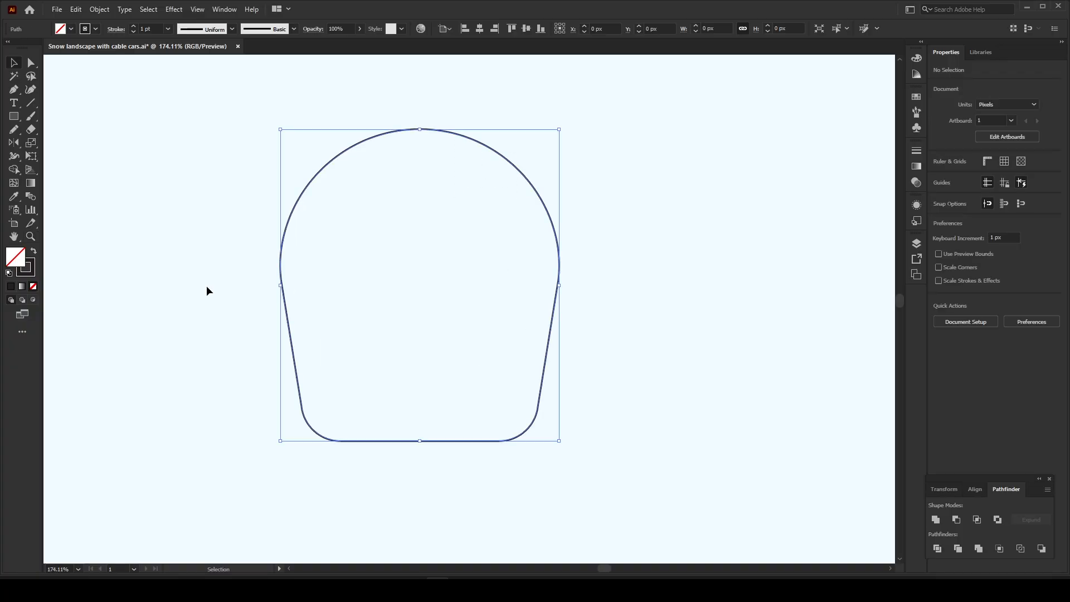
click(75, 9)
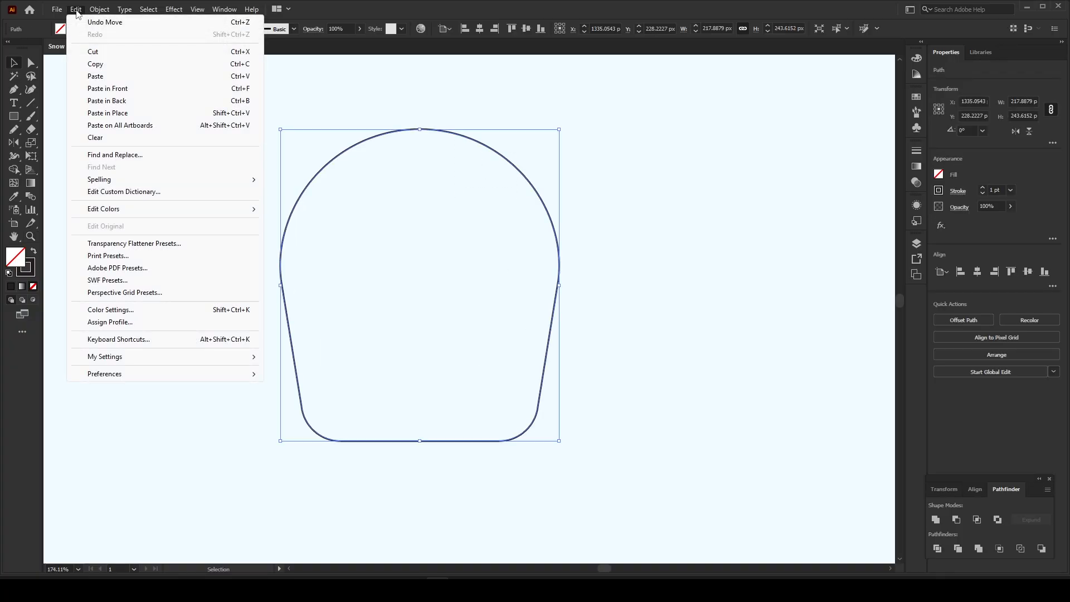
click(99, 10)
click(99, 10)
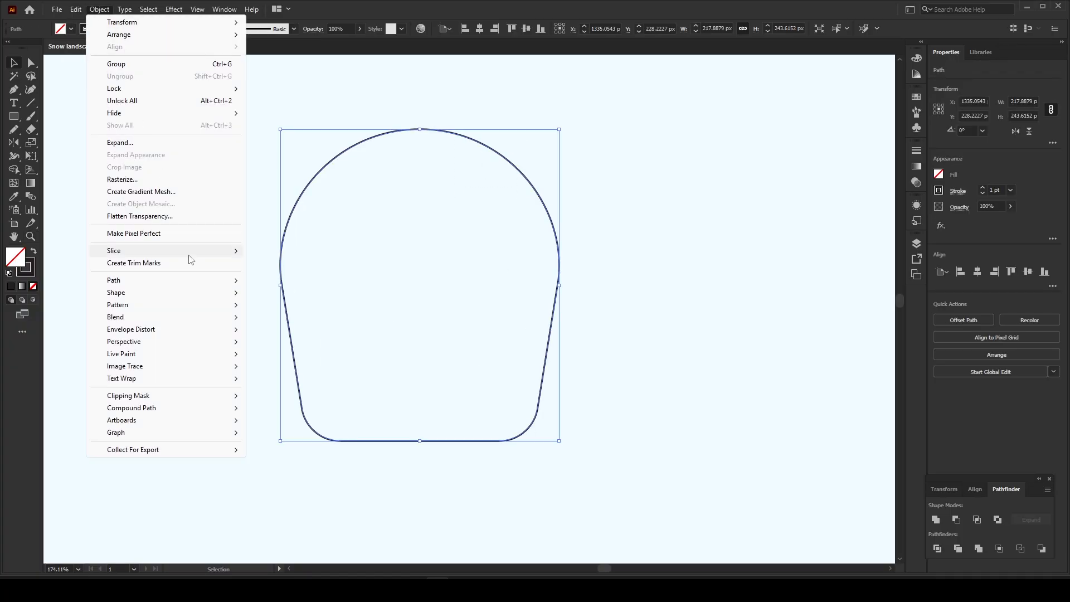
mouse_move(179, 282)
click(288, 324)
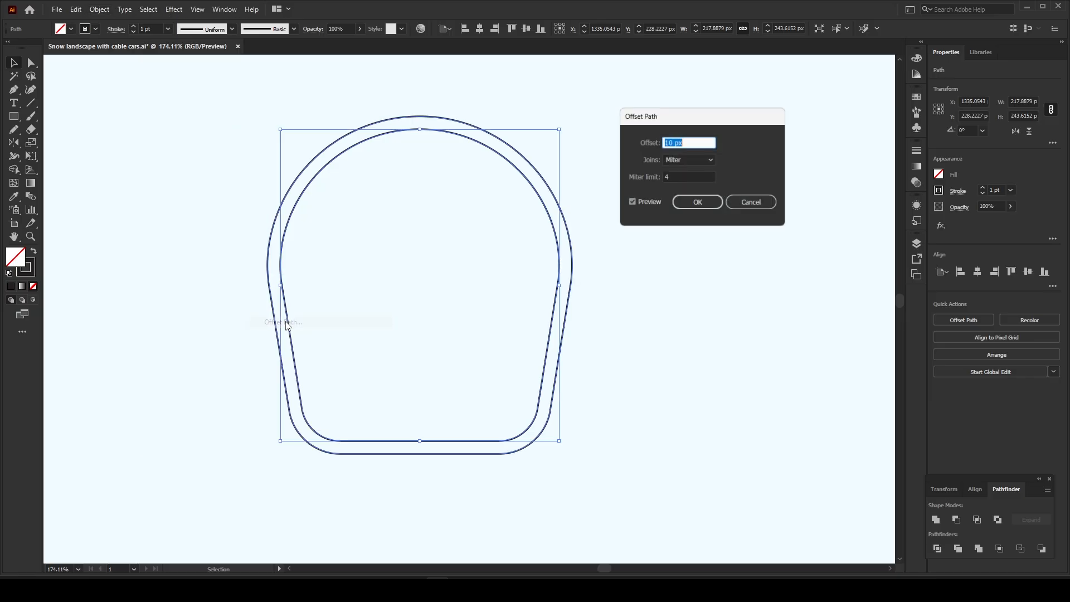
click(698, 142)
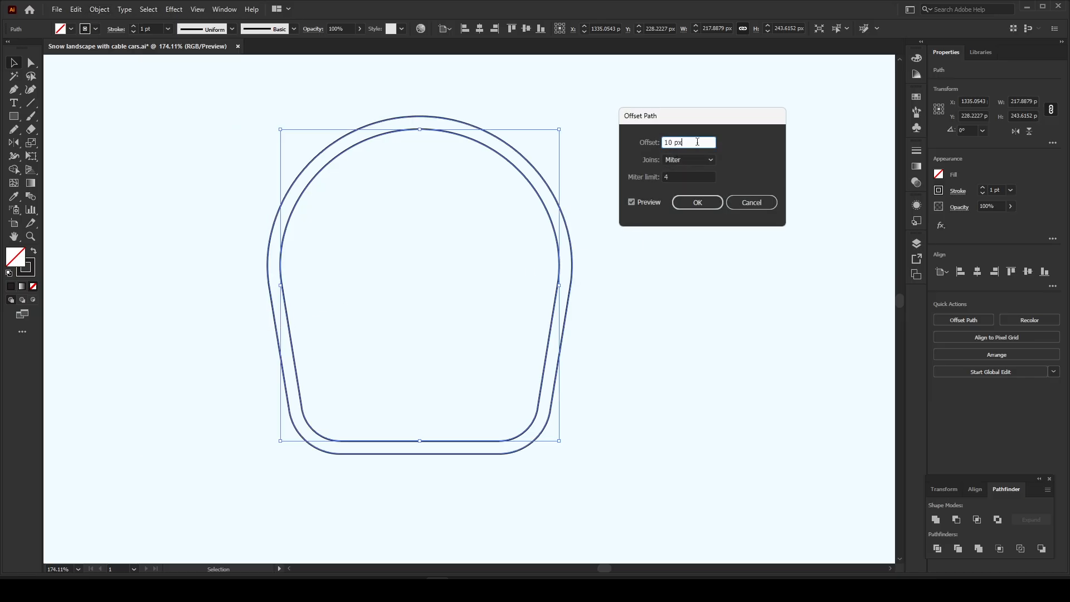
key(Down)
key(Down)
key(Down)
key(Down)
key(Down)
key(Down)
key(Down)
key(Down)
key(Down)
key(Down)
key(Down)
key(Down)
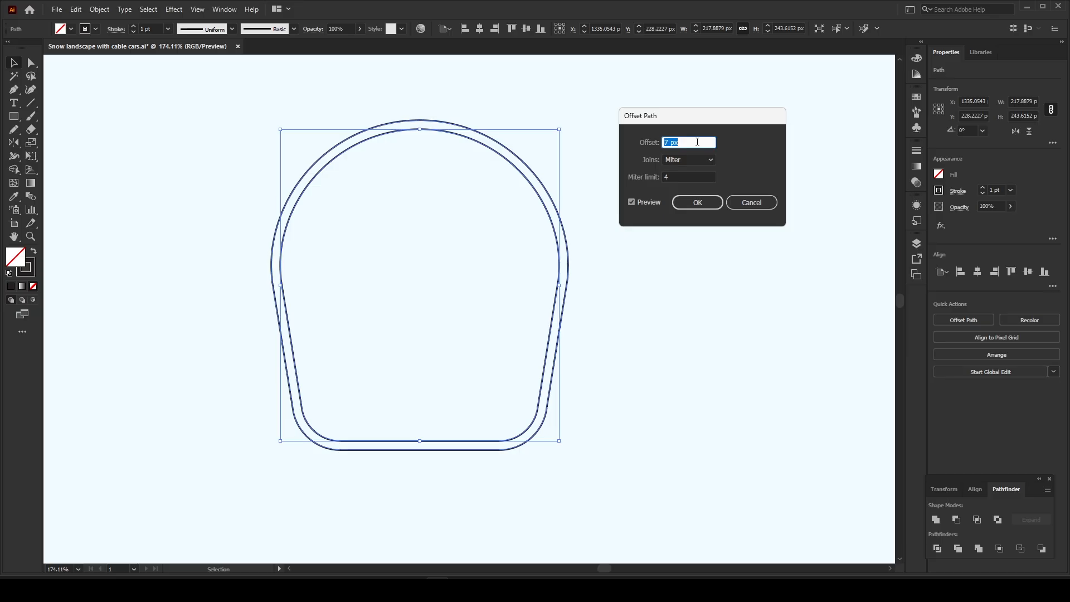
key(Down)
key(Down)
key(Down)
key(Down)
key(Down)
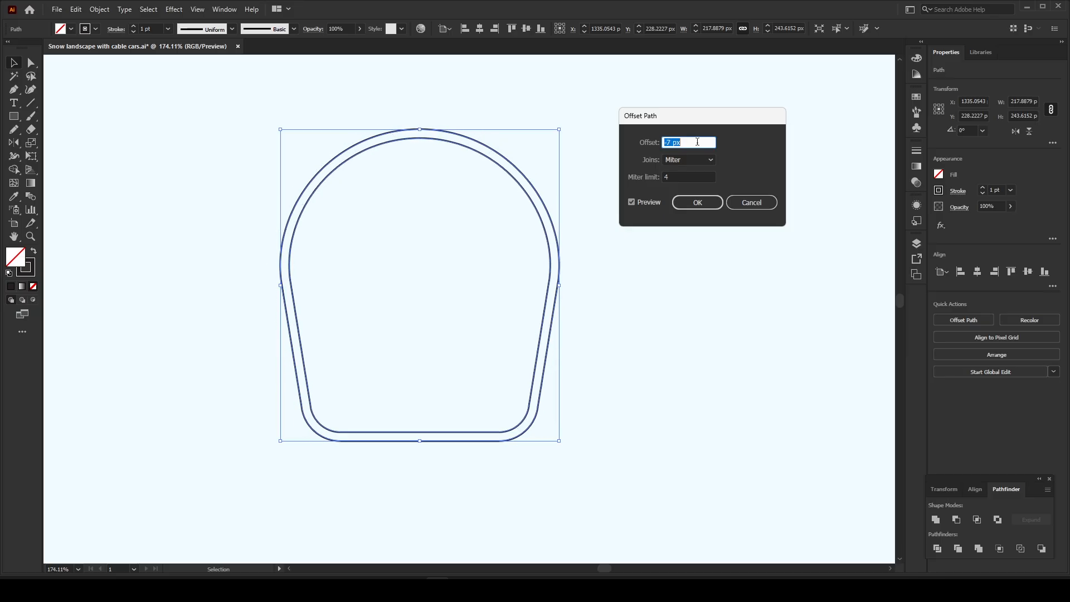
key(Down)
key(Down)
key(Down)
key(Down)
key(Down)
key(Down)
key(Down)
key(Down)
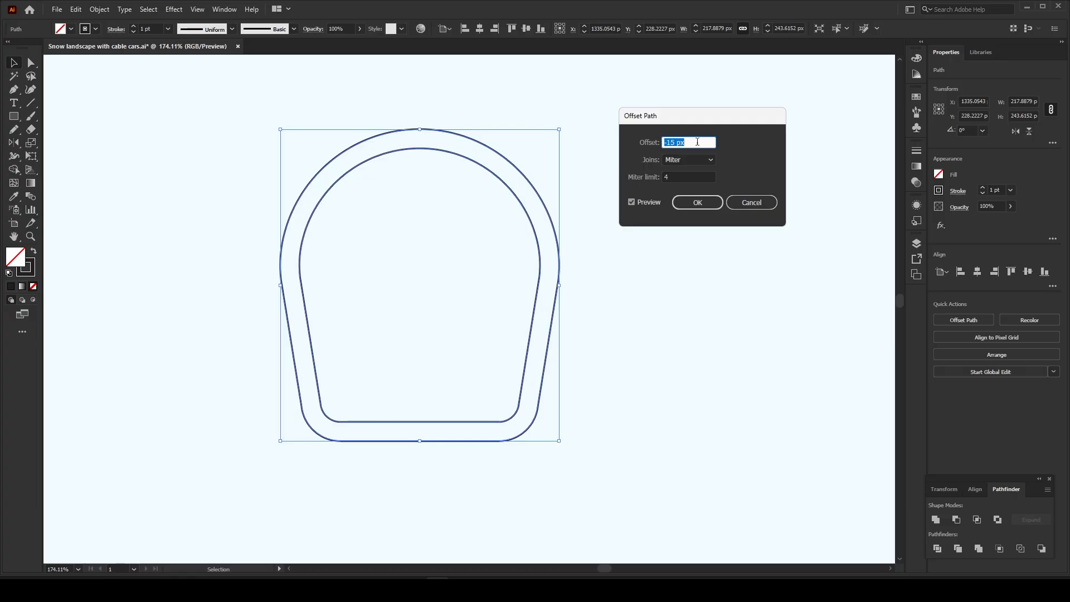
click(687, 205)
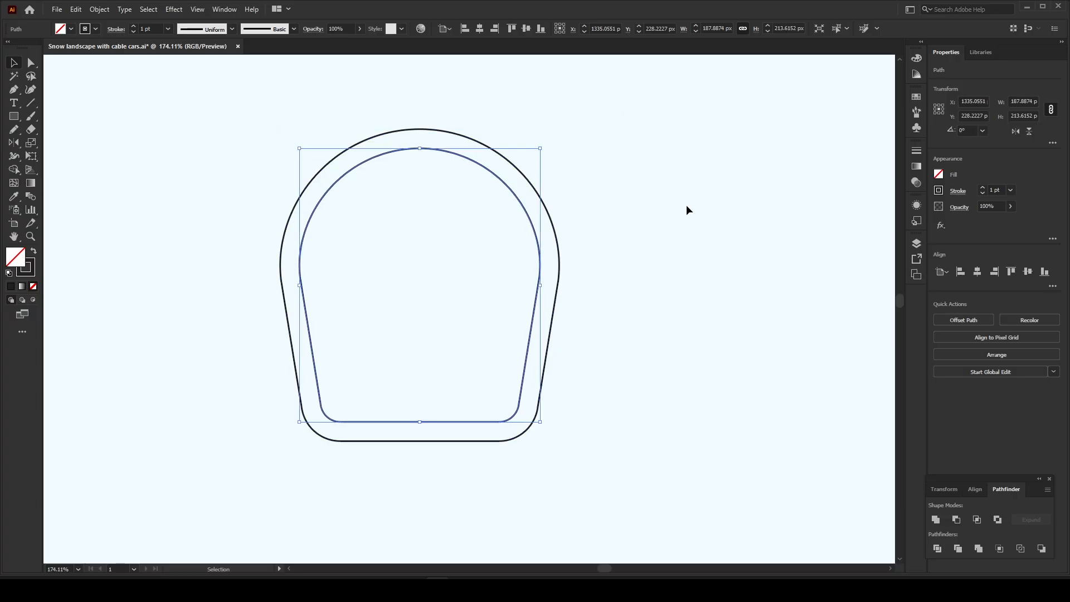
- Fill the outer cabin shape with the light orange palette swatch, sampled with the Eyedropper
drag(341, 250, 272, 274)
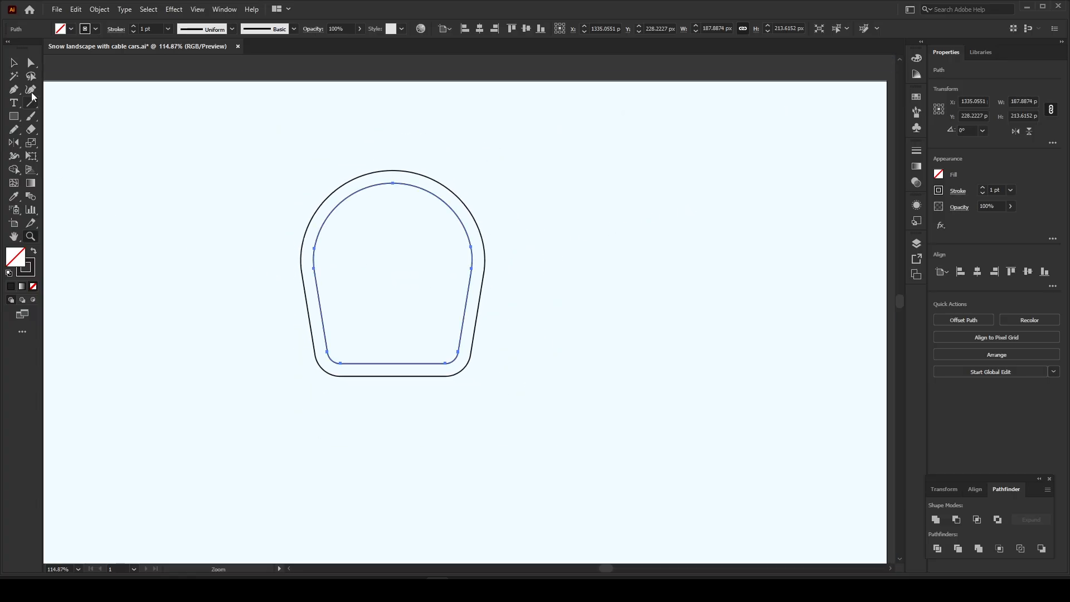
click(15, 63)
scroll(98, 76, down, 1)
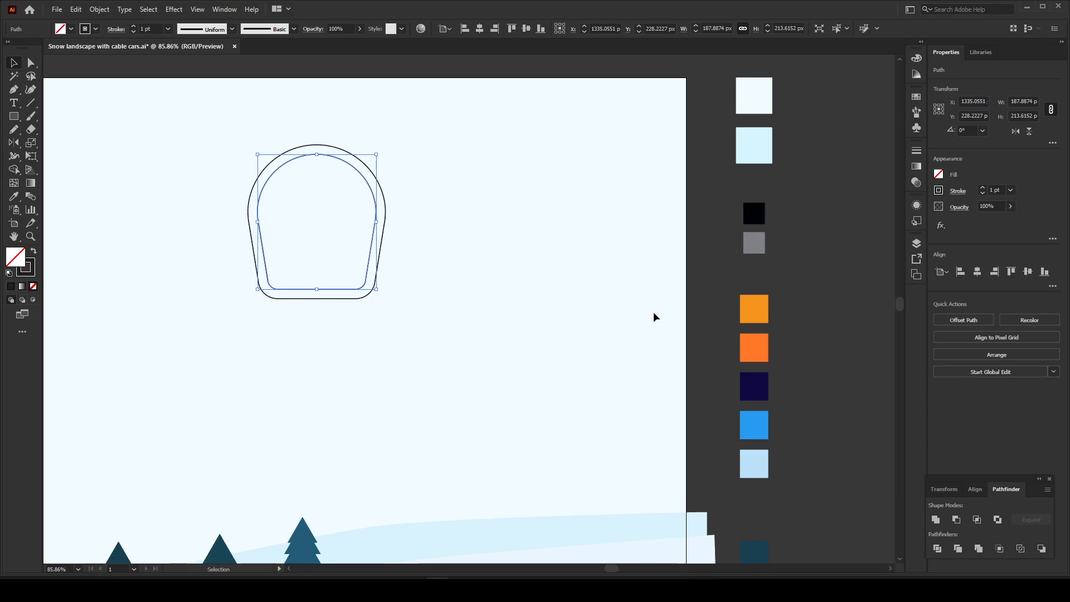
click(386, 205)
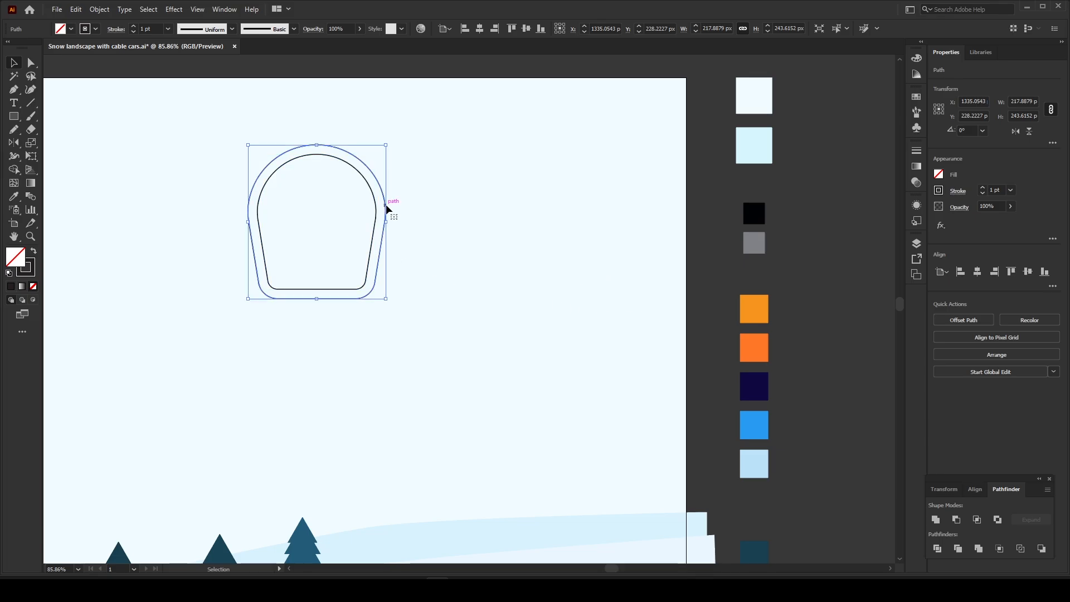
key(i)
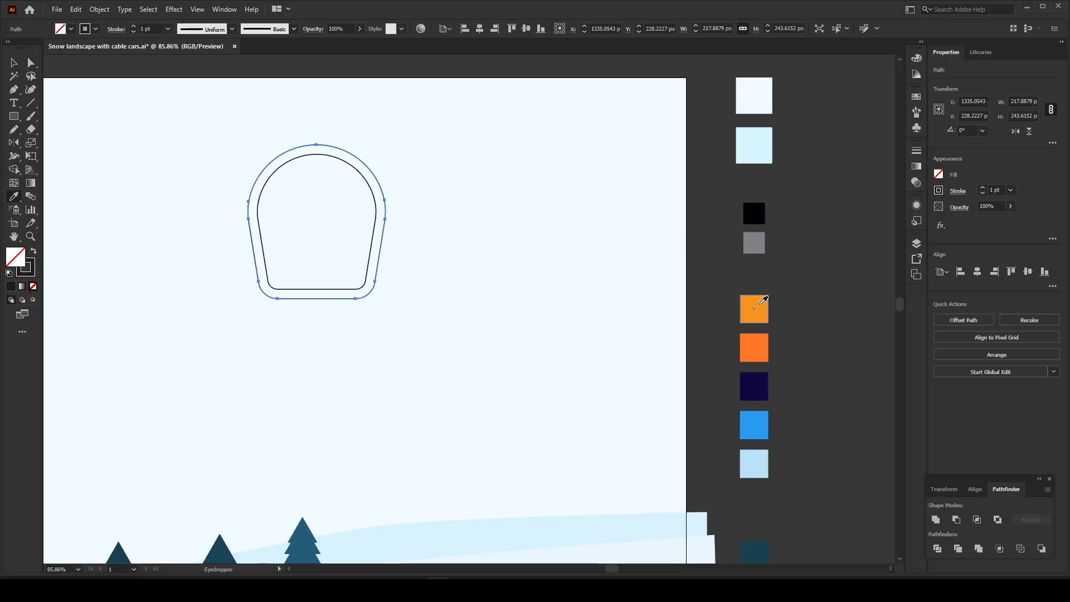
click(763, 302)
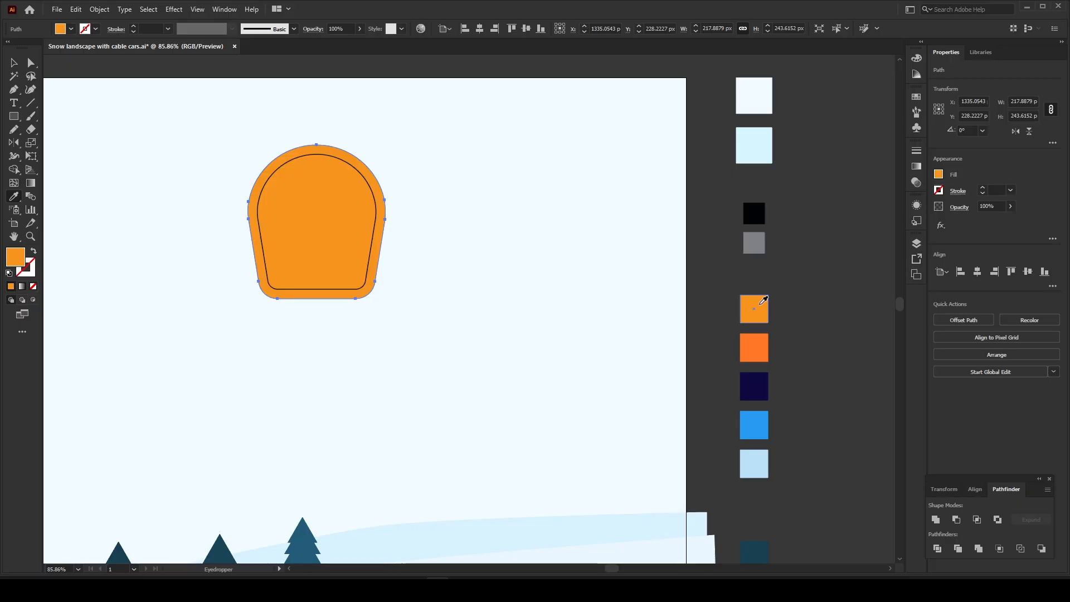
click(14, 63)
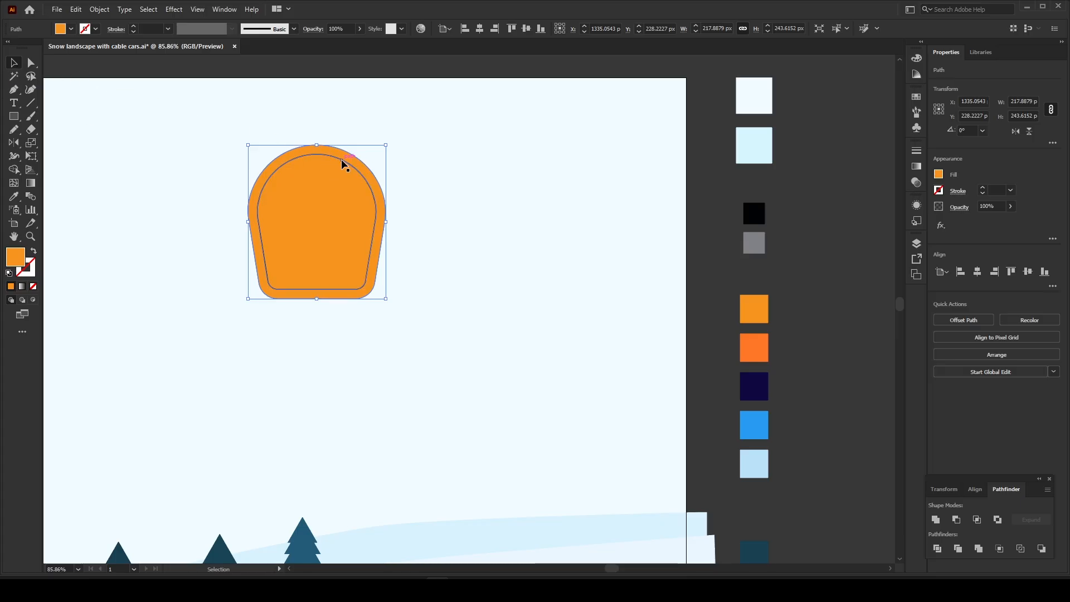
- Fill the inner cabin shape with the darker orange palette swatch, sampled with the Eyedropper, and deselect it
click(342, 162)
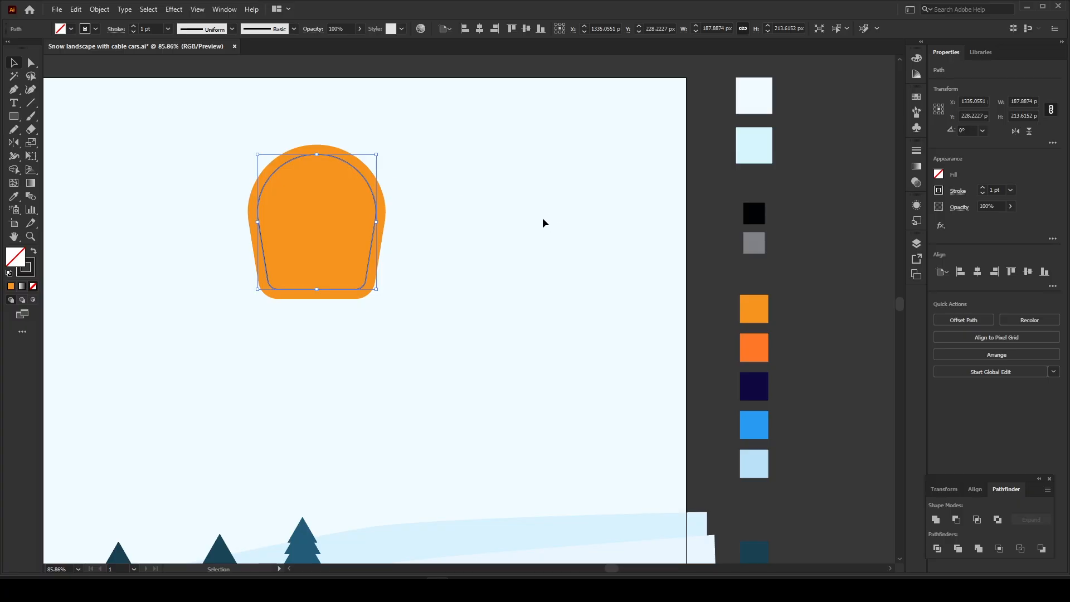
key(i)
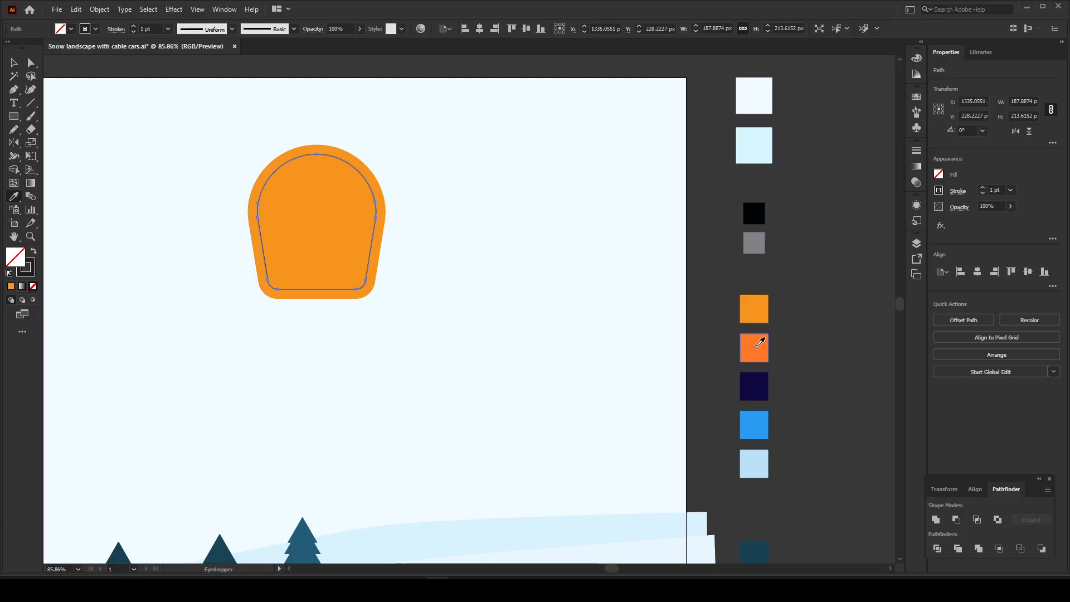
click(758, 345)
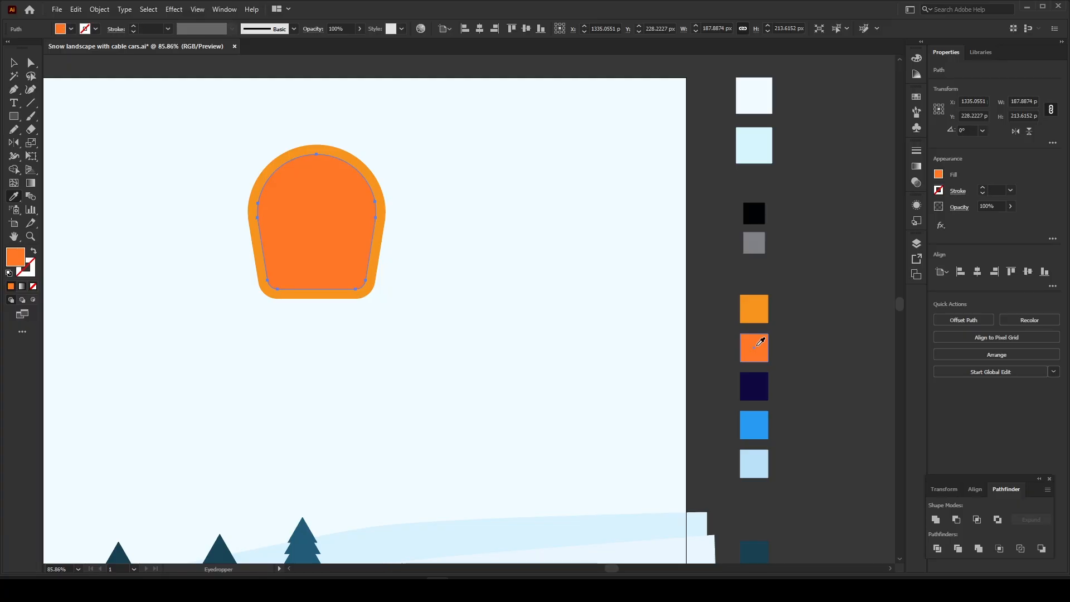
key(ctrl+shift+a)
- Draw a rectangle about 276 x 122 px over the upper half of the cabin, wider than the cabin itself
key(z)
drag(260, 134, 299, 155)
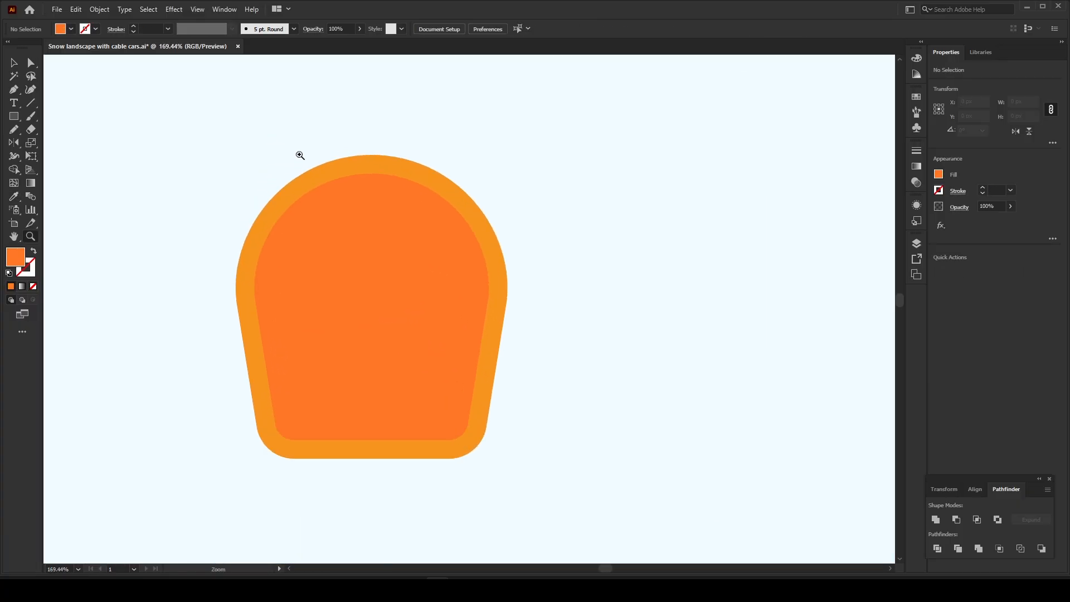
click(16, 117)
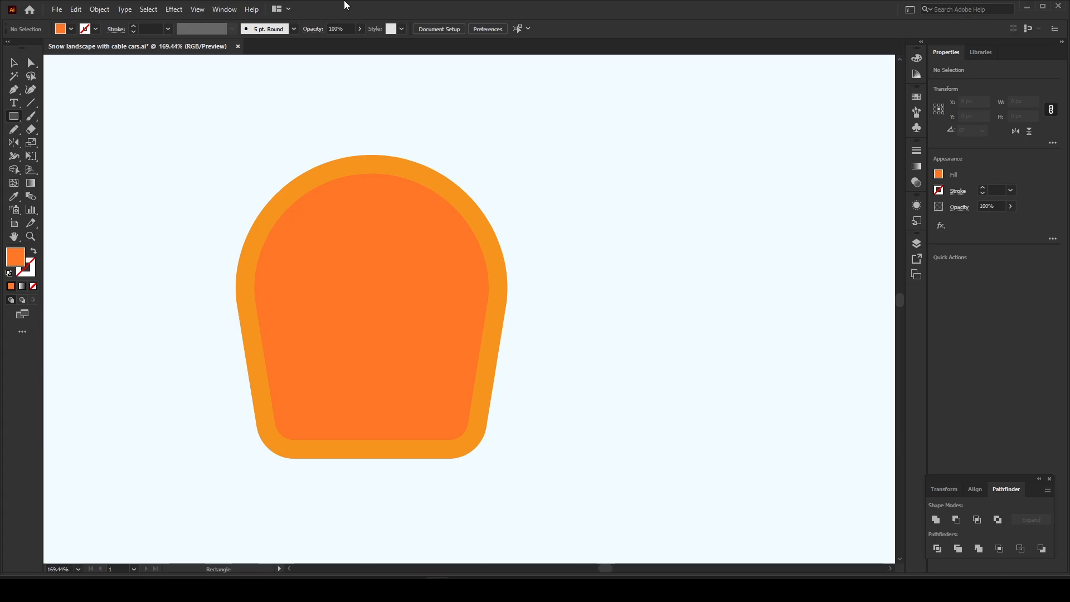
drag(195, 155, 540, 307)
click(13, 63)
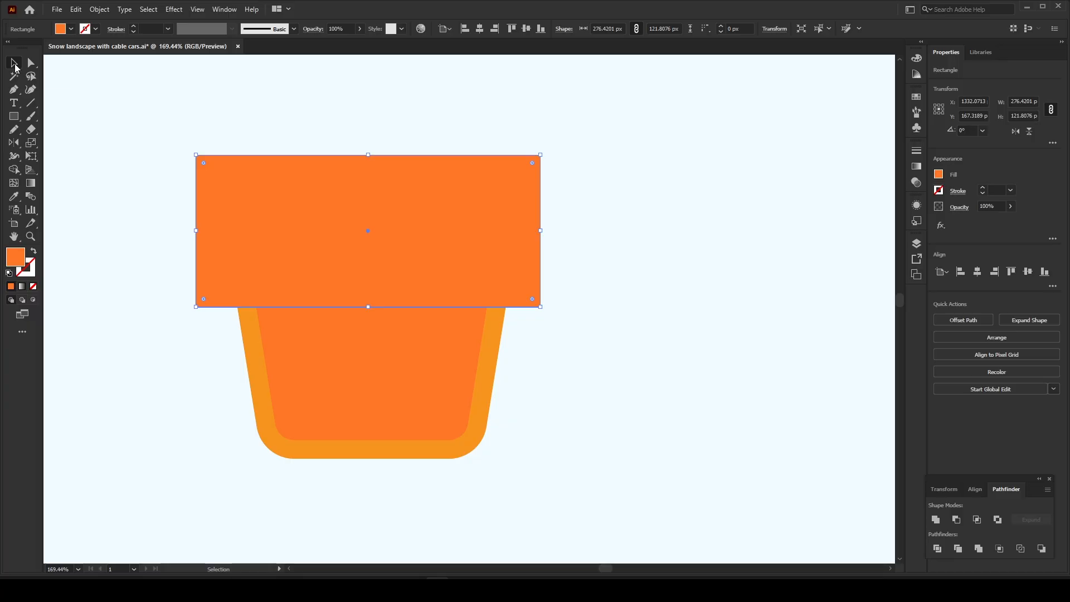
click(392, 115)
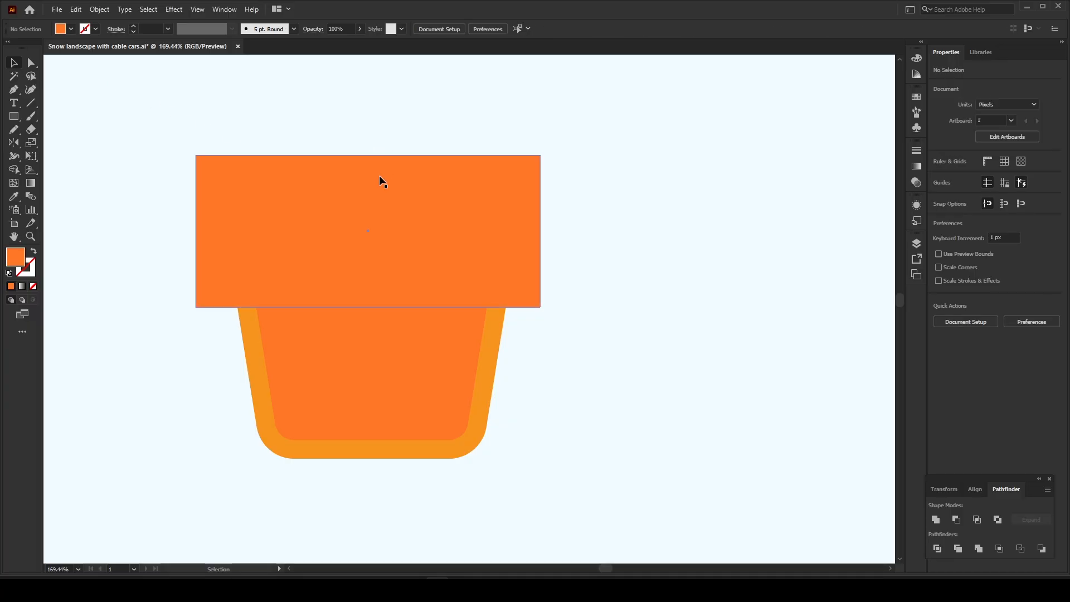
- Cut the inner cabin shape along the rectangle's lower edge with the Shape Builder, removing the rectangle's area outside the inner shape
click(378, 177)
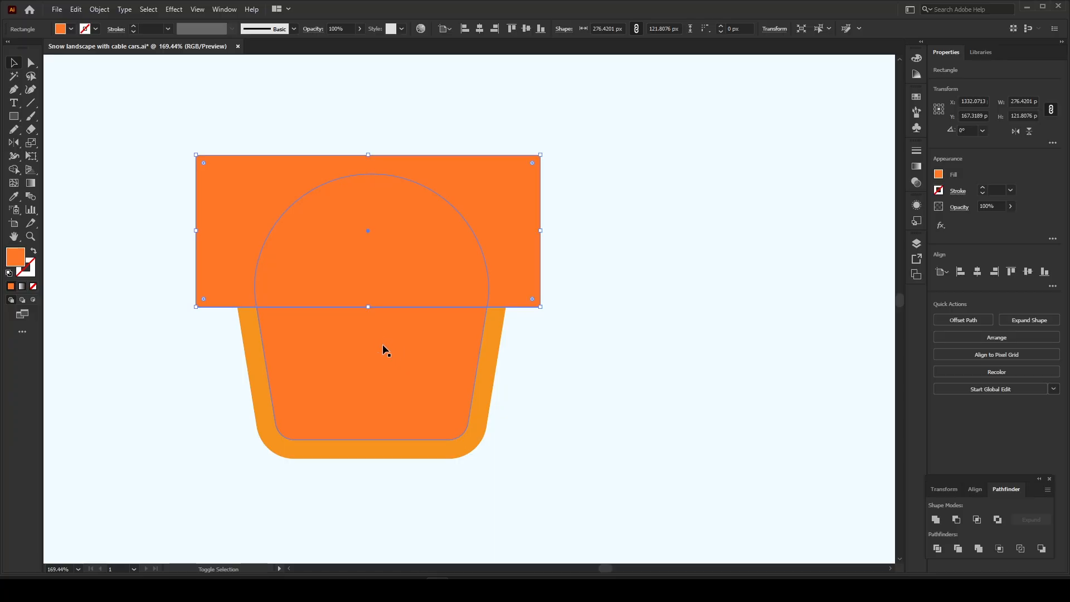
shift+click(341, 355)
drag(342, 355, 643, 389)
key(ctrl+z)
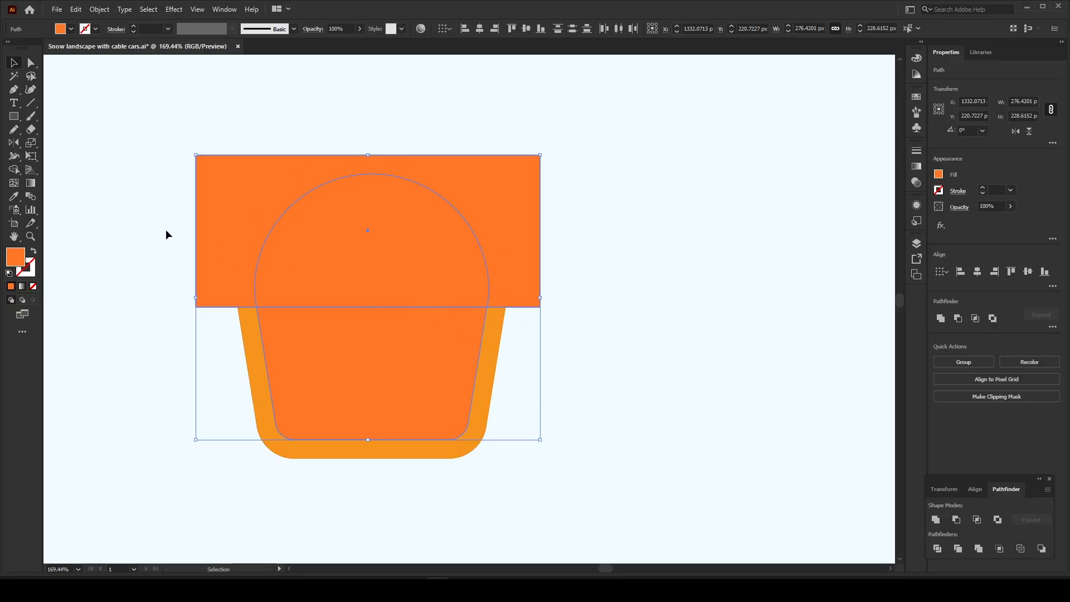
click(15, 170)
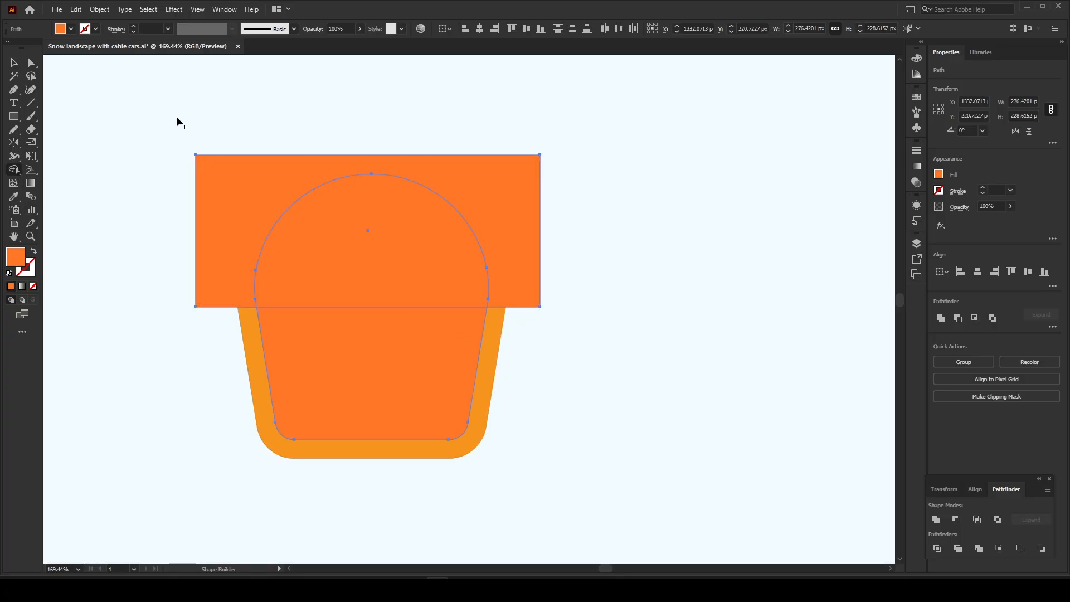
drag(178, 123, 218, 182)
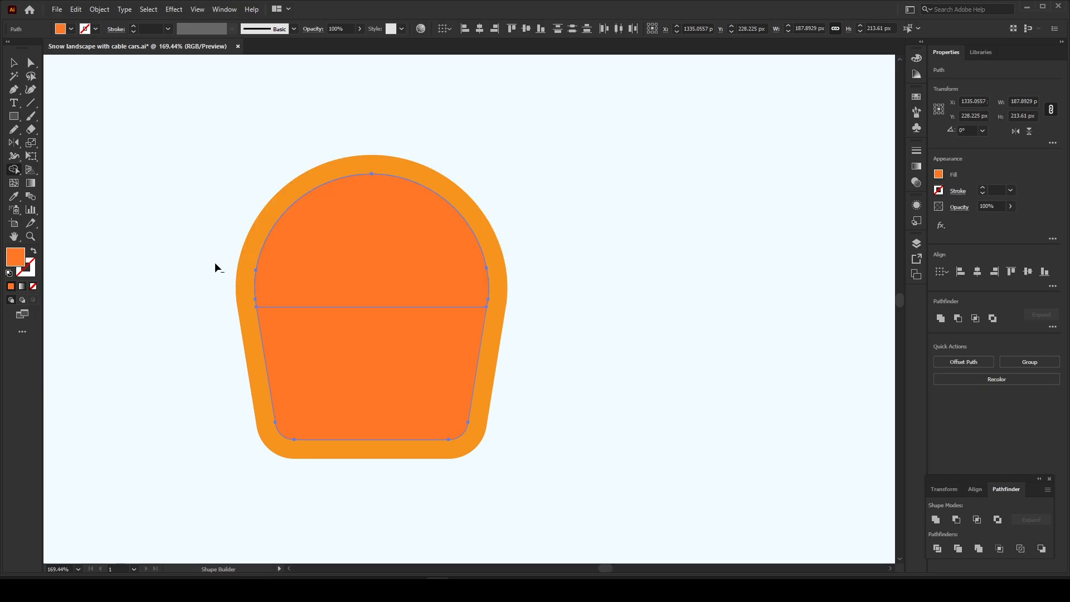
click(352, 245)
- Test the cut by moving the upper inner piece away from the cabin, and undo the move
click(31, 62)
click(104, 114)
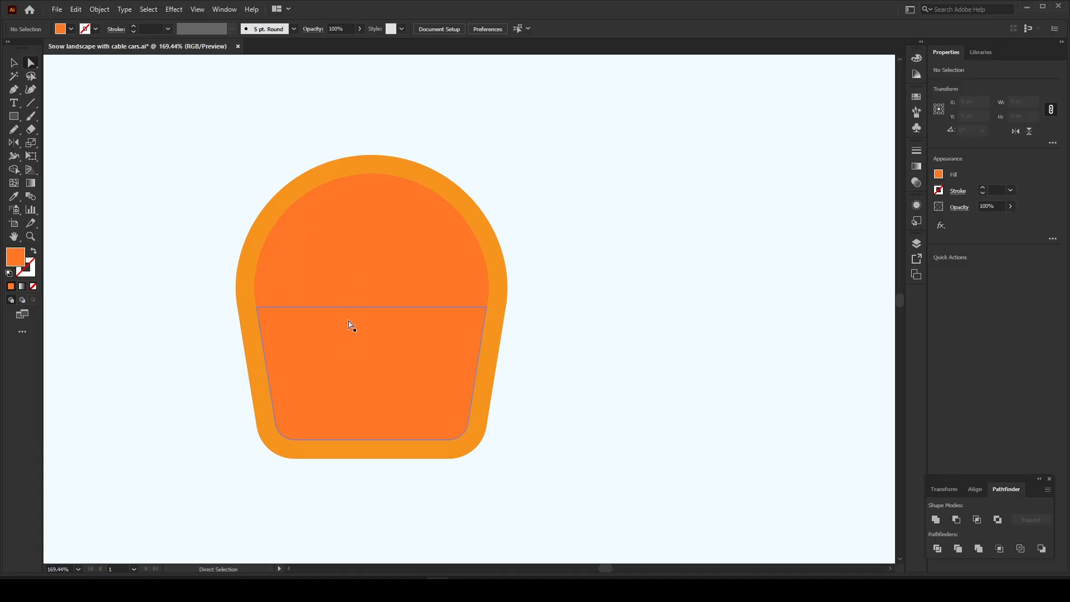
drag(357, 281, 432, 200)
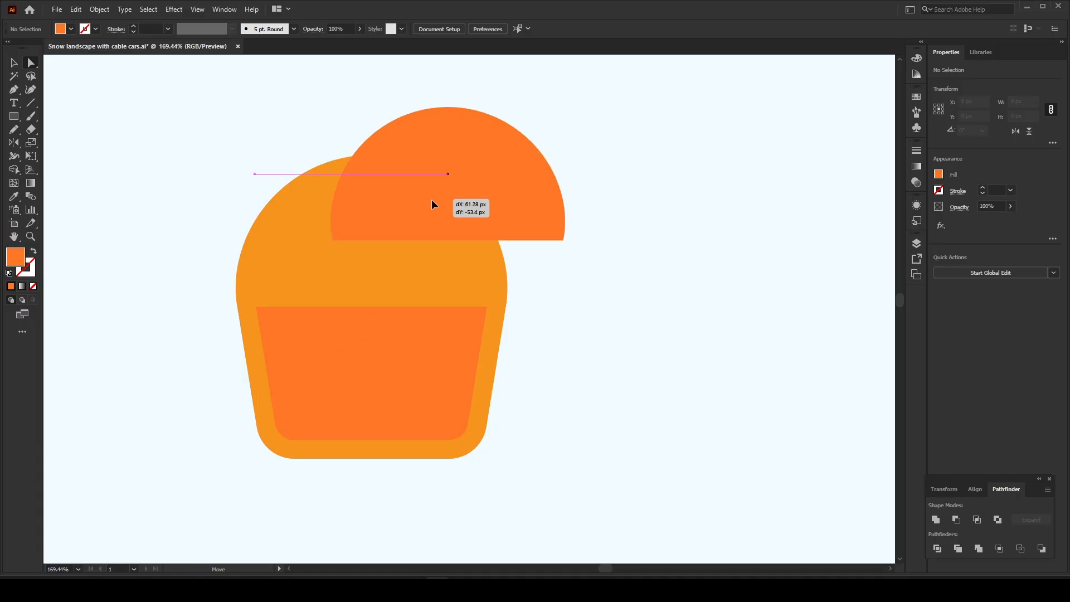
key(ctrl+z)
- Fill the upper inner piece with the bright blue palette swatch, sampled with the Eyedropper, and deselect it
drag(330, 227, 248, 245)
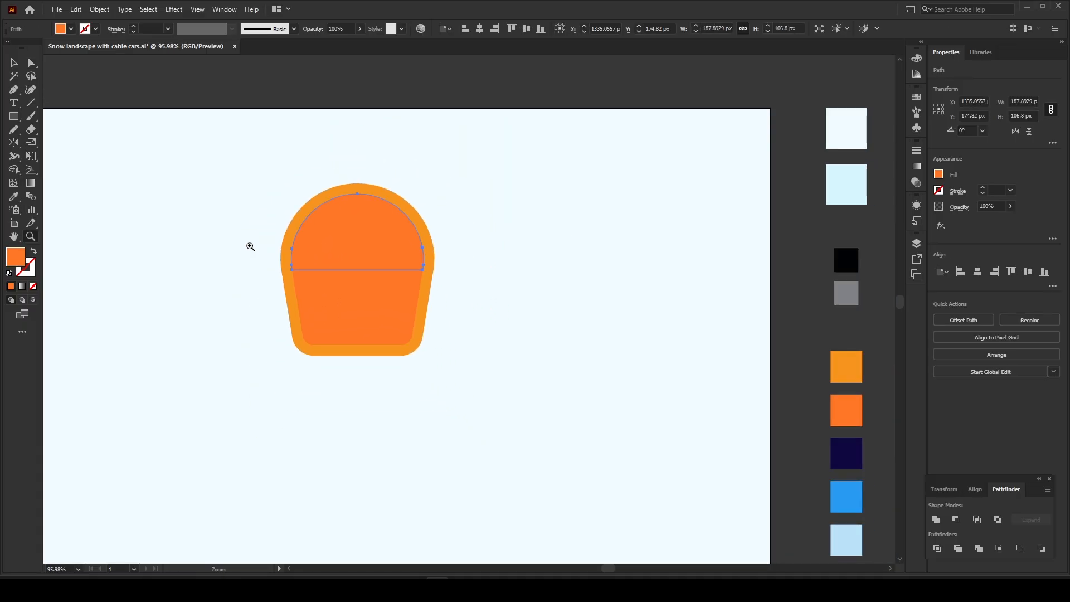
click(315, 216)
drag(565, 320, 366, 193)
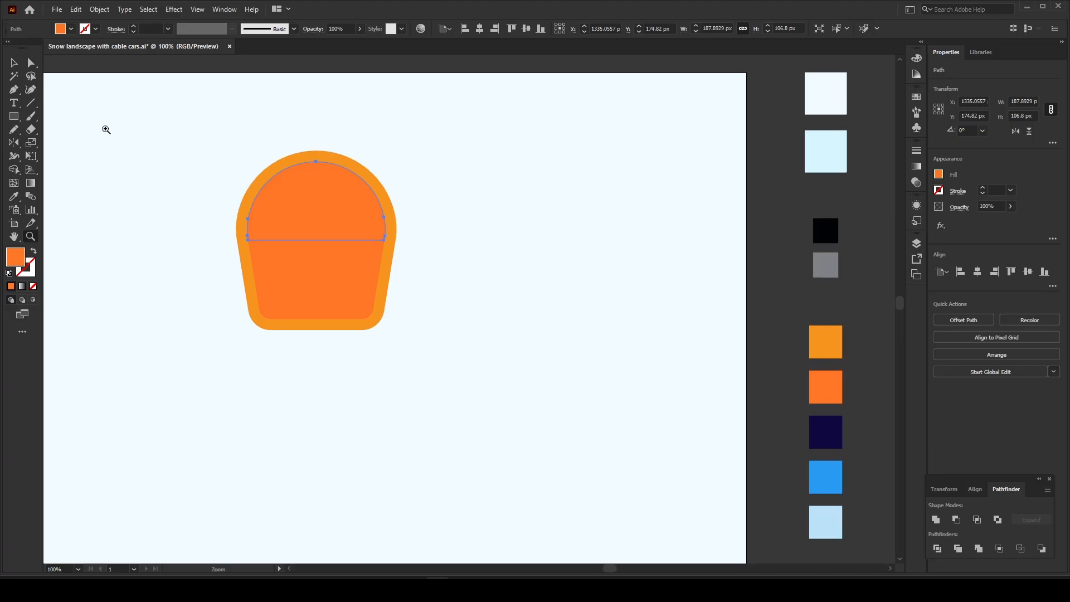
click(30, 63)
click(170, 93)
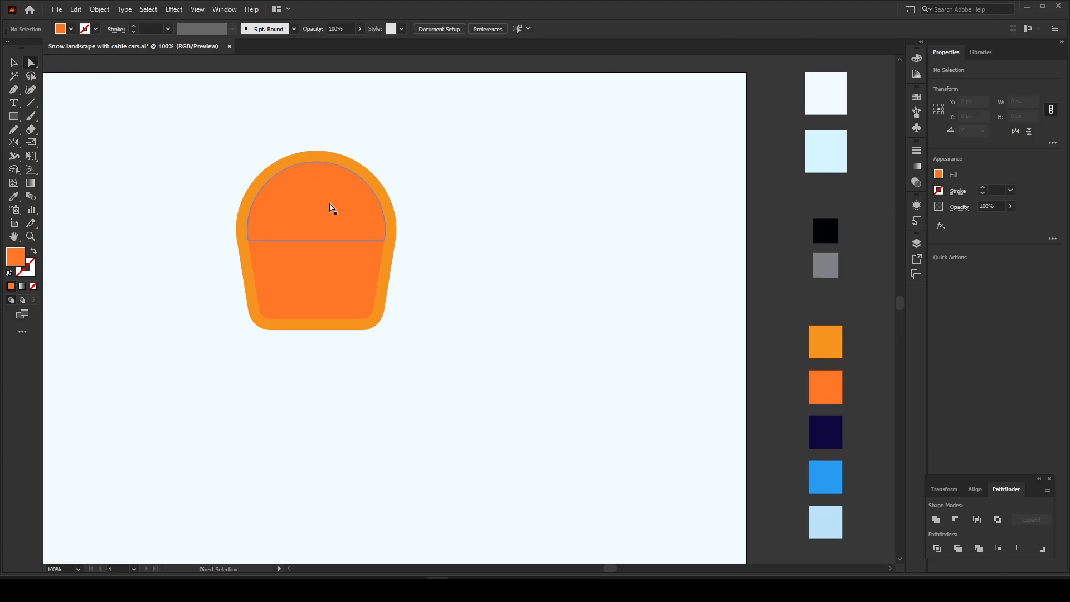
click(332, 208)
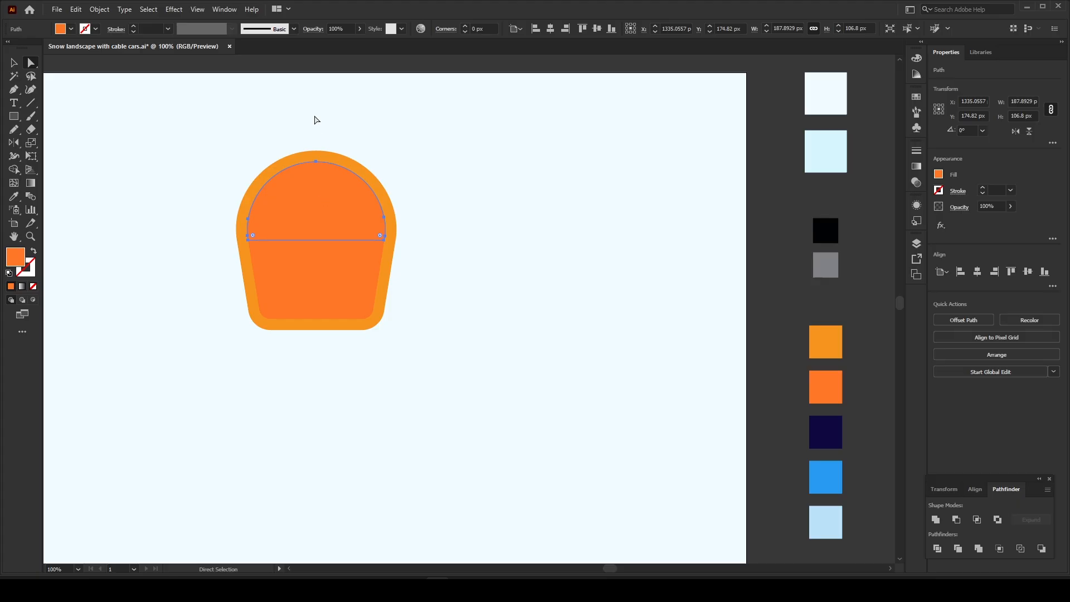
click(313, 117)
click(317, 219)
key(i)
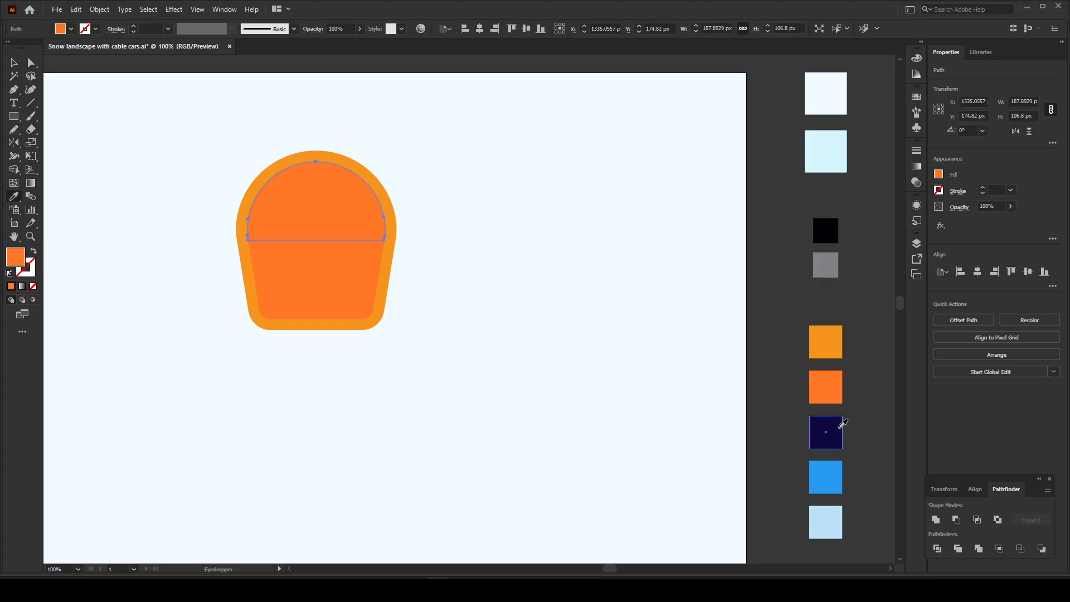
click(15, 64)
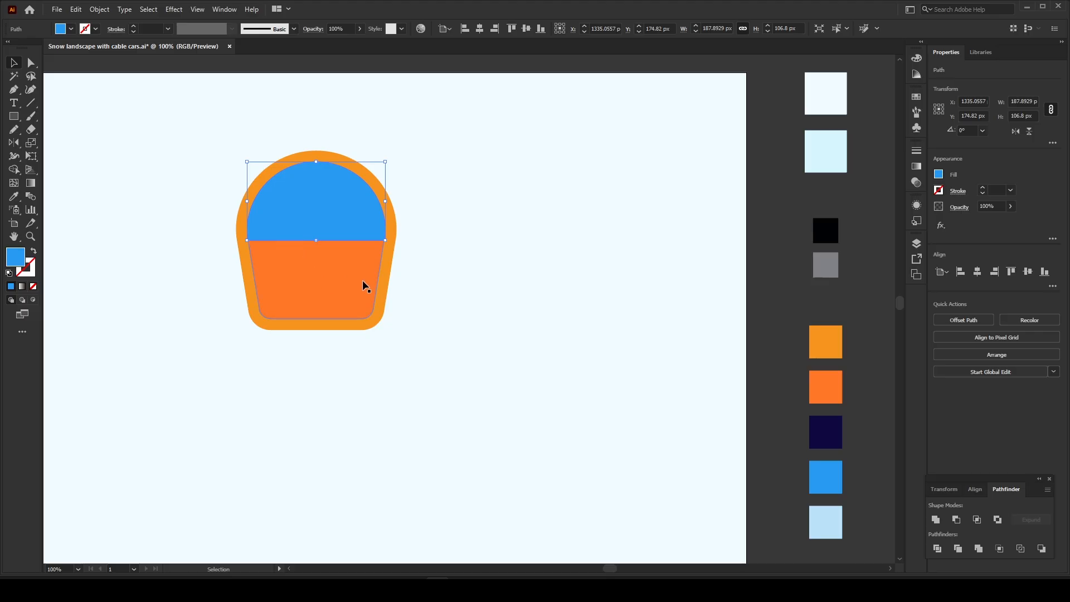
click(461, 211)
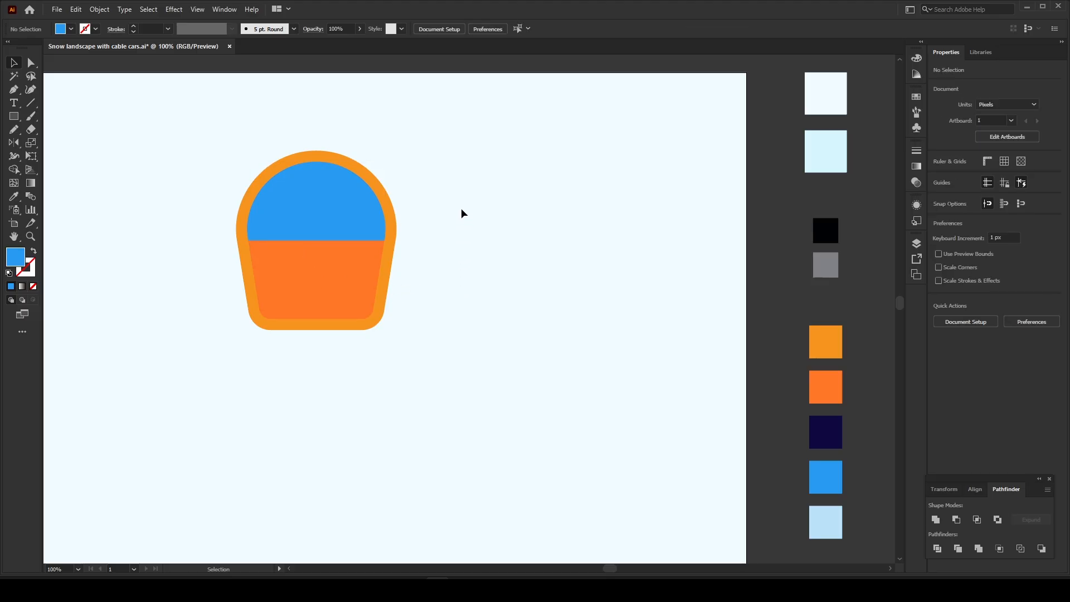
- Draw a vertical Pen line about 119 px long from the blue window's top centre to just below its lower edge
key(z)
drag(272, 162, 347, 203)
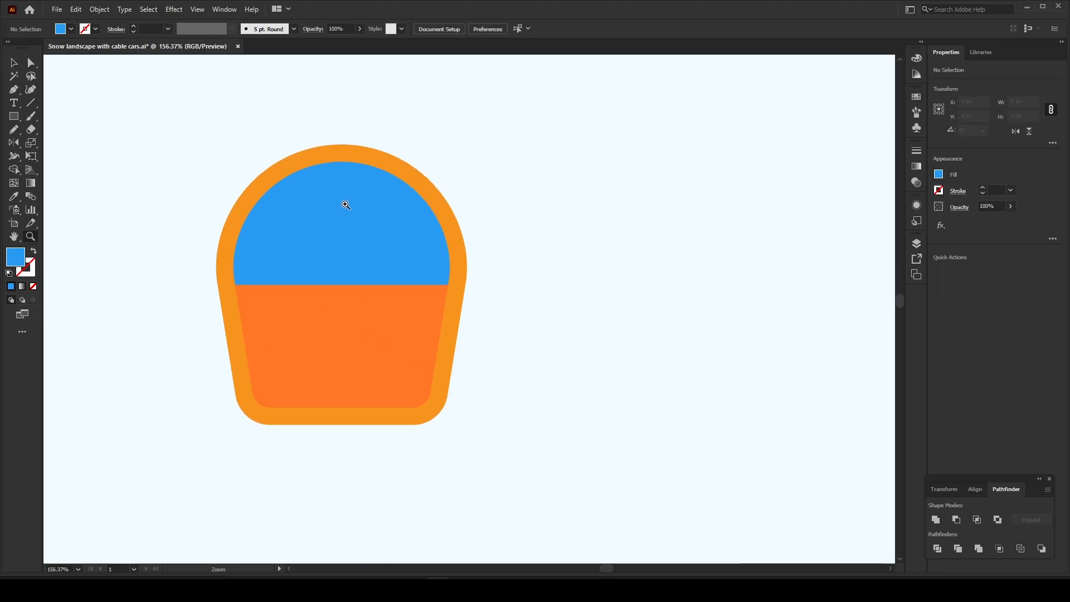
click(22, 91)
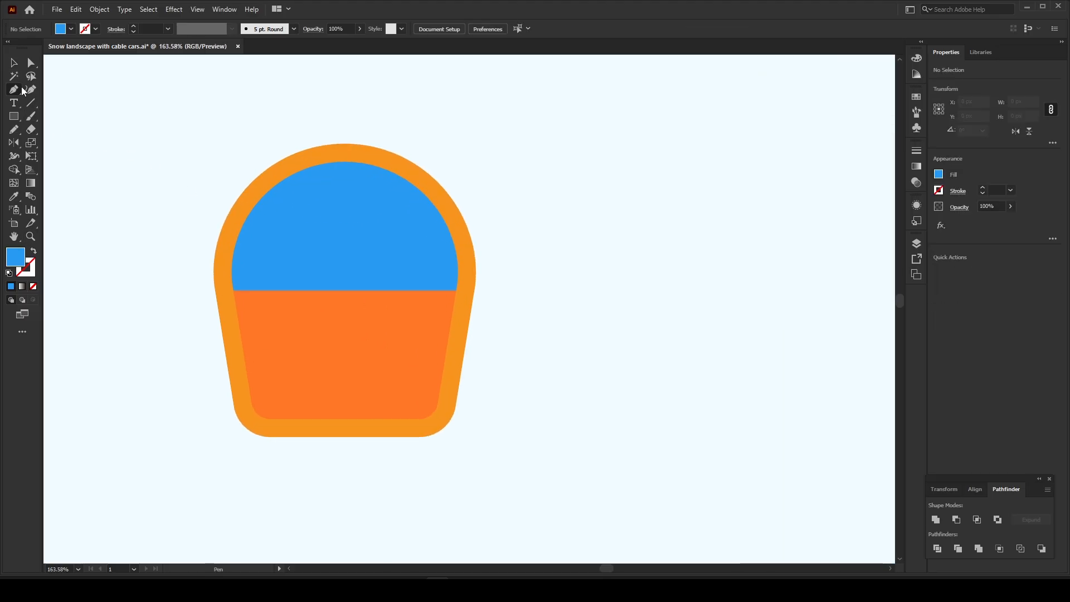
click(346, 162)
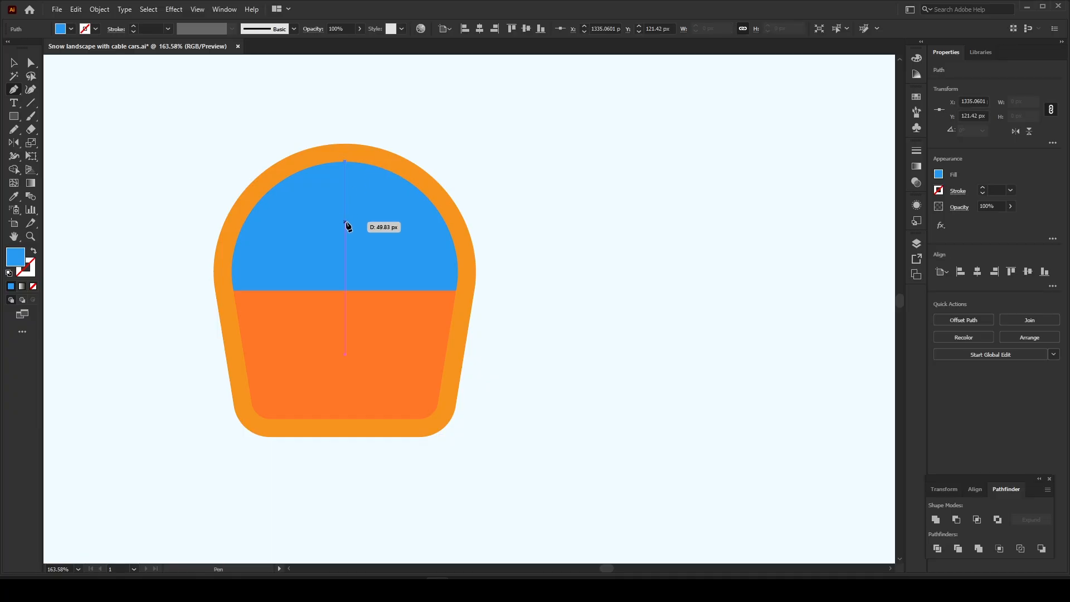
click(345, 305)
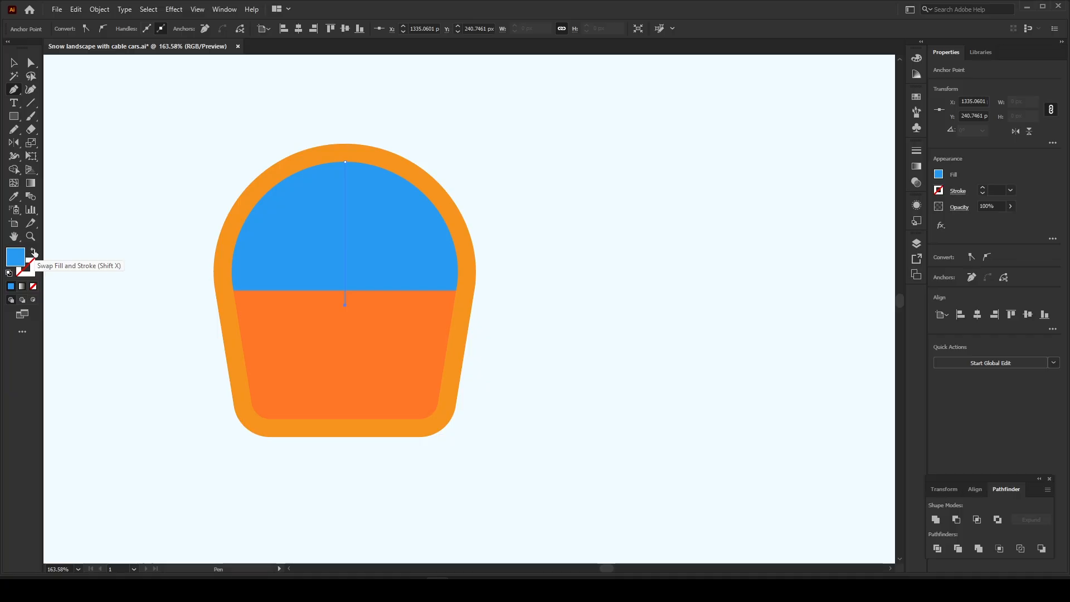
- Give the vertical line no fill and a stroke in the darker orange FF7726, sampled from the palette with the Eyedropper
click(33, 252)
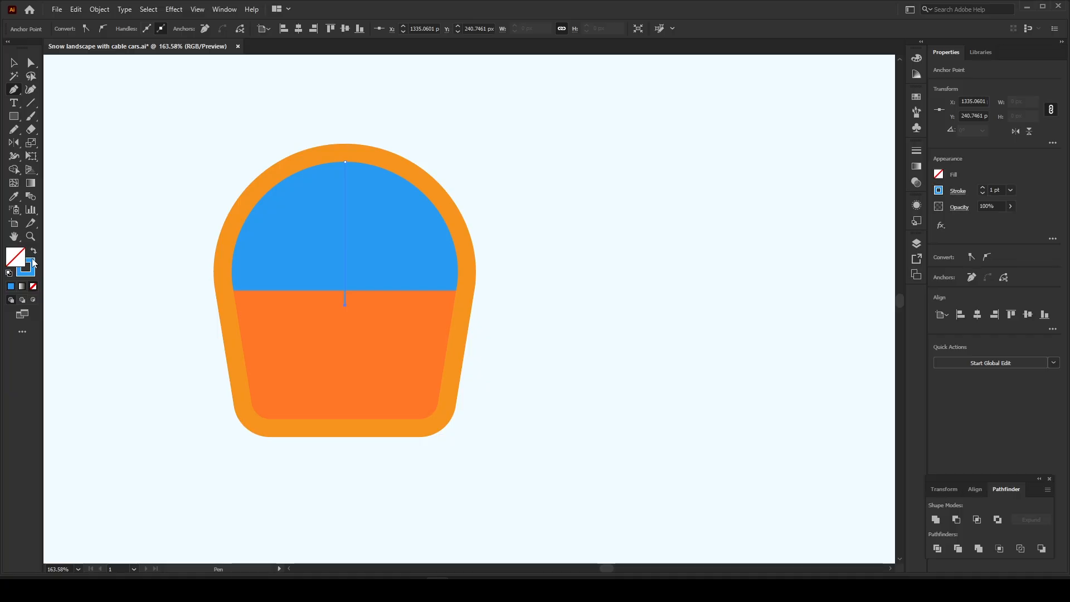
click(31, 267)
key(z)
drag(340, 168, 272, 186)
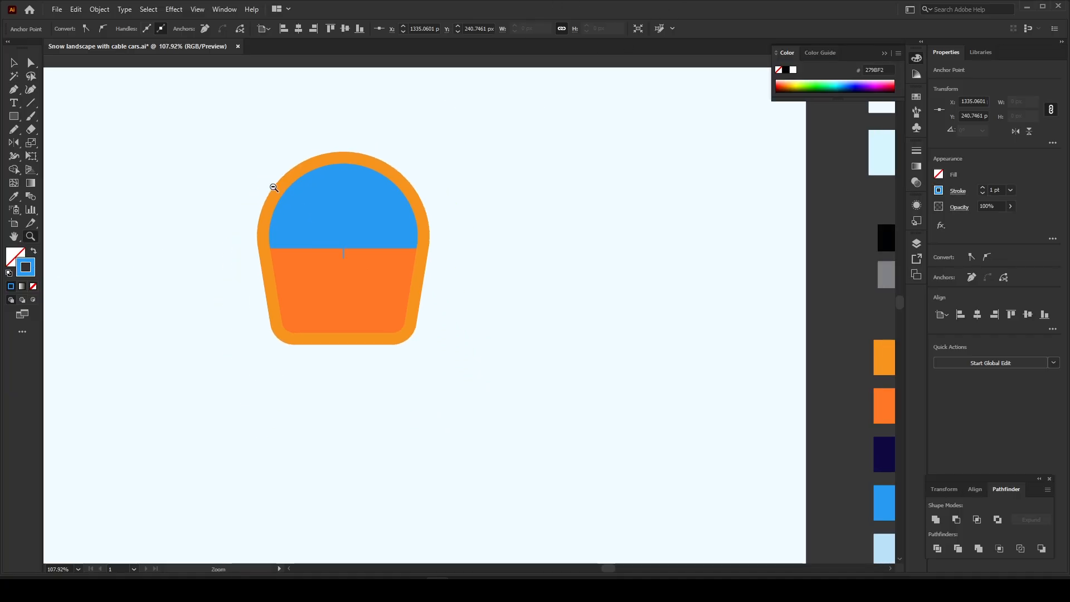
drag(376, 209, 363, 210)
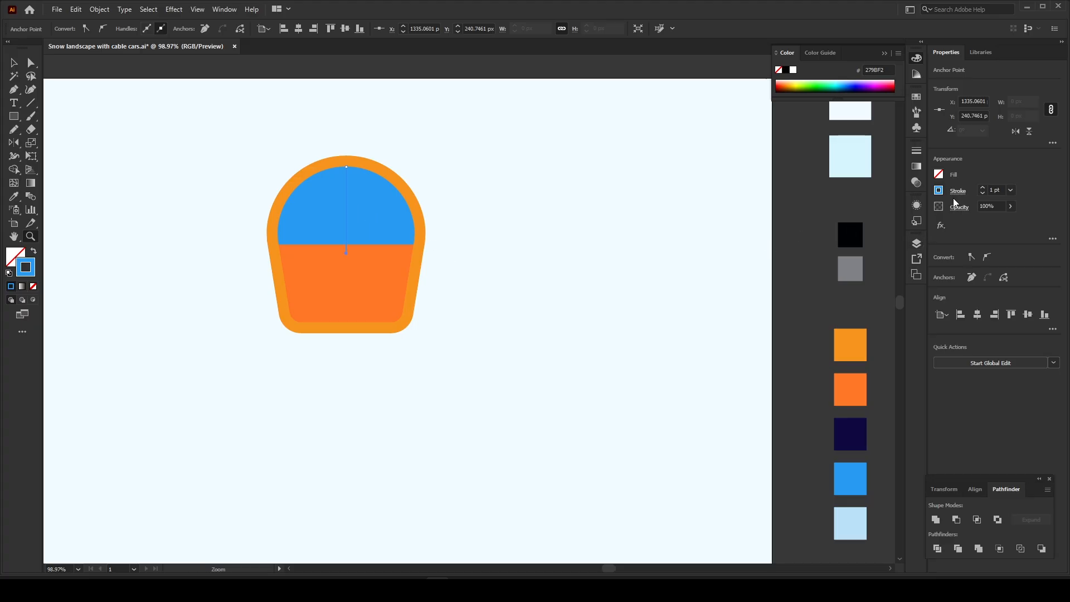
key(i)
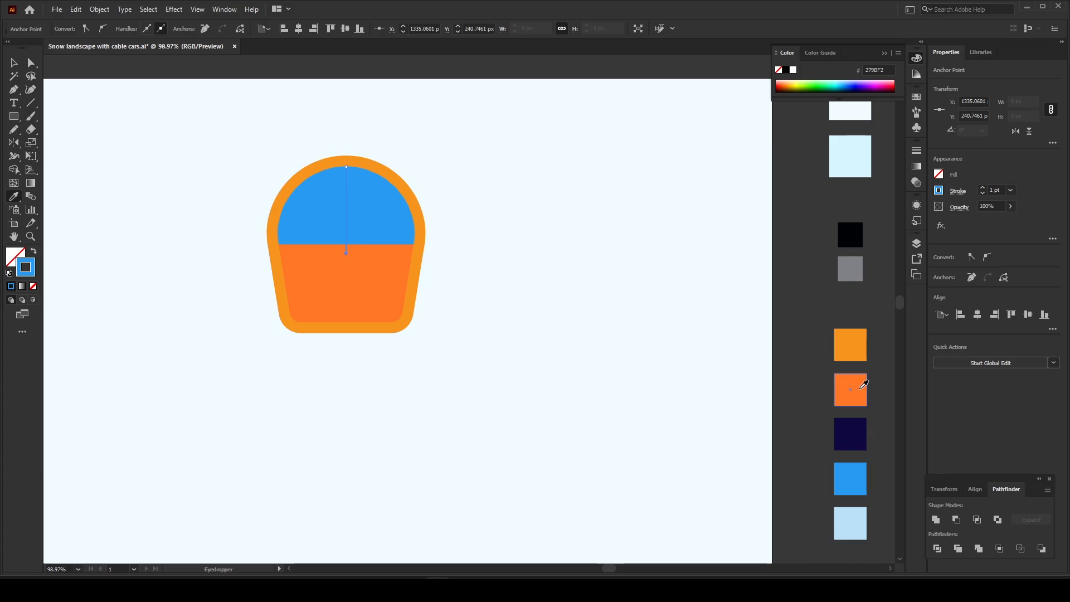
click(861, 387)
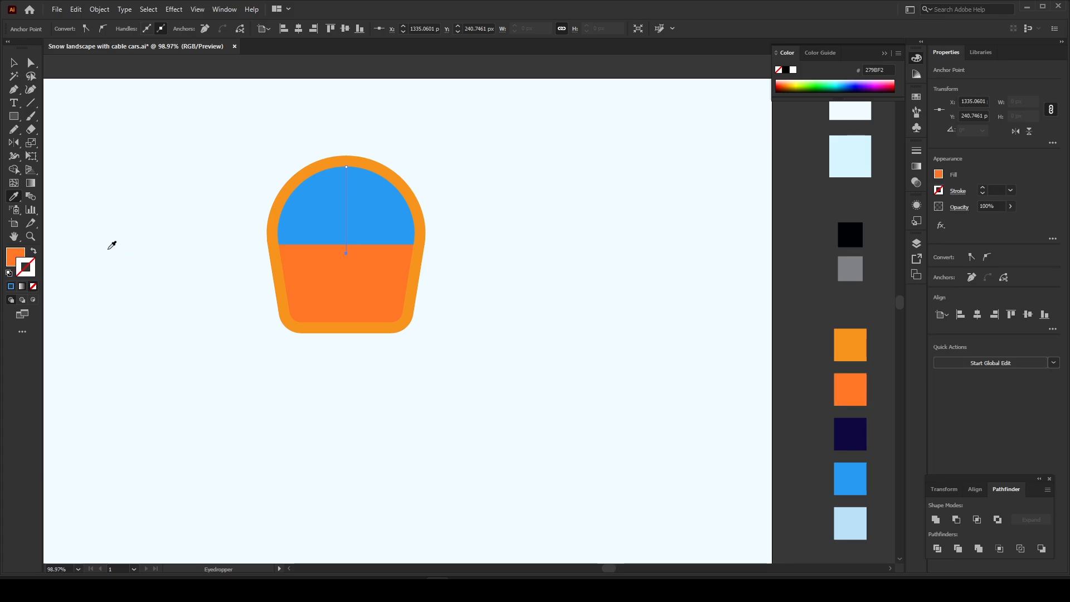
click(34, 253)
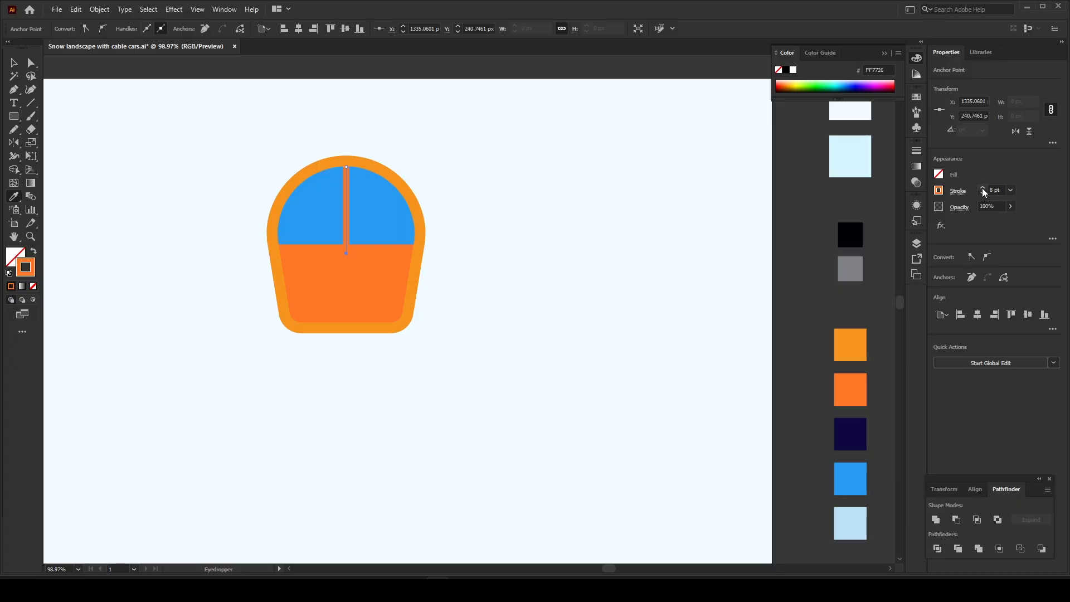
- Set the vertical line's stroke weight to 12 pt and deselect it
click(982, 189)
click(14, 63)
click(156, 72)
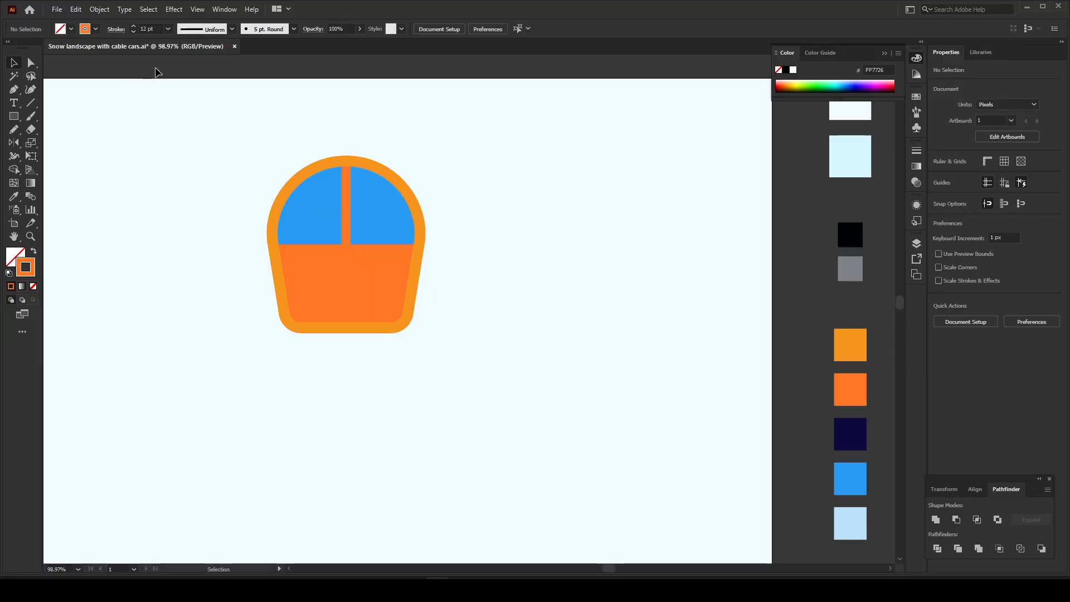
- Offset the paths of the cabin's inner group, the blue window and darker orange lower piece, outward by 6 px with miter joins
key(z)
drag(258, 81, 298, 92)
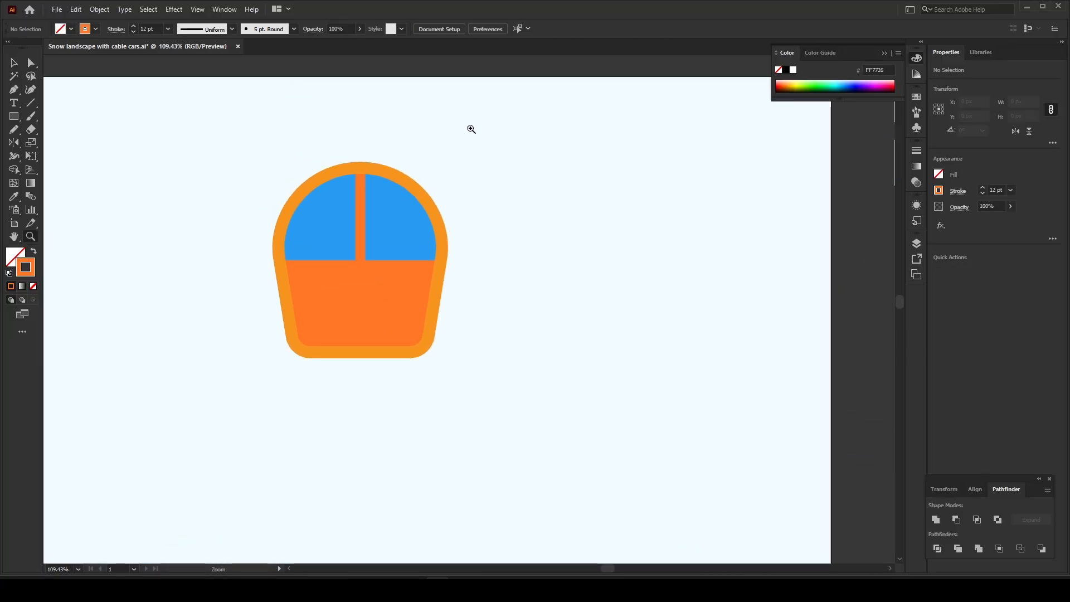
drag(471, 130, 484, 159)
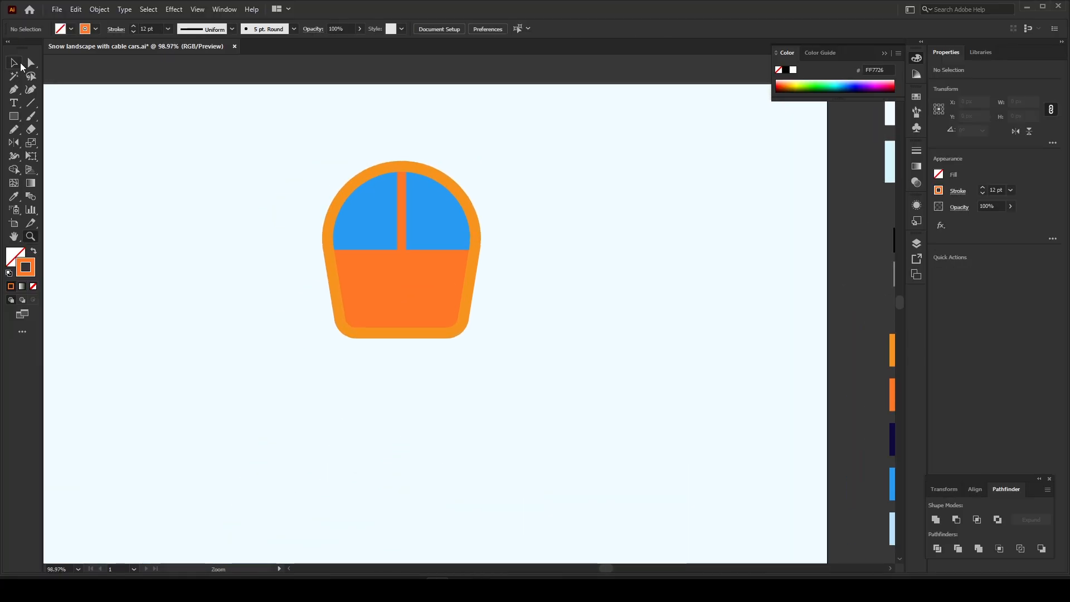
click(20, 65)
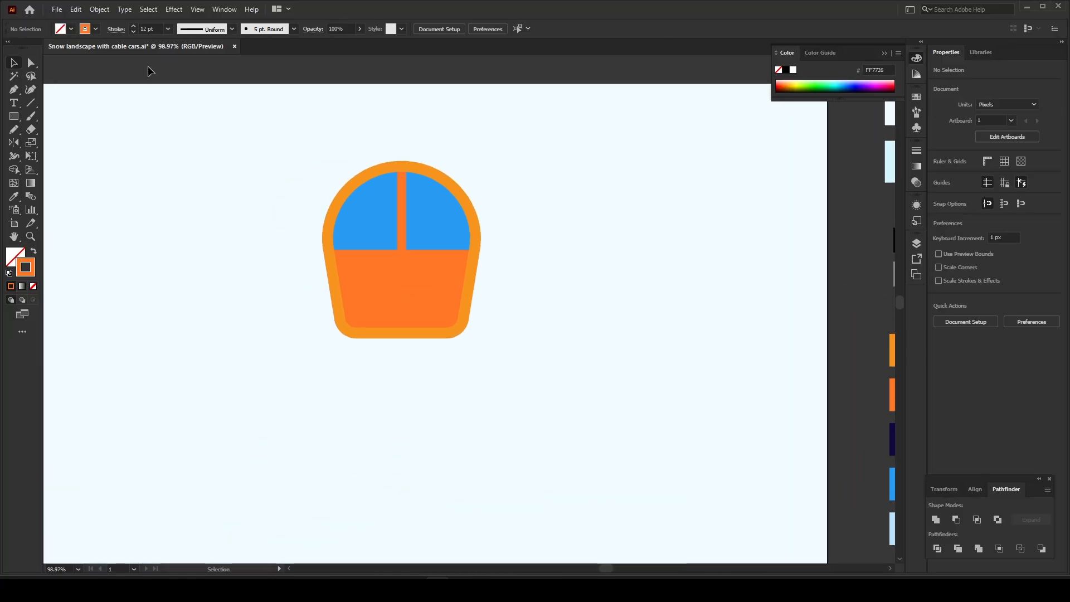
click(376, 209)
click(400, 278)
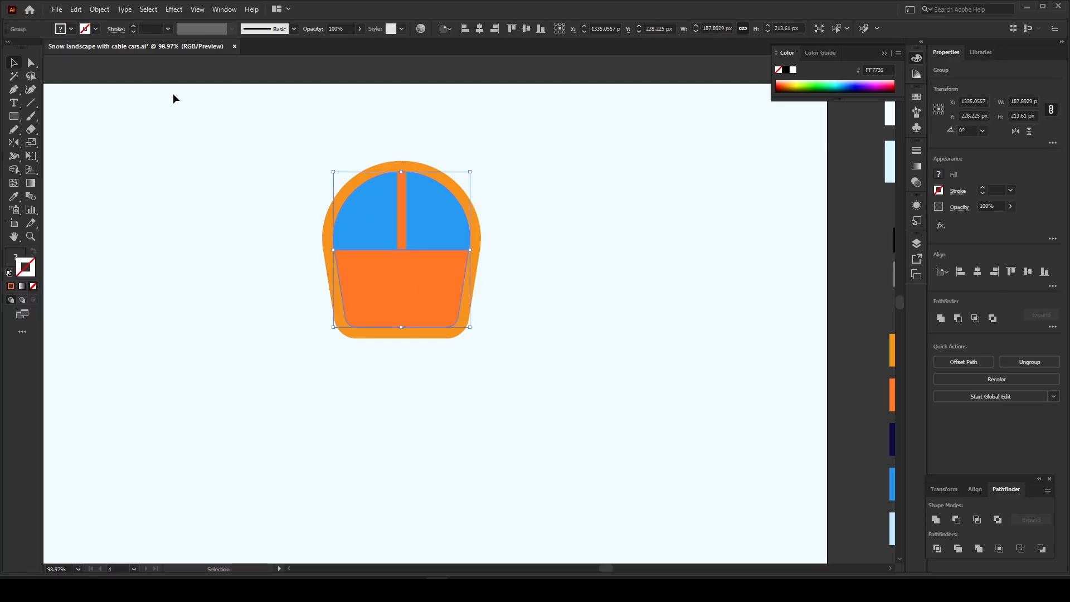
click(98, 10)
mouse_move(148, 280)
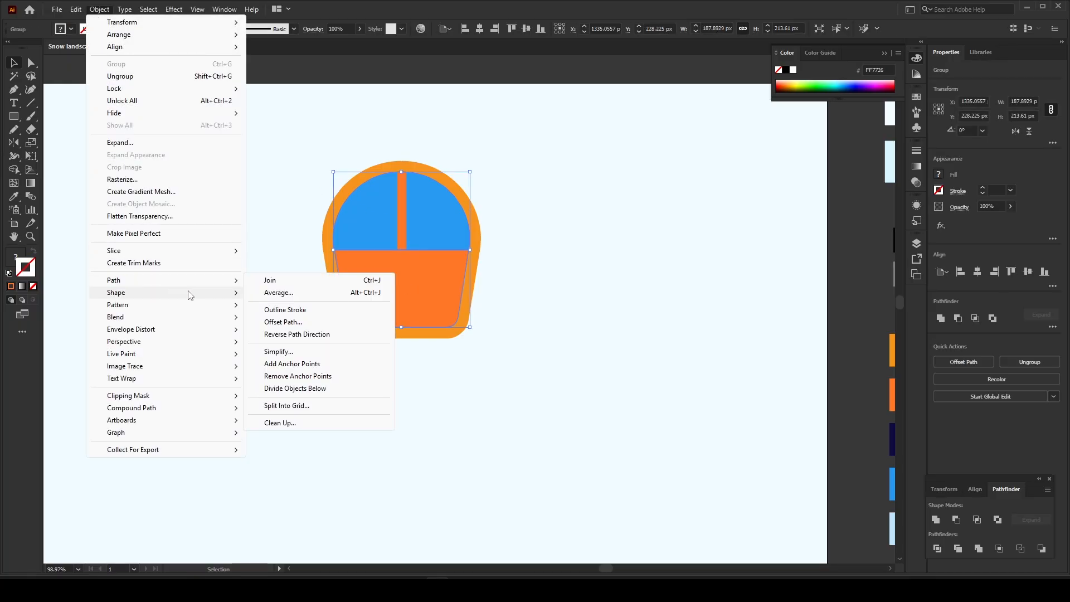
click(282, 322)
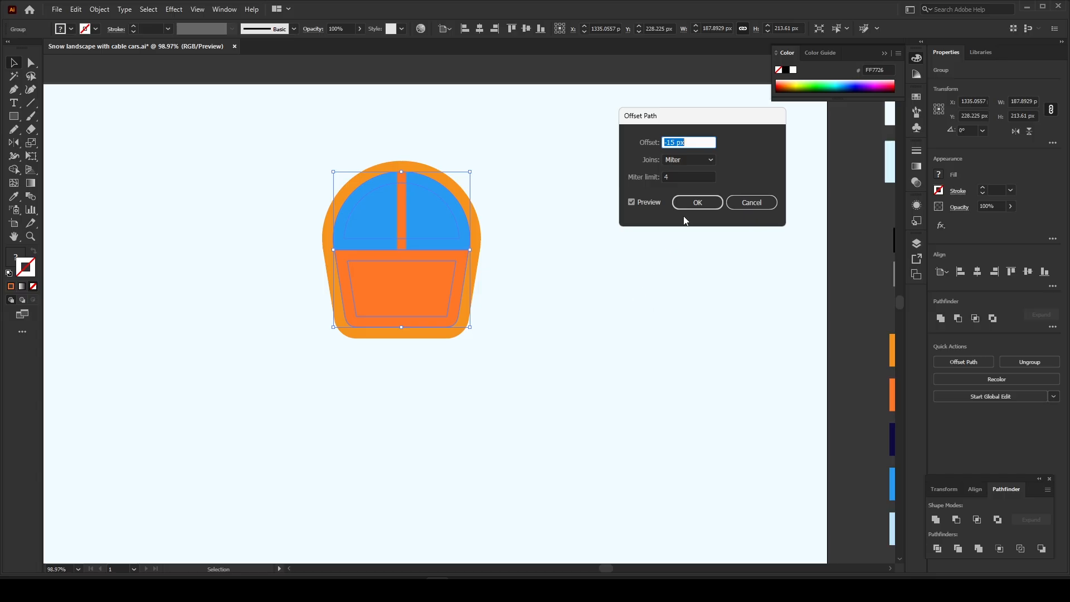
key(Up)
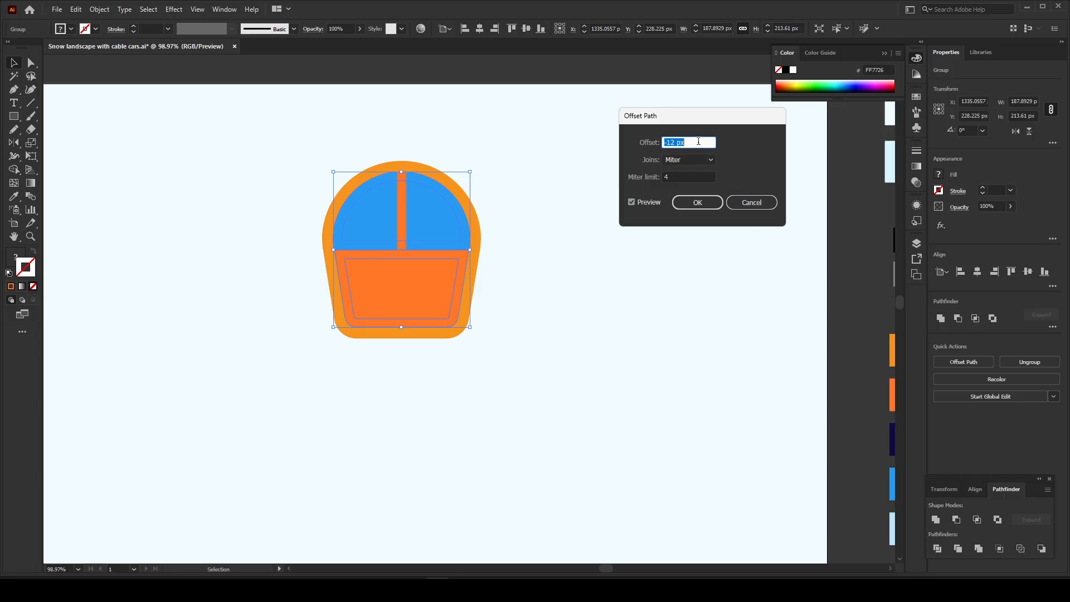
key(Up)
key(Up)
key(Up)
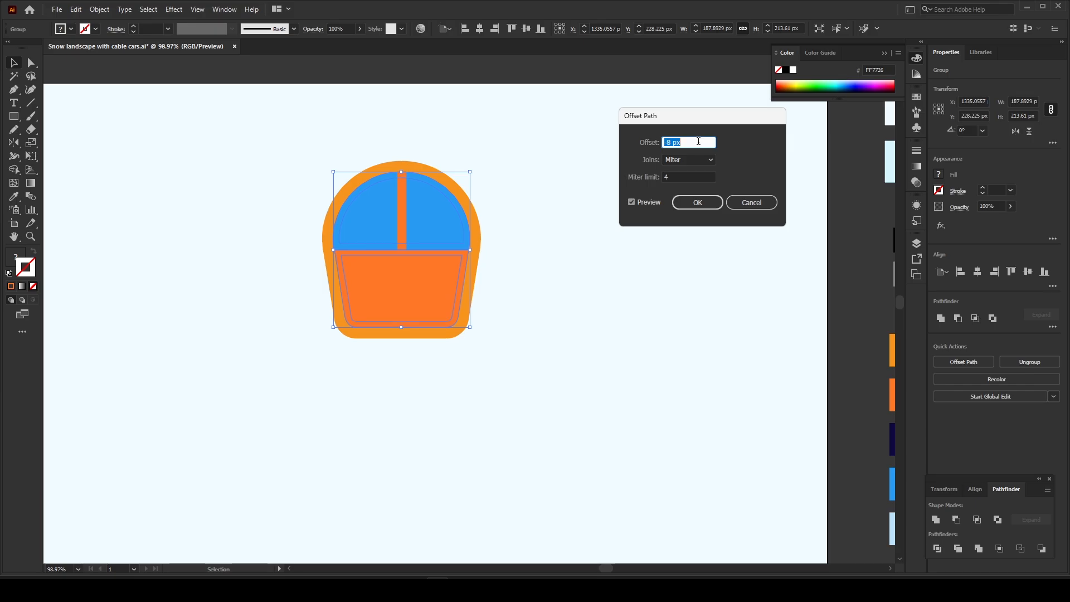
key(Up)
key(Up)
key(Up)
key(Up)
key(Up)
key(Up)
key(Up)
key(Up)
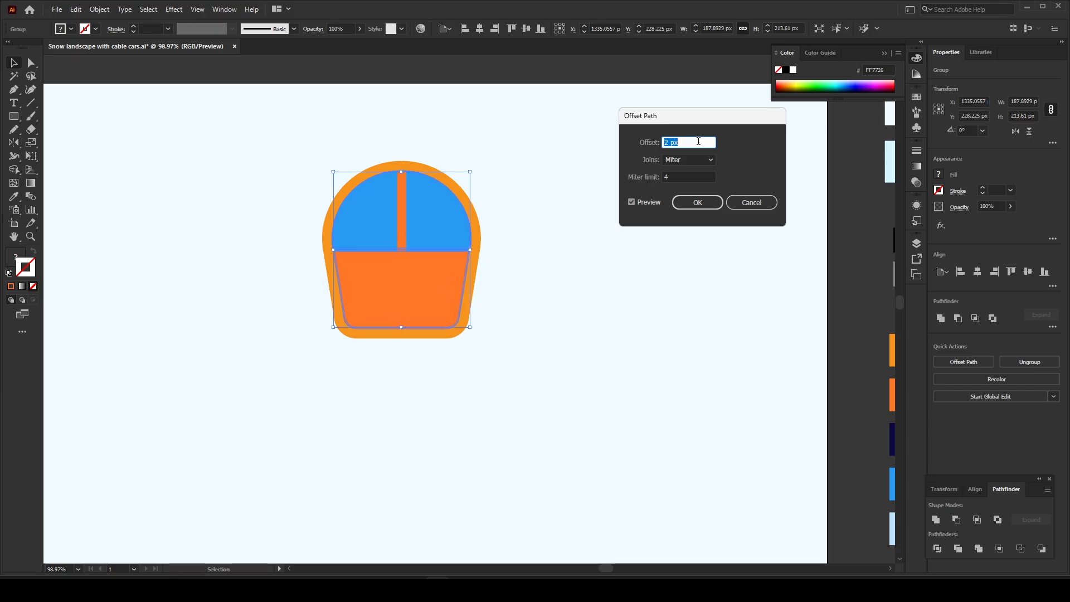
key(Down)
key(Down)
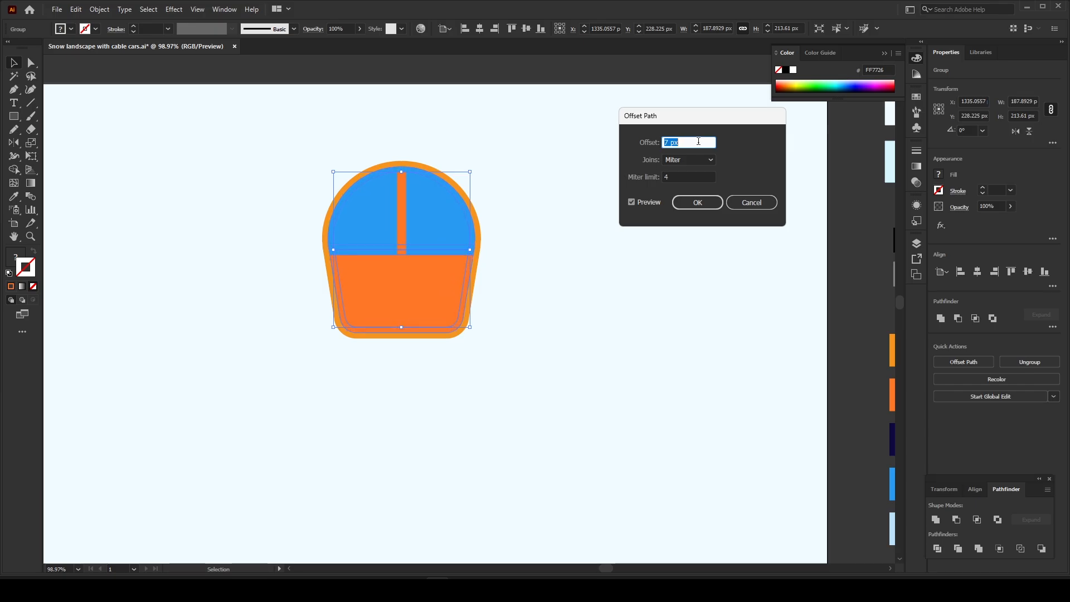
click(697, 202)
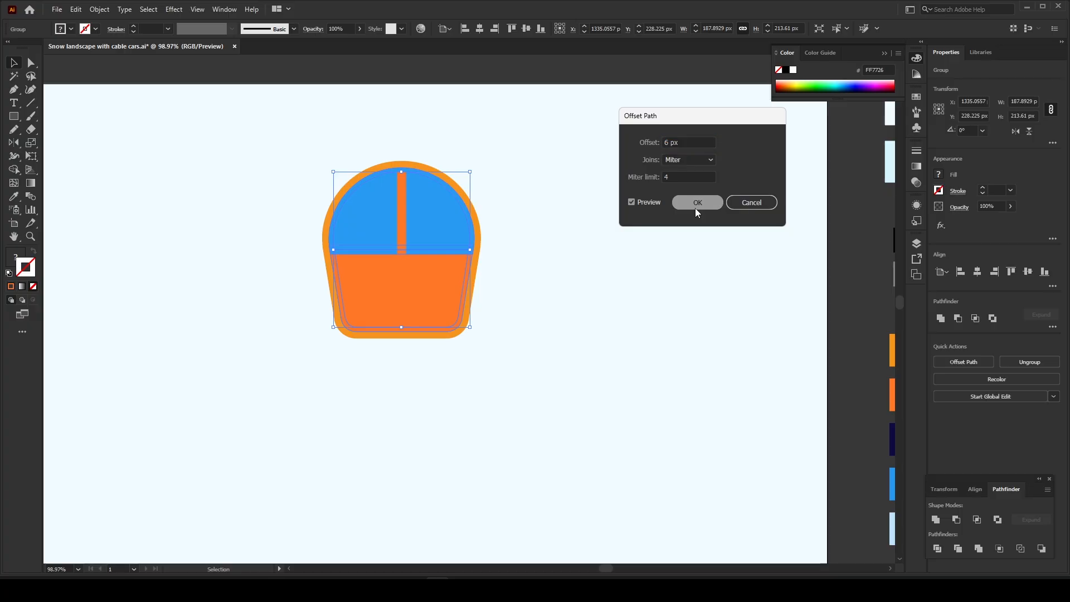
- Ungroup the offset cabin shapes and unite the enlarged outlines of the blue window and the orange lower body into one shape
click(1029, 362)
click(430, 245)
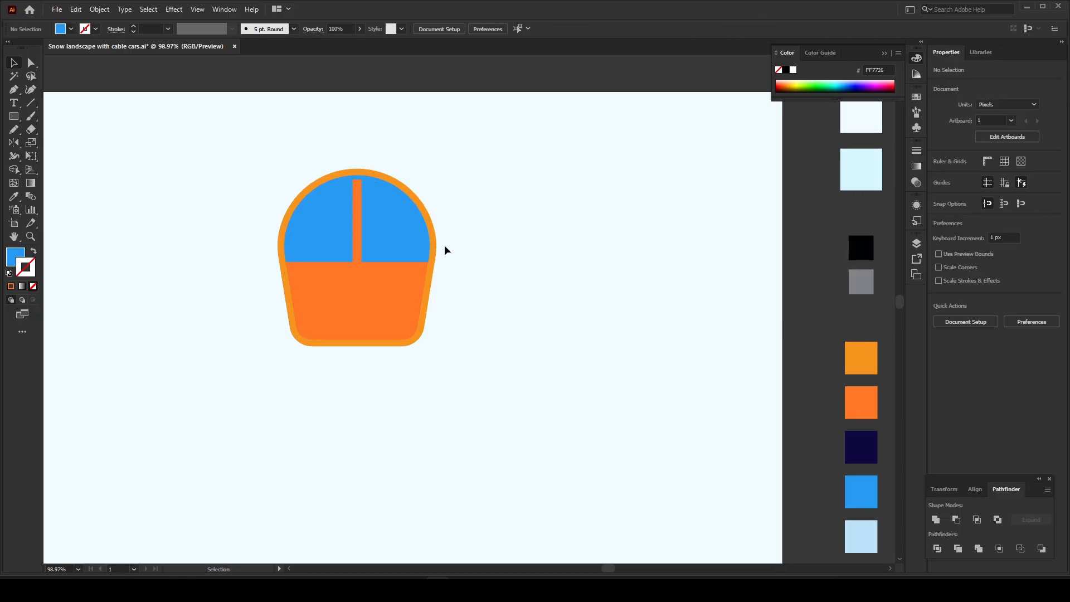
drag(432, 239, 451, 241)
key(ctrl+z)
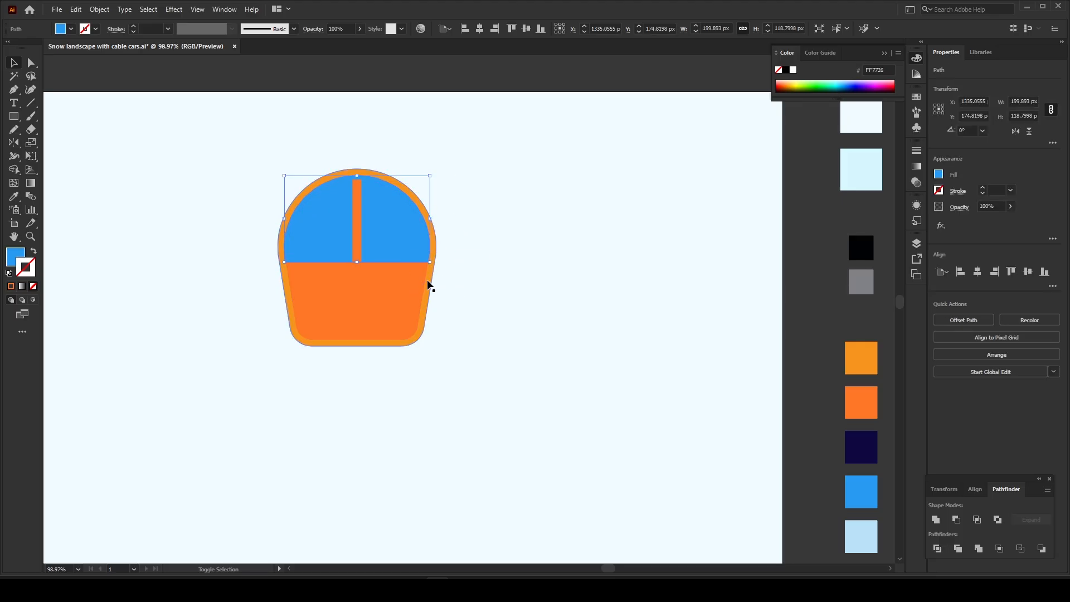
shift+click(427, 281)
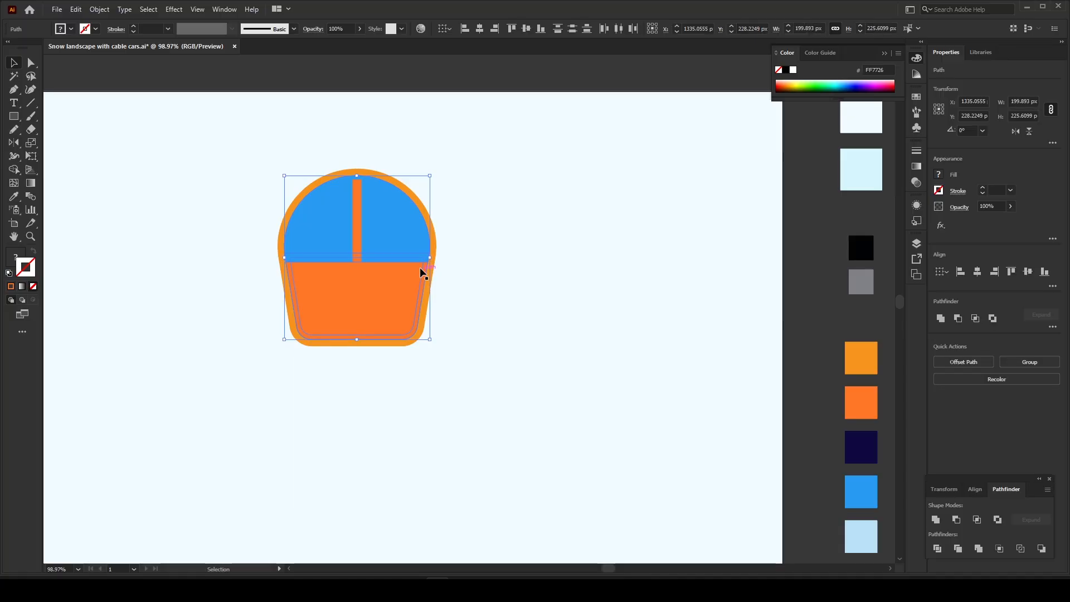
drag(428, 266, 451, 271)
key(ctrl+z)
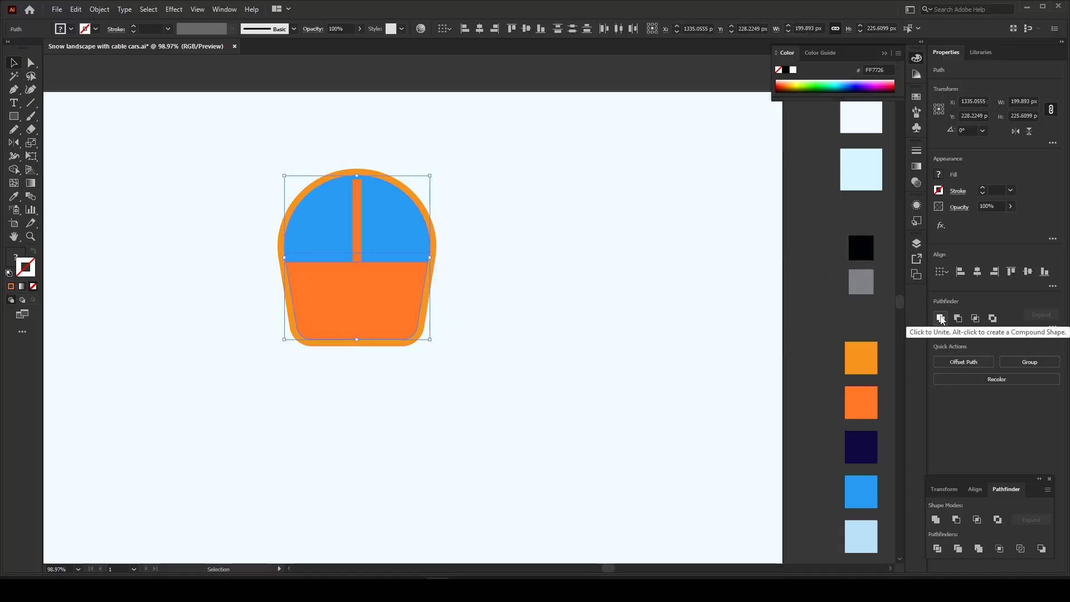
click(941, 318)
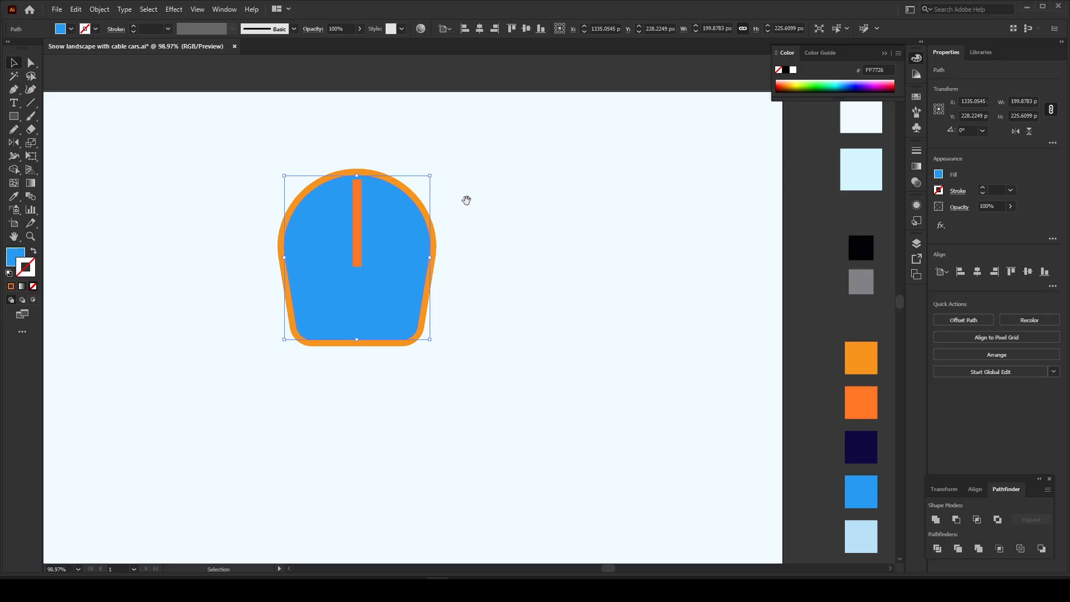
- Fill the united shape with the dark navy palette colour and send it behind the window, divider and orange lower body
drag(466, 199, 445, 187)
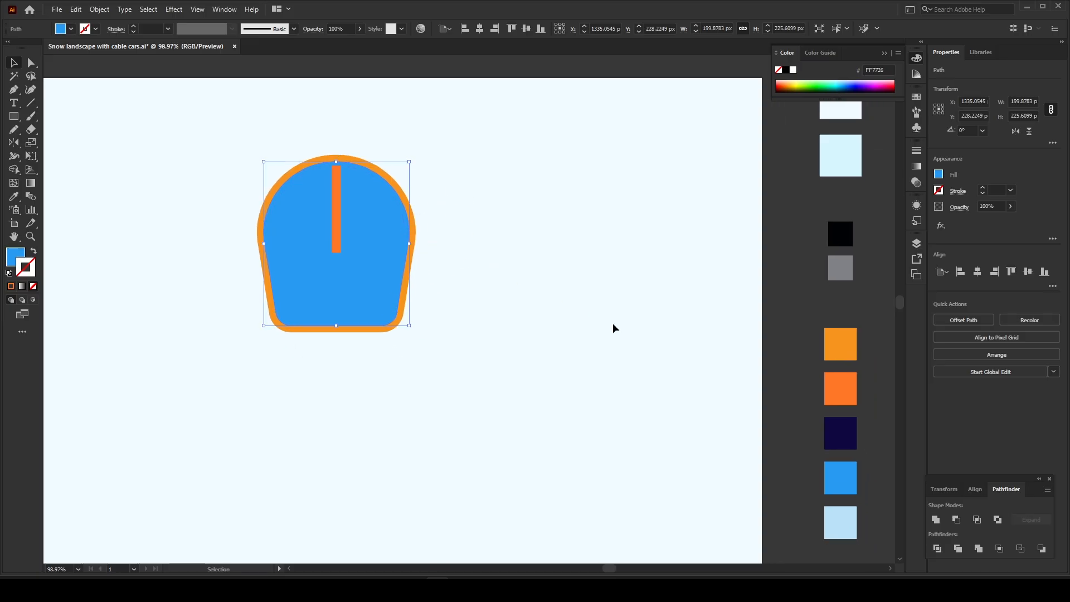
key(i)
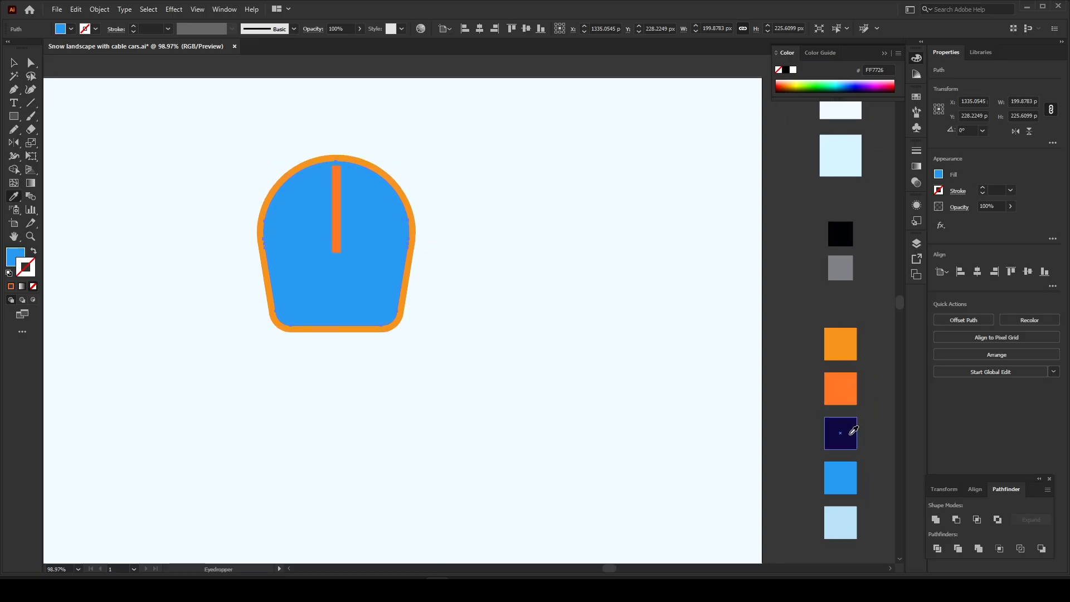
click(852, 432)
click(14, 63)
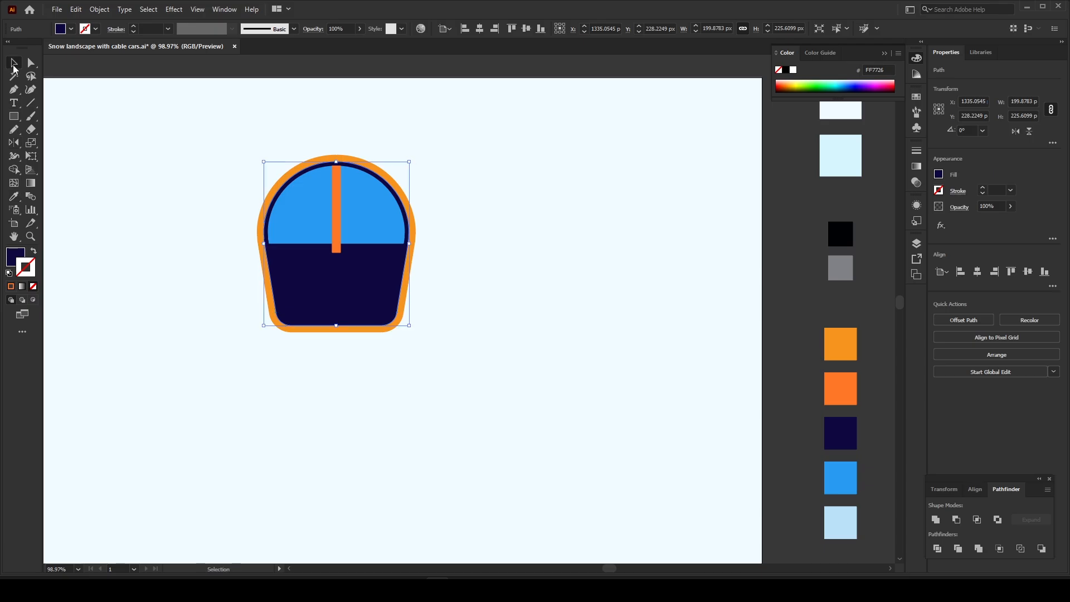
key(z)
drag(288, 154, 328, 154)
key(v)
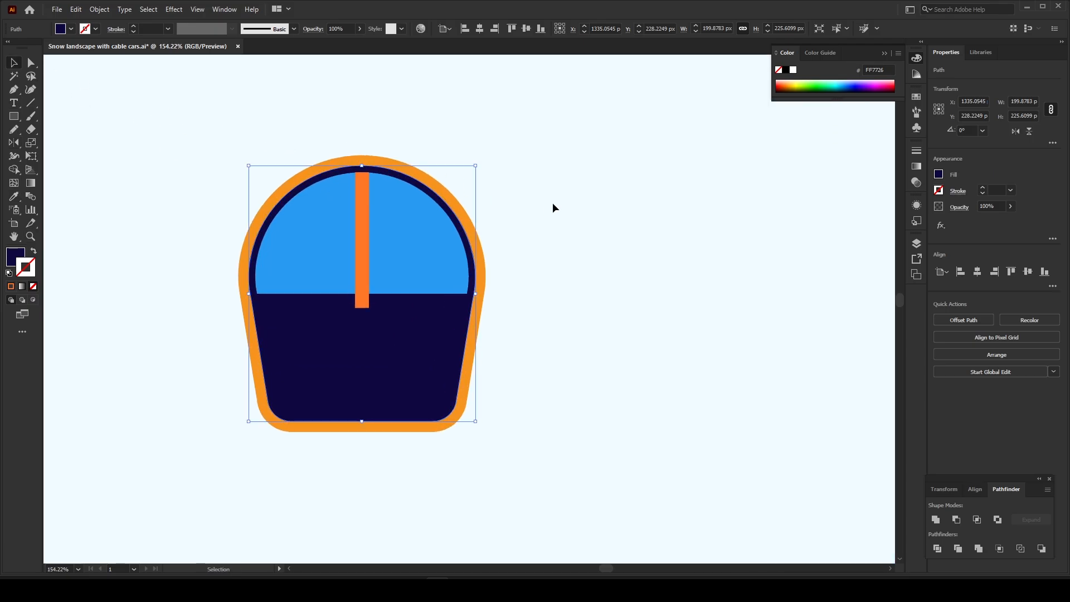
key(ctrl+[)
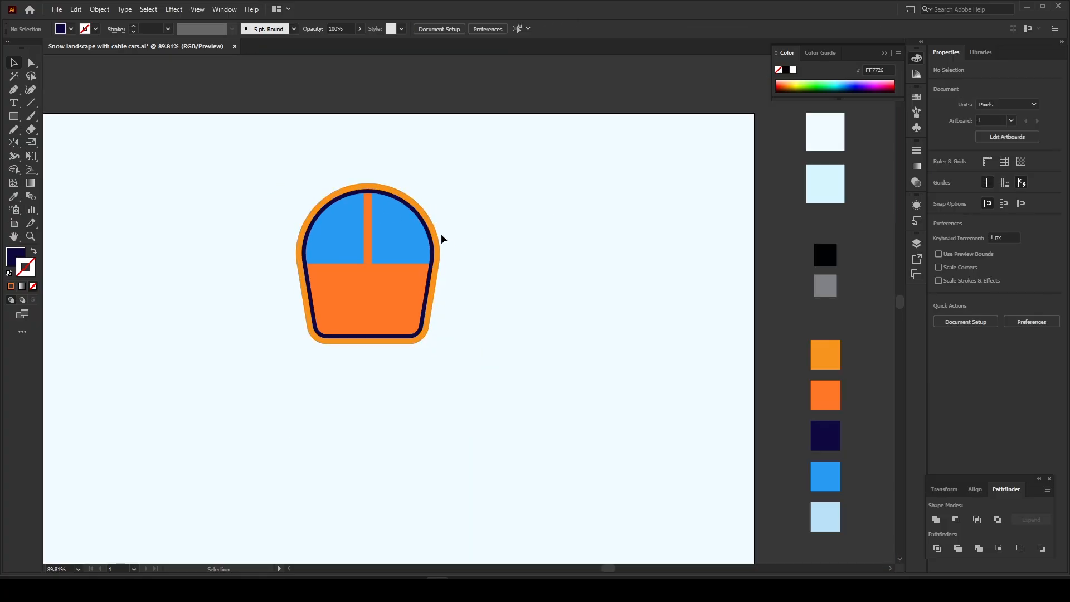
- Draw a horizontal rectangle about 93 by 13 px across the upper window area of the cabin
key(z)
drag(364, 225, 371, 223)
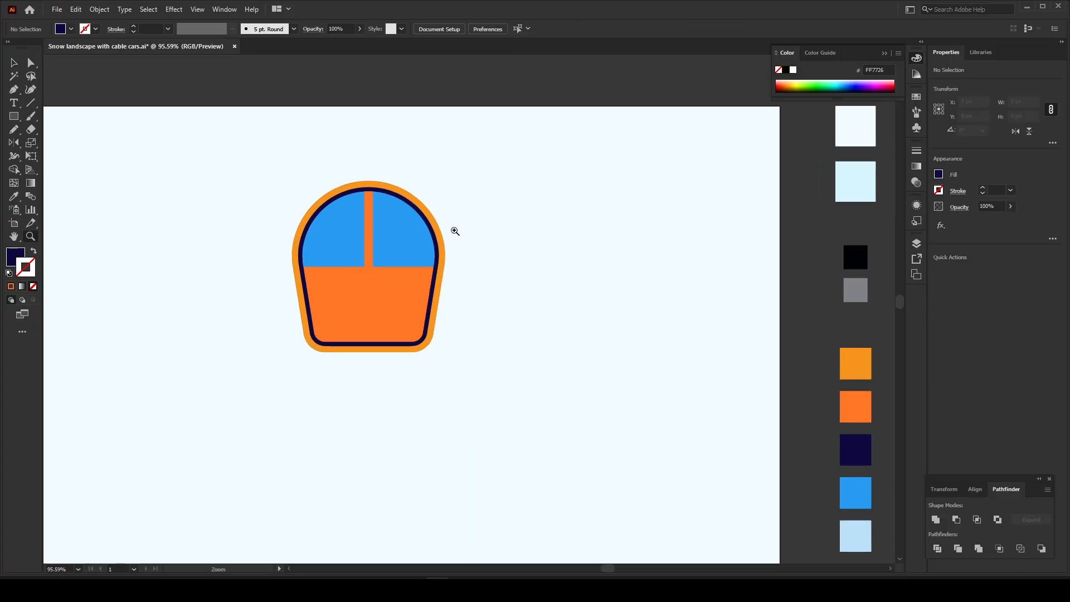
drag(460, 236, 443, 236)
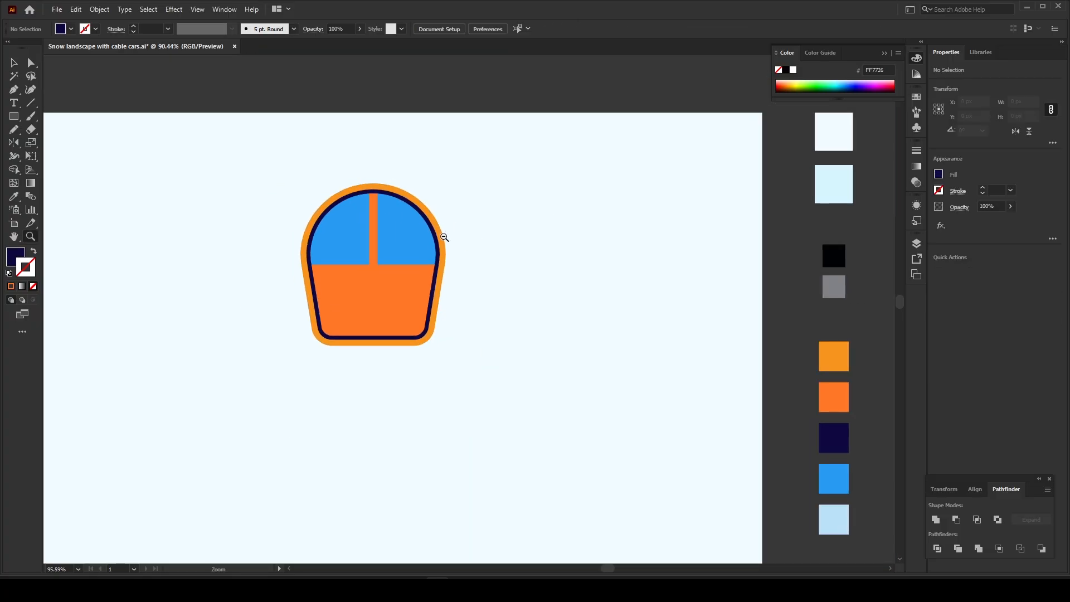
click(14, 117)
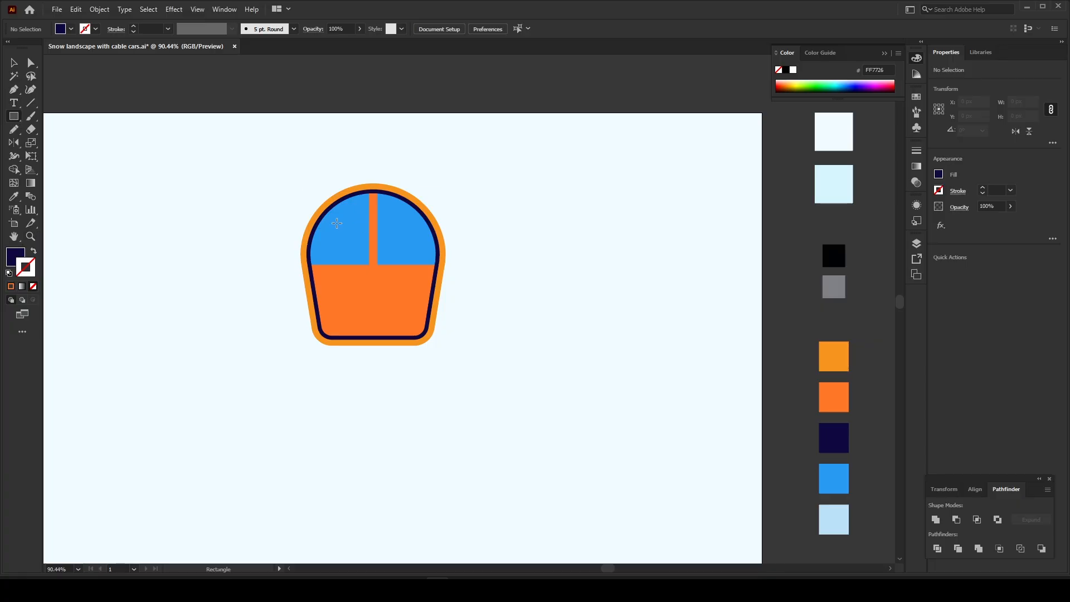
key(z)
drag(334, 200, 380, 201)
click(13, 119)
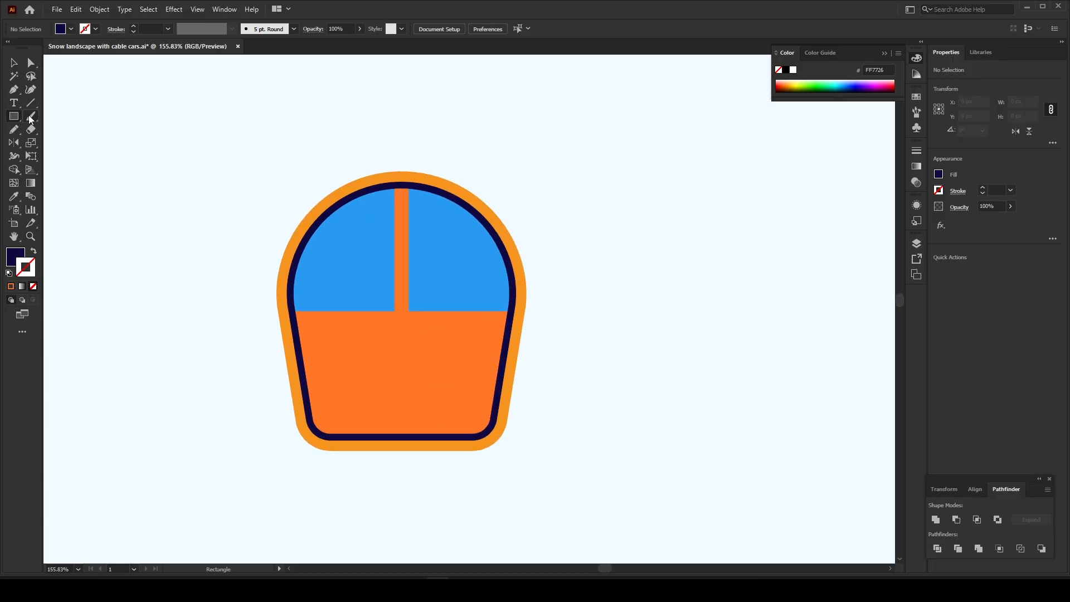
drag(332, 249, 440, 265)
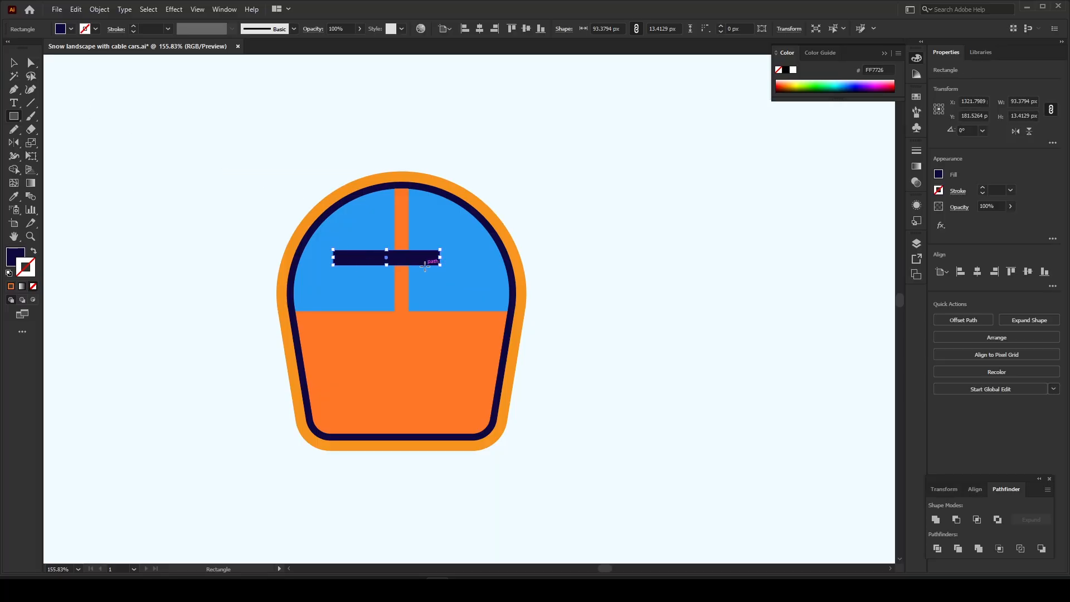
- Fully round the ends of the new bar with a corner radius of about 6.7 px
click(32, 63)
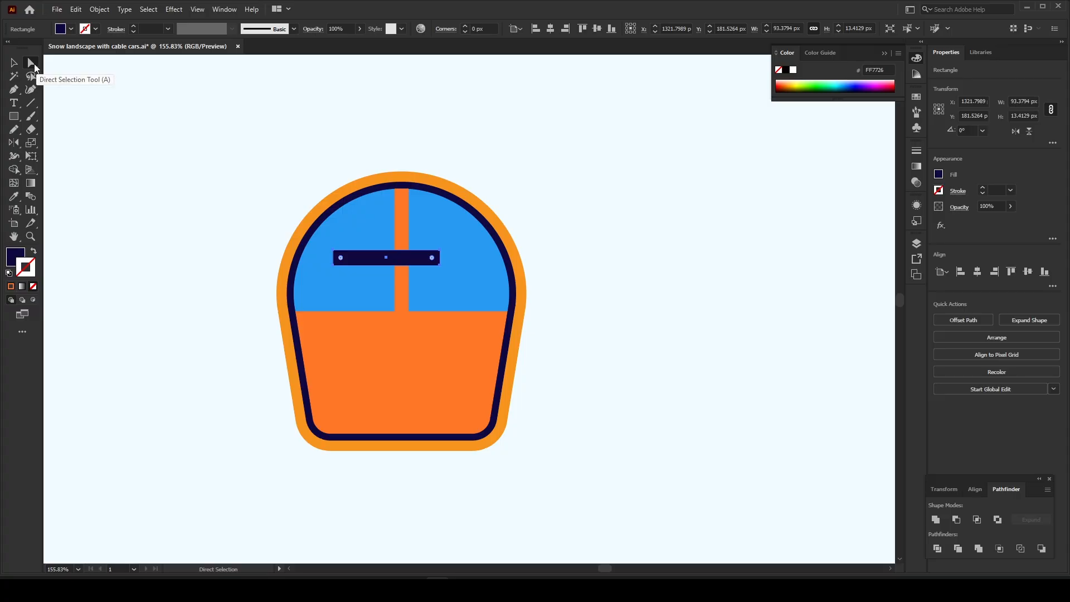
drag(341, 258, 360, 259)
click(20, 65)
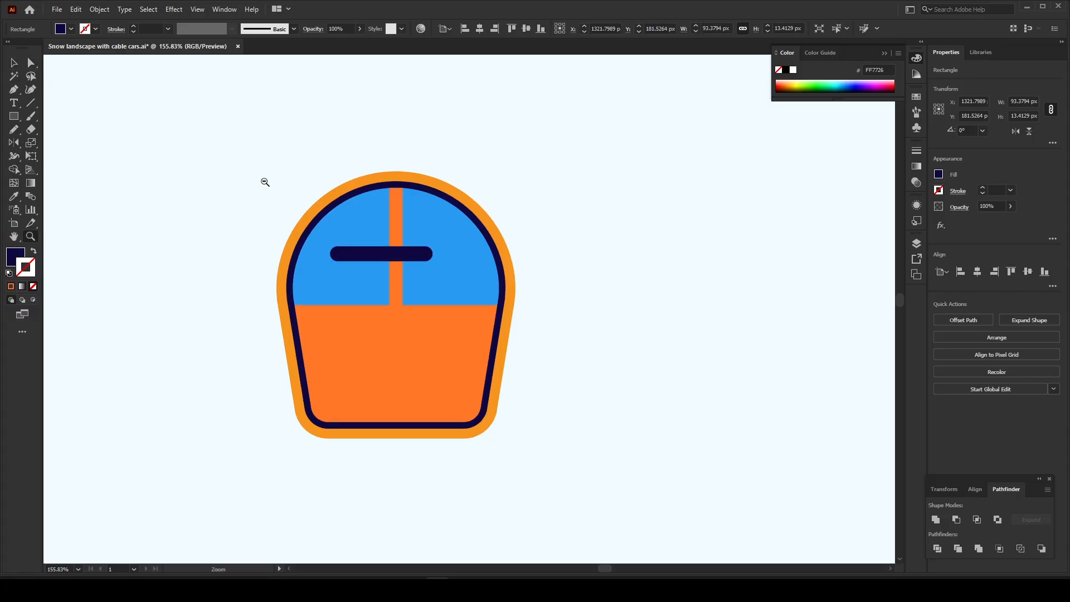
- Recolour the rounded bar with the light blue palette swatch and rotate it diagonally to about 43°
scroll(266, 181, down, 3)
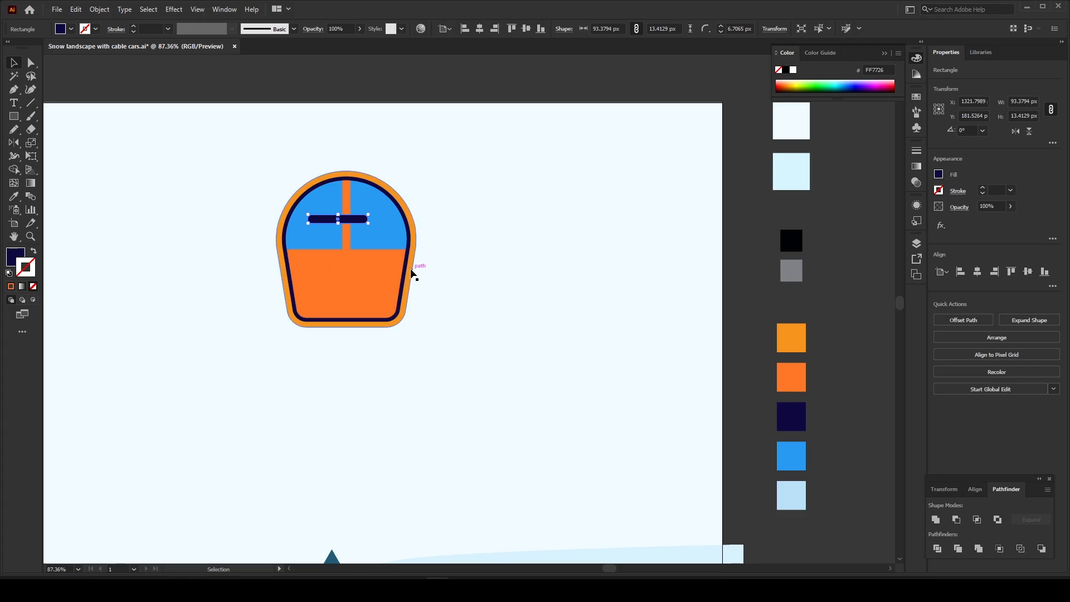
key(i)
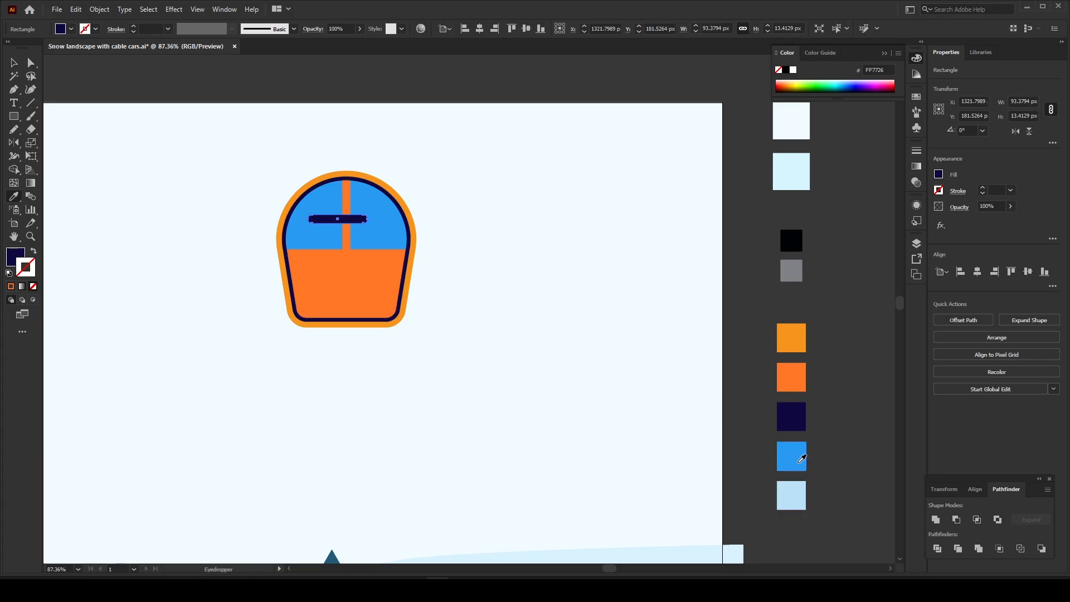
click(800, 493)
scroll(270, 170, up, 3)
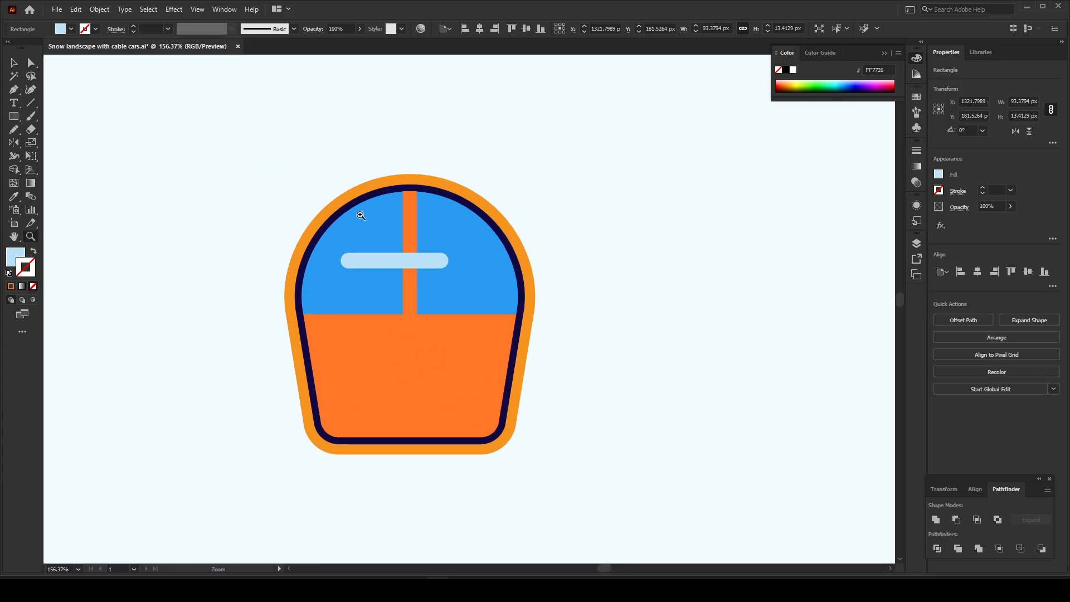
click(14, 64)
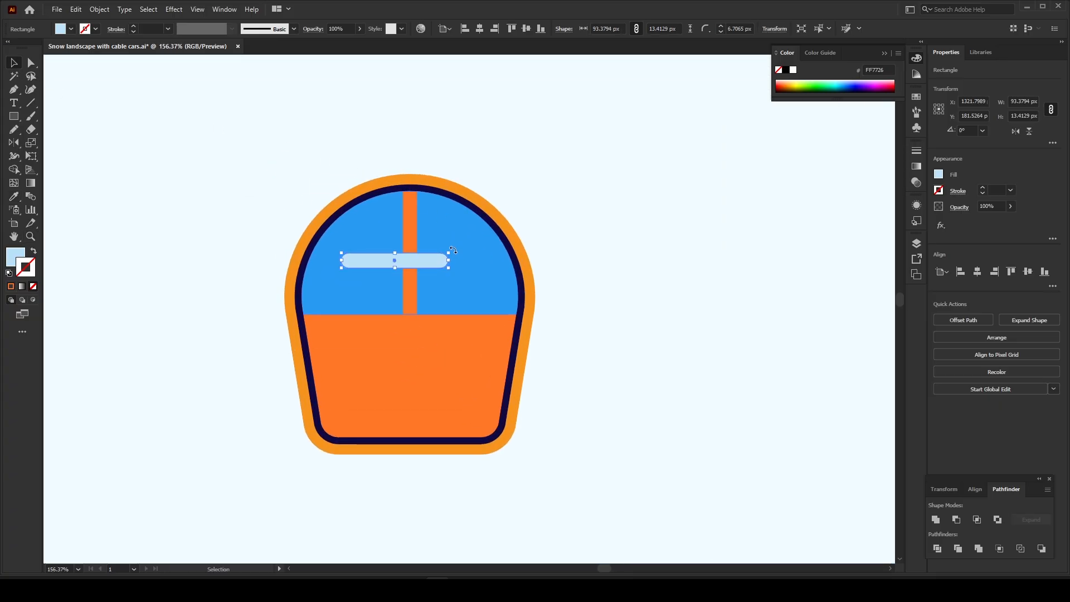
drag(452, 250, 422, 252)
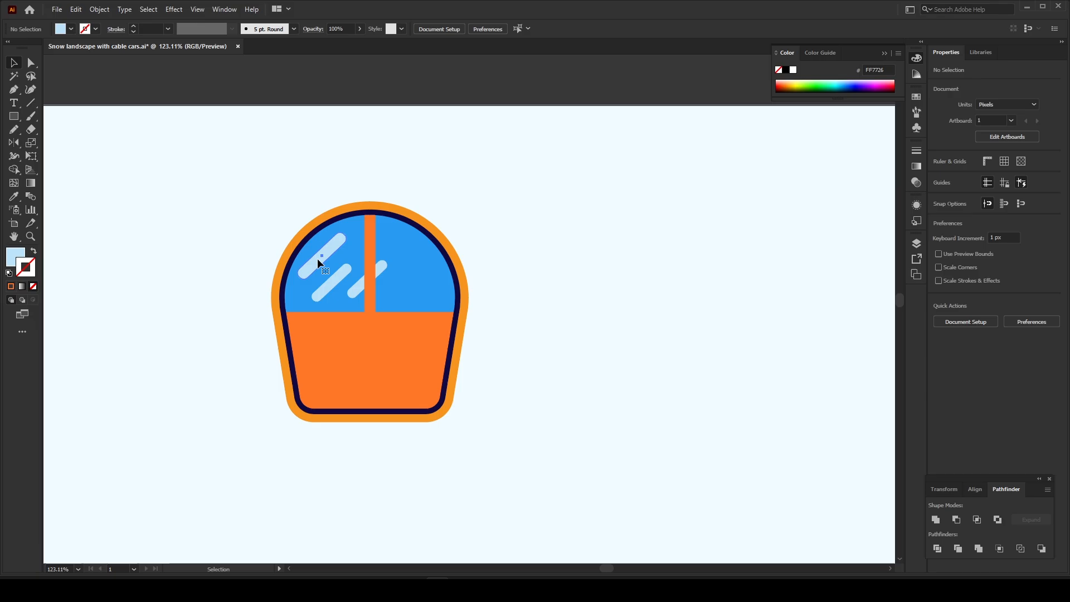
- Group the three diagonal light blue highlight bars and set the group's opacity to 55%
click(317, 260)
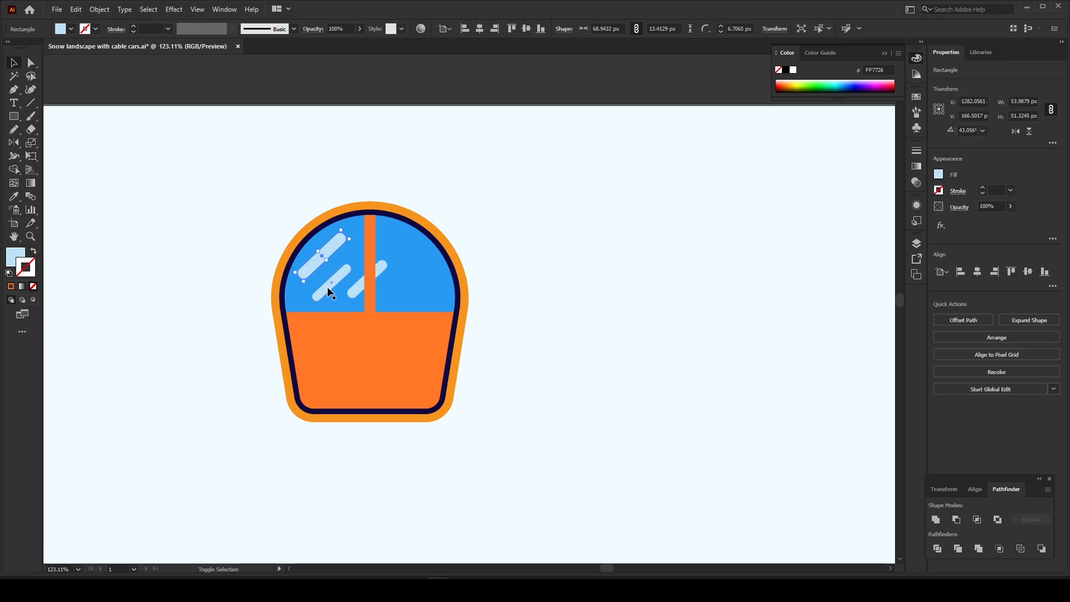
shift+click(328, 288)
shift+click(357, 288)
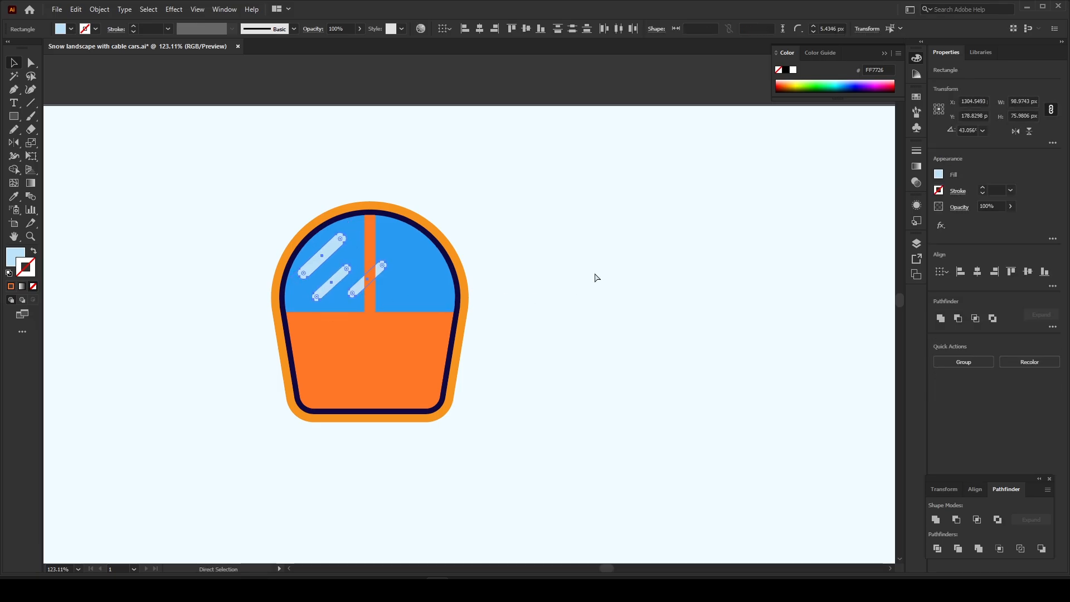
key(ctrl+g)
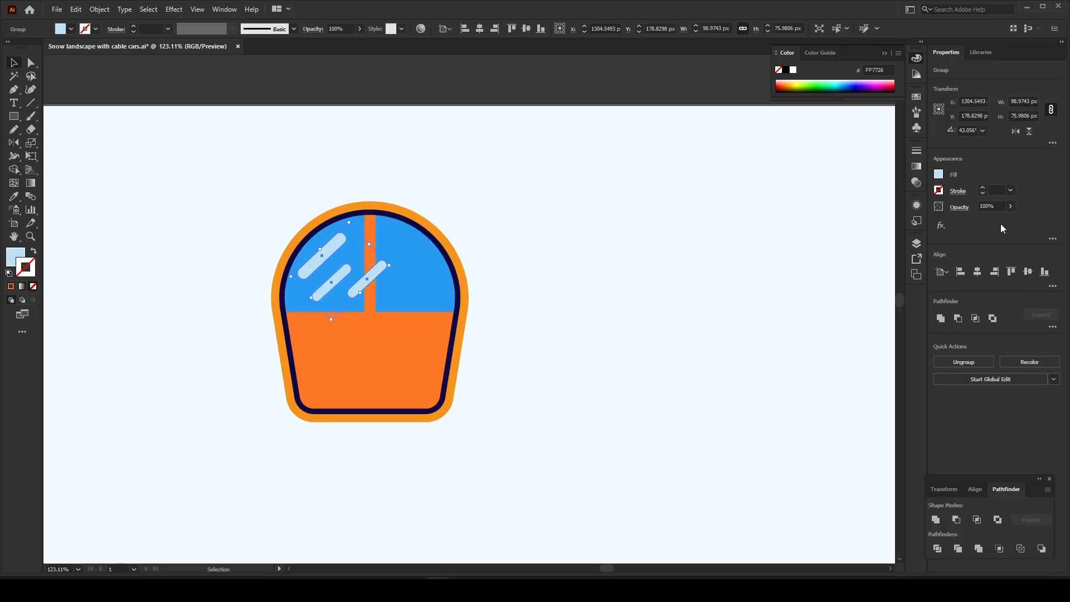
click(994, 205)
click(521, 69)
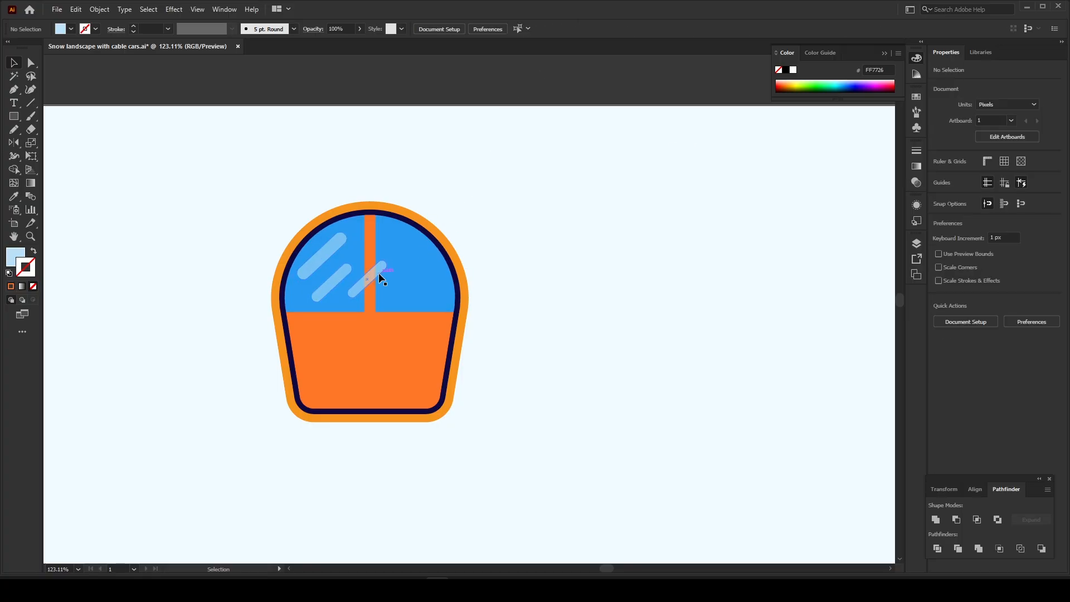
- Arrange the window highlight group behind the vertical orange divider
key(z)
drag(348, 267, 383, 273)
click(15, 63)
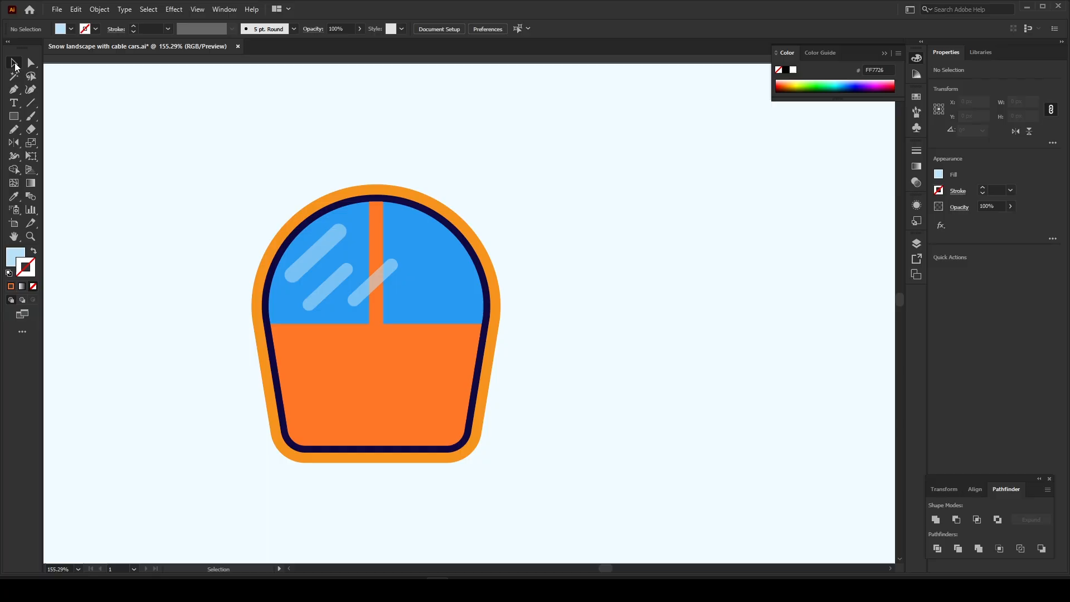
click(377, 273)
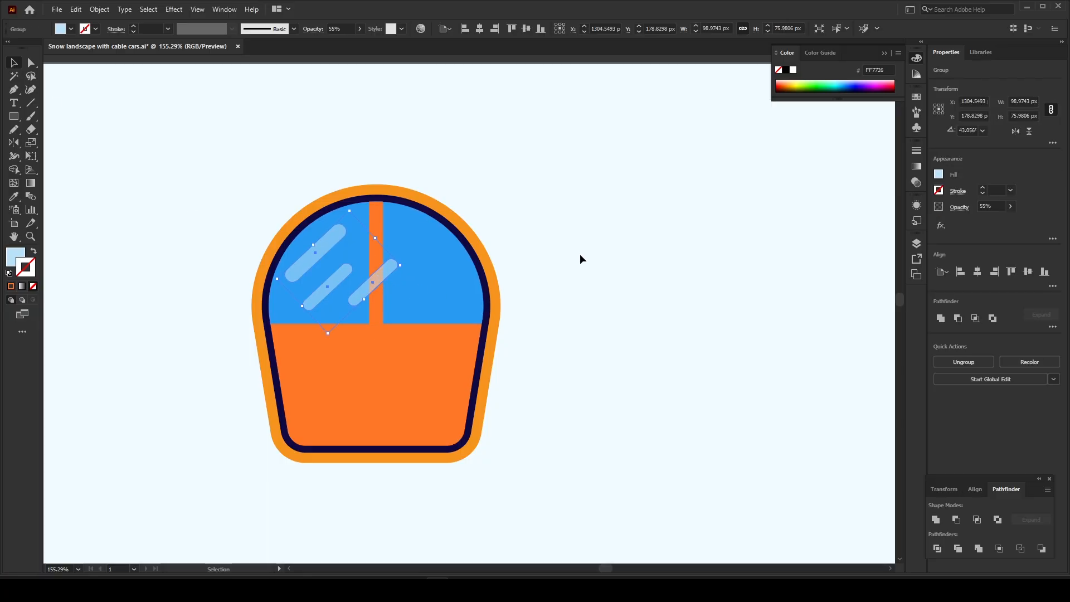
key(a)
key(v)
click(375, 226)
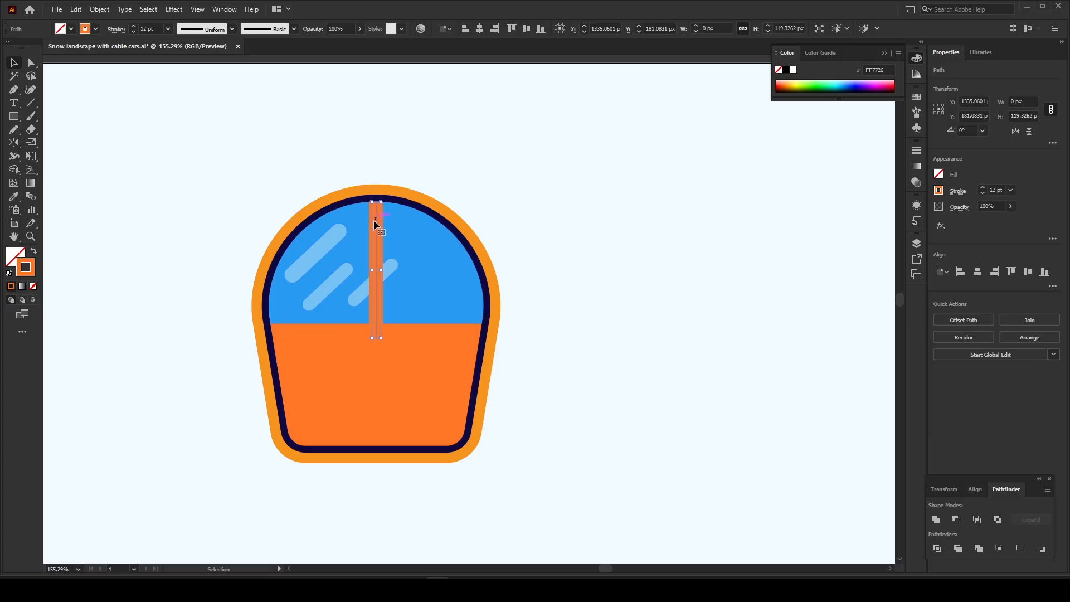
key(ctrl+shift+a)
- Group all the cabin parts and move the group down and left in the sky, to about X 1273, Y 314 px
key(z)
drag(414, 239, 245, 283)
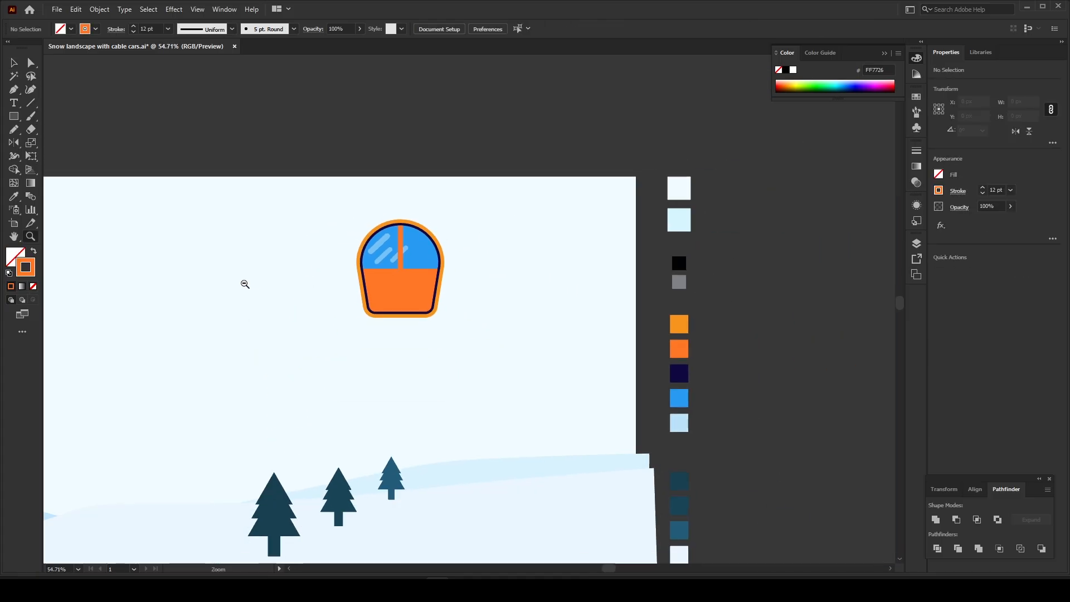
drag(382, 256, 443, 297)
key(v)
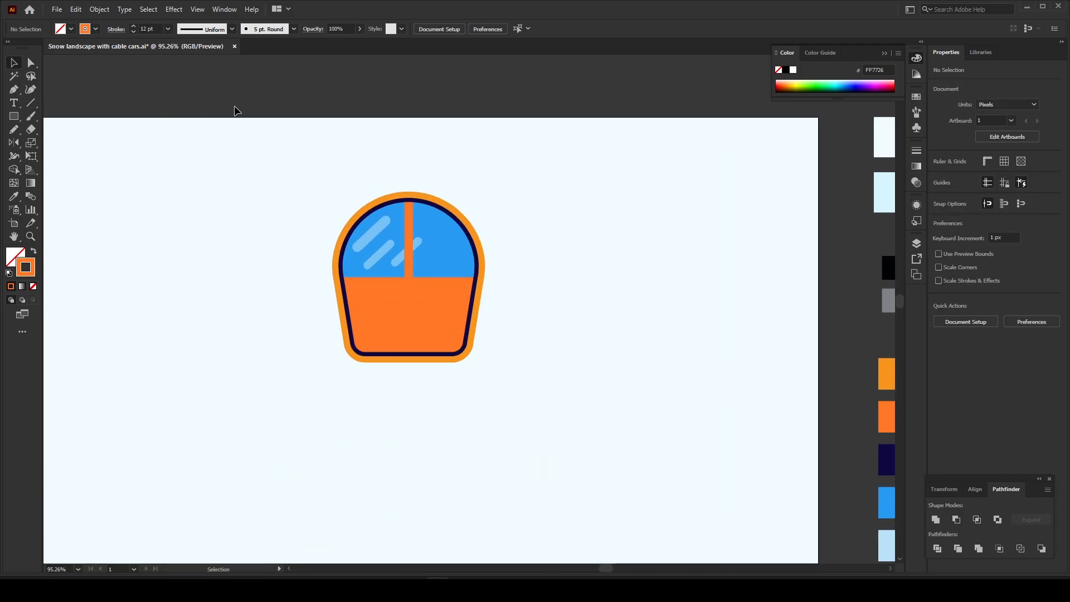
drag(355, 211, 356, 213)
drag(297, 174, 324, 216)
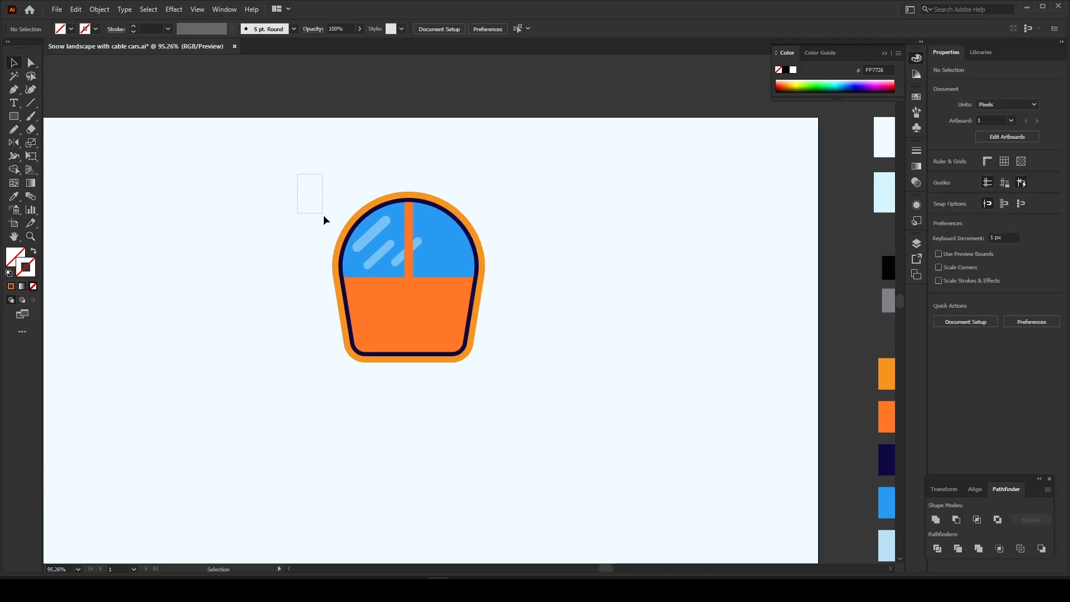
drag(299, 170, 519, 411)
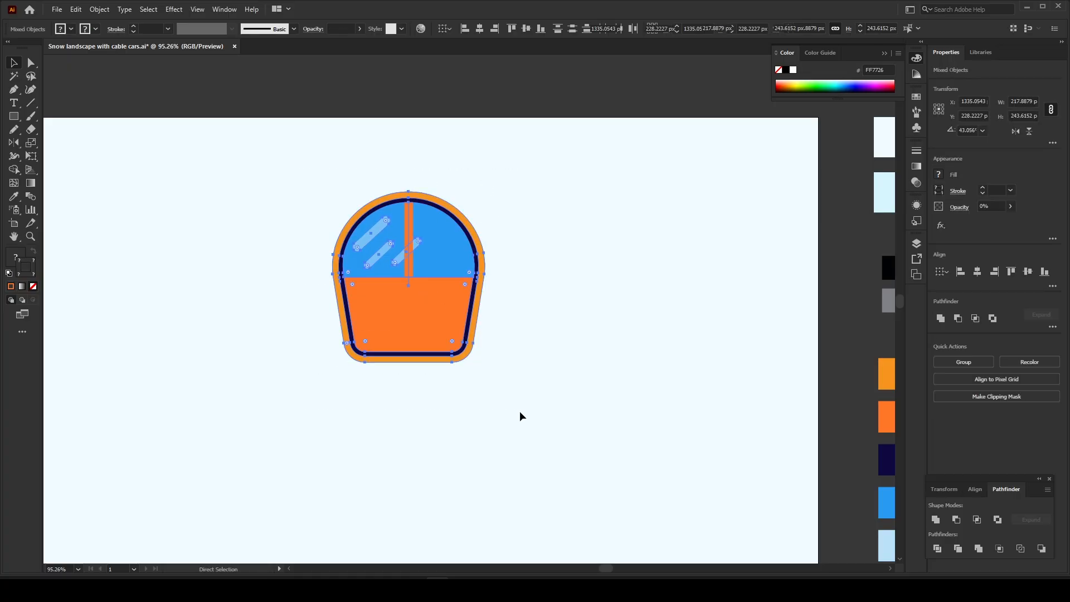
drag(403, 273, 359, 333)
key(z)
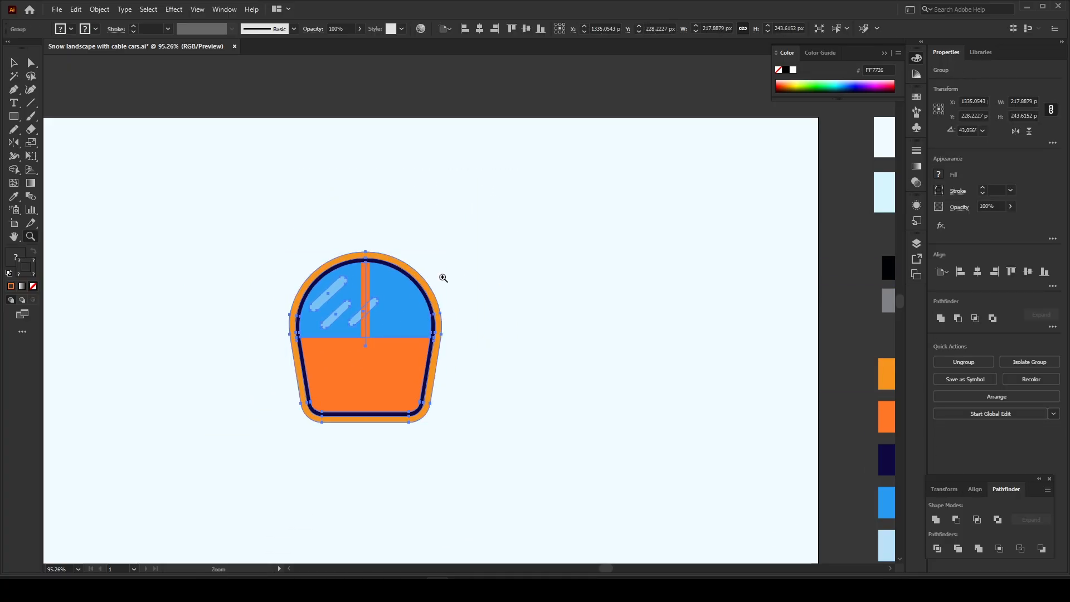
mouse_move(452, 251)
mouse_down()
mouse_move(368, 299)
mouse_move(437, 258)
mouse_up()
click(14, 63)
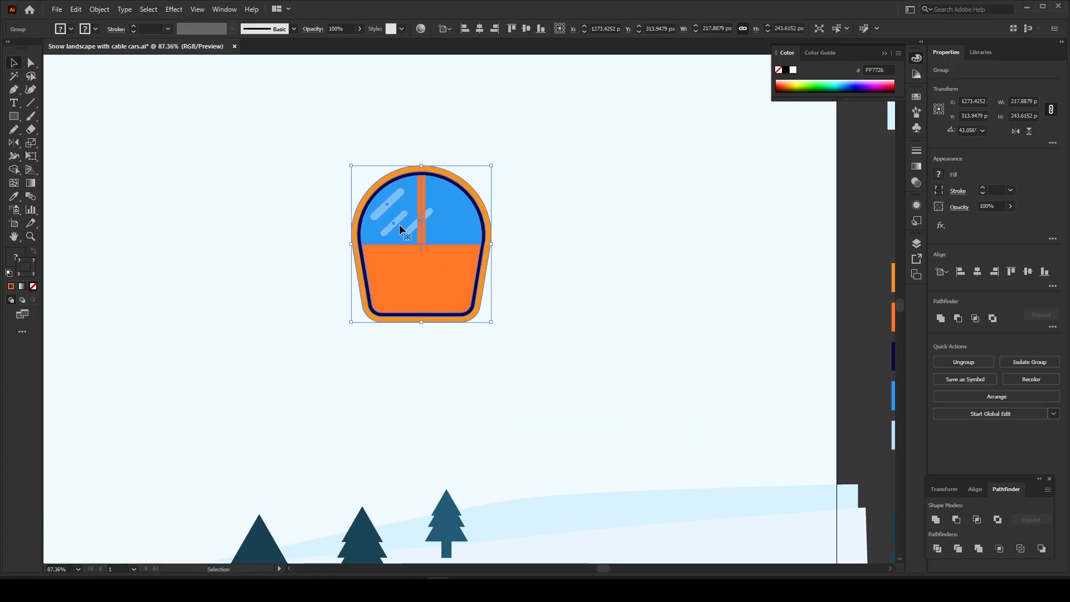
- Move the cabin group straight down in the sky to about Y 428 px and deselect it
drag(399, 224, 406, 289)
drag(512, 214, 585, 224)
key(z)
drag(443, 196, 366, 244)
drag(529, 191, 524, 227)
click(19, 67)
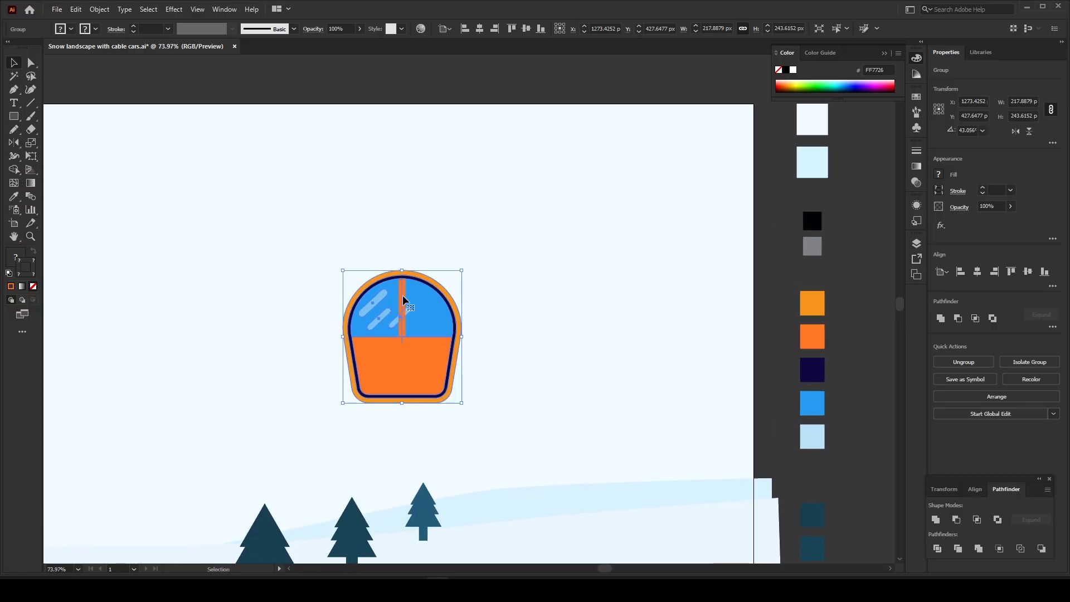
drag(402, 295, 435, 301)
click(416, 250)
key(z)
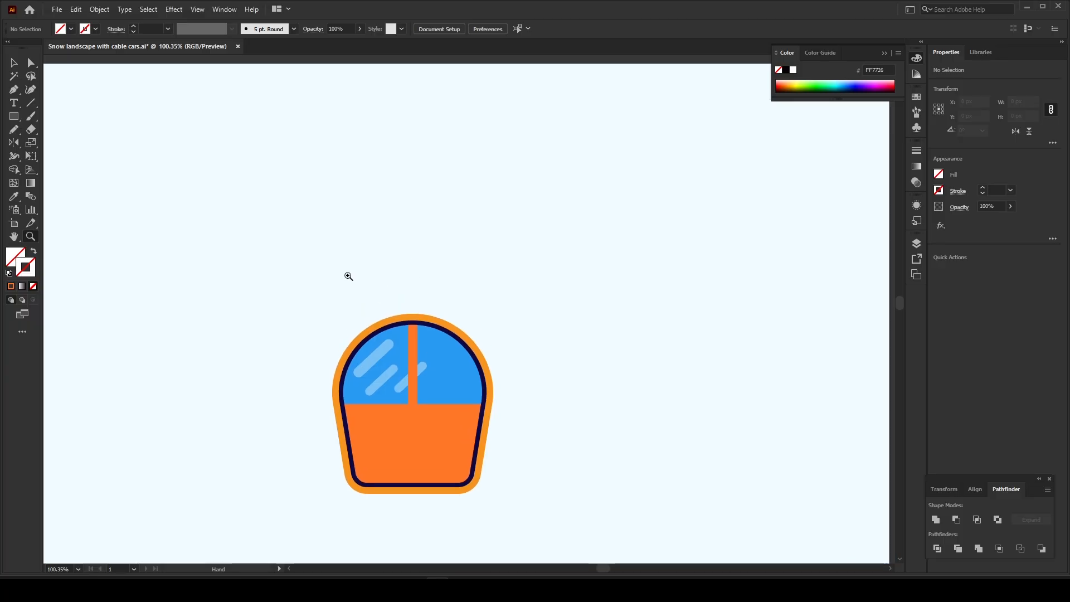
- Draw a rectangle about 91 × 34 px just above the cabin roof and fill it with the light orange palette swatch
click(15, 118)
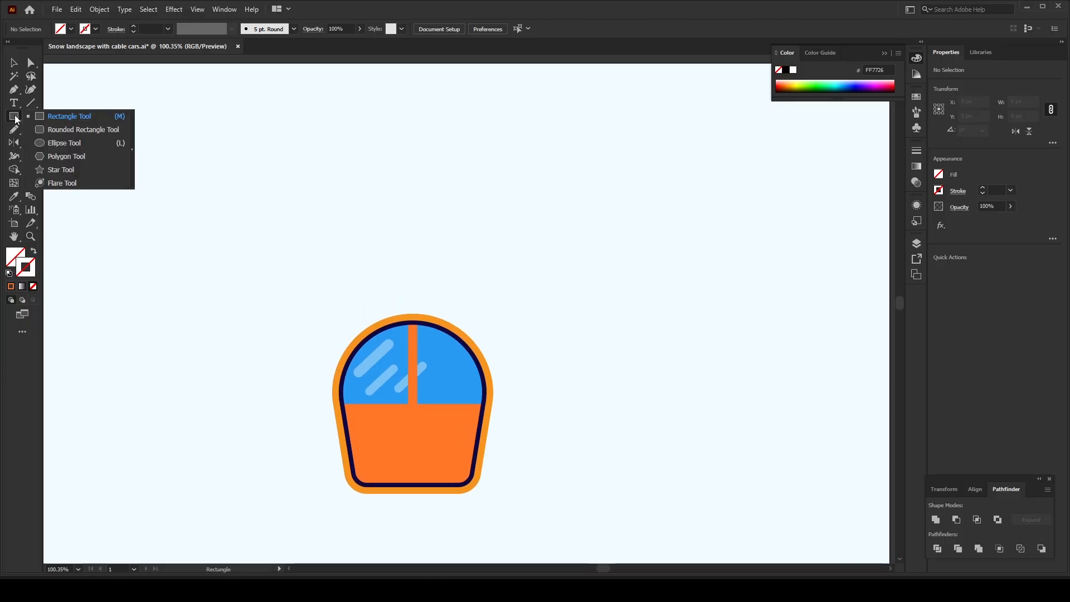
click(43, 120)
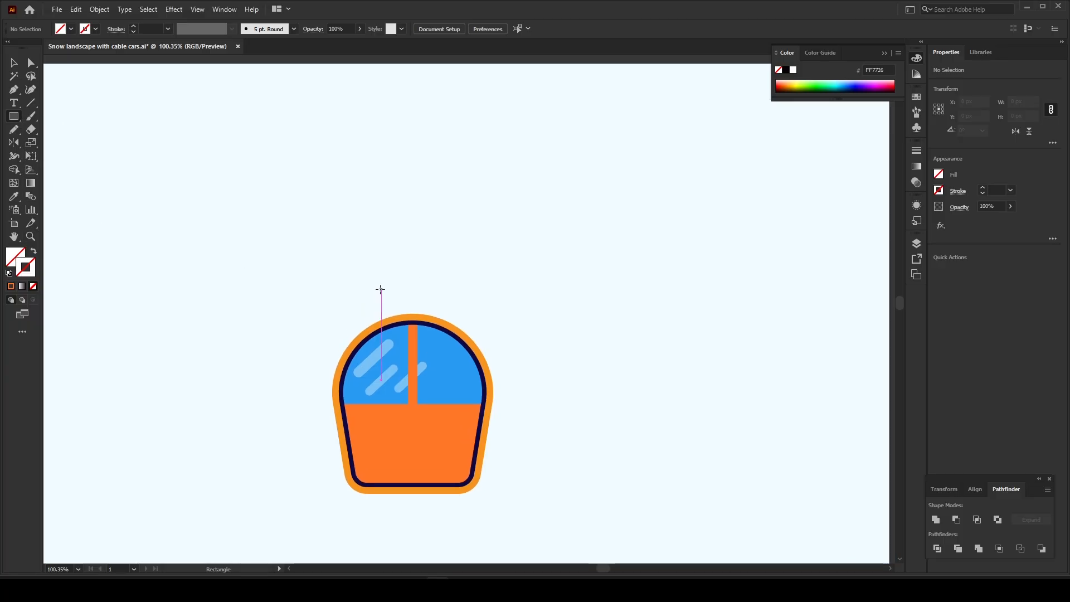
drag(380, 289, 443, 313)
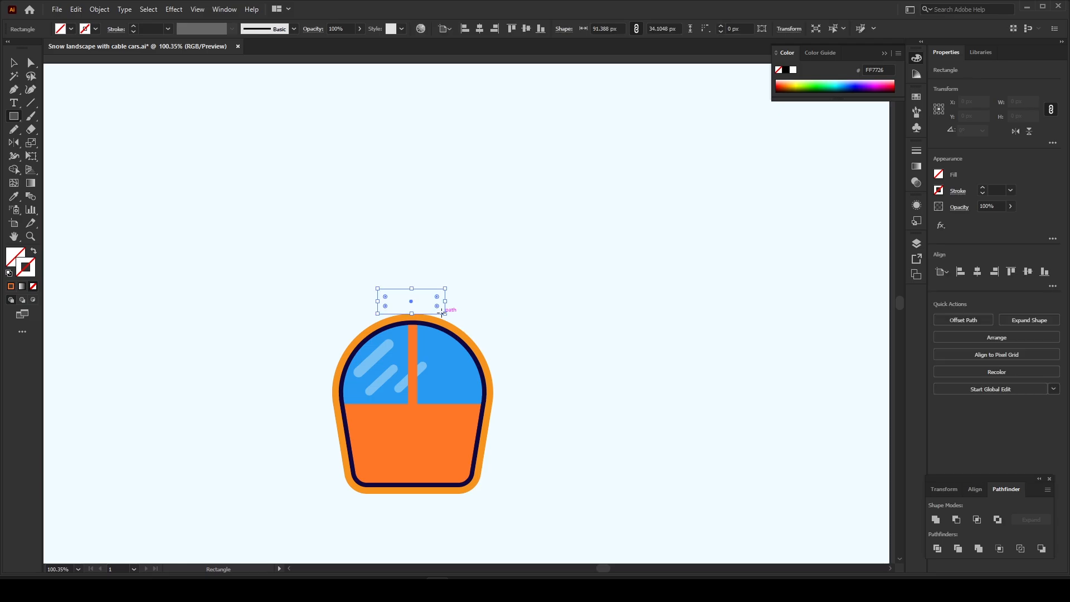
click(18, 64)
key(z)
drag(320, 250, 271, 268)
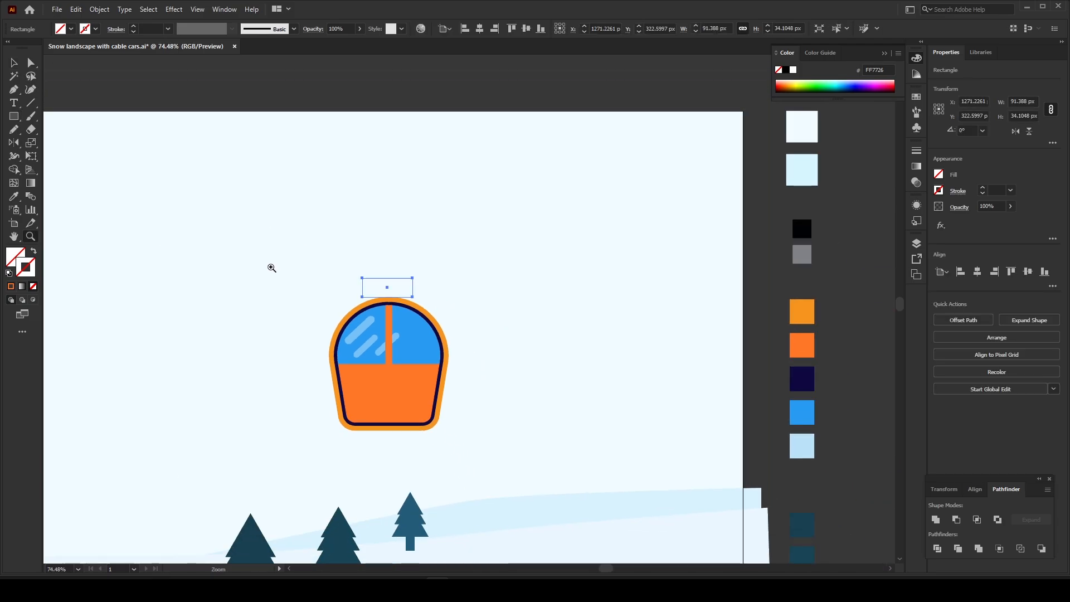
key(i)
click(800, 308)
- Round the new rectangle's corners fully, to a radius of about 17 px
key(z)
drag(374, 301, 462, 344)
key(a)
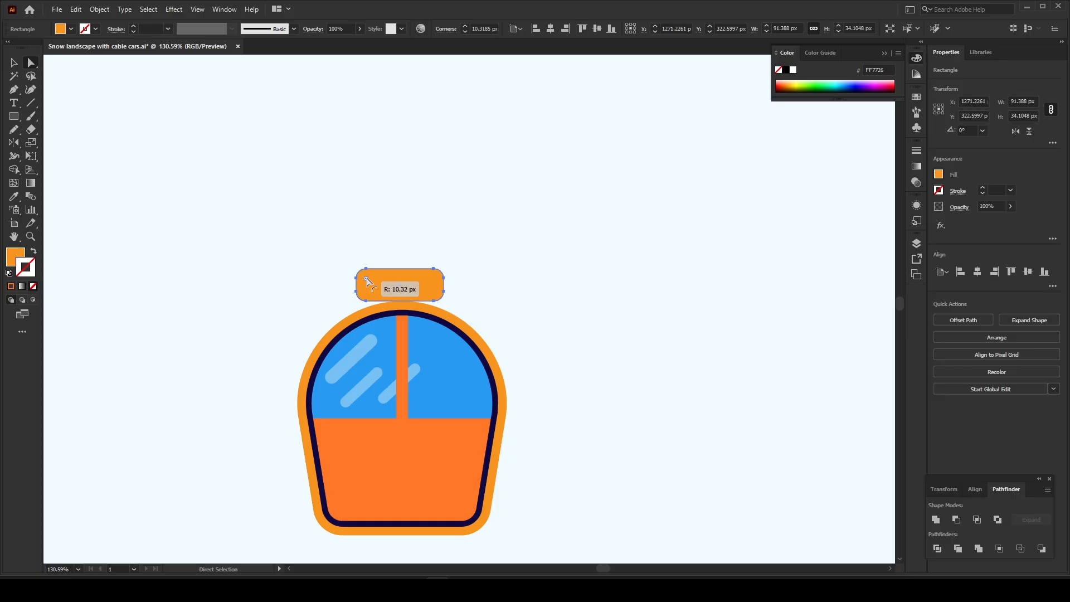
drag(366, 279, 409, 285)
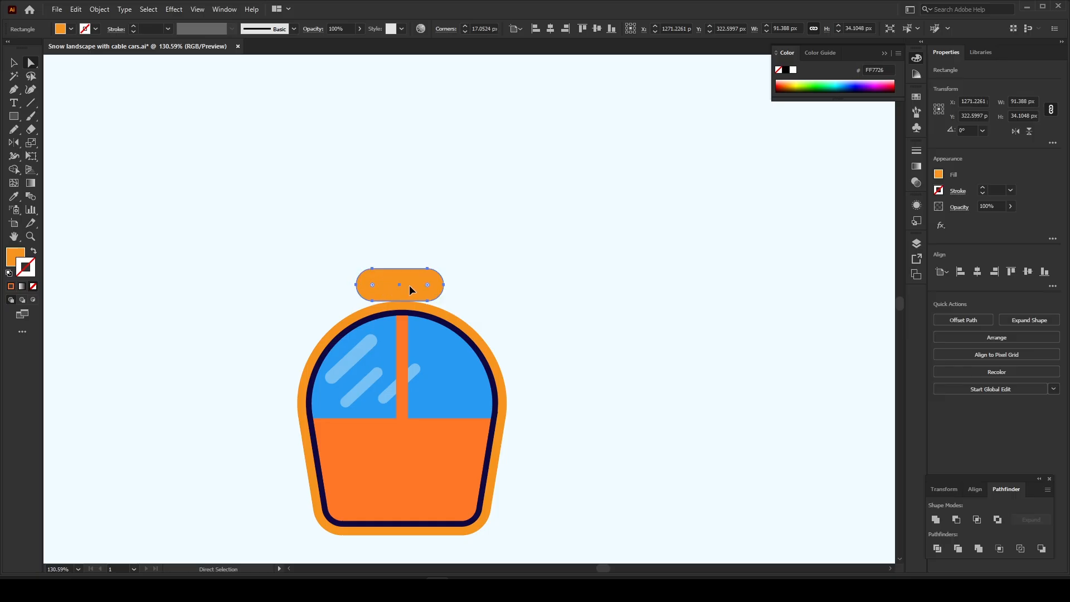
- Narrow the rounded bar to about 75 px and lower it onto the cabin roof, centred at about X 1273 px
click(16, 64)
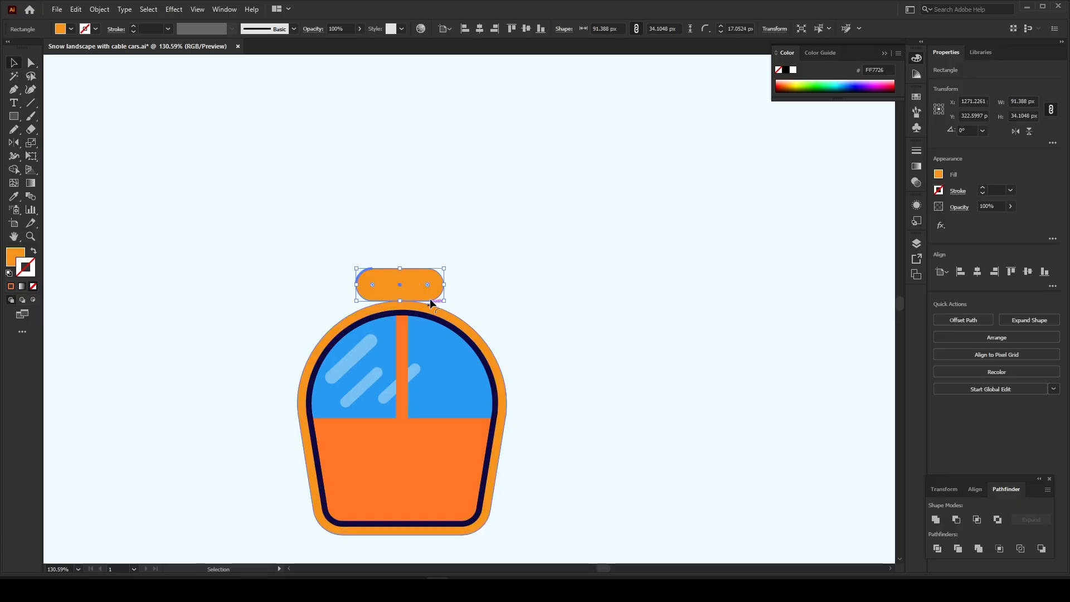
mouse_move(427, 283)
mouse_down()
mouse_move(439, 291)
mouse_move(416, 281)
mouse_up()
key(z)
drag(462, 325, 423, 301)
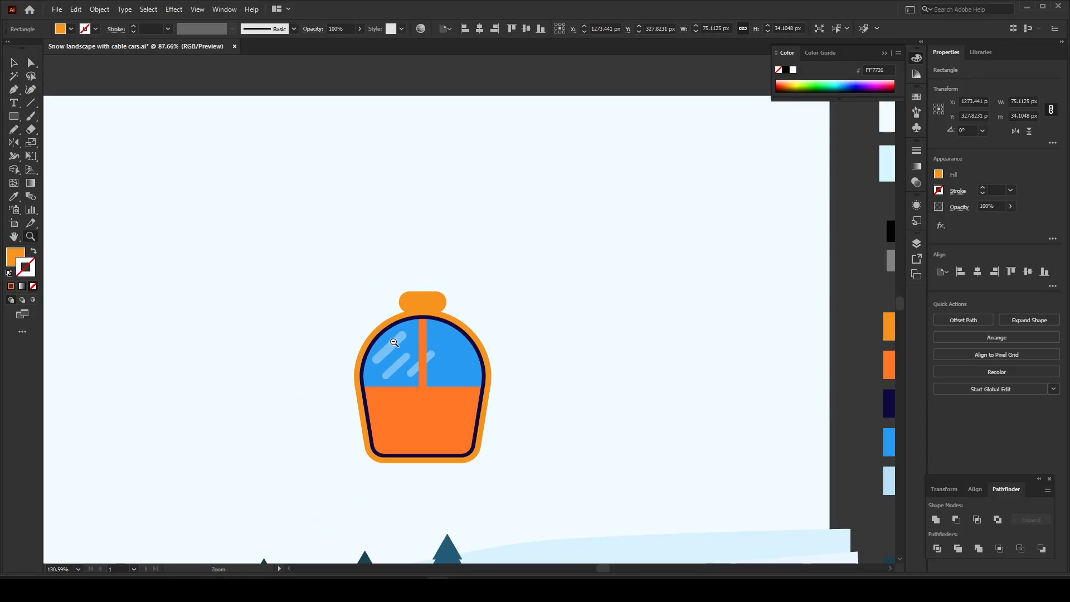
- Draw a narrow upright rectangle about 17 × 54 px rising from the rounded bar
key(space)
drag(413, 253, 401, 273)
click(13, 67)
drag(13, 115, 45, 116)
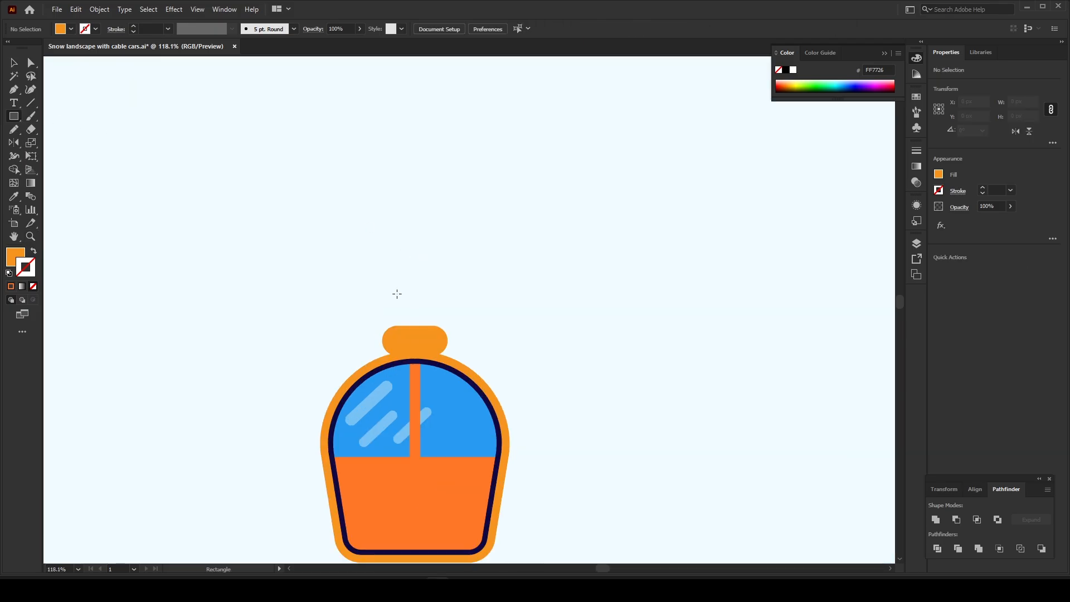
drag(398, 288, 411, 335)
key(v)
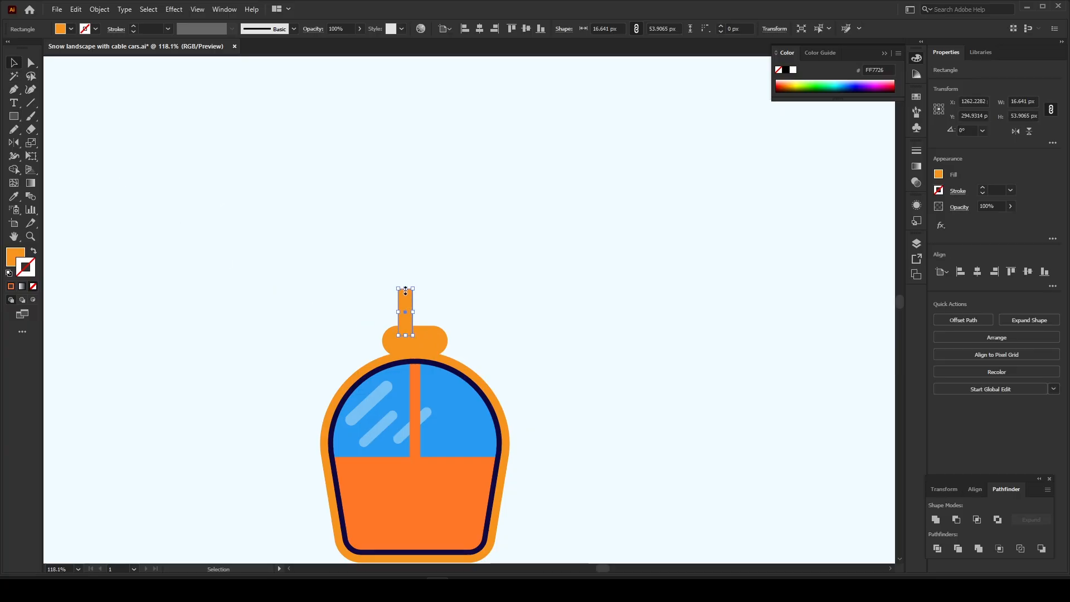
- Scale the upright post down to about 13 × 42 px and duplicate it to the right, leaving a small gap
drag(406, 289, 428, 317)
click(428, 296)
scroll(428, 319, up, 2)
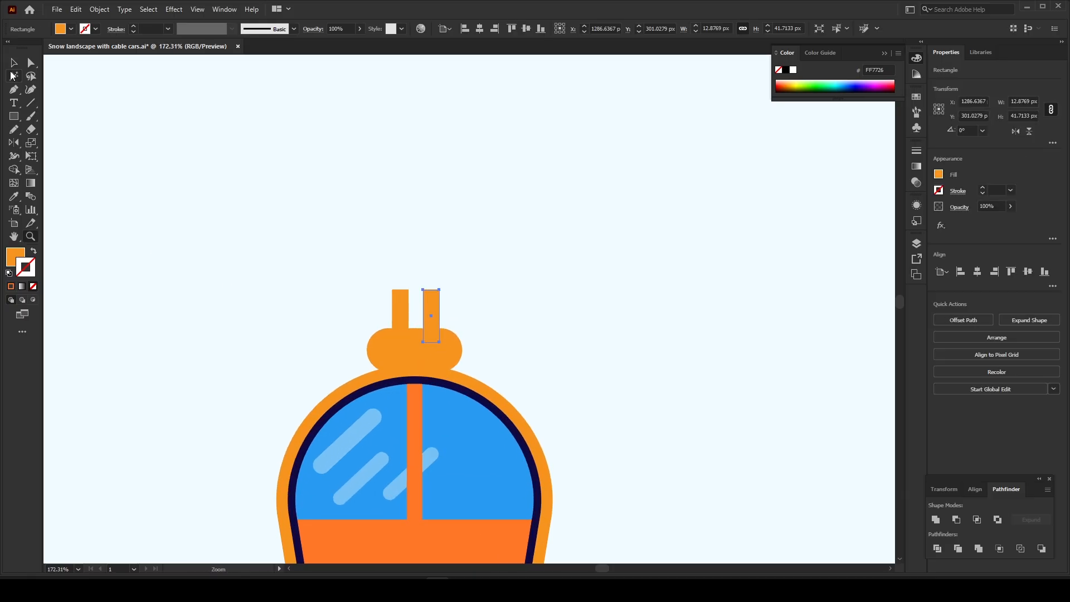
- Group the two upright posts and centre them horizontally on the rounded bar
shift+click(396, 318)
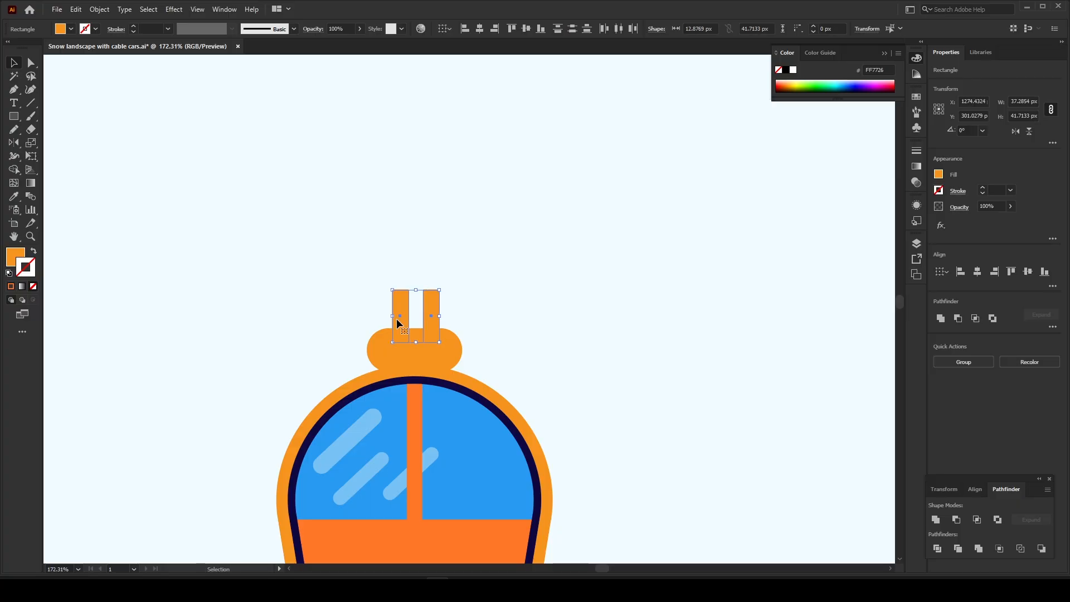
click(492, 301)
scroll(417, 285, down, 1)
click(419, 288)
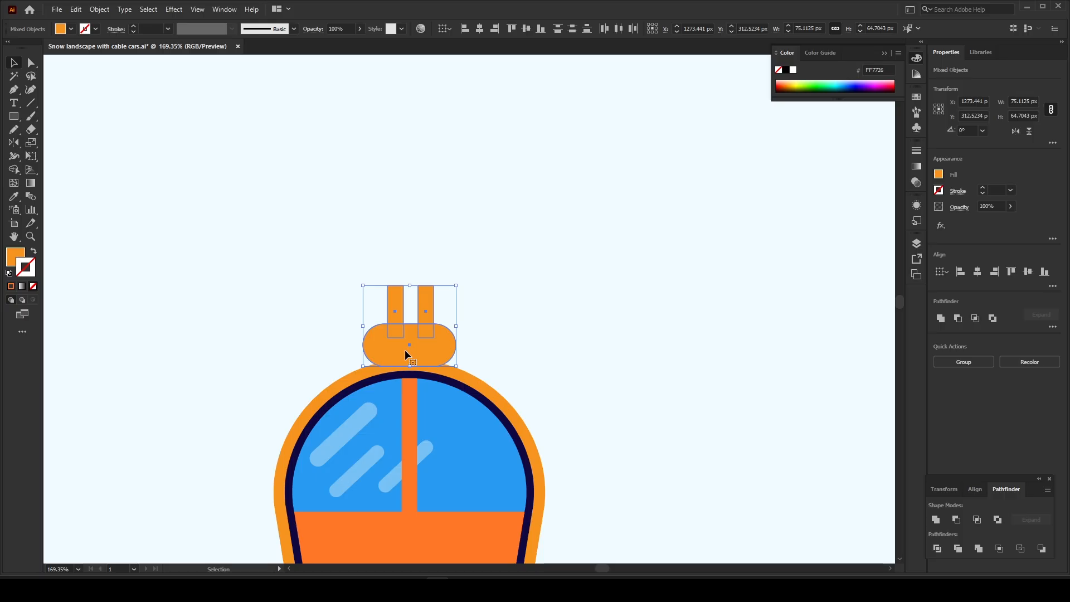
click(478, 30)
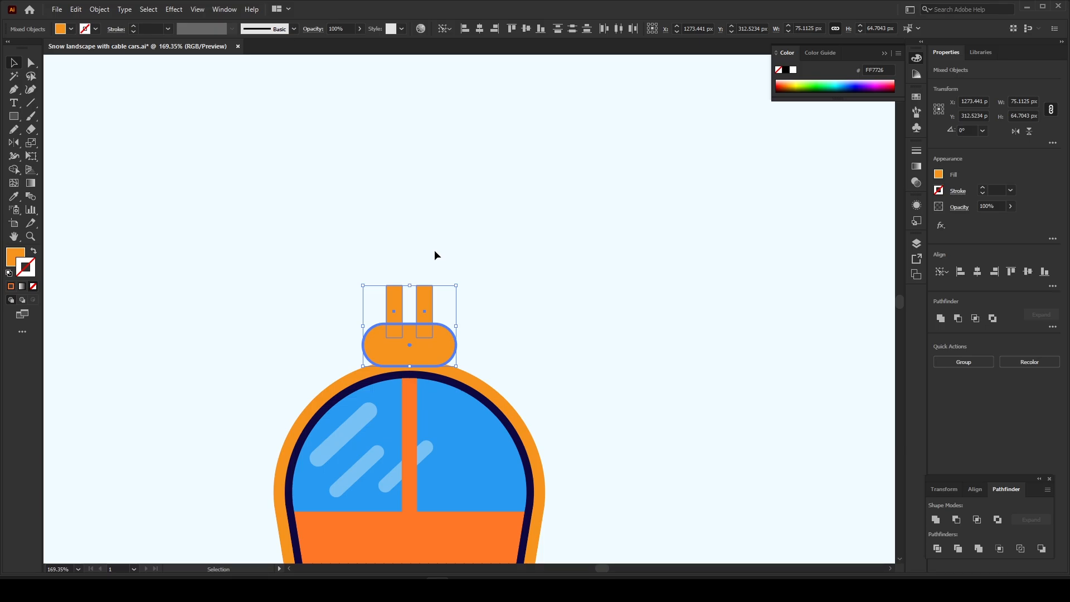
click(455, 294)
click(432, 291)
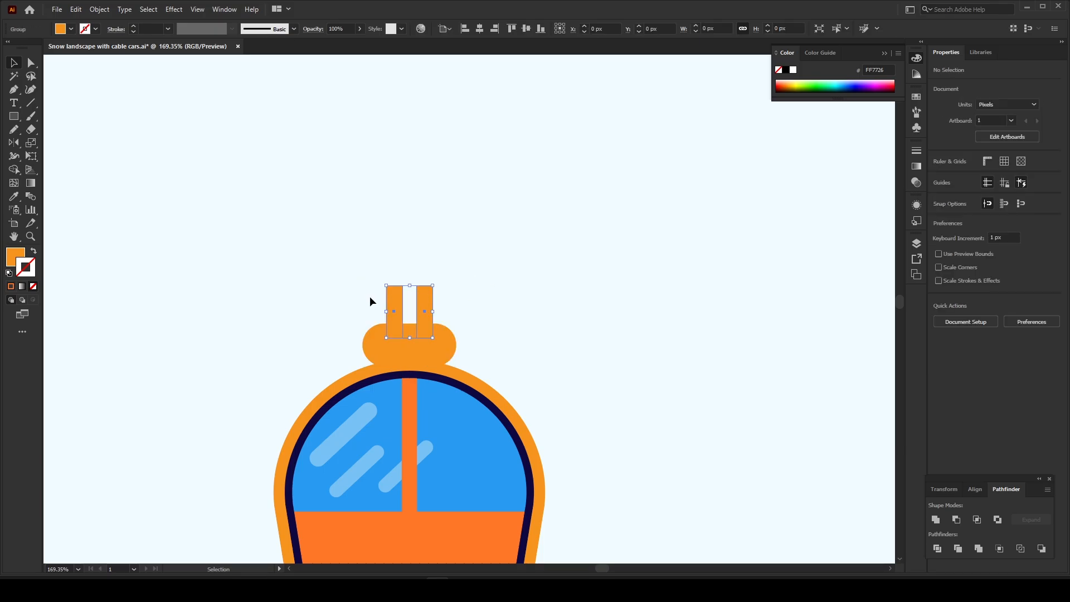
- Draw an L-shaped path with the Pen tool, about 86 px across the posts and about 216 px straight up
click(467, 261)
drag(464, 261, 442, 276)
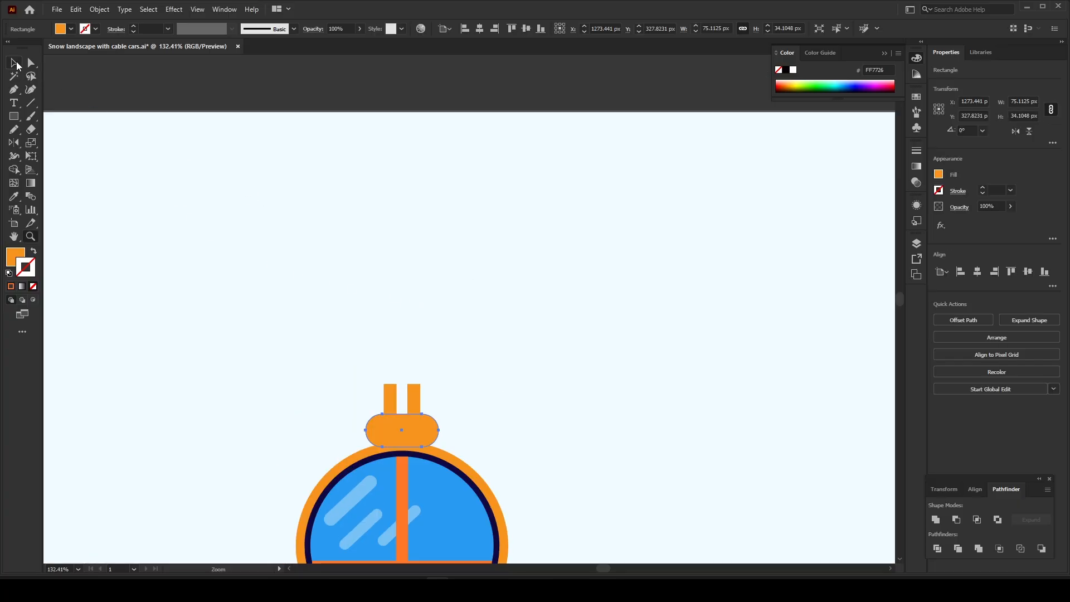
click(15, 62)
click(143, 117)
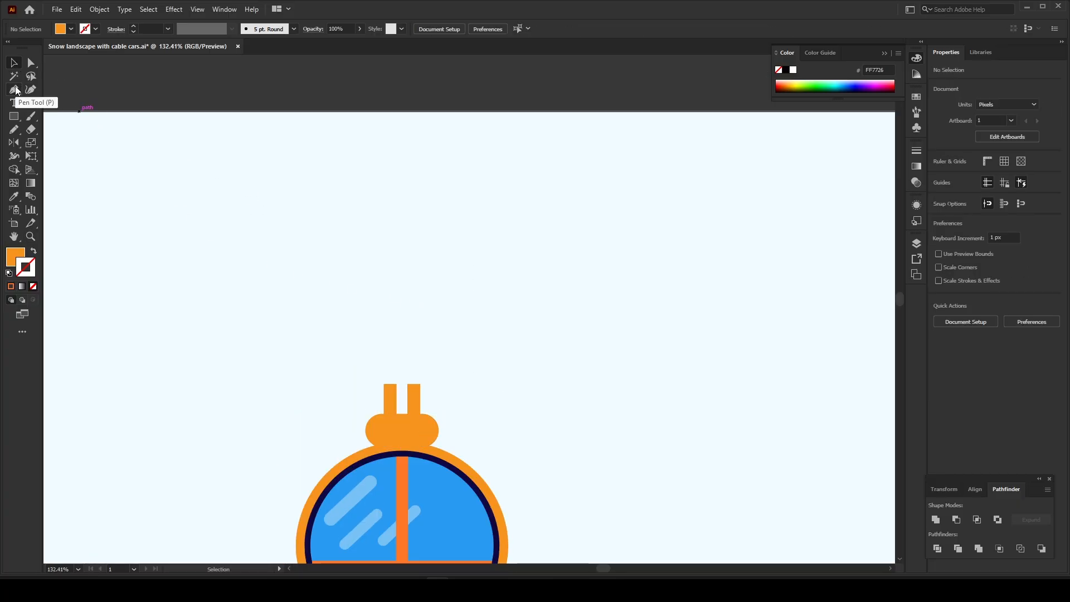
click(15, 89)
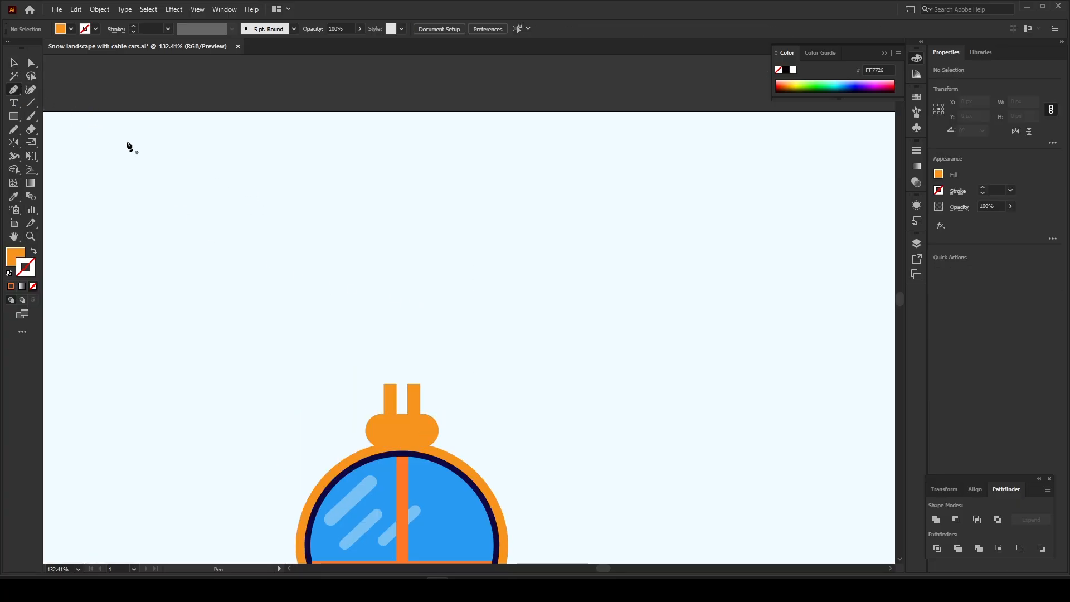
click(361, 398)
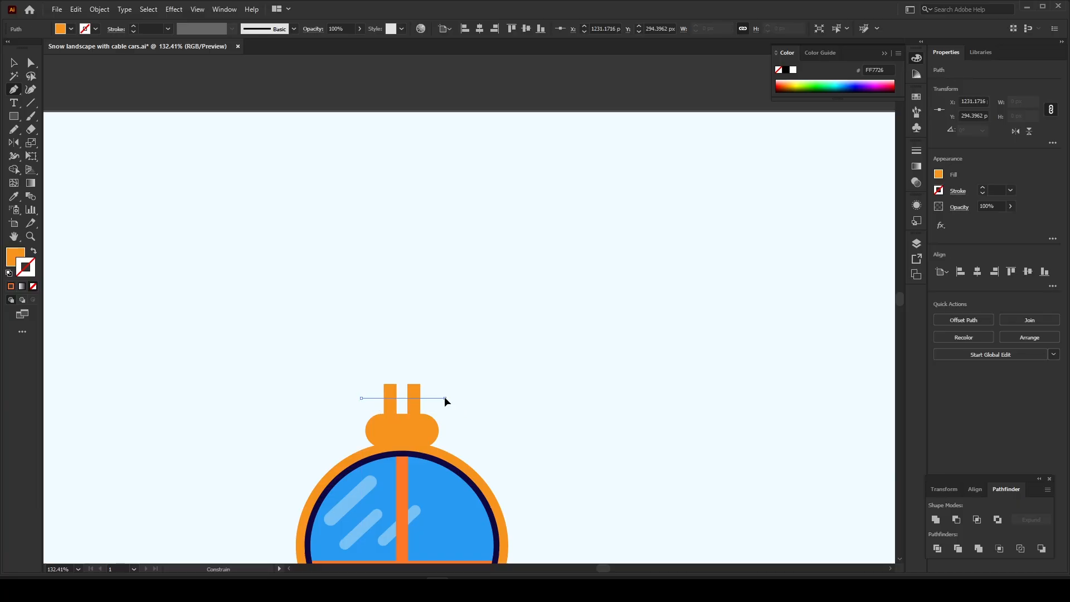
click(444, 398)
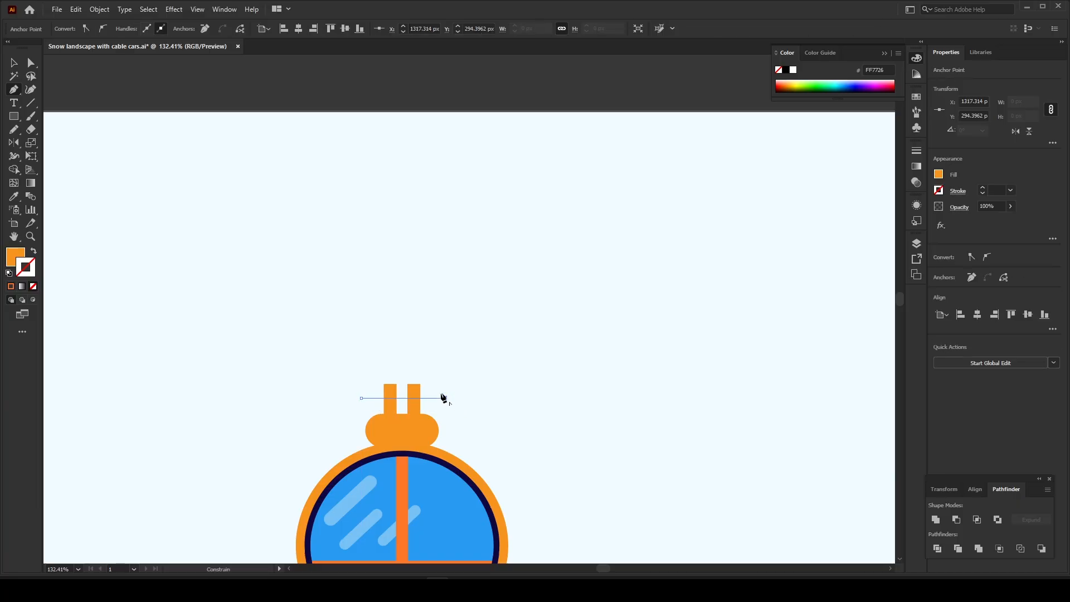
click(445, 188)
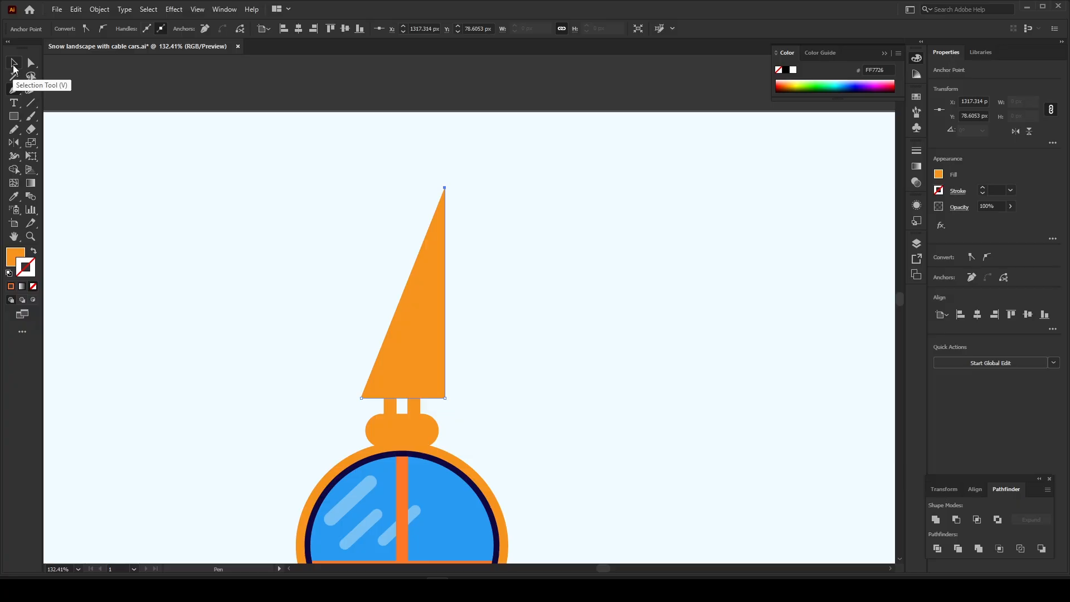
- Swap the L-shaped path's fill and stroke so it has an orange stroke and no fill
click(13, 66)
key(z)
drag(328, 187, 328, 234)
click(14, 63)
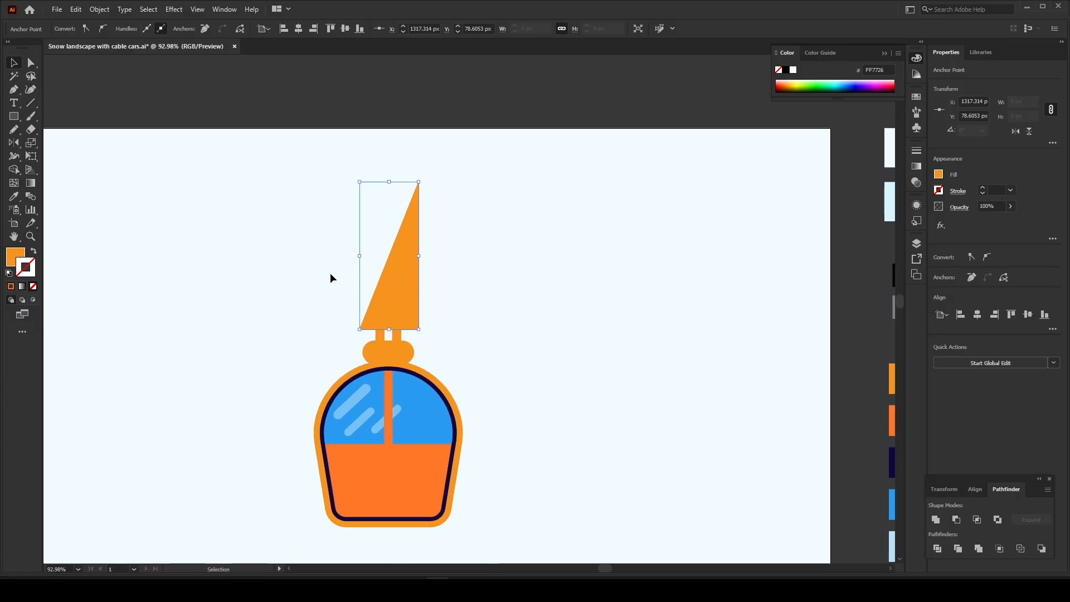
click(33, 250)
- Set the L-shaped path's stroke weight to 5 pt
key(z)
drag(409, 283, 474, 326)
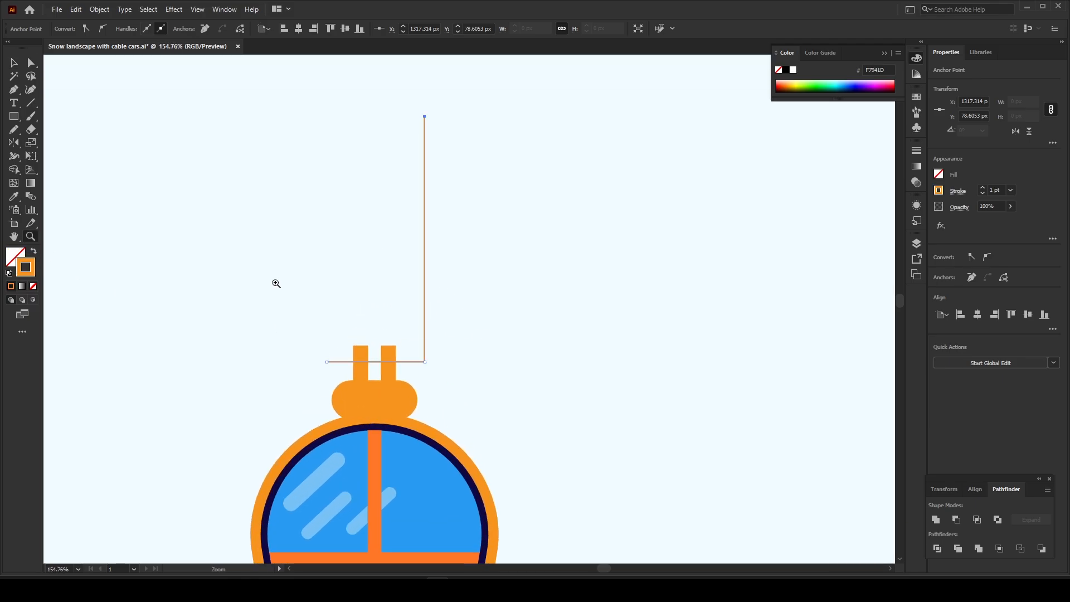
click(32, 63)
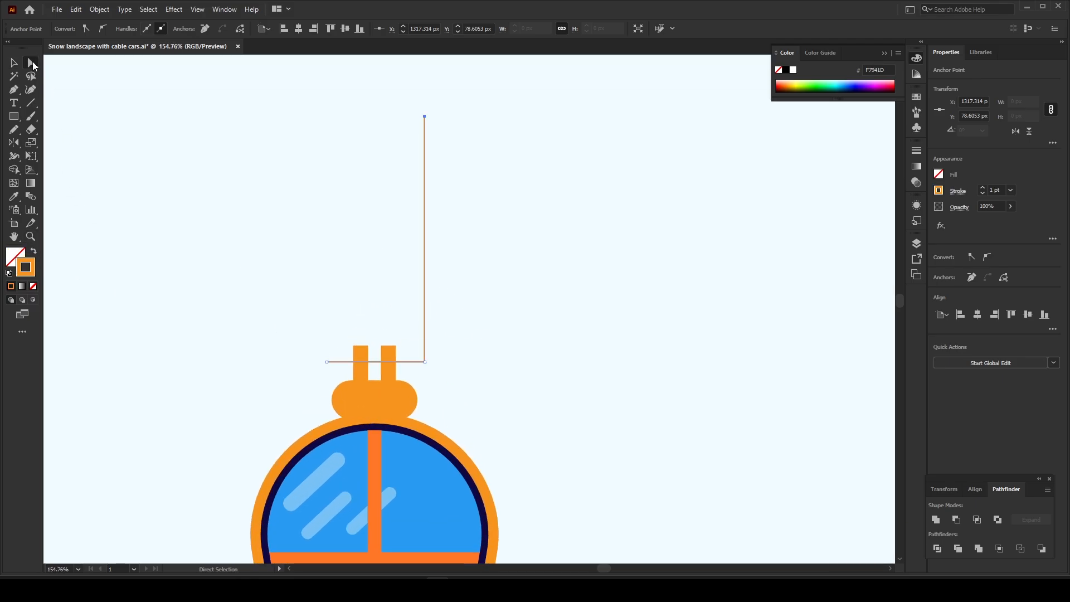
click(983, 189)
click(984, 189)
click(983, 189)
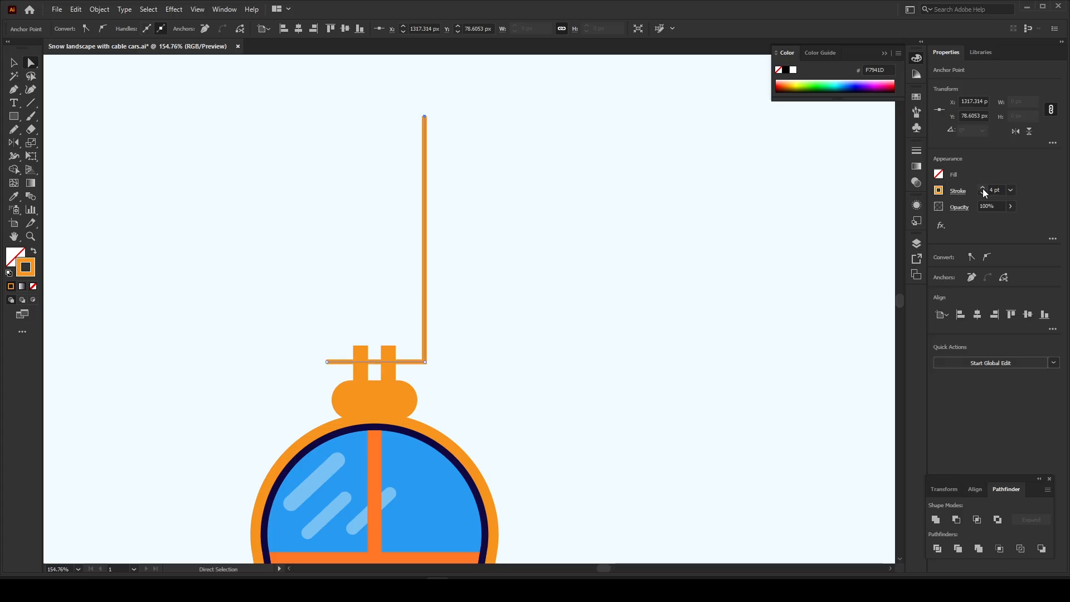
click(983, 190)
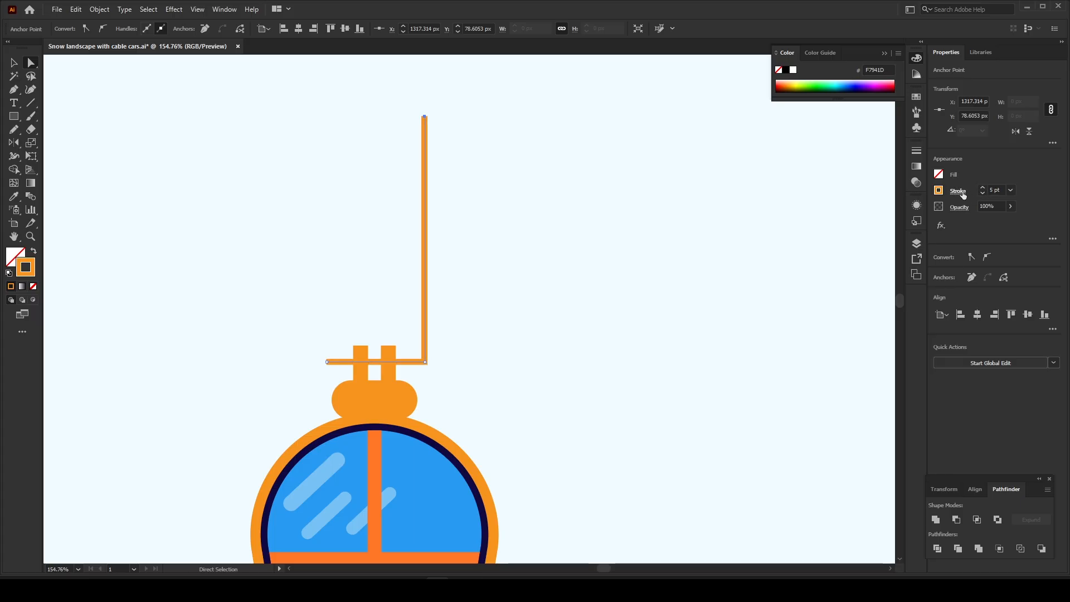
- Give the L-shaped hanger's stroke round caps and round the path's corner
click(961, 193)
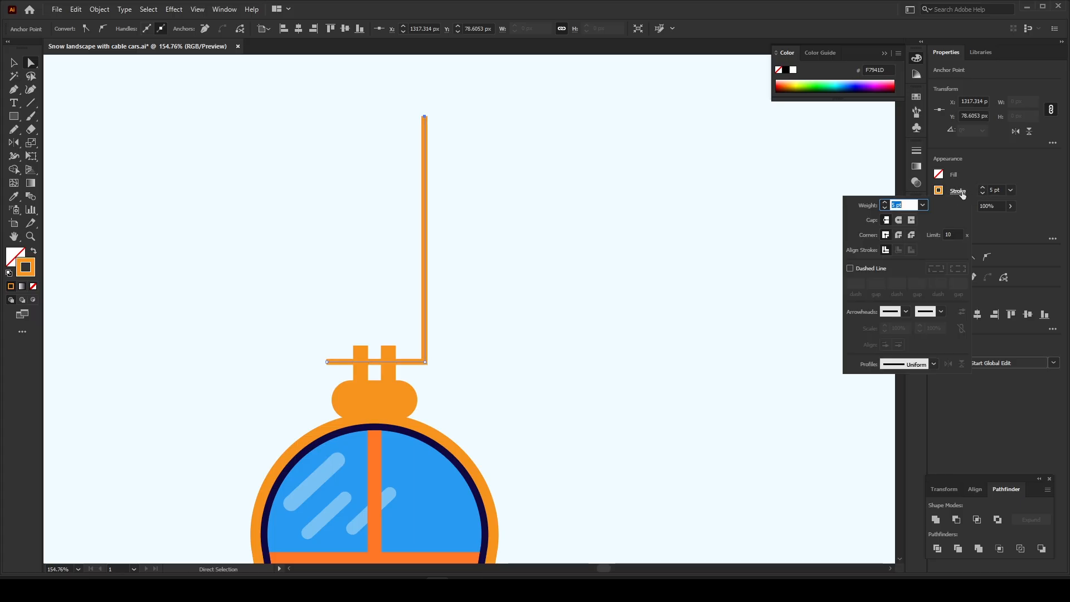
click(897, 221)
click(622, 3)
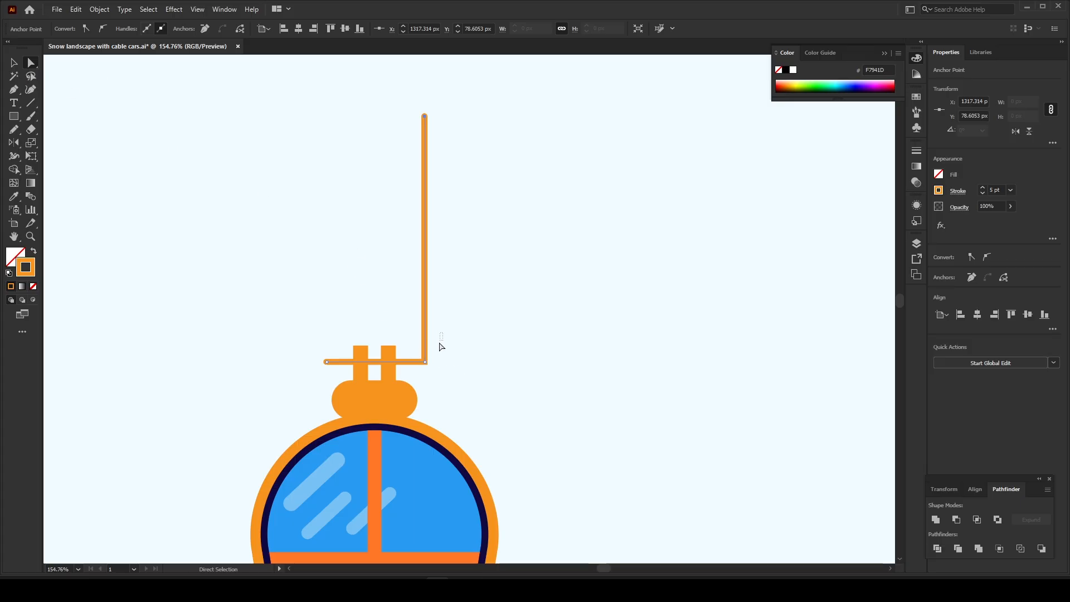
drag(440, 343, 411, 349)
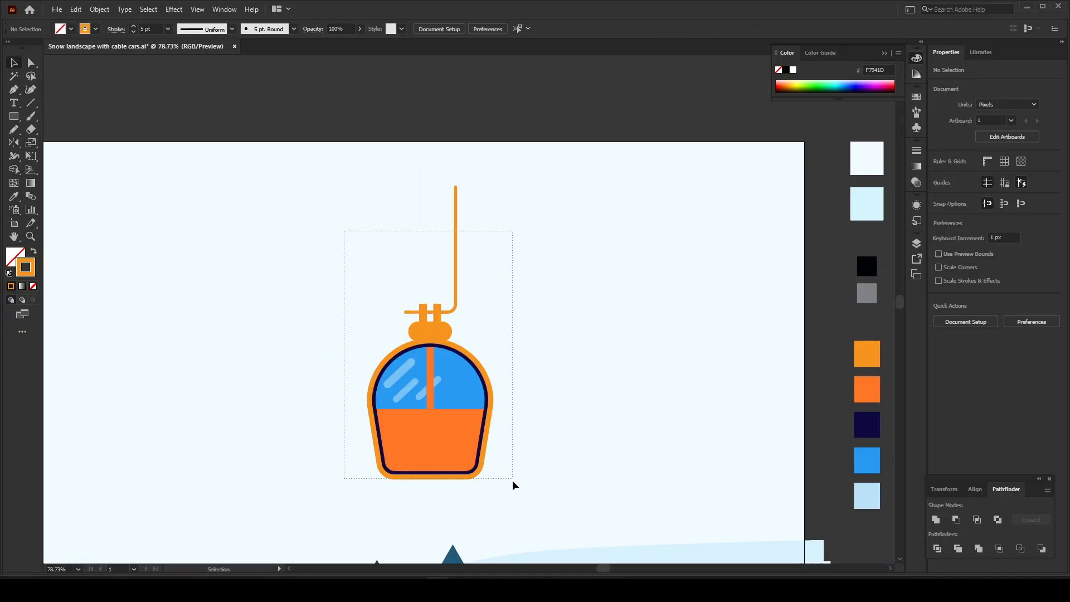
- Group the cabin, posts and hanger and move the group down and slightly right, just above the rightmost small pine
drag(512, 480, 512, 499)
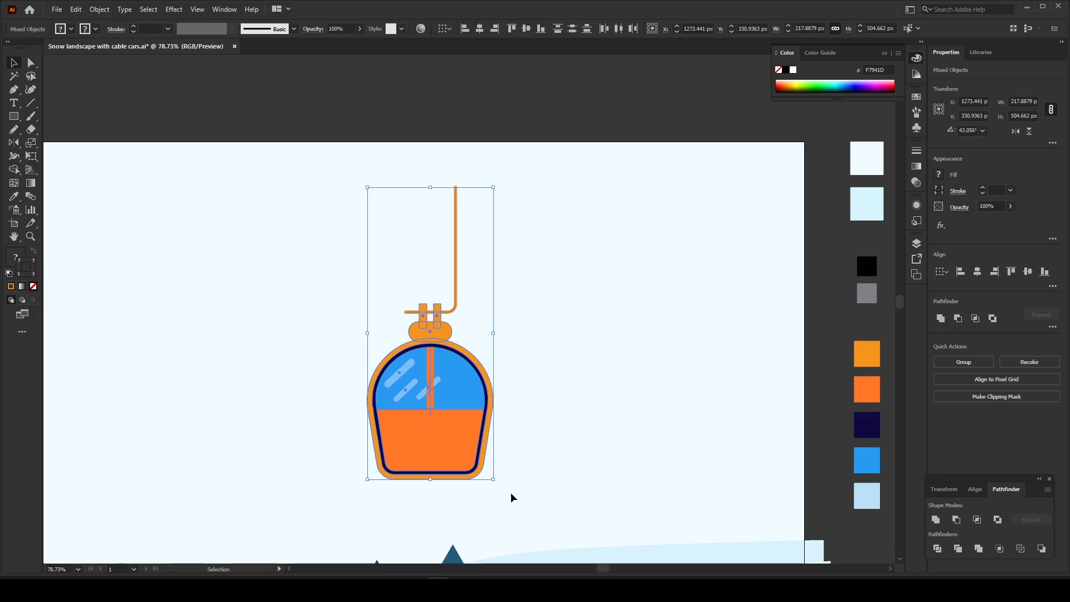
drag(441, 365, 443, 398)
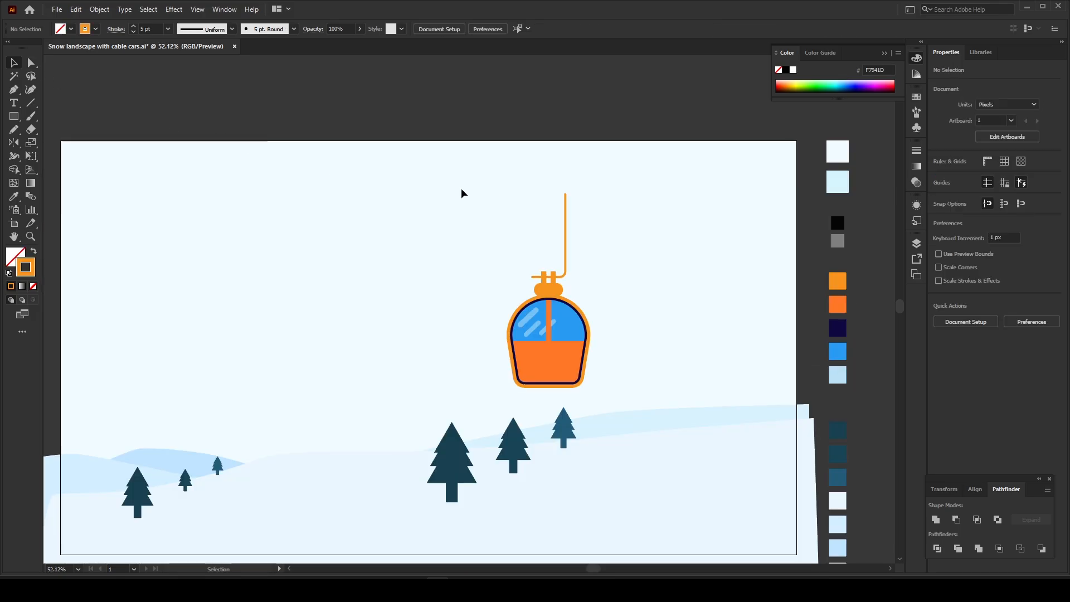
drag(462, 191, 624, 390)
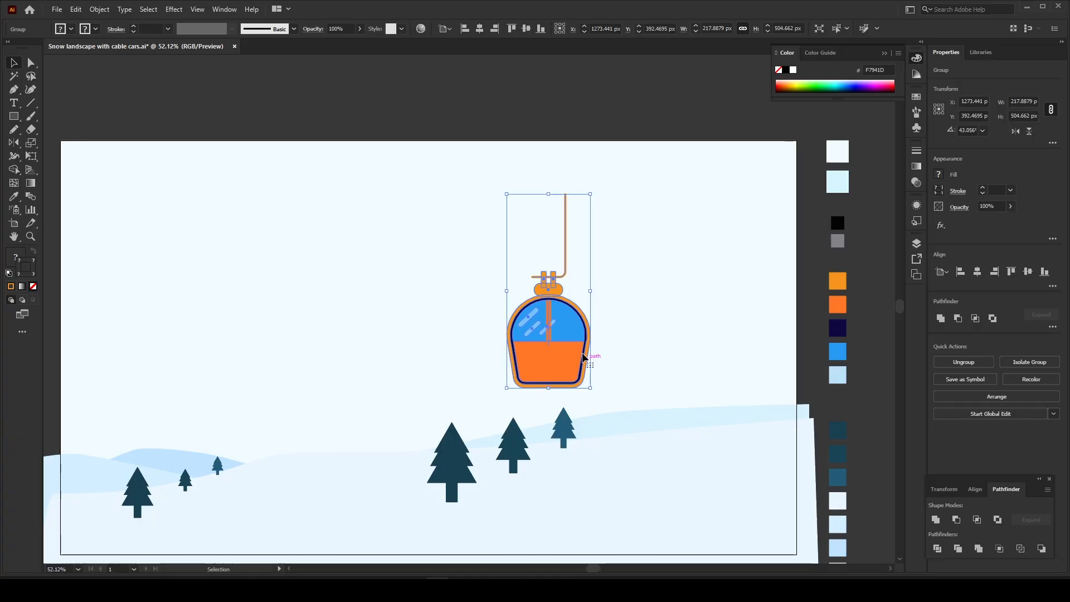
mouse_move(559, 323)
mouse_down()
mouse_move(561, 312)
mouse_move(559, 329)
mouse_move(602, 348)
mouse_move(563, 338)
mouse_up()
click(447, 340)
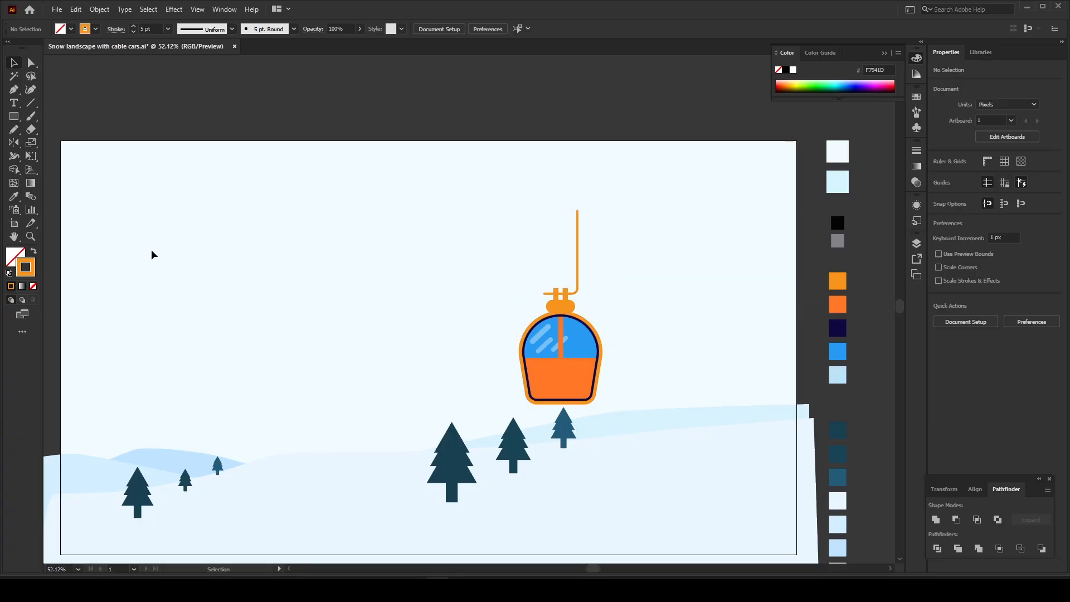
- Draw a straight diagonal cable line with the Pen tool from the artboard's left edge up to its top edge near the right corner
click(14, 90)
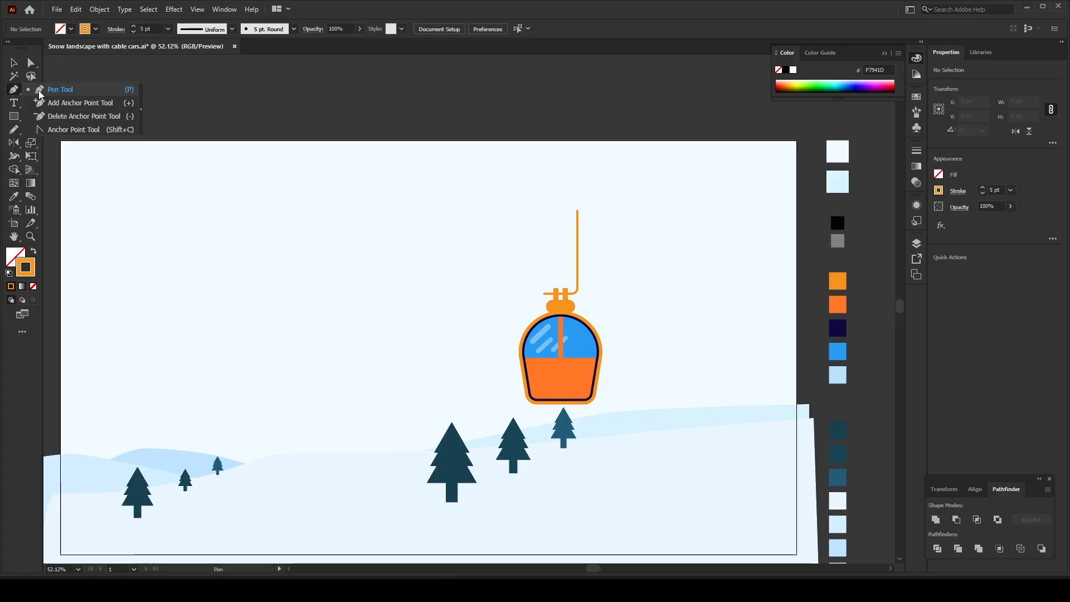
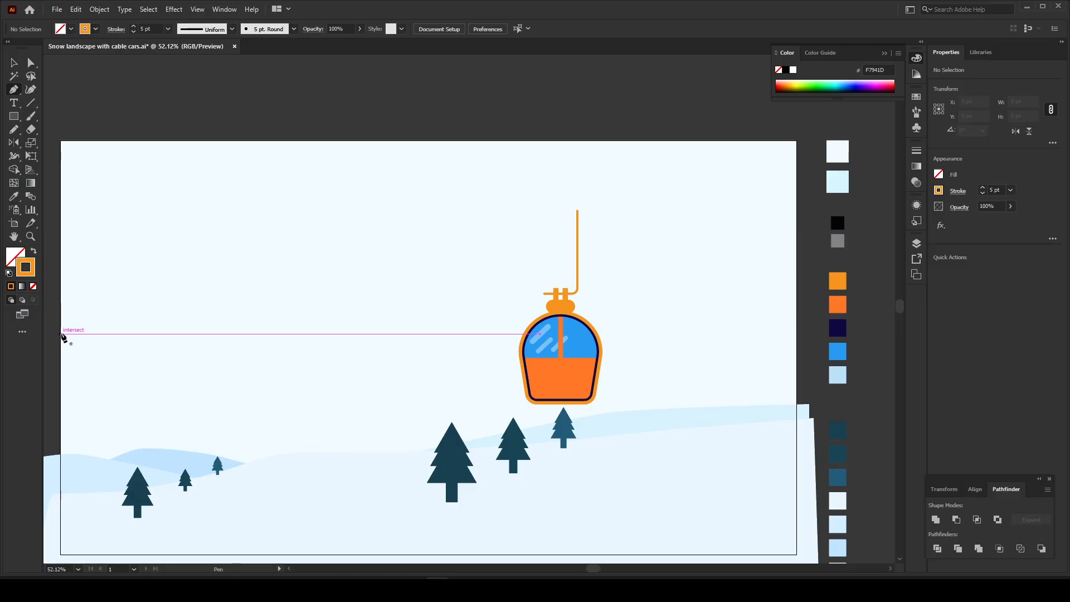
click(60, 323)
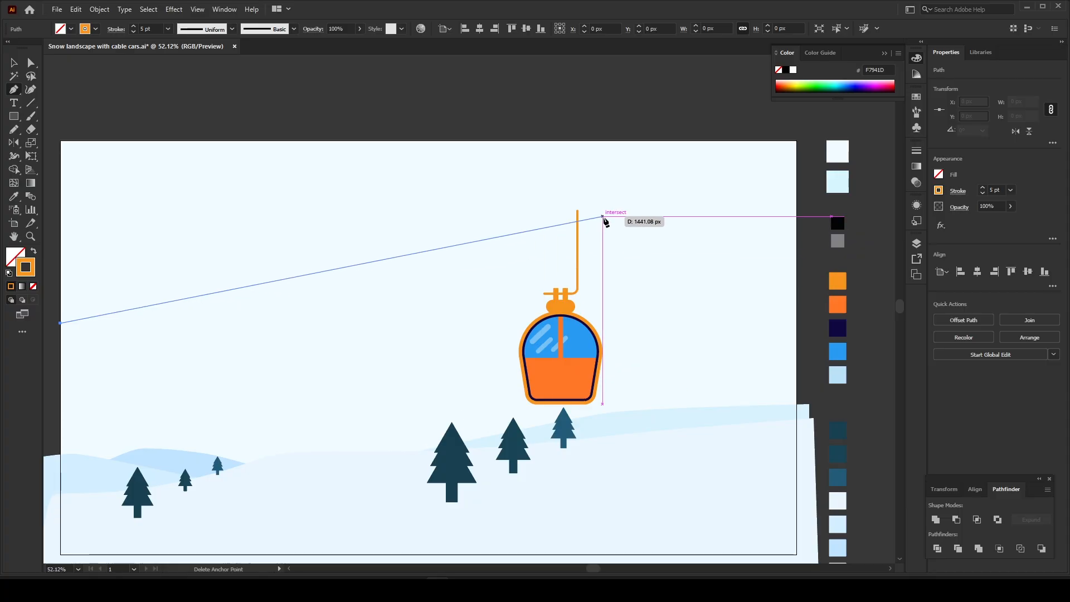
click(773, 141)
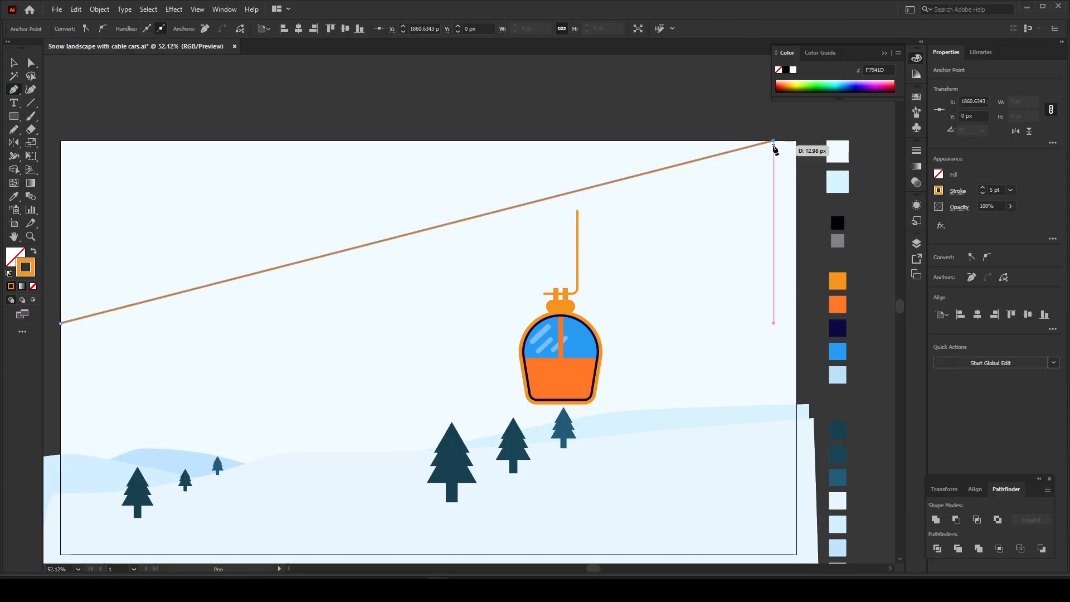
key(v)
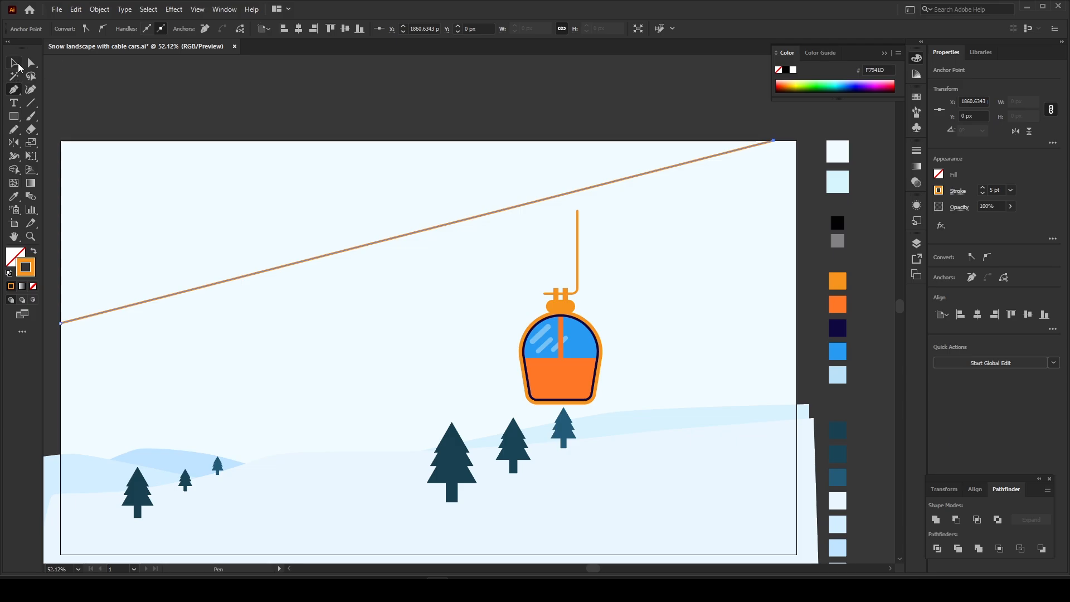
- Sample the black palette swatch onto the diagonal cable line
key(z)
drag(351, 150, 449, 195)
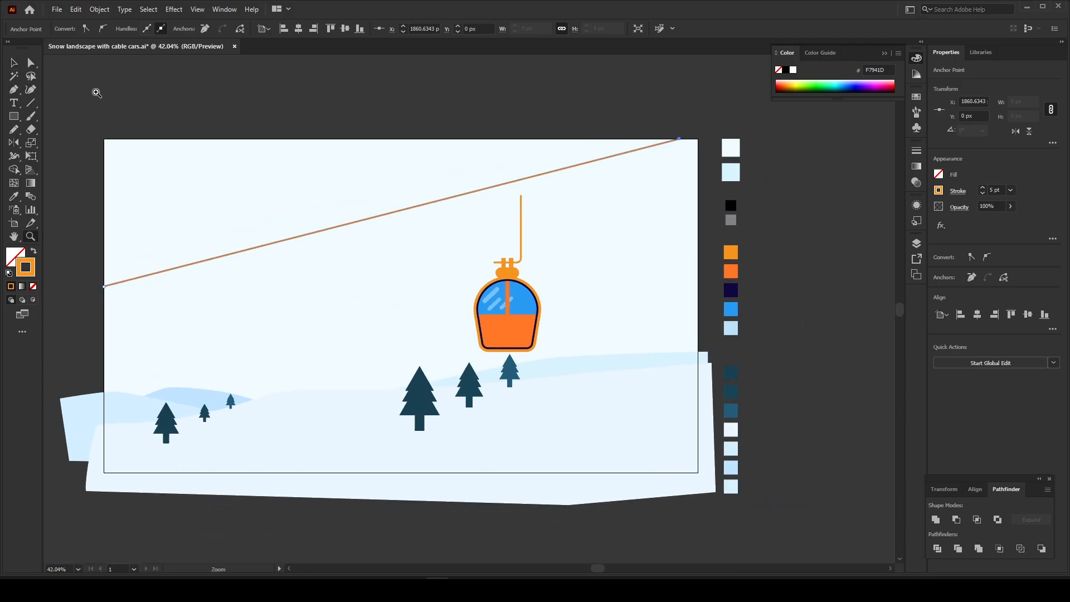
click(18, 67)
key(z)
drag(537, 152, 558, 155)
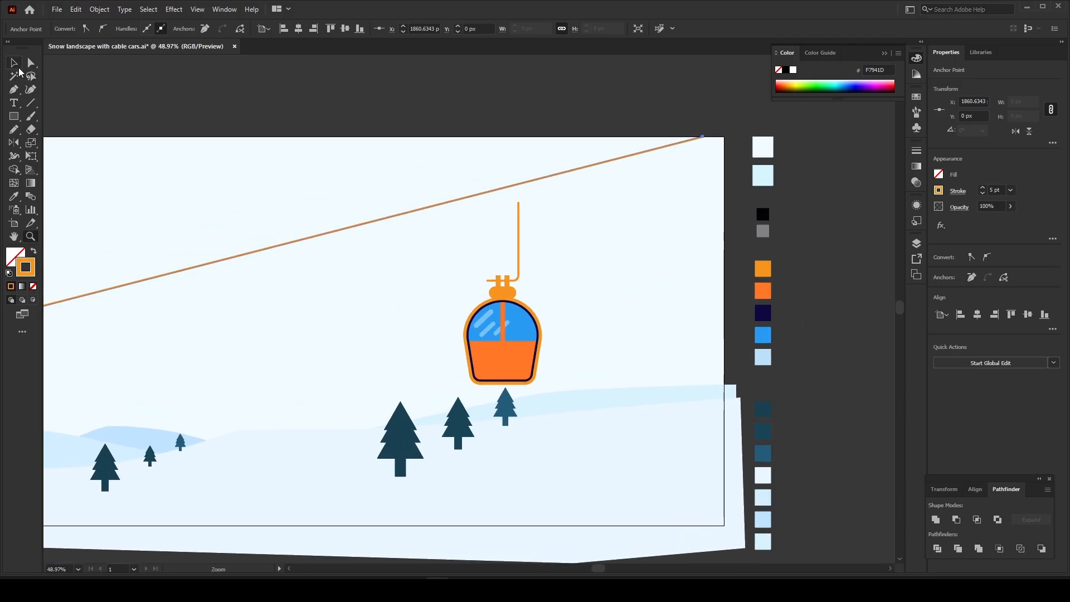
click(17, 67)
click(400, 222)
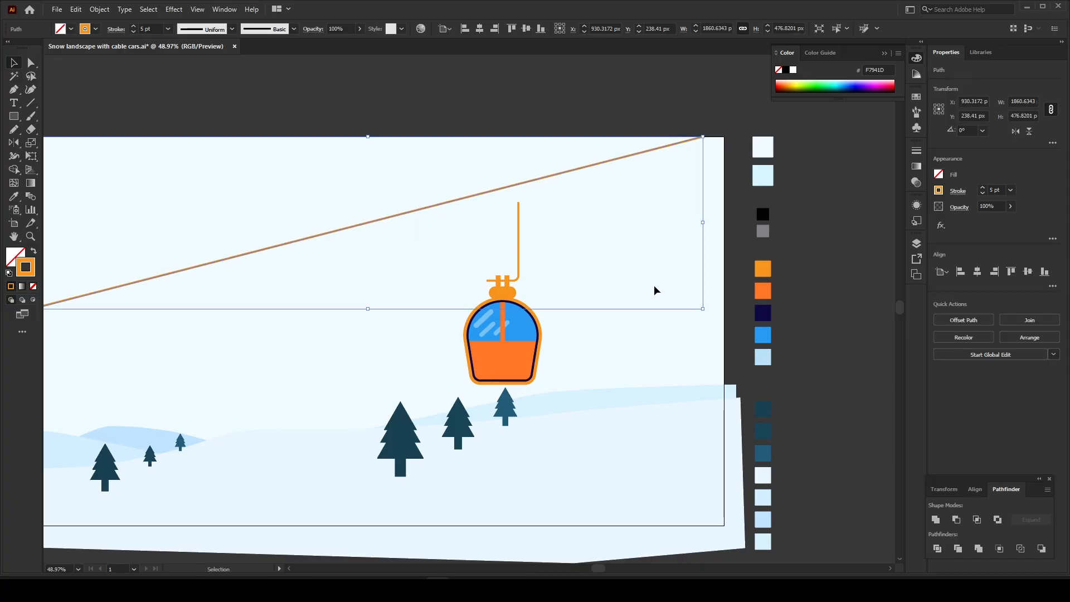
key(i)
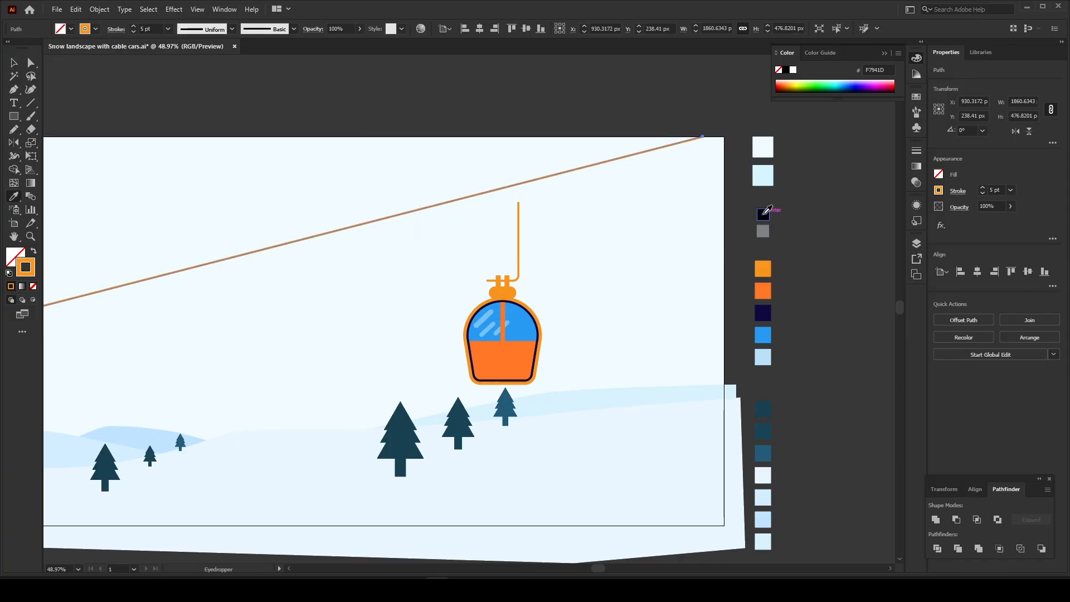
click(764, 213)
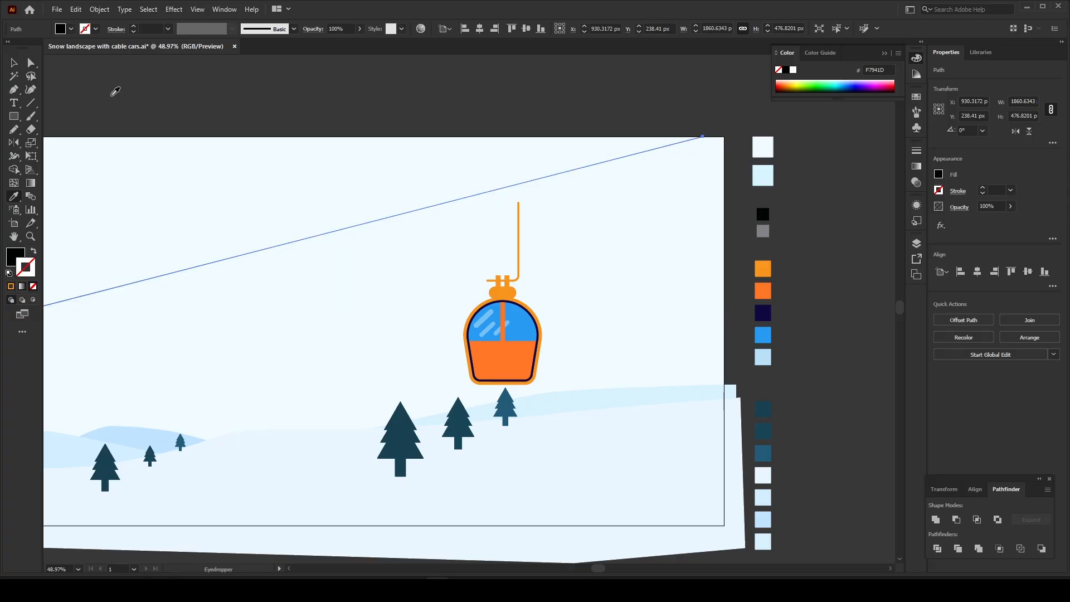
- Swap the cable line's fill and stroke so the black becomes its stroke, and set the stroke weight to 2 pt
click(14, 63)
click(13, 254)
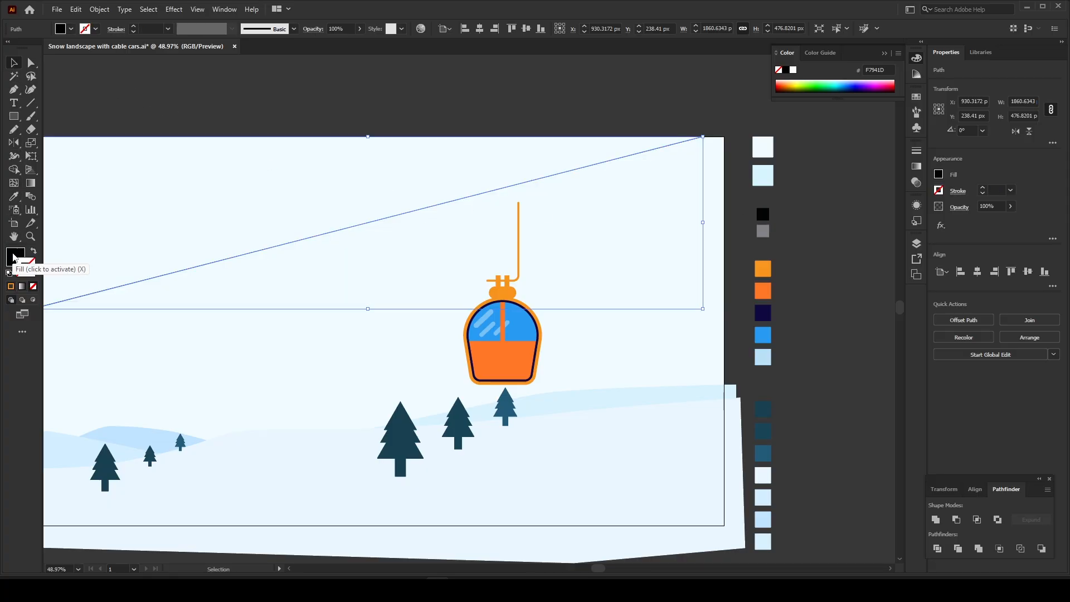
click(34, 252)
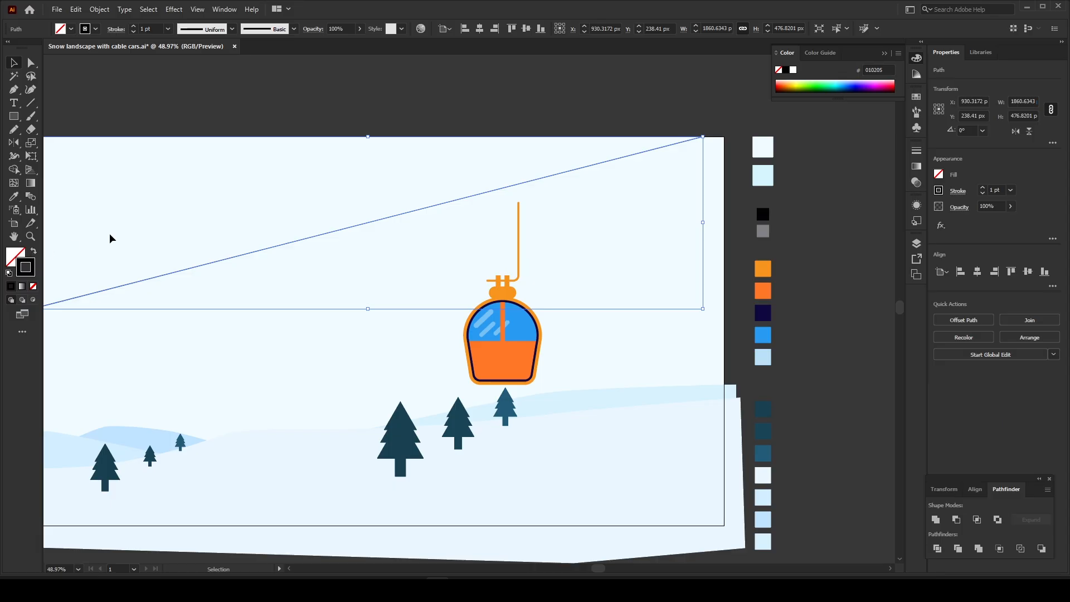
click(986, 188)
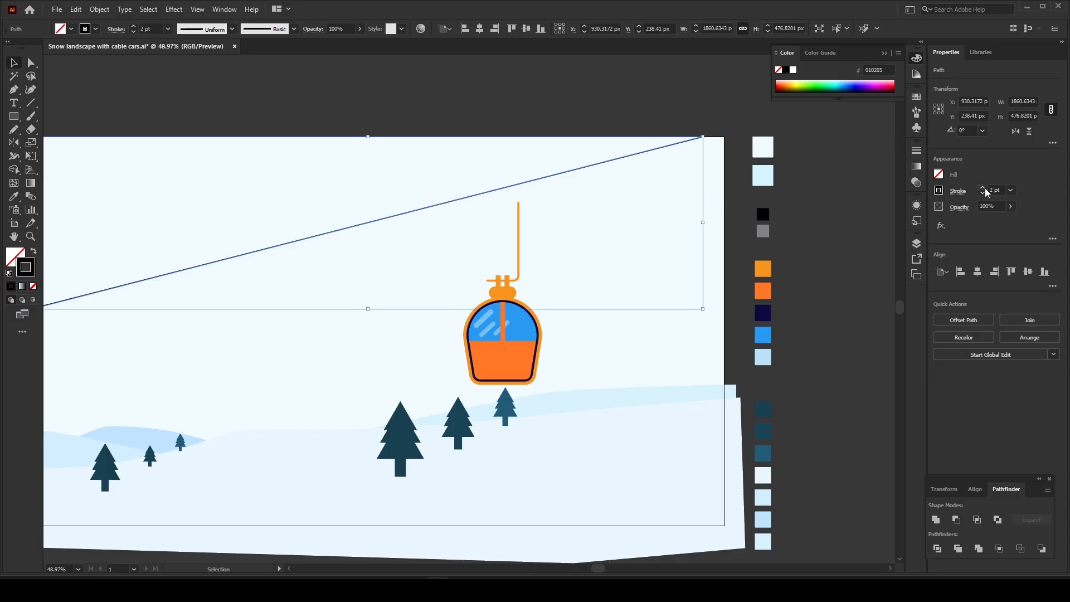
click(817, 222)
- Move the cable car group up and left so the top of its hanger meets the black cable line
key(z)
drag(552, 212, 574, 213)
key(v)
drag(477, 353, 393, 337)
drag(454, 302, 449, 304)
key(z)
click(423, 190)
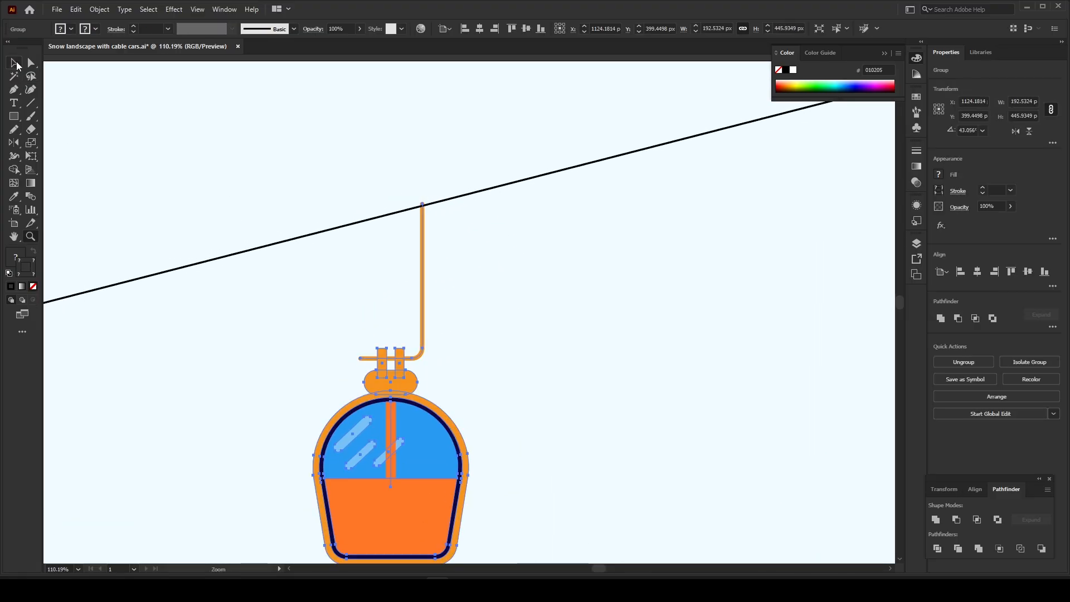
- Lower the cable car slightly so the hanger's upper end sits flush against the cable, and deselect it
click(16, 63)
drag(422, 217, 420, 219)
key(z)
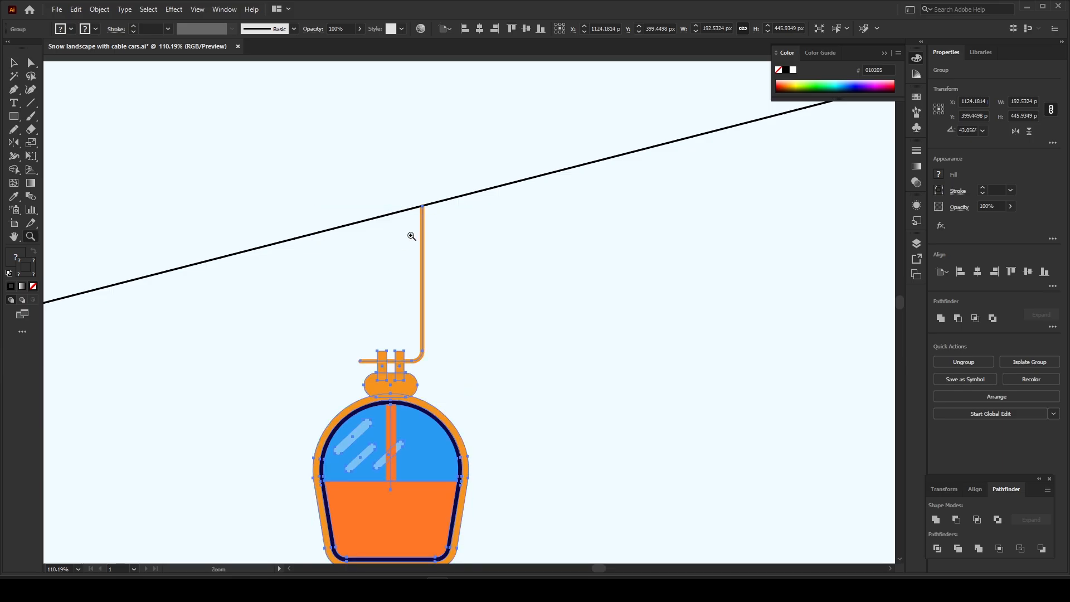
alt+click(411, 236)
scroll(415, 165, up, 2)
key(v)
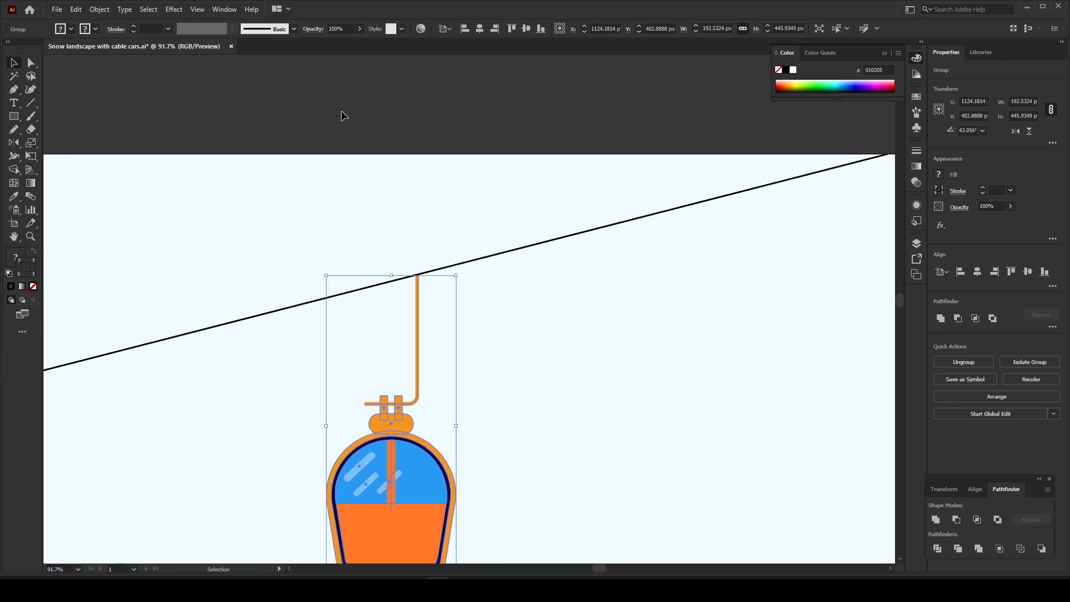
click(343, 119)
- Draw a rectangle about 133 by 35 px below the cable, to the right of the cable car's hanger
key(z)
drag(440, 214, 319, 237)
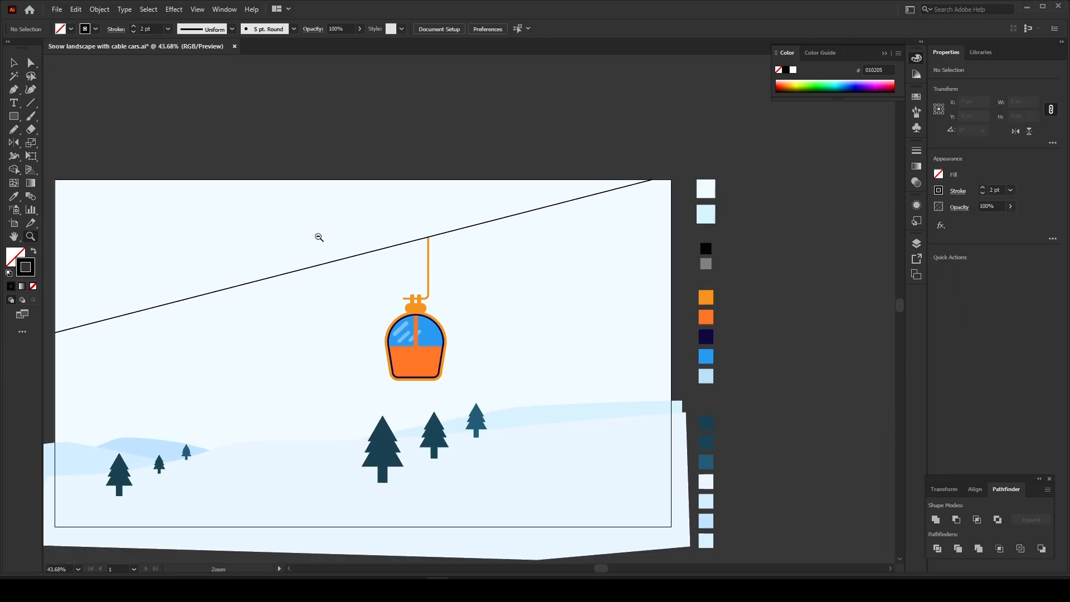
drag(408, 245, 459, 237)
key(v)
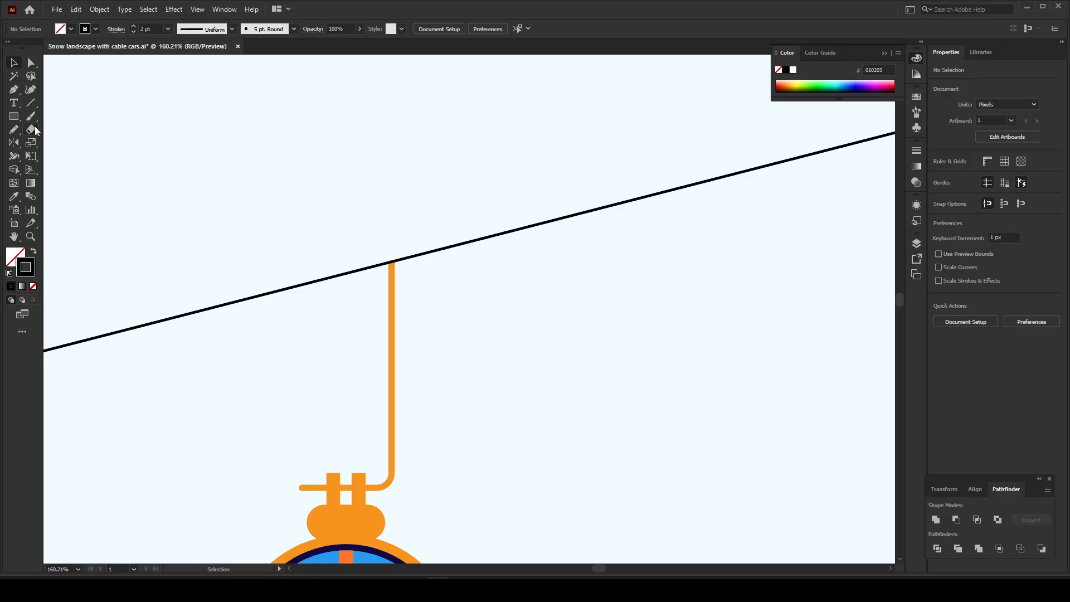
right_click(13, 116)
click(67, 113)
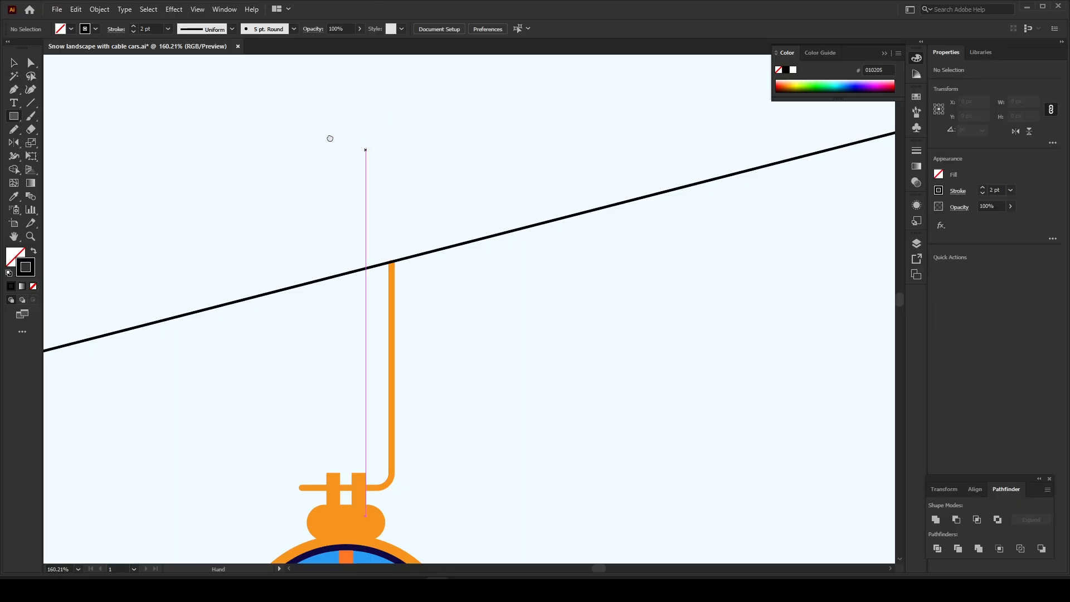
drag(330, 138, 223, 117)
drag(368, 269, 526, 309)
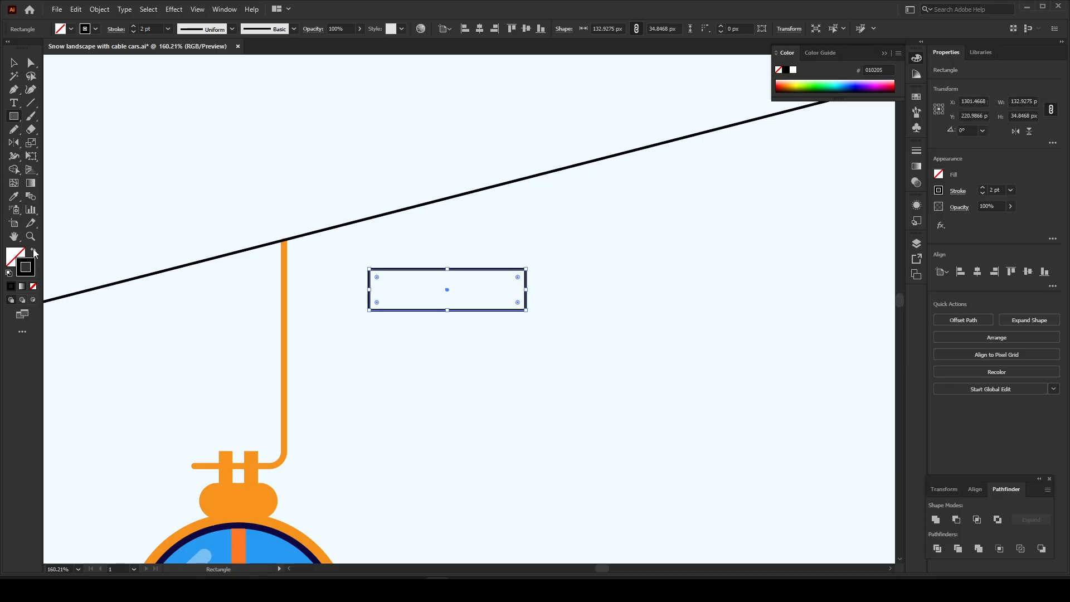
- Fill the rectangle with the grey palette swatch and leave it without a stroke
click(33, 252)
click(12, 63)
key(z)
drag(397, 189, 266, 224)
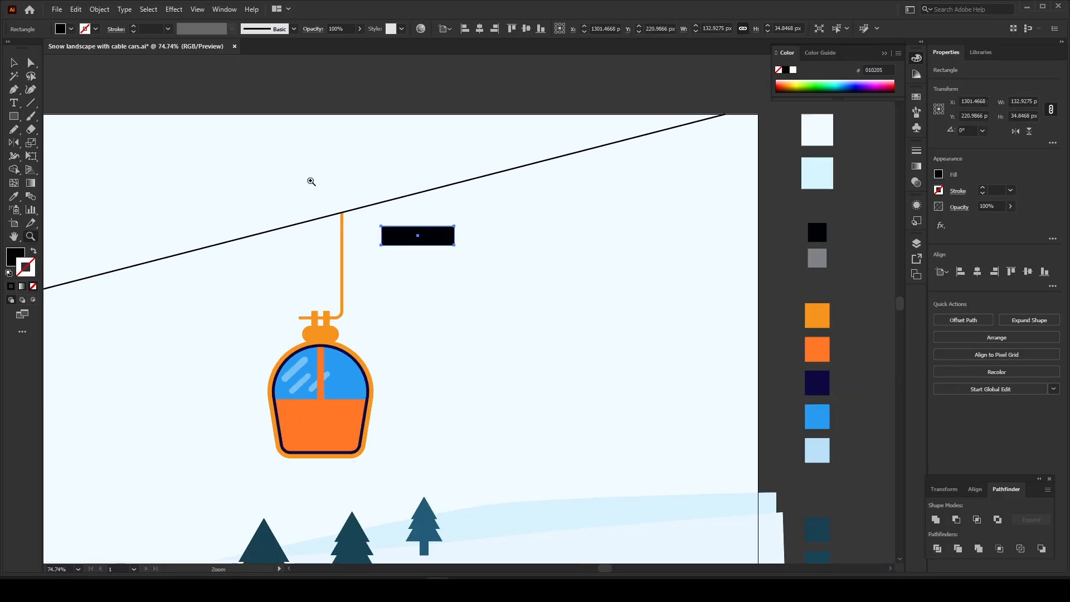
click(14, 63)
key(z)
drag(557, 195, 584, 210)
click(21, 63)
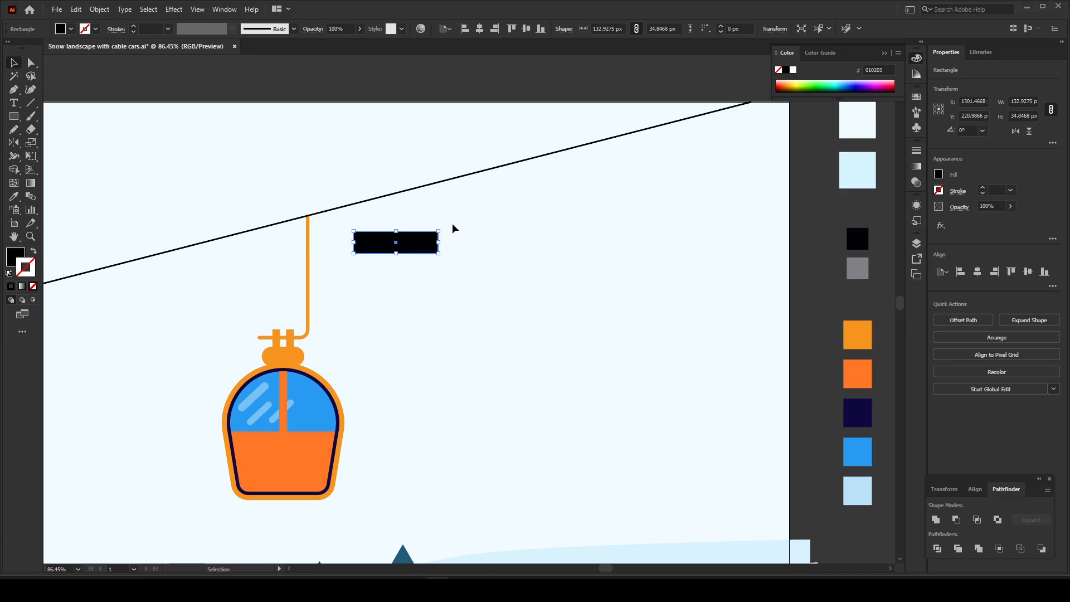
key(i)
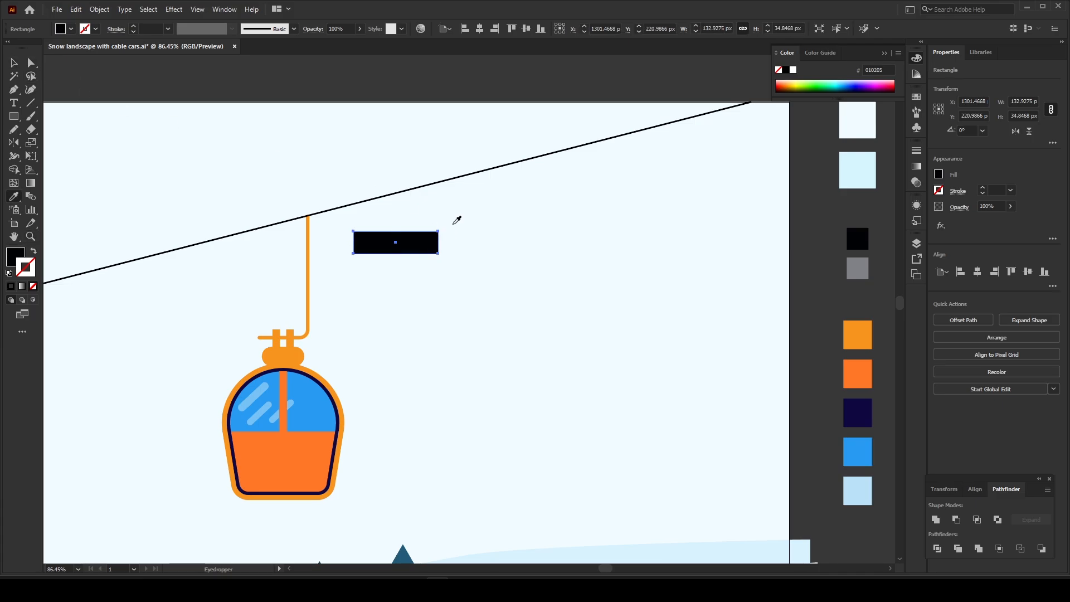
click(866, 266)
key(v)
click(225, 88)
- Round the grey rectangle's corners fully into a pill shape with the Direct Selection tool
key(ctrl+space)
drag(418, 219, 540, 296)
click(32, 62)
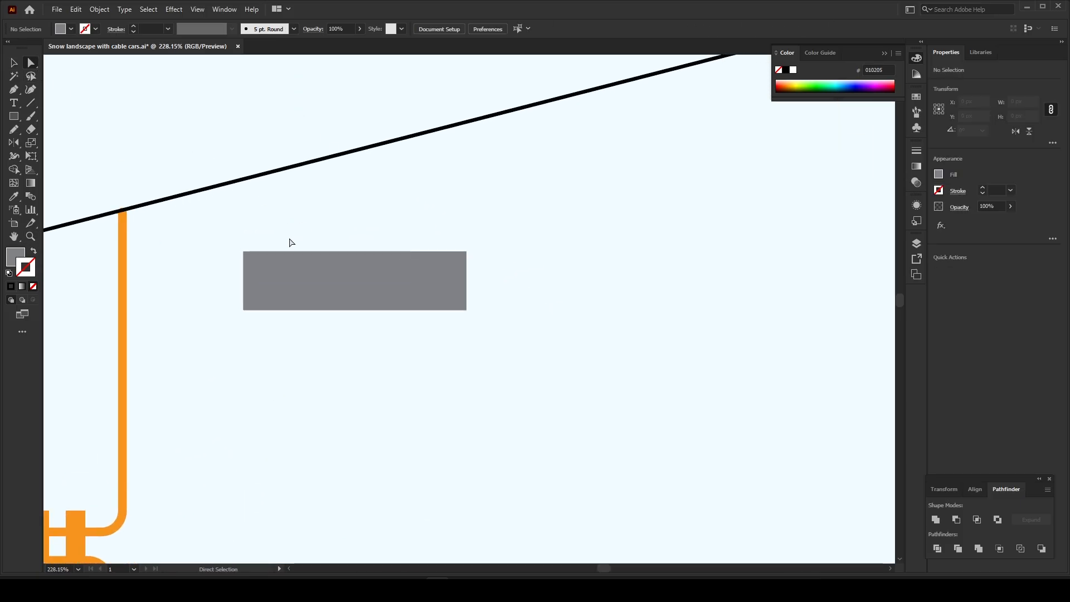
click(337, 284)
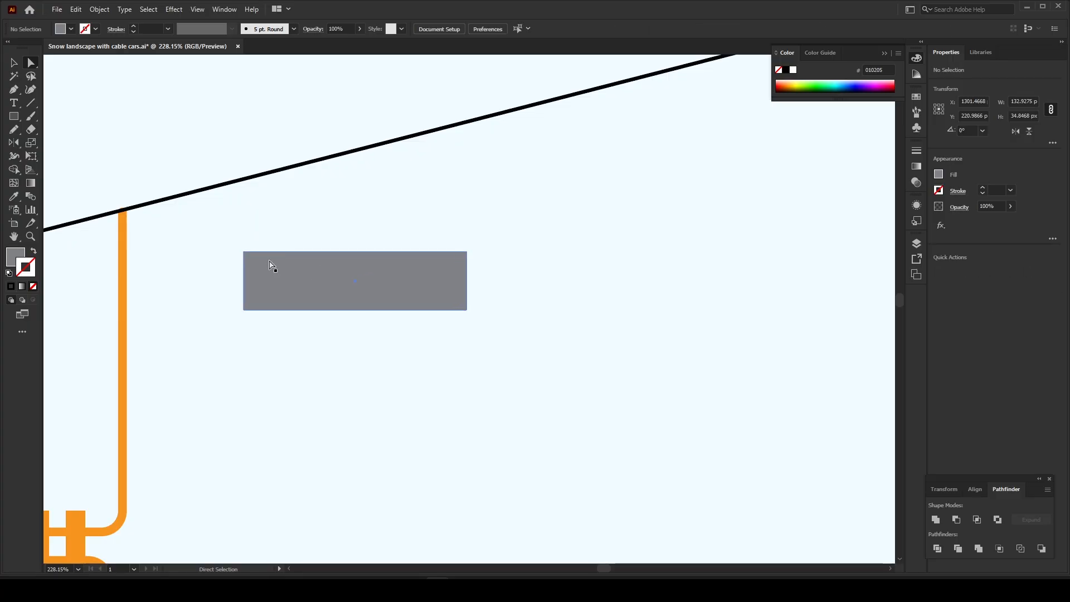
drag(250, 259, 320, 285)
key(z)
drag(387, 216, 248, 260)
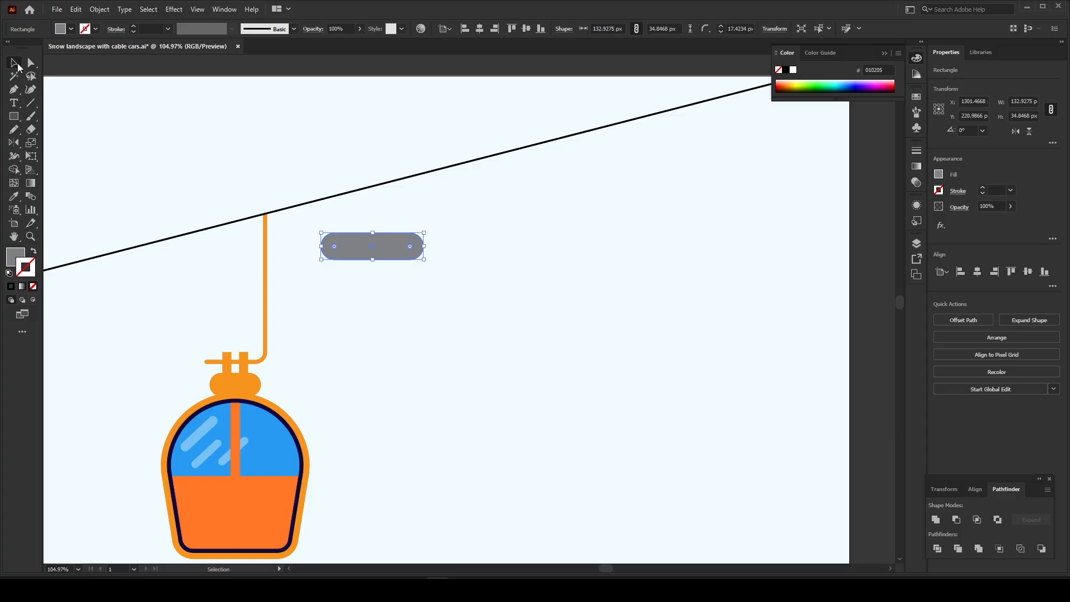
key(ctrl+shift+a)
- Draw a circle about 23 px in diameter with the Ellipse tool, centred vertically near the grey pill's left end
click(14, 118)
click(64, 143)
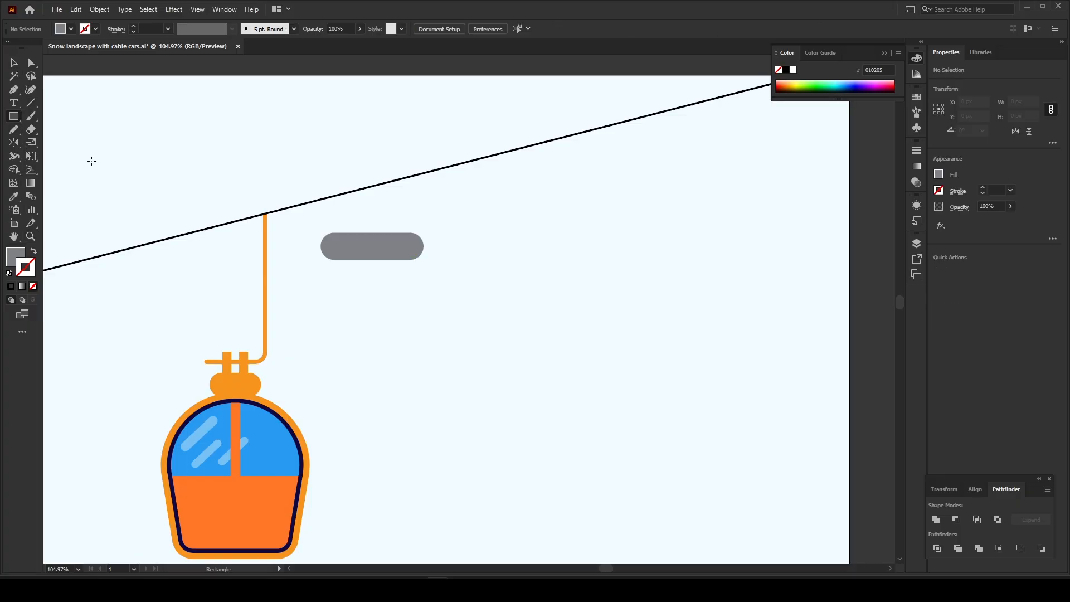
key(z)
drag(300, 228, 454, 259)
click(15, 117)
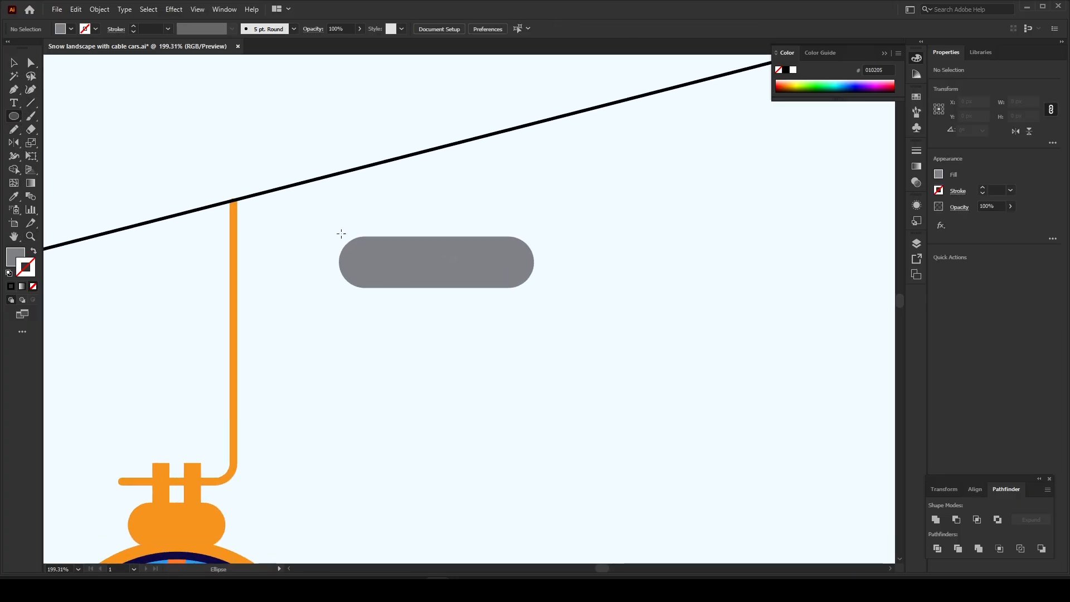
drag(372, 262, 388, 275)
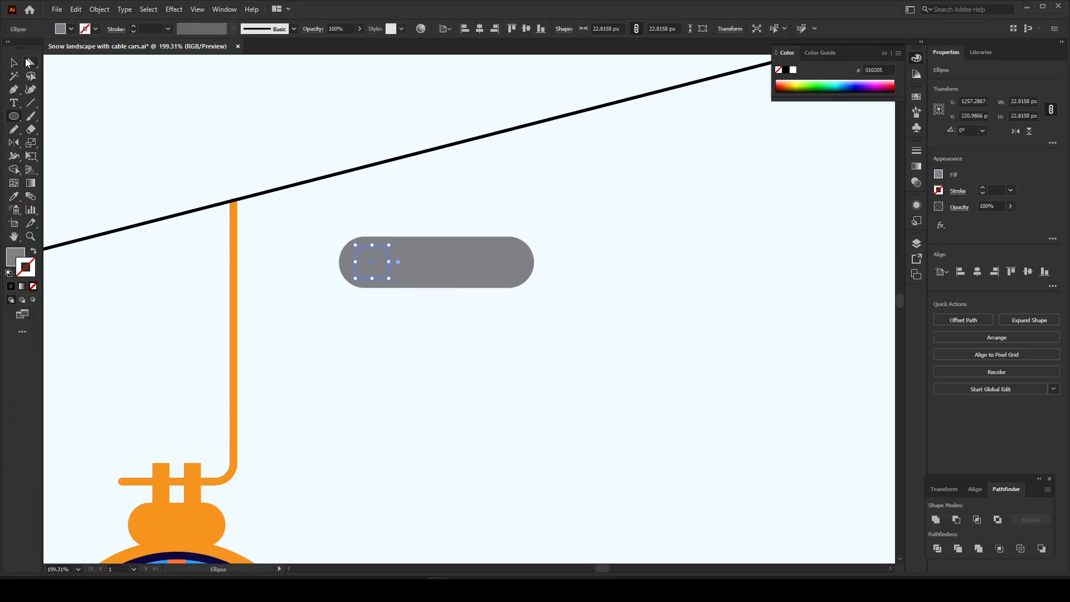
click(14, 63)
- Fill the small circle with the black palette swatch
key(z)
drag(318, 221, 202, 243)
key(i)
key(z)
key(space)
key(i)
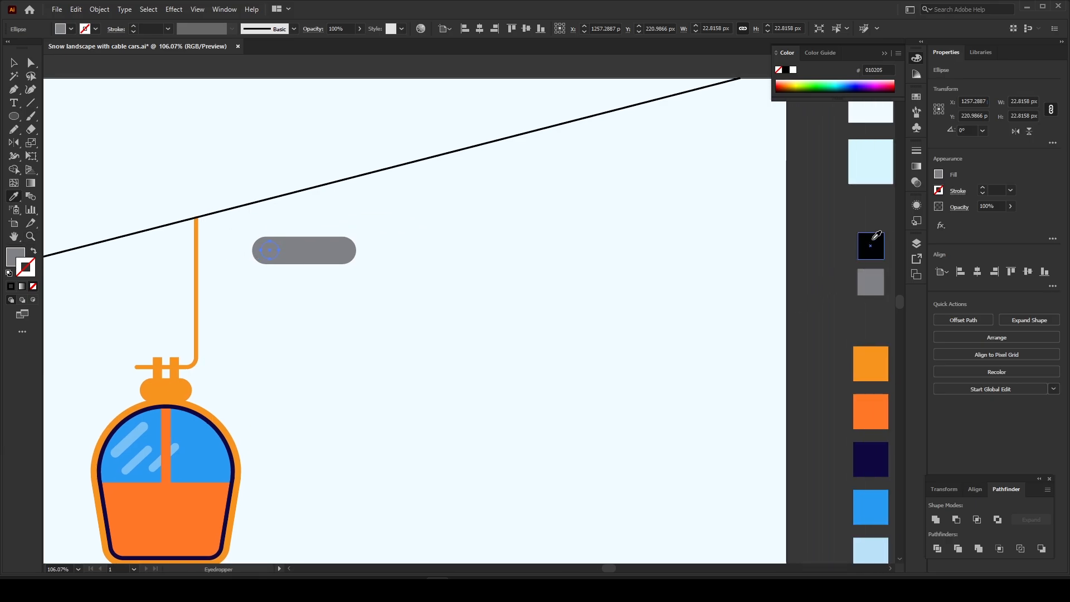
click(871, 245)
- Shift the black circle slightly left, and place copies of it at the middle and near the right end of the grey pill
key(z)
drag(230, 219, 419, 294)
key(v)
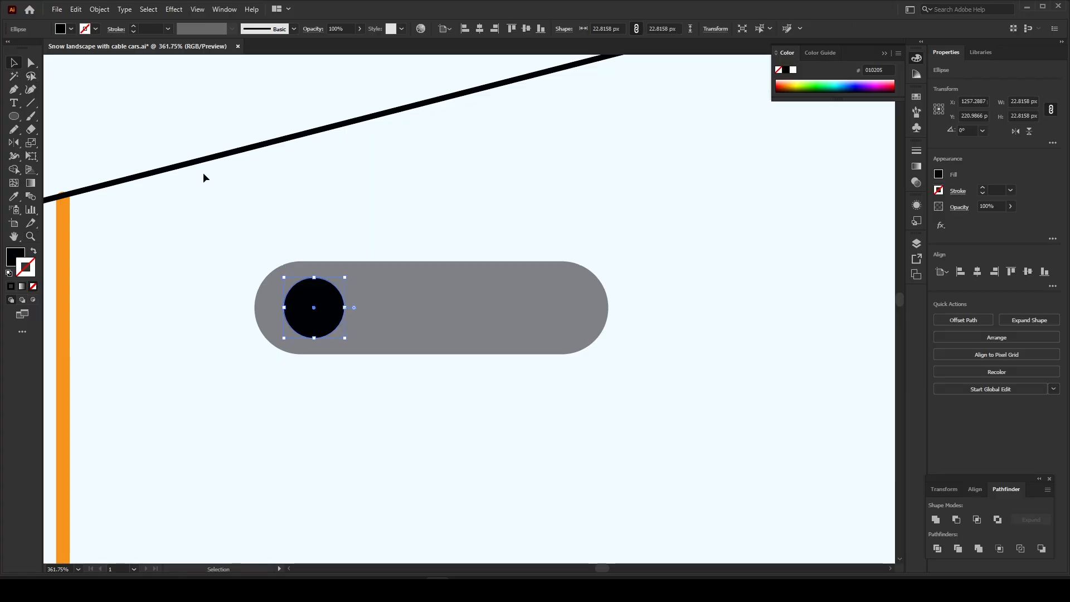
click(203, 175)
drag(332, 298, 325, 298)
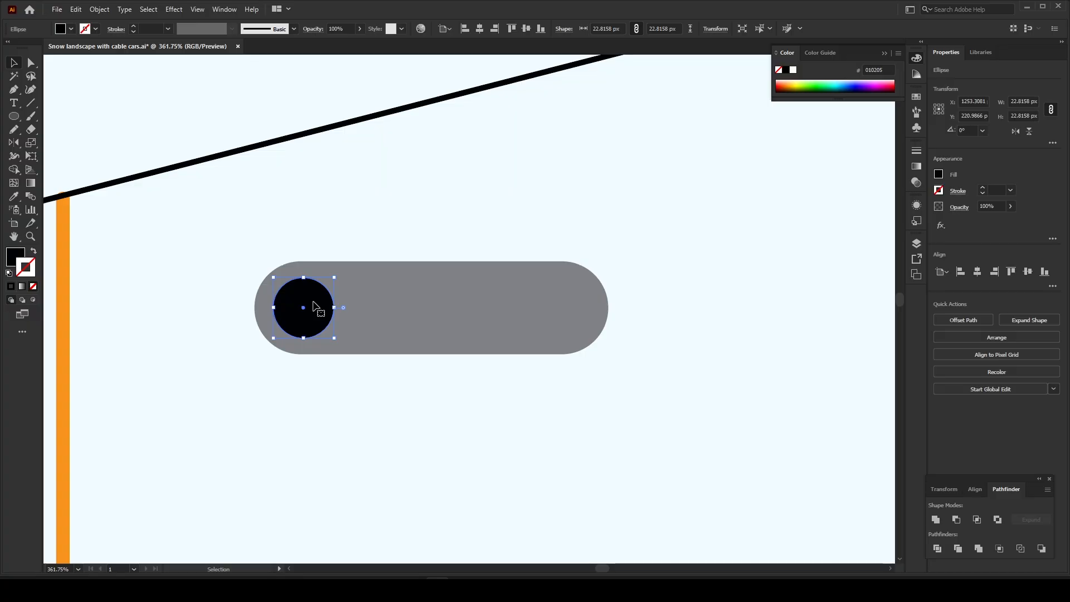
drag(313, 302, 540, 303)
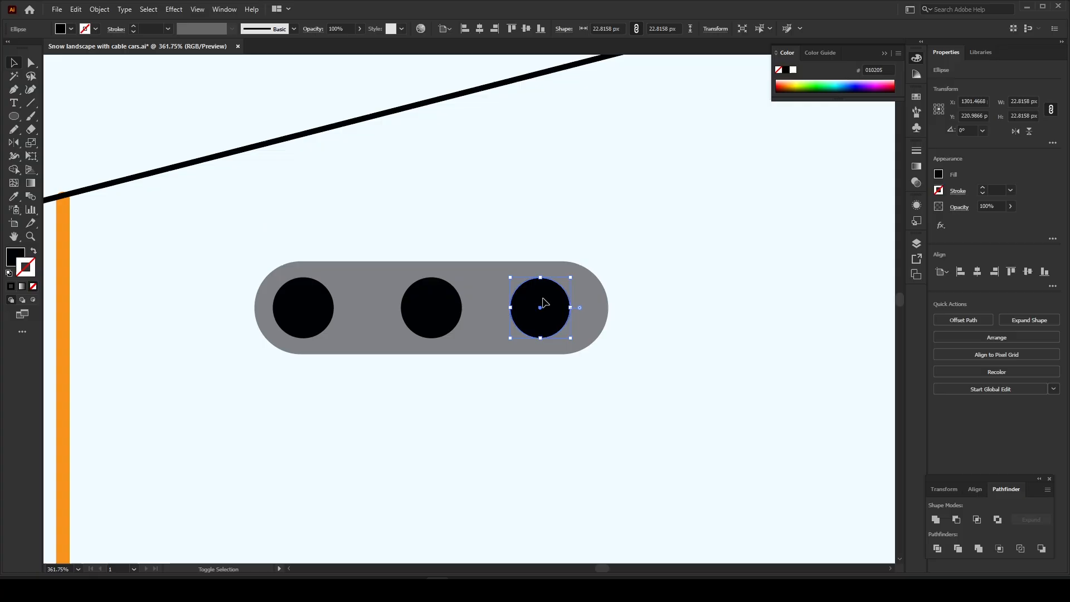
- Distribute the three black circles evenly along the grey pill by their horizontal centres
shift+click(440, 304)
click(536, 309)
shift+click(420, 303)
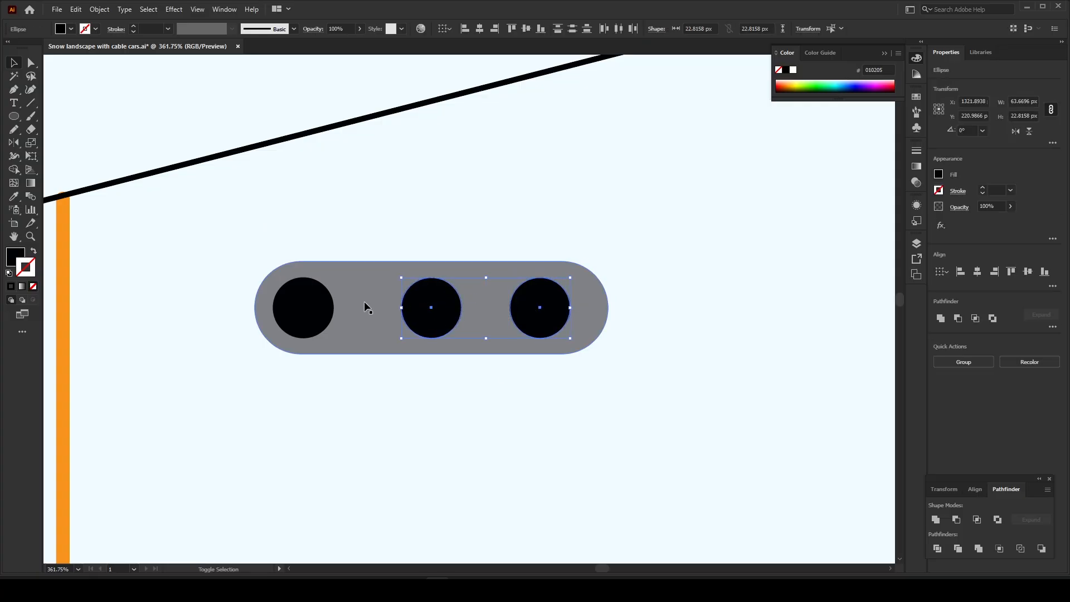
shift+click(319, 306)
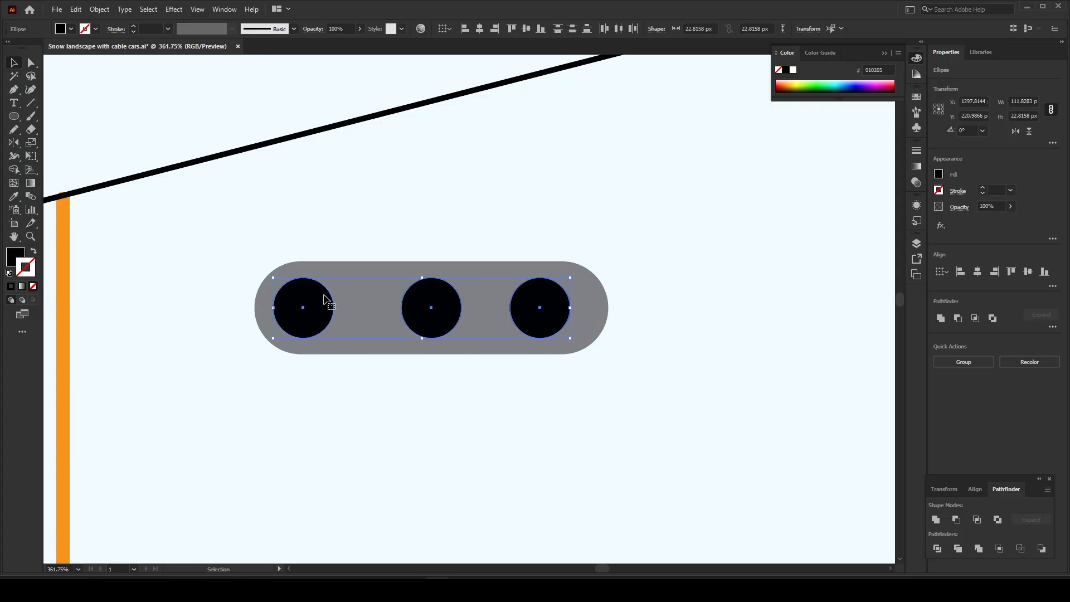
click(618, 29)
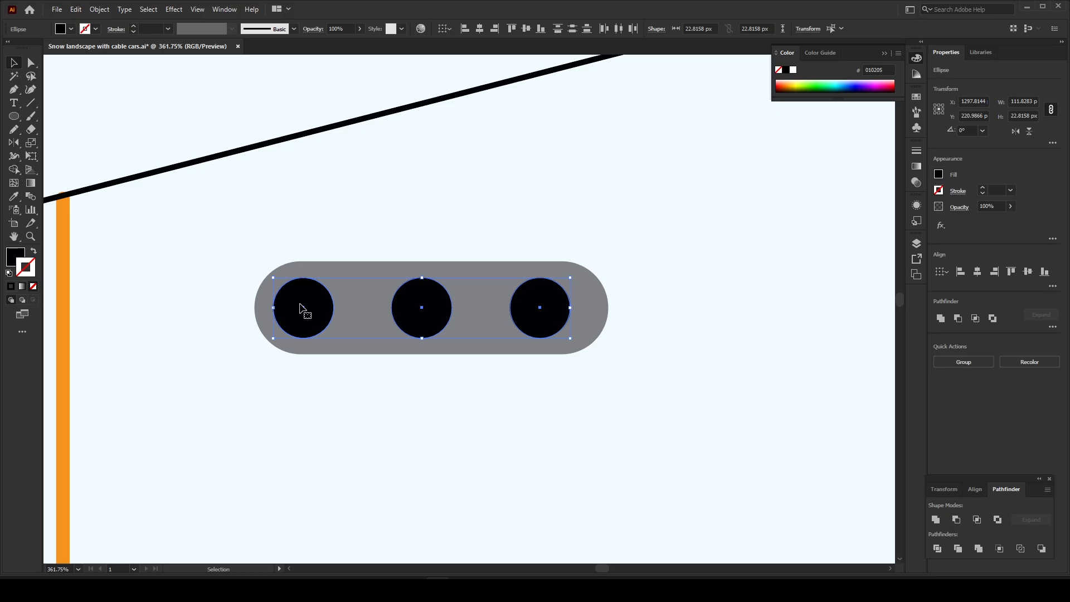
- Group the three black circles, then test-move the group and undo that move
click(544, 303)
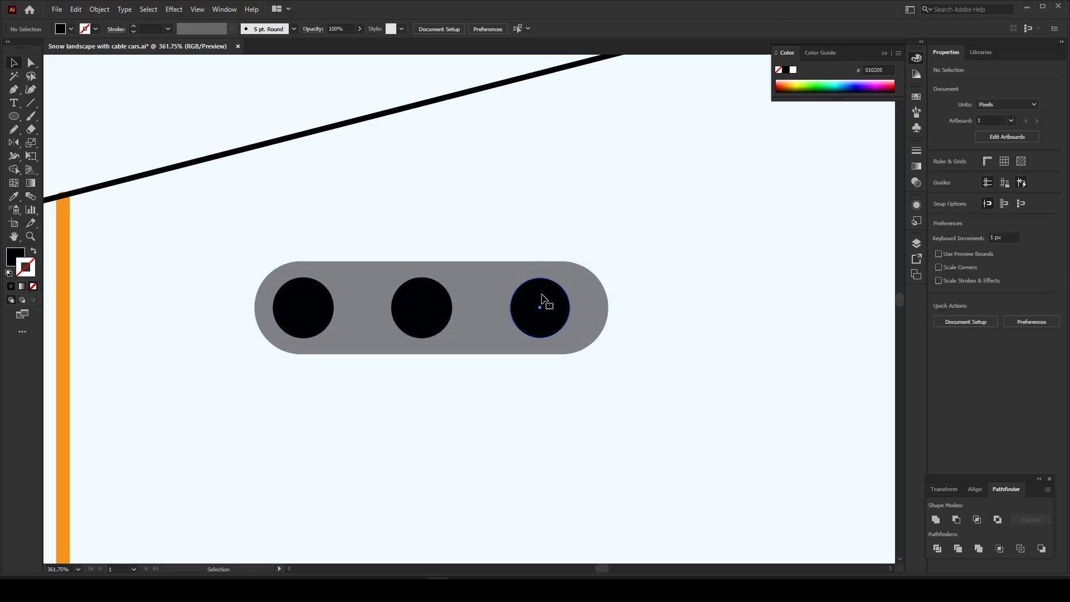
shift+click(440, 303)
shift+click(328, 303)
key(a)
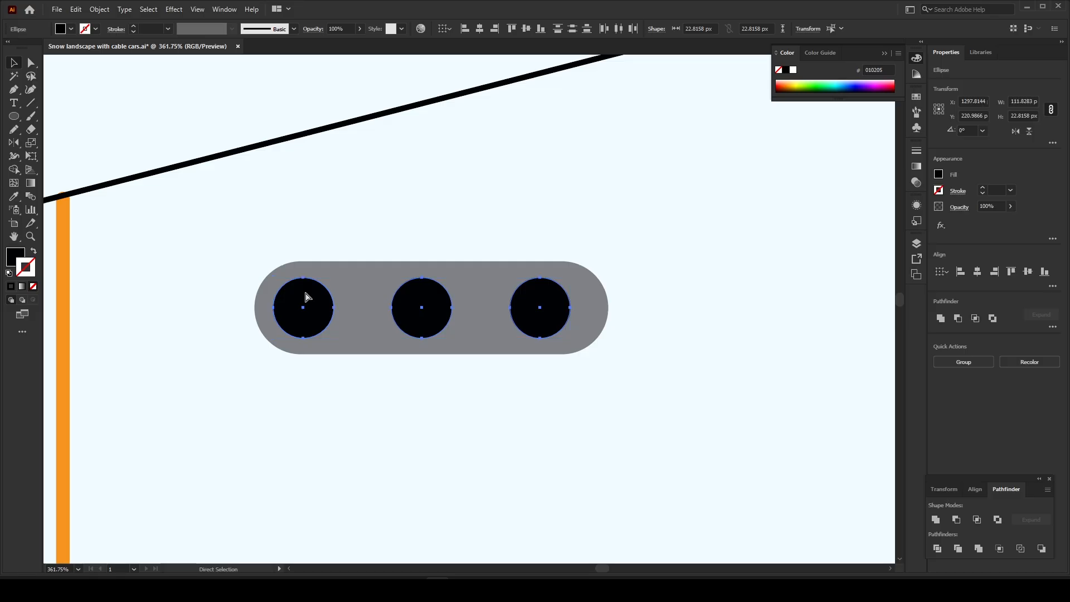
key(ctrl+g)
drag(421, 305, 468, 334)
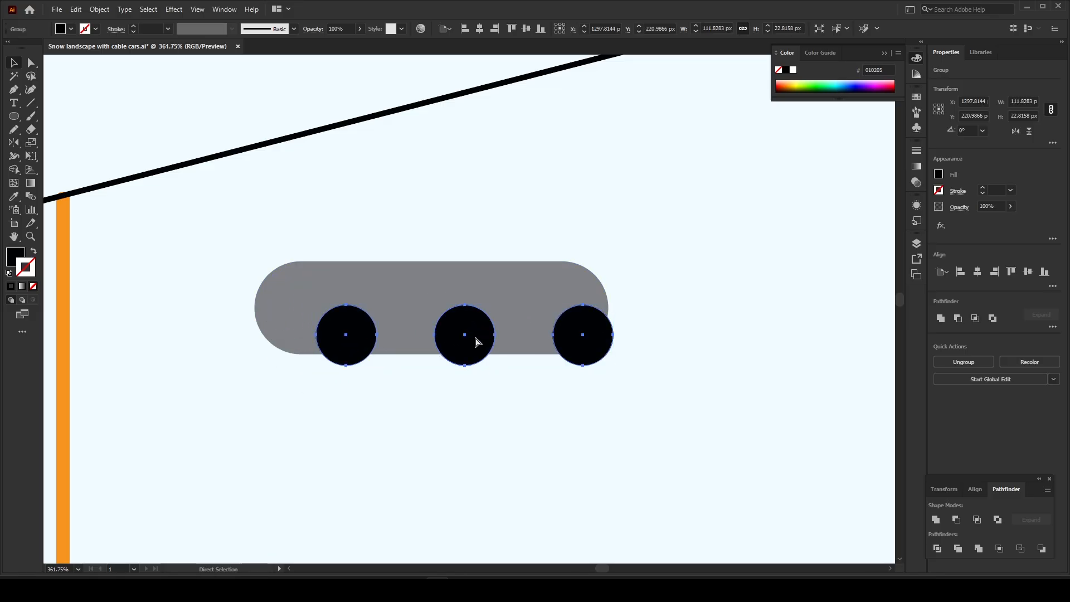
key(ctrl+z)
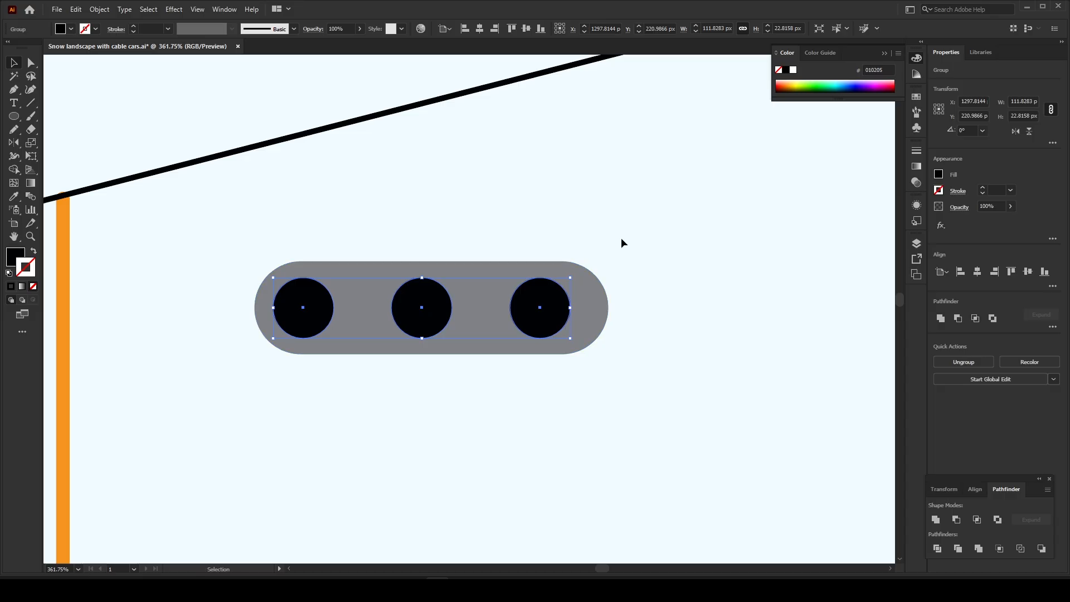
- Centre the circle group horizontally and vertically on the grey pill, using the pill as the key object
shift+click(587, 286)
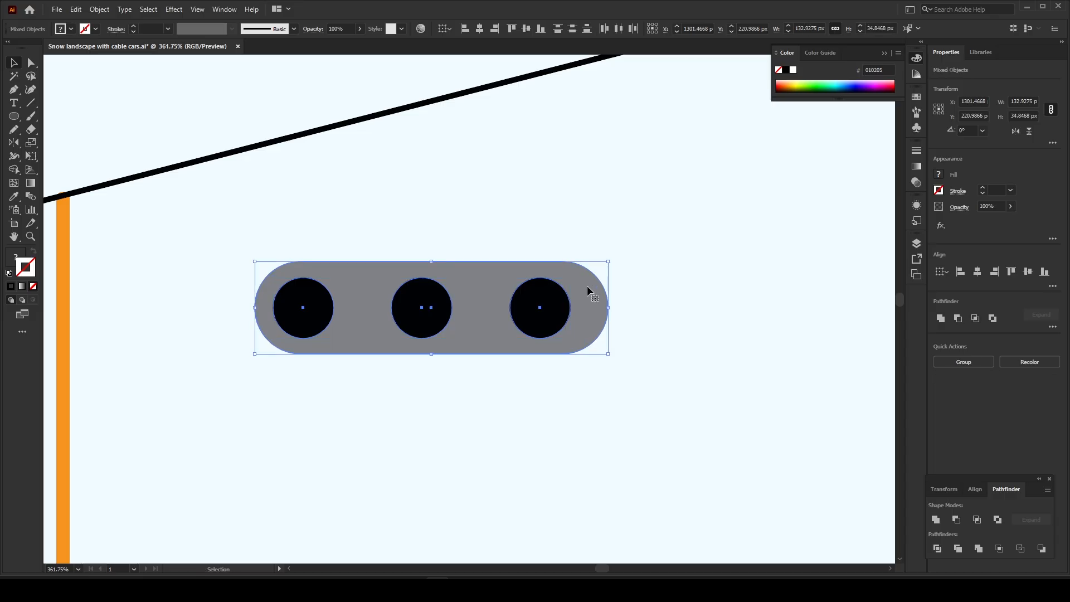
key(ctrl+shift+a)
click(557, 296)
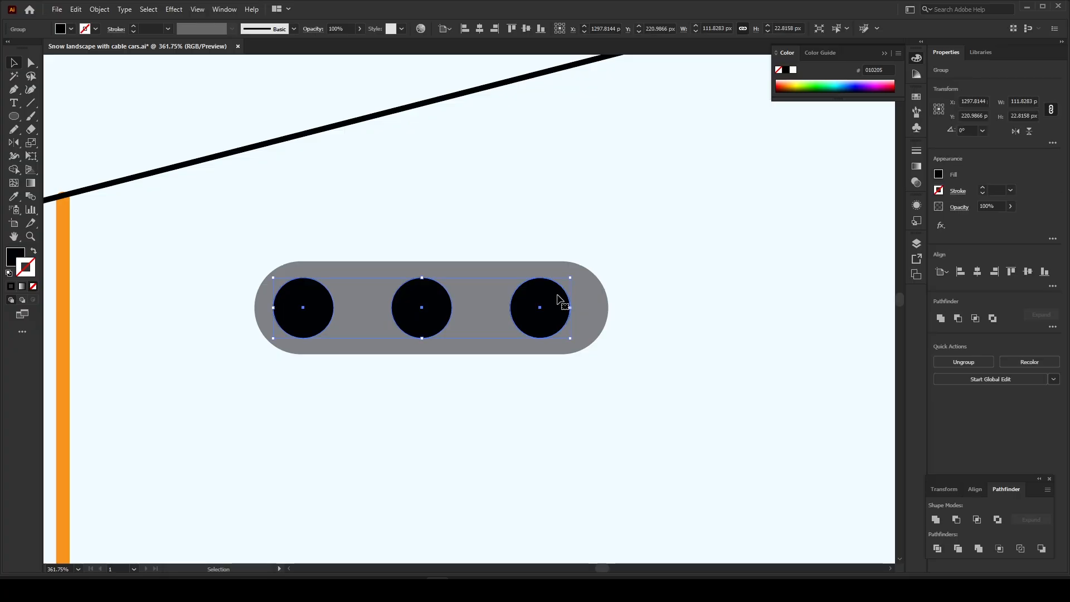
shift+click(593, 296)
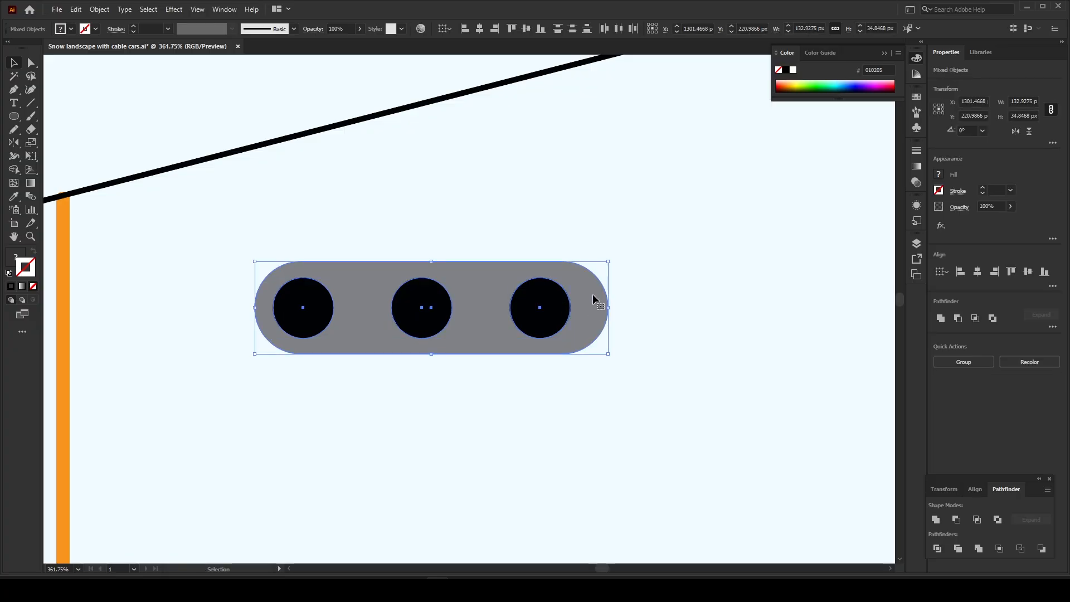
click(593, 294)
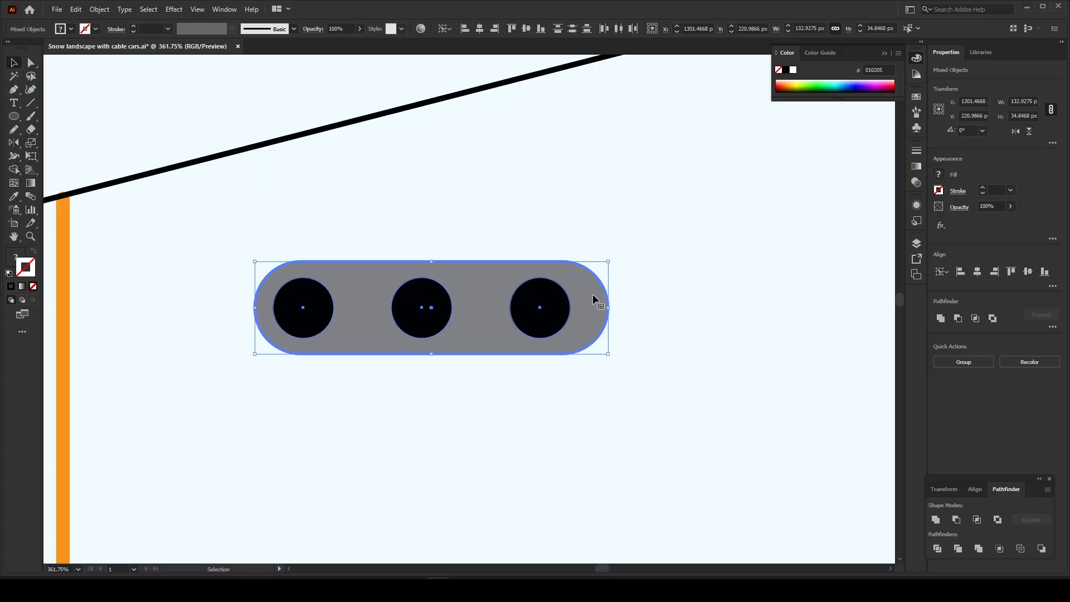
click(480, 29)
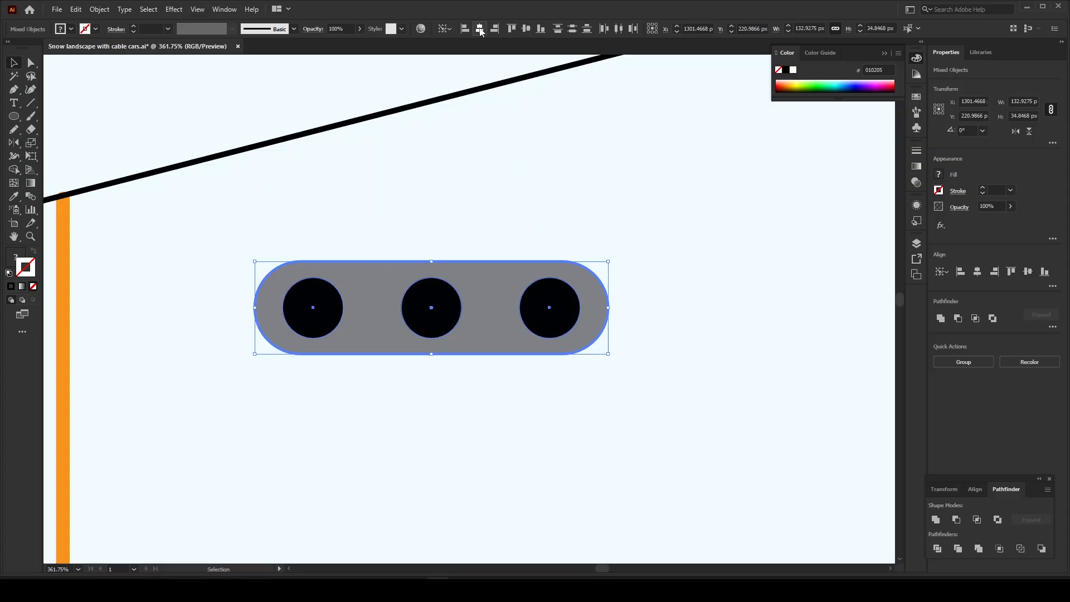
click(526, 29)
click(528, 161)
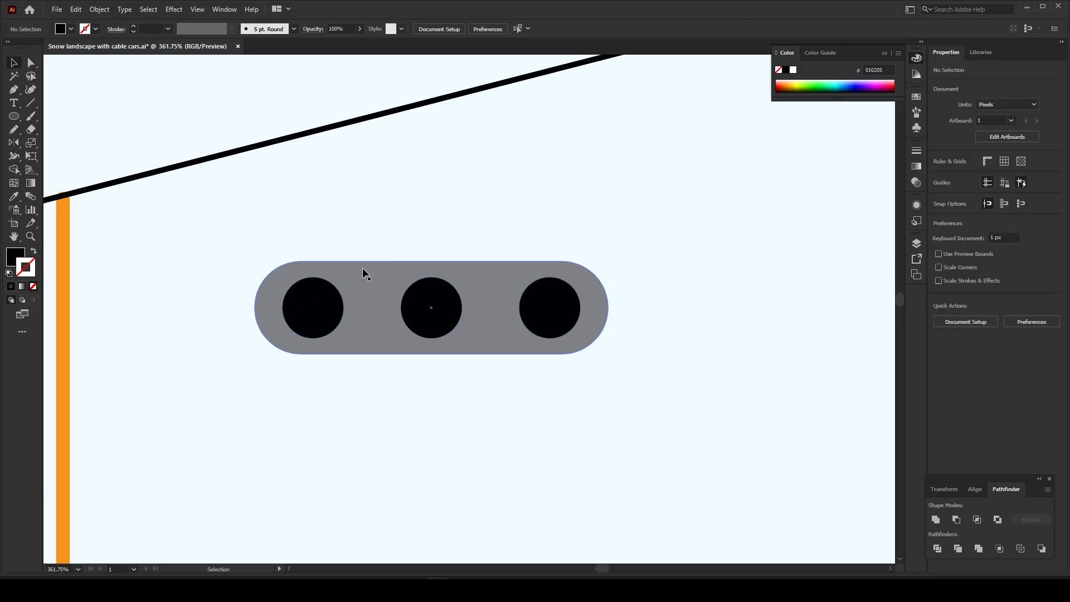
- Group the grey pill together with its black circles as one pulley
scroll(424, 286, down, 3)
scroll(403, 248, up, 3)
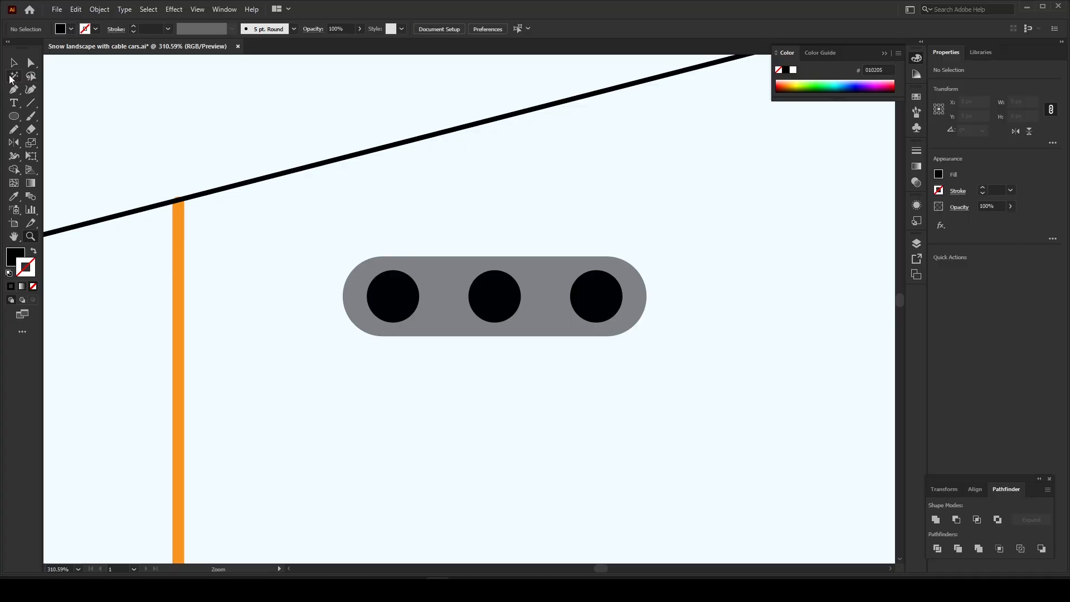
click(402, 298)
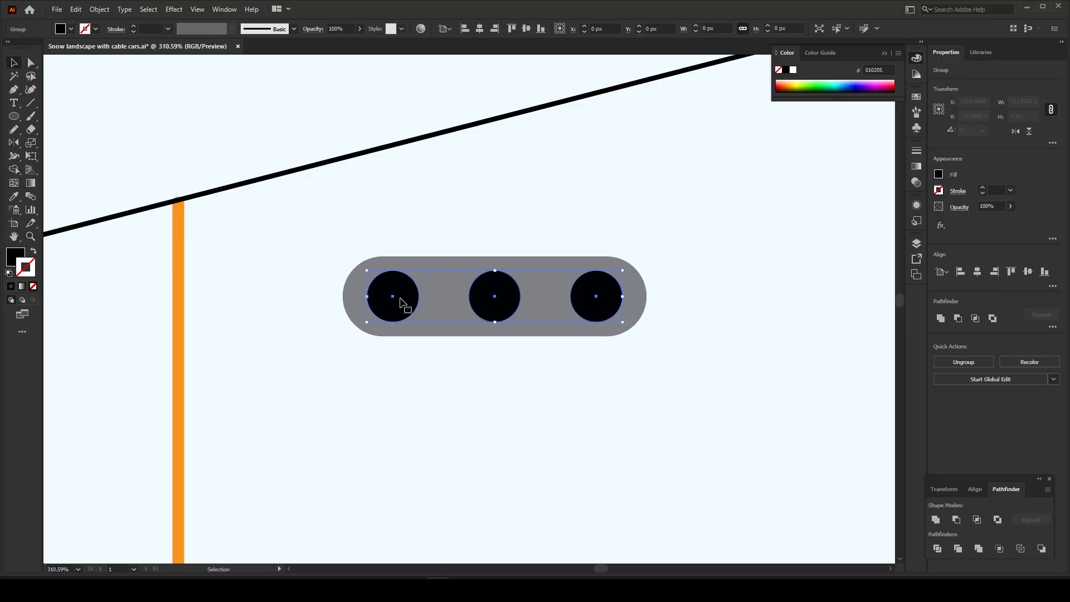
shift+click(457, 276)
key(ctrl+g)
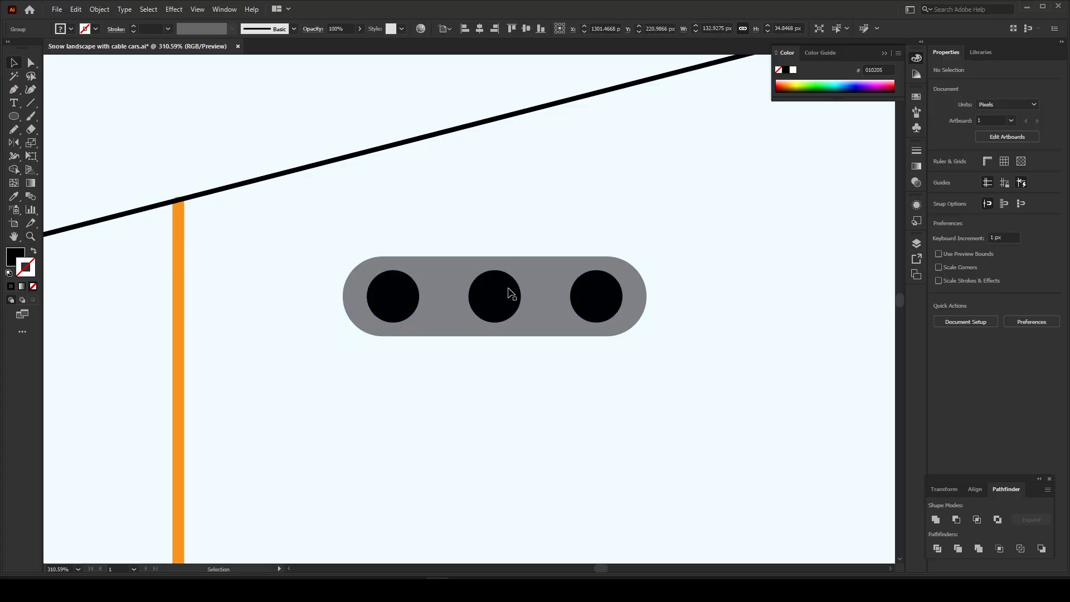
- Move the pulley onto the cable above the orange hanger and rotate it about 15.8° to follow the cable's slope
drag(512, 298, 499, 288)
scroll(535, 219, down, 2)
scroll(423, 234, left, 2)
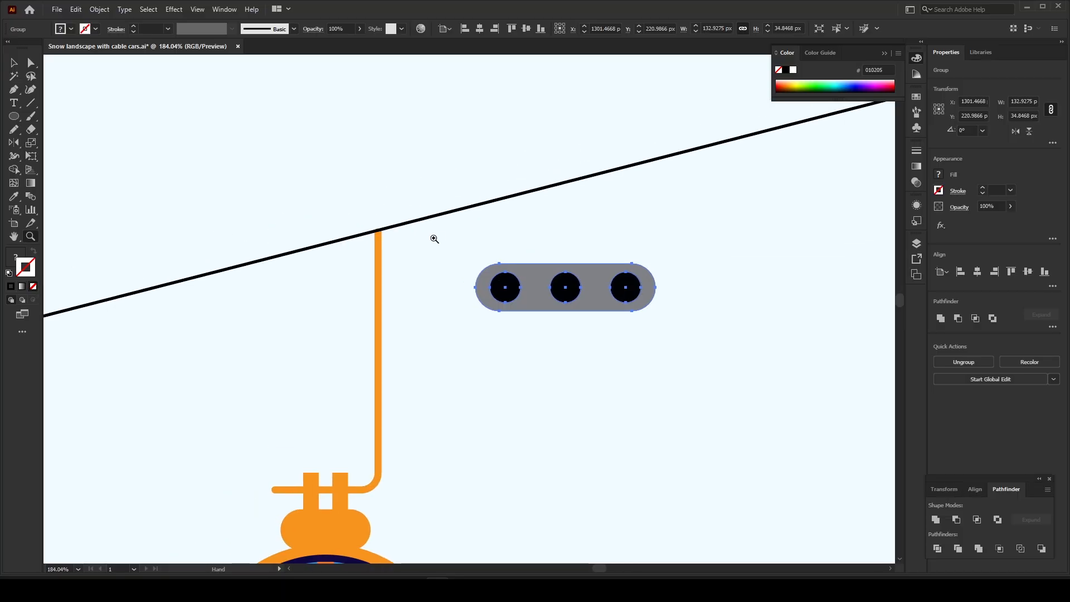
scroll(349, 188, up, 1)
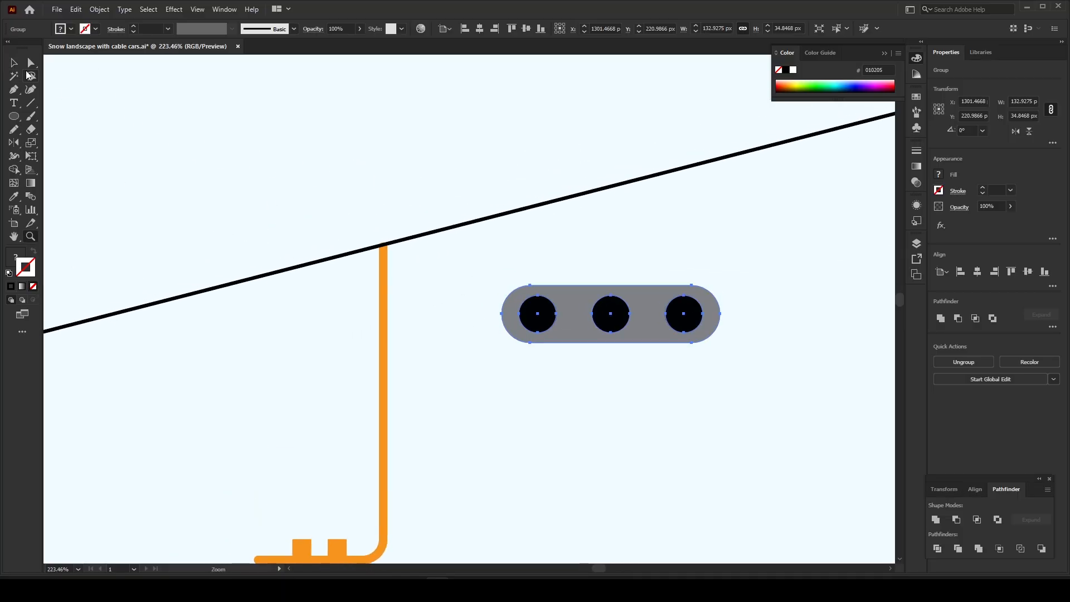
key(v)
drag(643, 319, 418, 221)
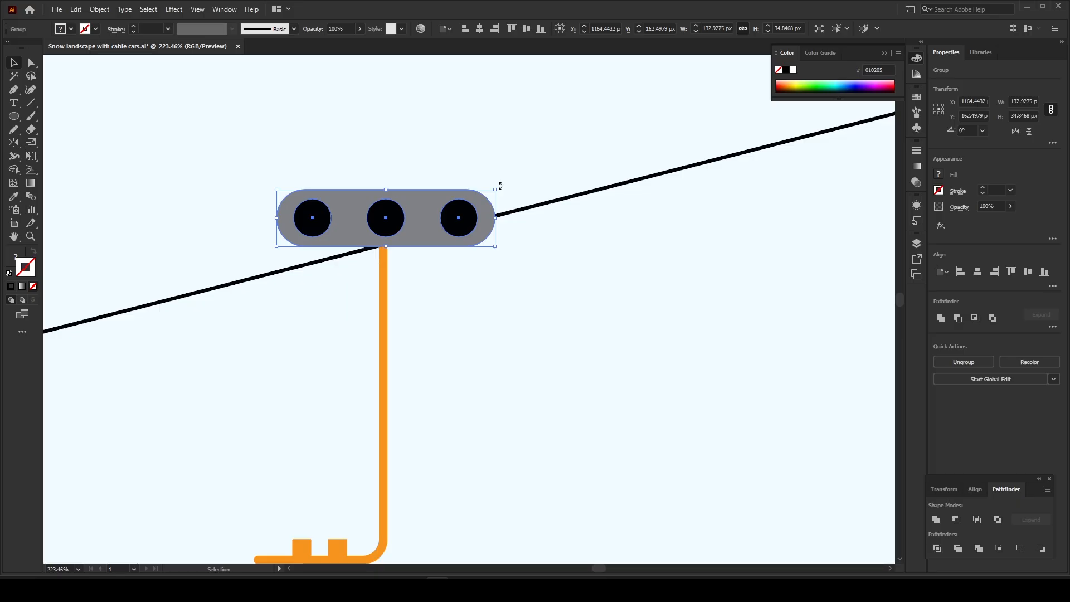
drag(498, 185, 484, 156)
drag(402, 225, 394, 224)
- Adjust the pulley's tilt to about 14.9°, and scale it down to about 87 px wide, resting on the cable
key(z)
drag(380, 218, 399, 219)
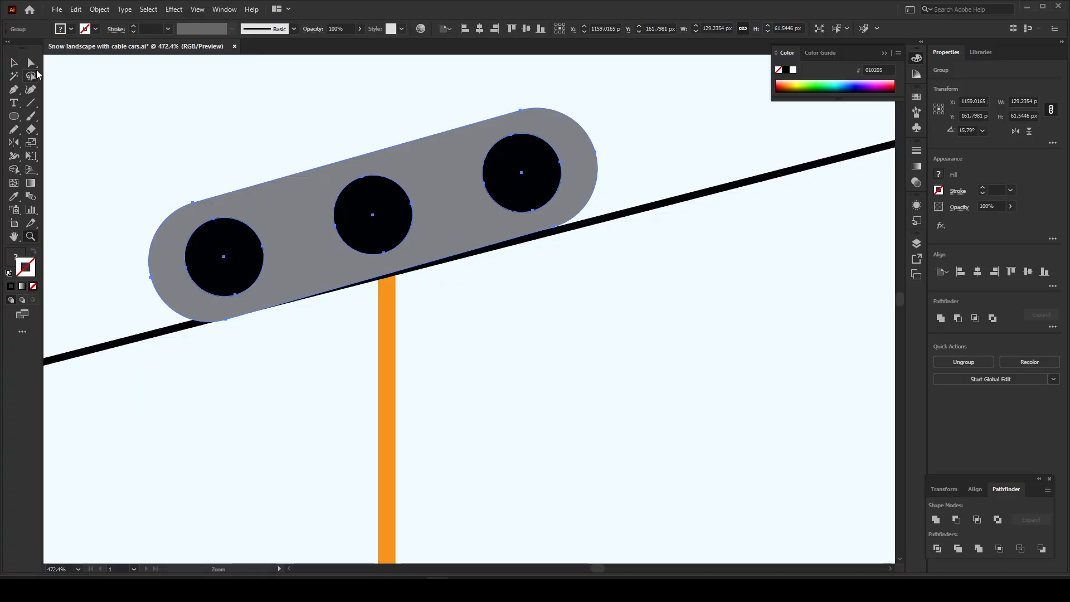
click(14, 62)
drag(585, 94, 589, 100)
drag(604, 153, 522, 175)
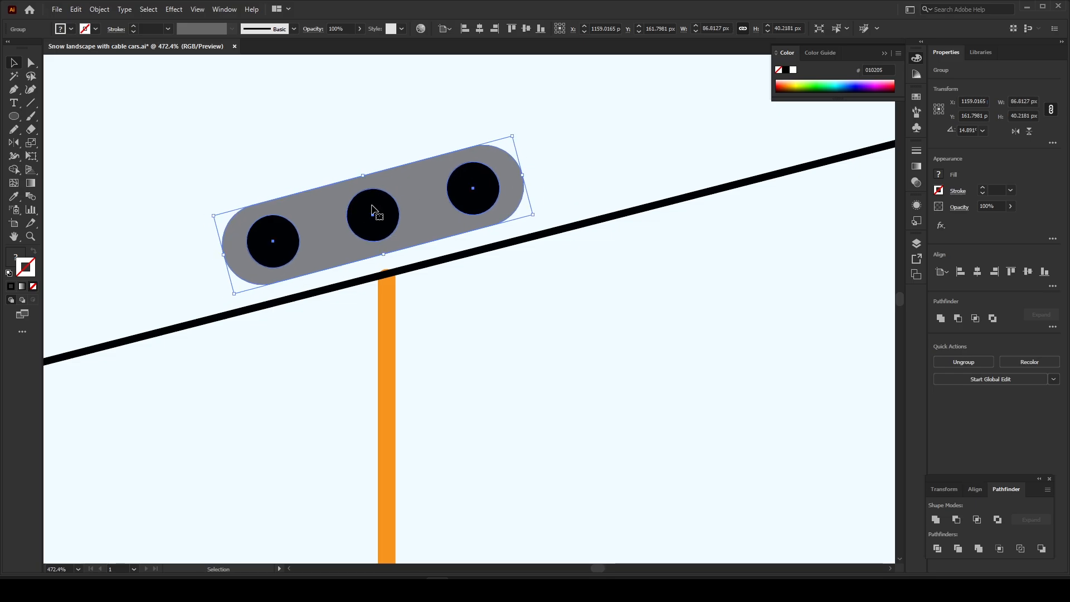
drag(373, 205, 373, 222)
- Shrink the pulley to about 80 px wide and refine its tilt to about 14.8°, keeping it seated on the cable
key(z)
drag(371, 214, 615, 287)
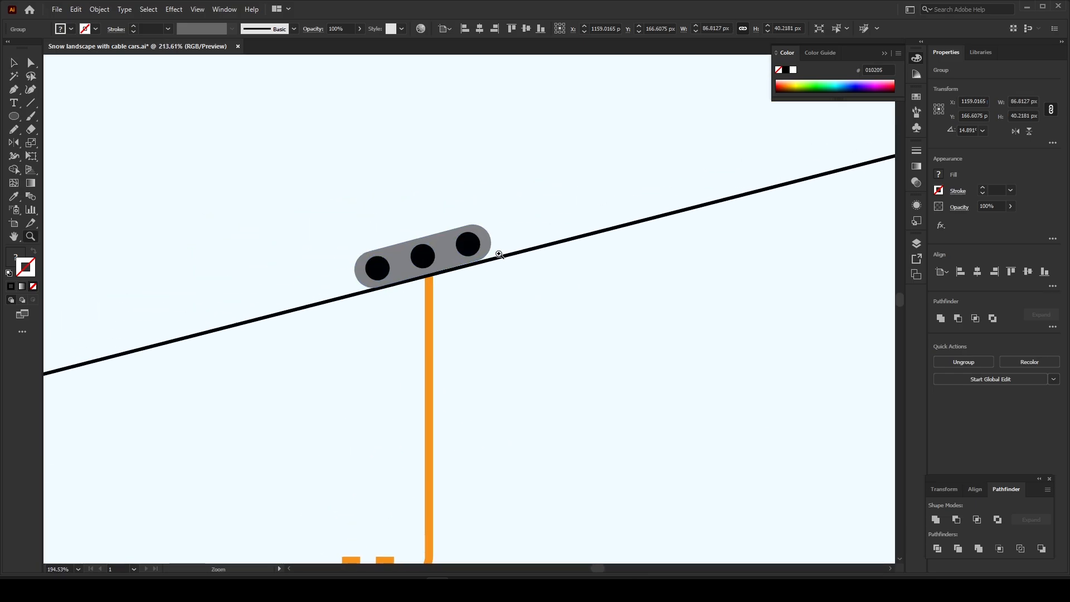
drag(468, 228, 630, 240)
click(13, 62)
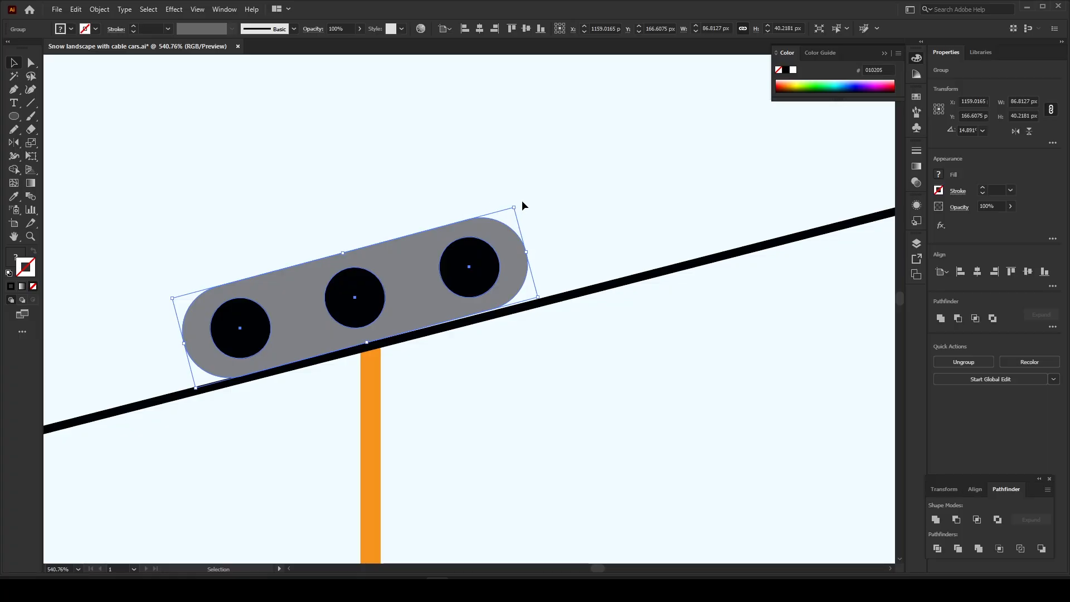
drag(516, 204, 524, 204)
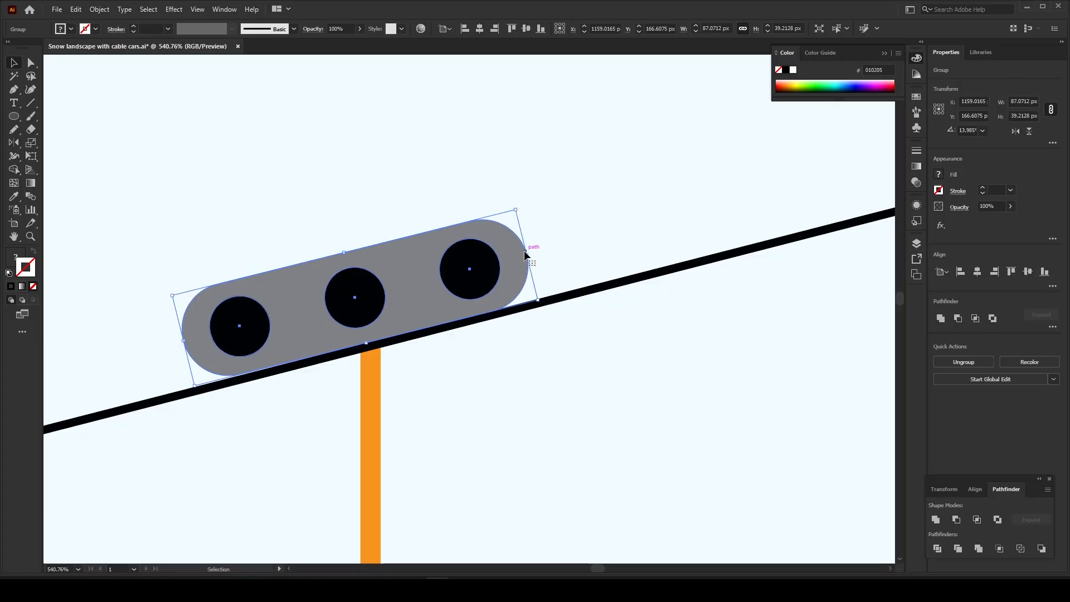
drag(524, 255, 513, 258)
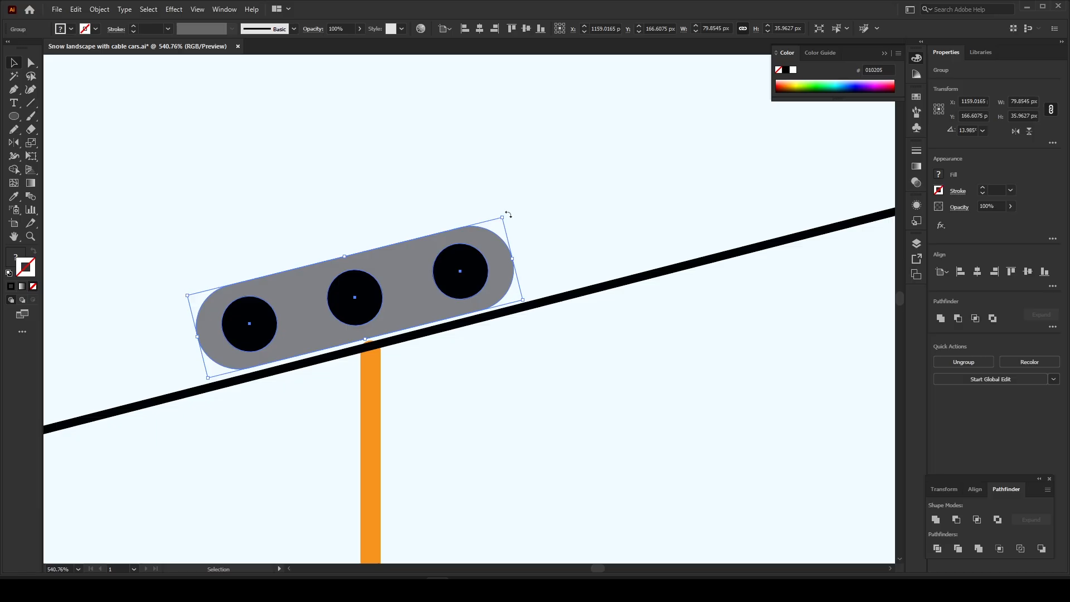
drag(508, 214, 529, 212)
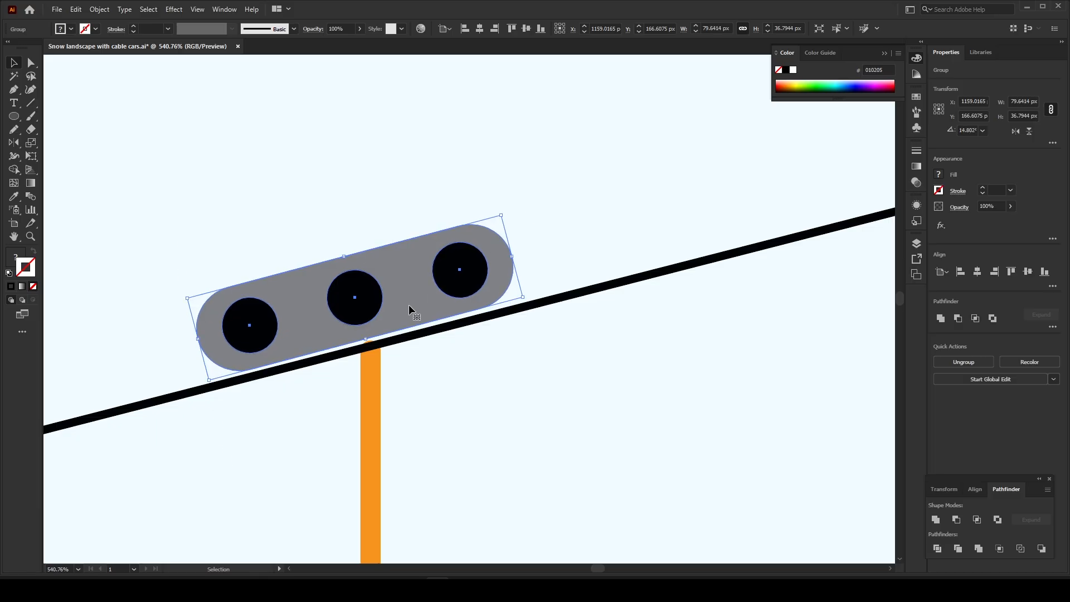
drag(409, 306, 413, 310)
- Group the pulley with the hanger and cable car, then test-move the group and undo that move
key(z)
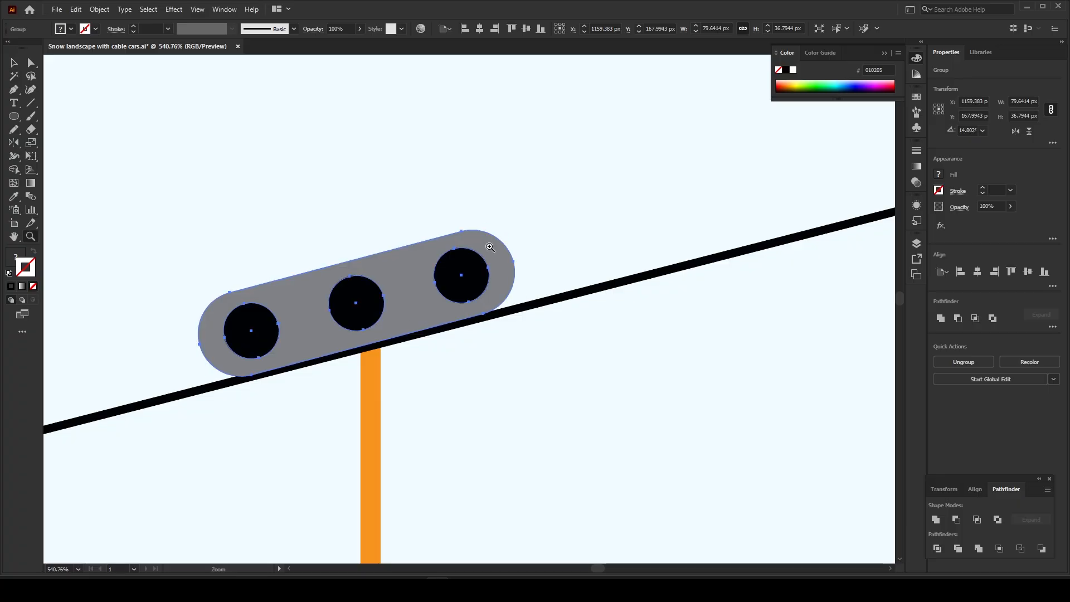
drag(489, 246, 337, 289)
drag(422, 296, 376, 301)
drag(455, 277, 409, 328)
click(14, 63)
click(205, 119)
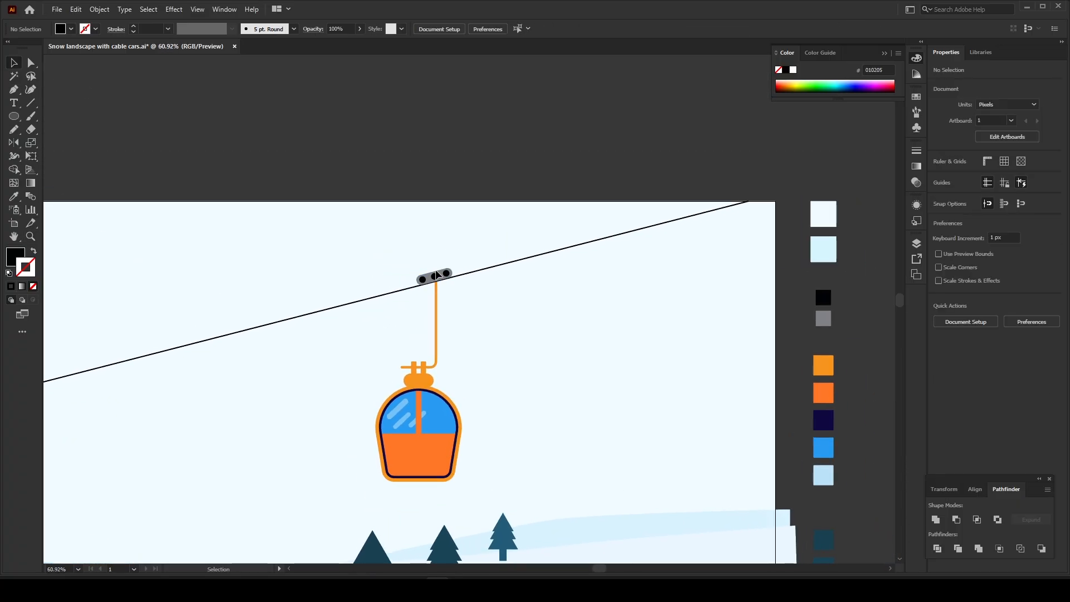
click(447, 282)
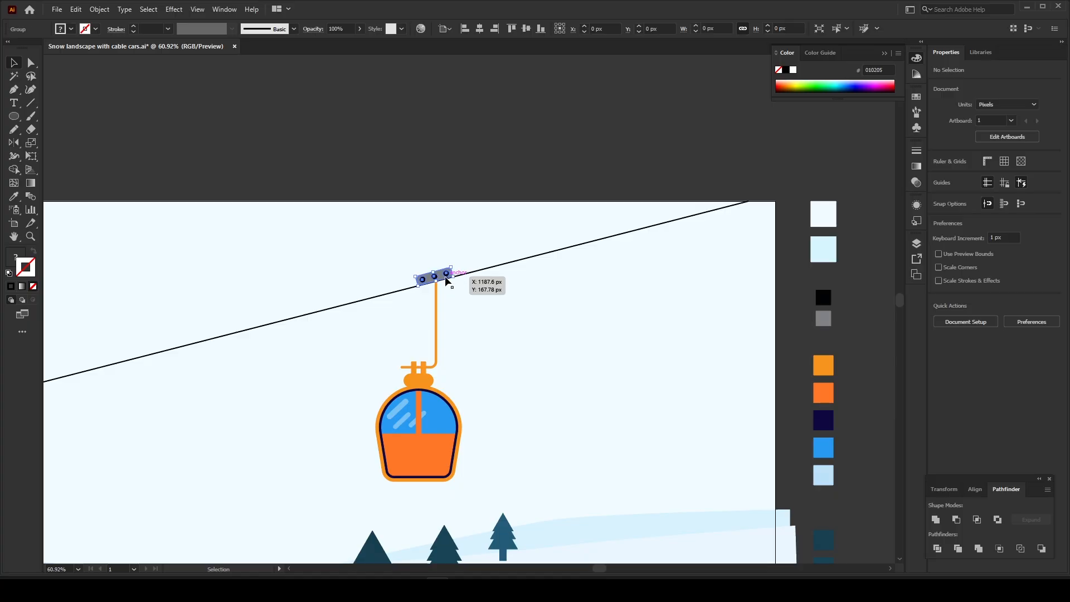
key(z)
drag(389, 437, 453, 446)
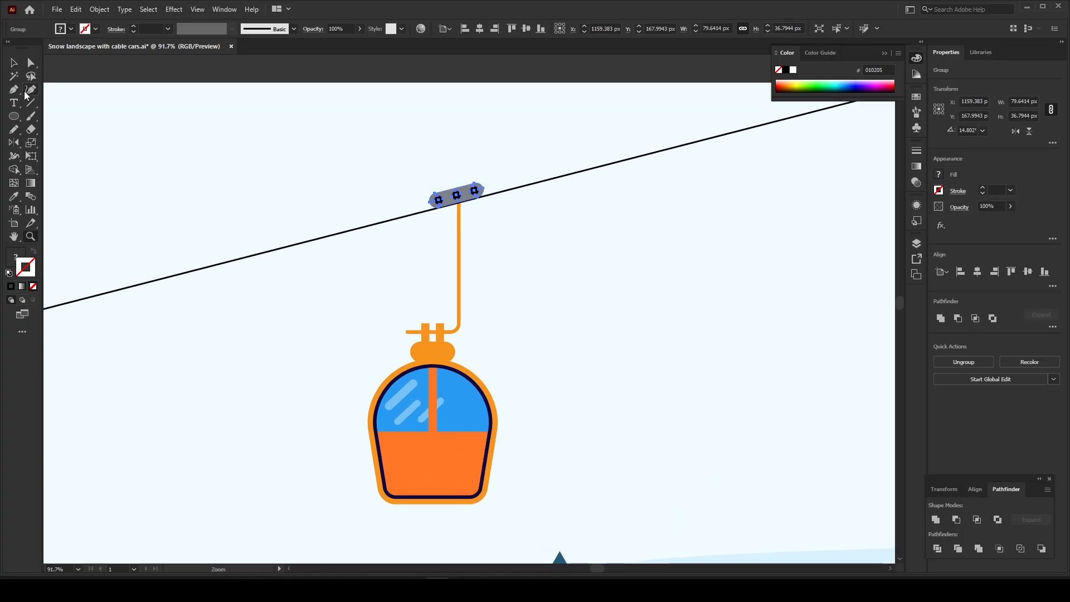
click(16, 63)
click(438, 385)
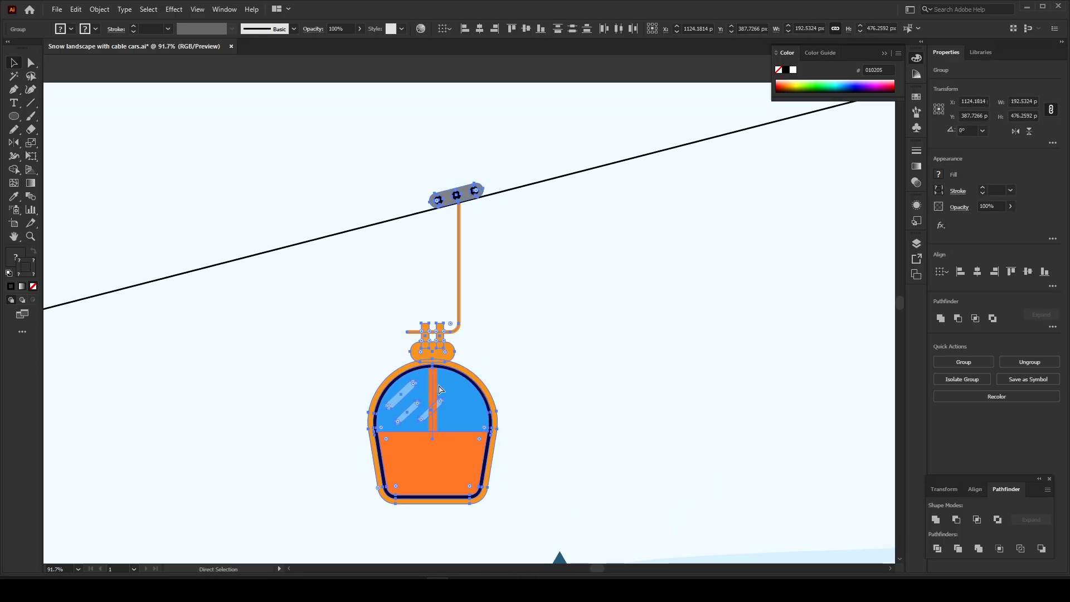
click(498, 375)
drag(443, 383, 473, 397)
key(ctrl+z)
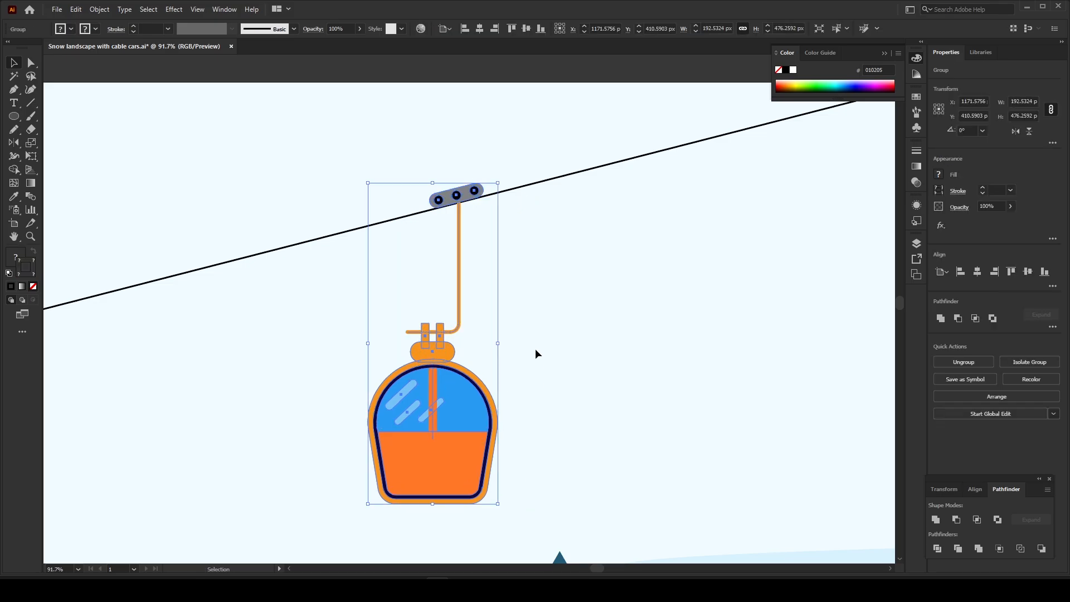
- Draw a straight line about 1982 px long below the existing cable, roughly parallel to it, from the artboard's left edge to its right edge
key(z)
drag(457, 316, 339, 361)
drag(463, 297, 481, 228)
click(14, 63)
click(481, 257)
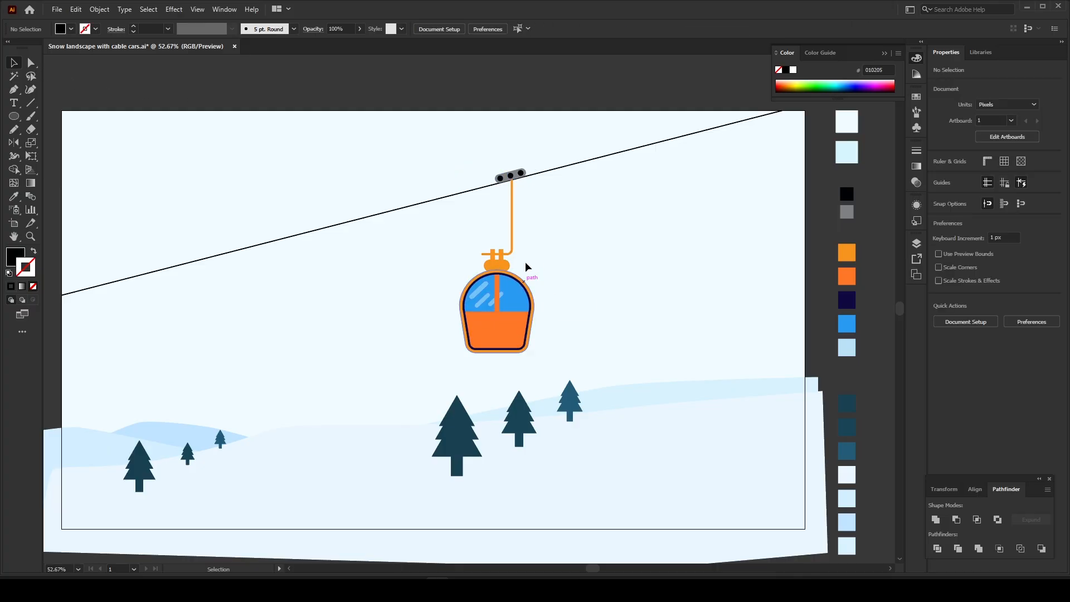
mouse_move(497, 270)
mouse_down()
mouse_move(511, 307)
mouse_move(496, 268)
mouse_up()
click(594, 270)
click(17, 90)
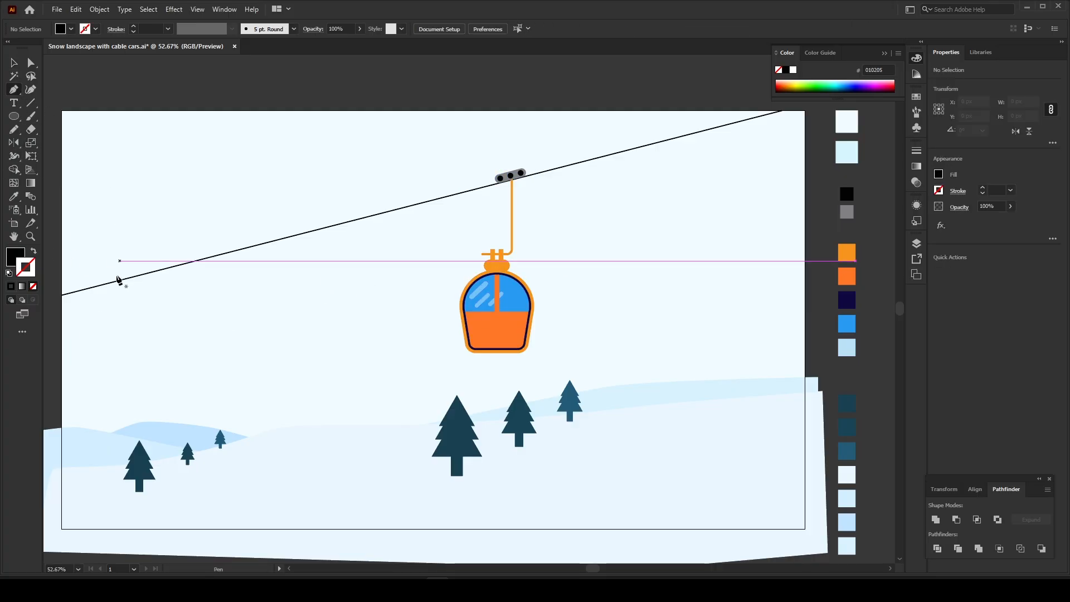
click(61, 337)
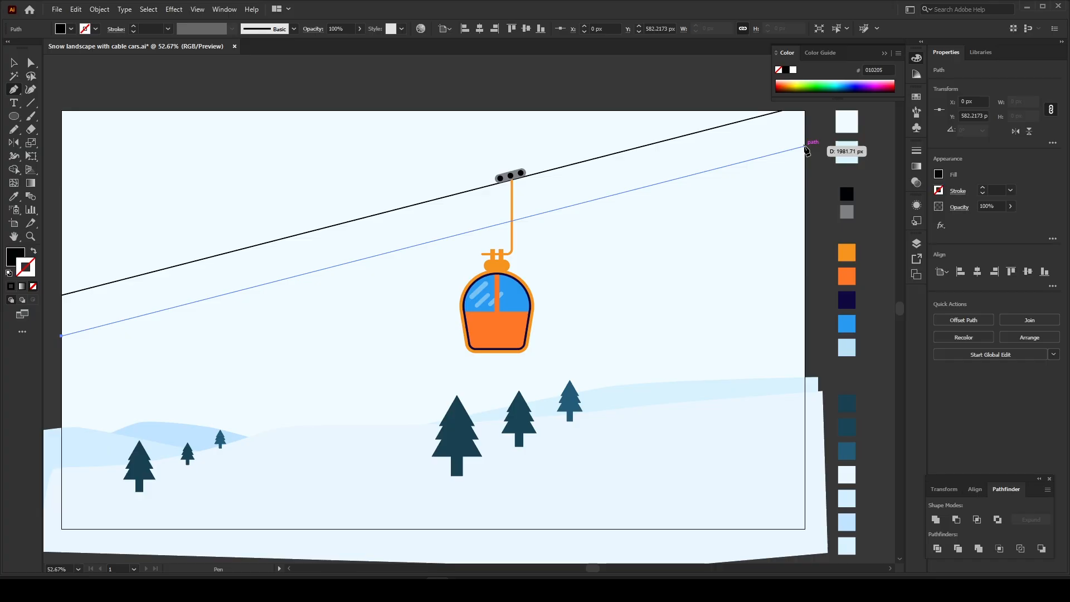
click(806, 146)
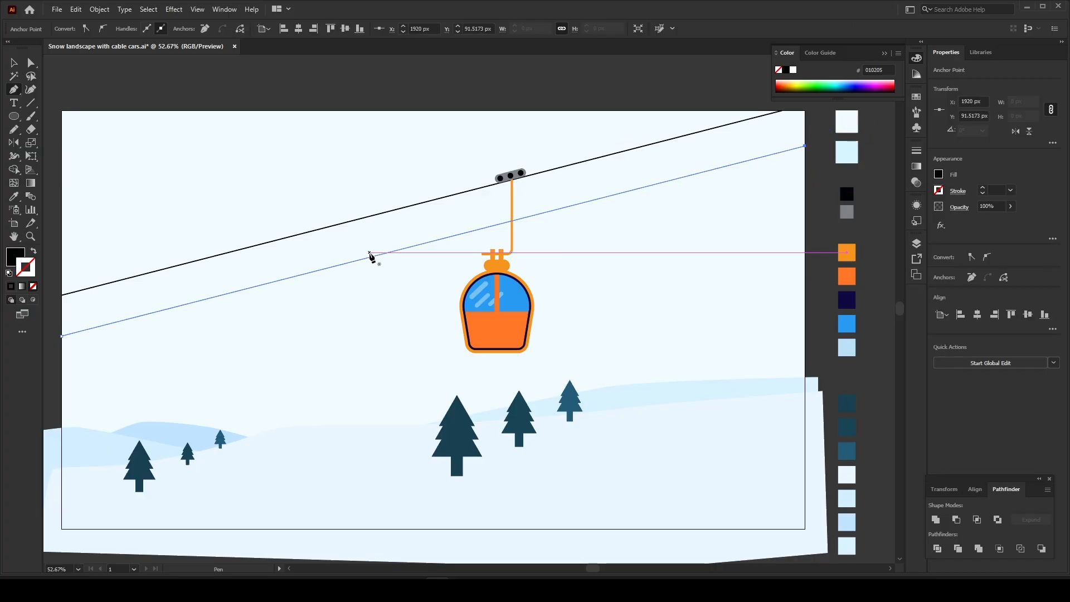
- Copy the upper cable's appearance, a black 2 pt stroke without fill, onto the new lower line
key(i)
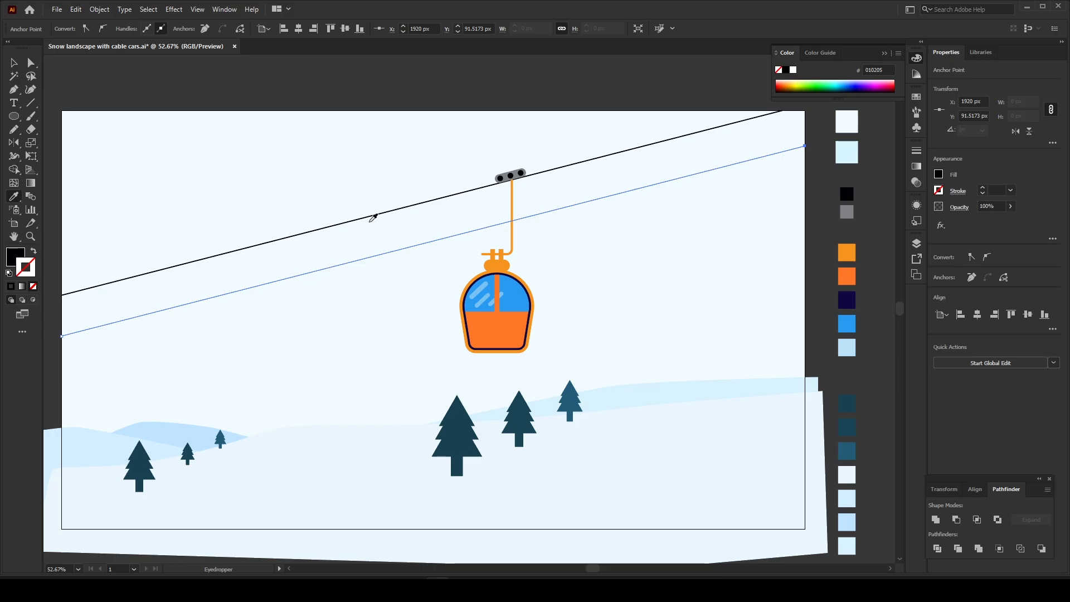
click(376, 212)
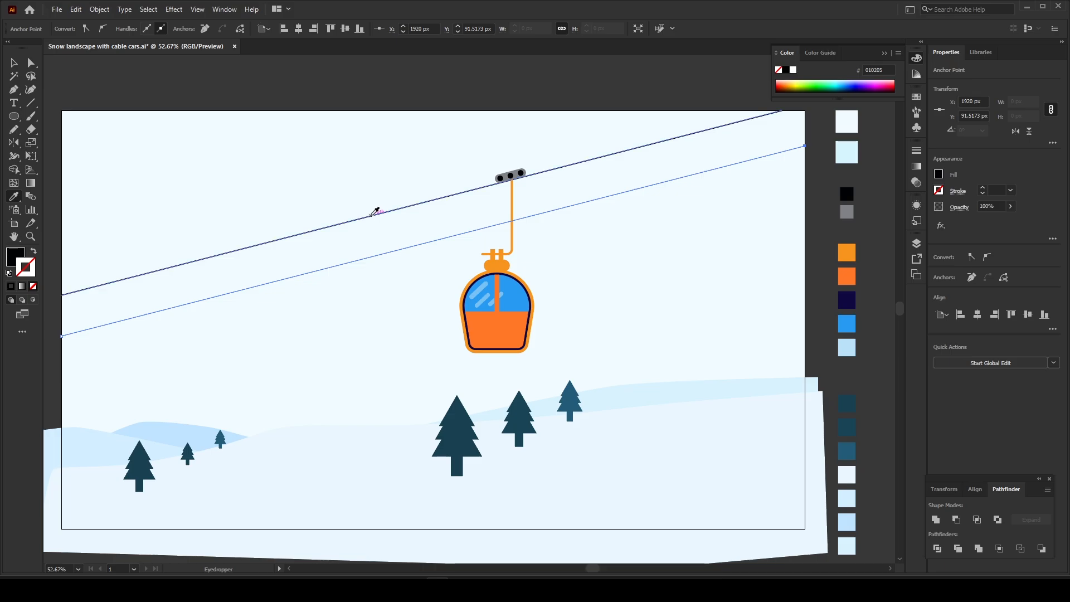
click(377, 212)
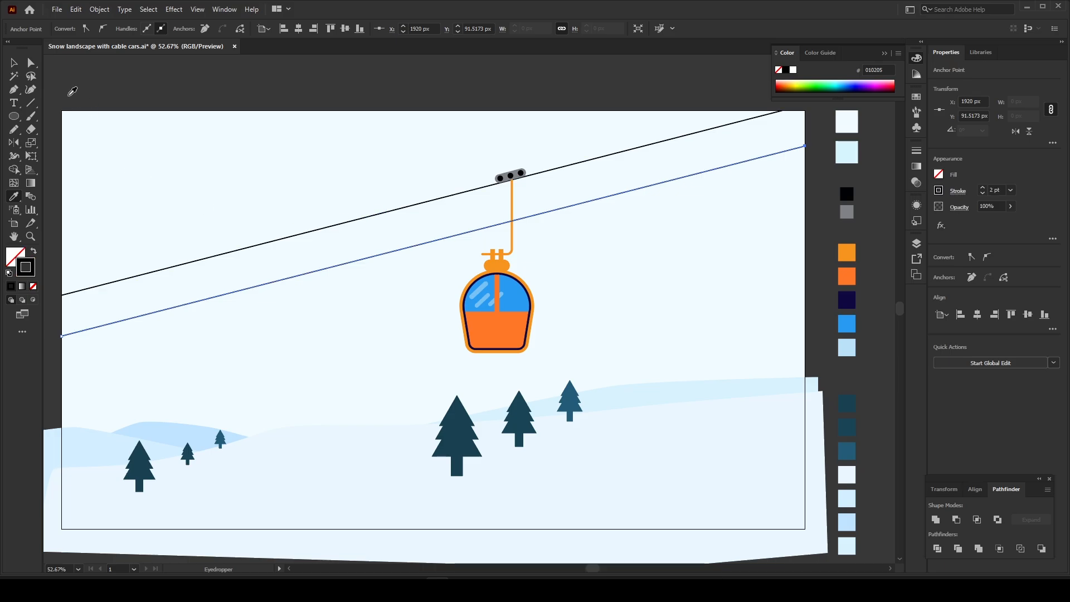
click(15, 63)
click(177, 66)
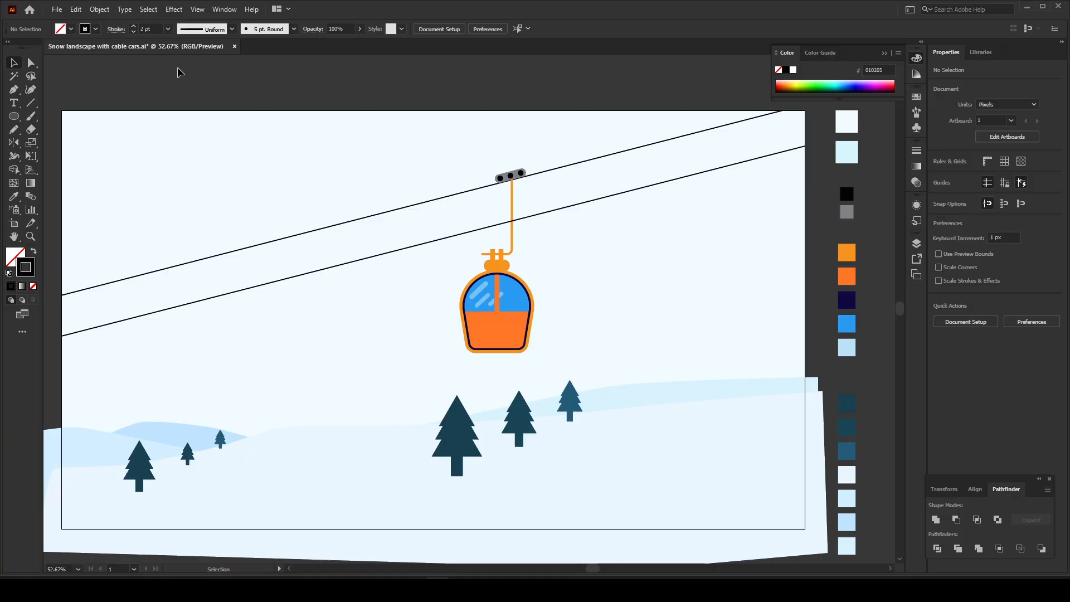
- Paste a copy of the cable car group at its original position, and move one of the two groups down onto the lower cable
click(498, 290)
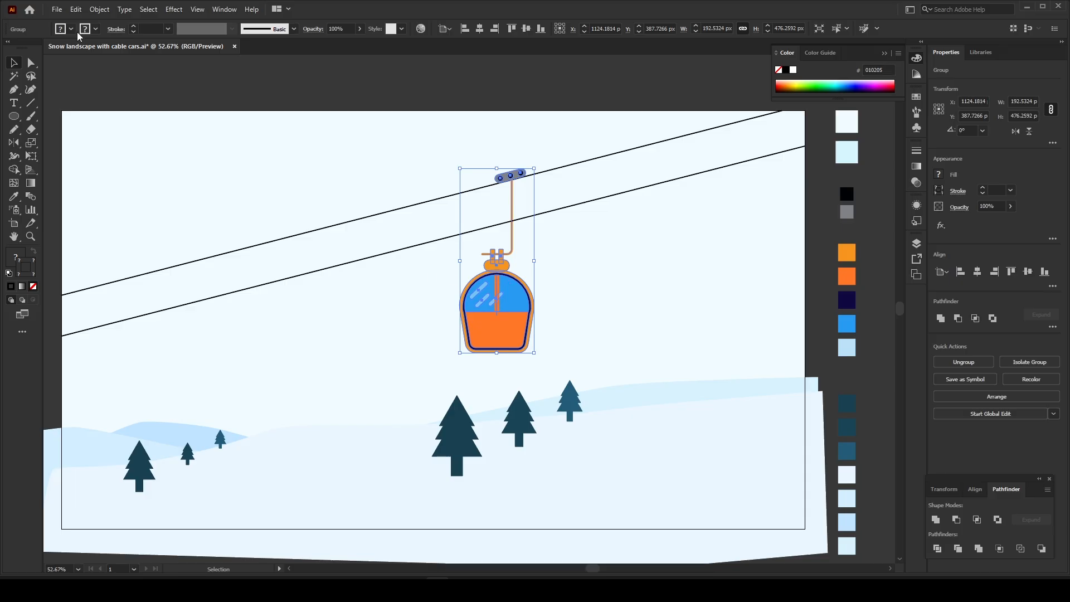
click(77, 9)
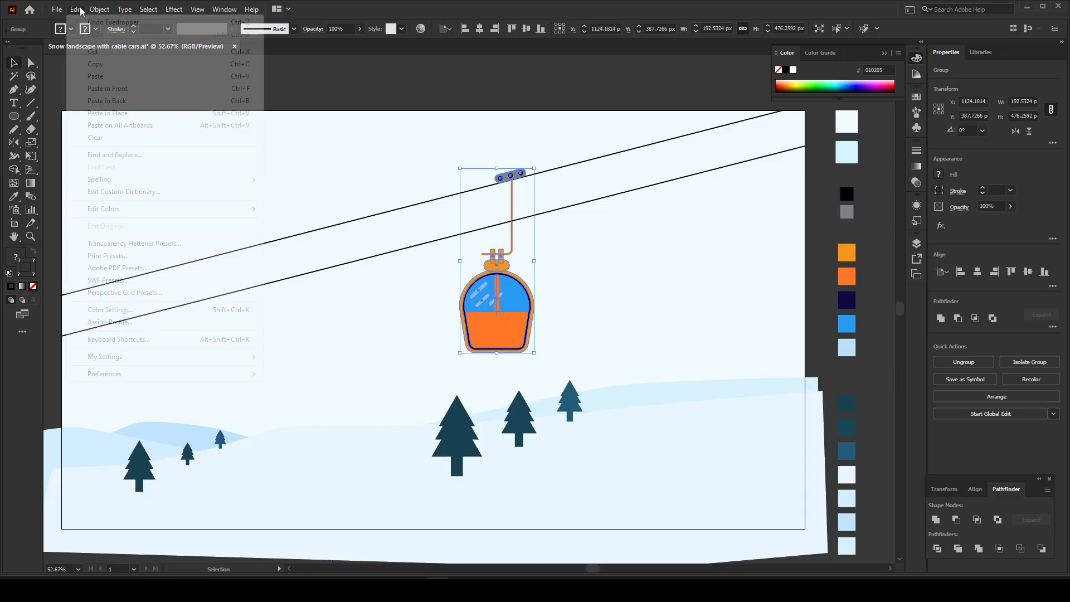
click(85, 64)
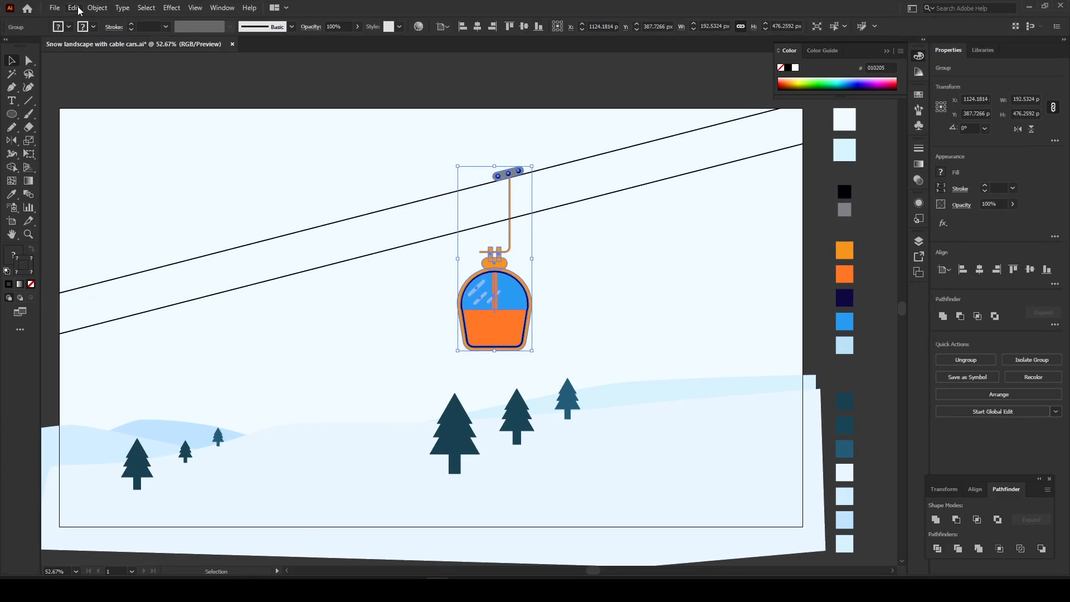
click(78, 9)
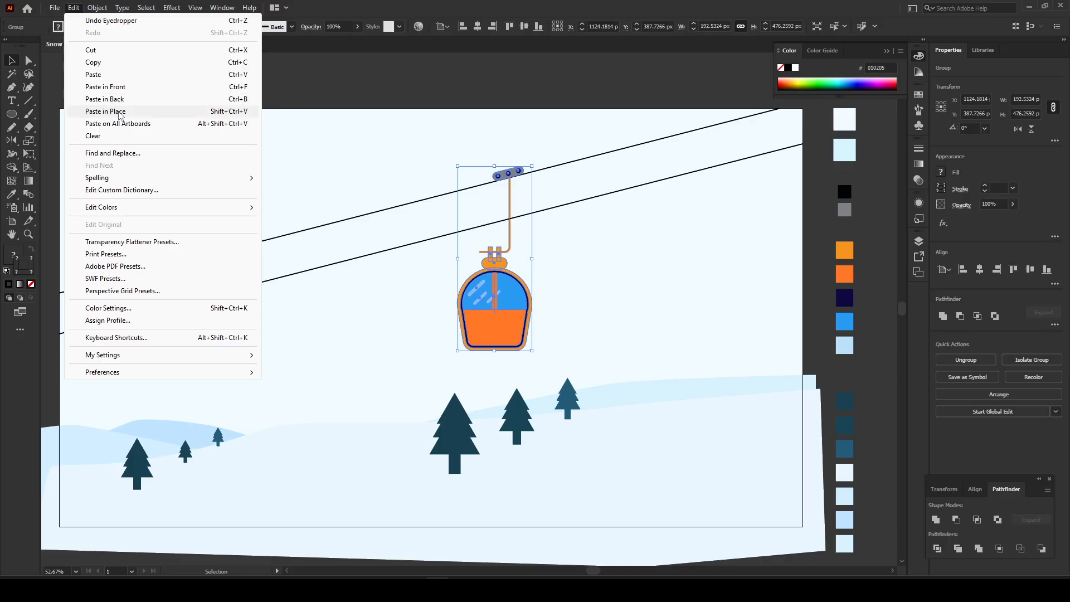
click(105, 99)
click(401, 94)
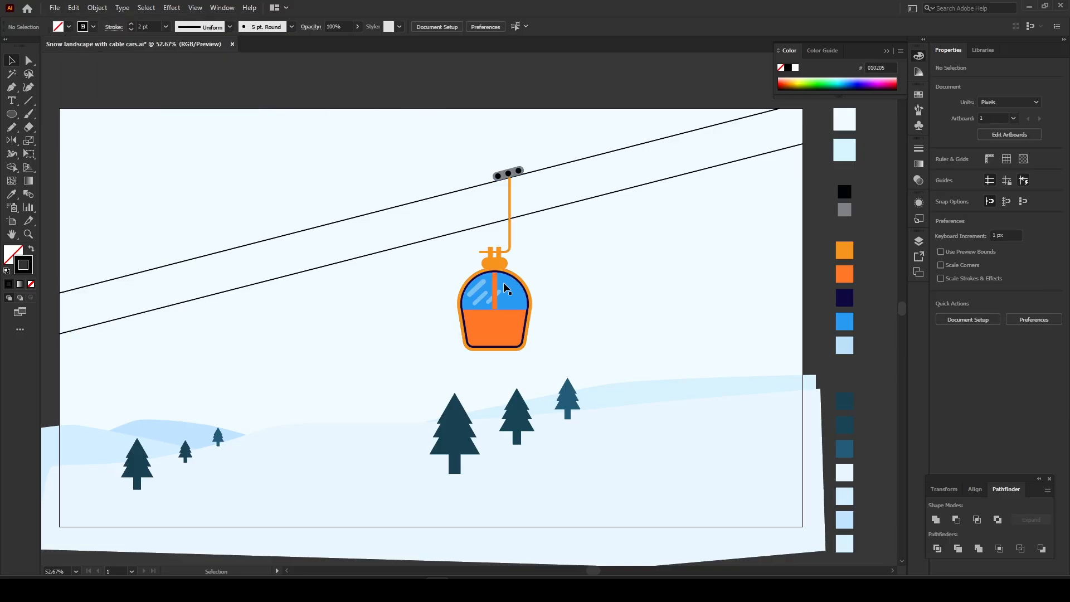
drag(501, 287, 296, 394)
- Scale the cable car group on the lower cable down proportionally to about 103 px wide
key(z)
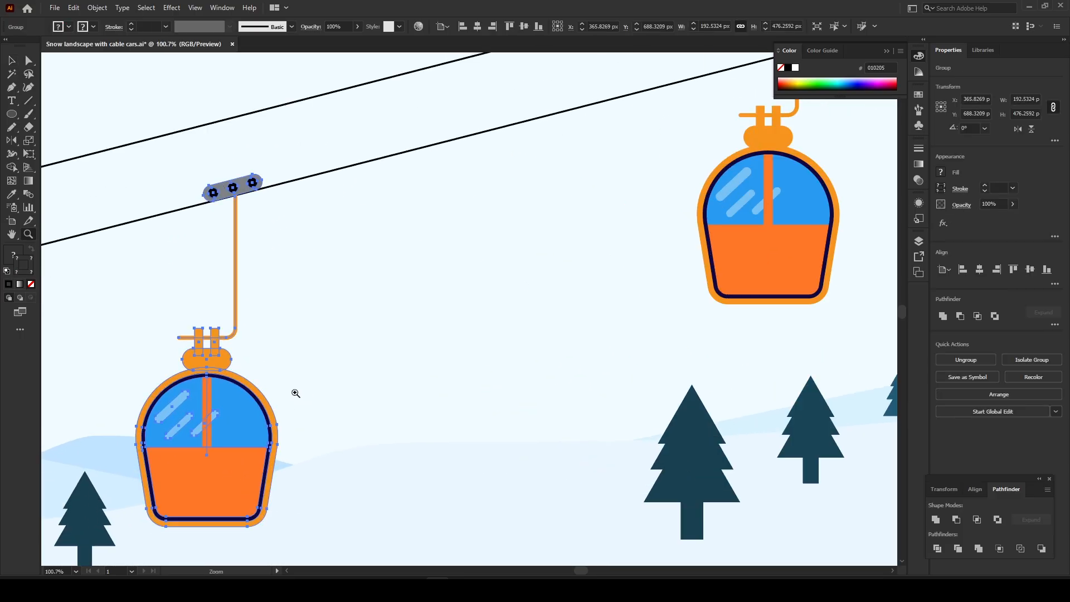
drag(141, 318, 258, 304)
click(7, 60)
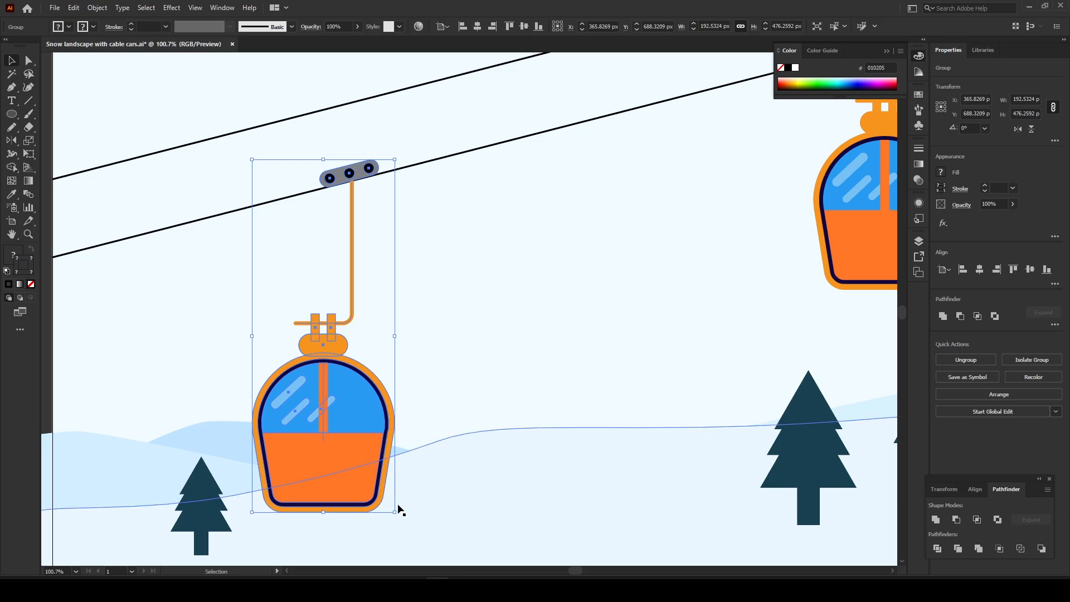
drag(397, 515, 338, 436)
- Nudge the smaller cable car group so that its pulley rests on the lower cable
key(z)
drag(272, 187, 669, 262)
click(7, 60)
key(z)
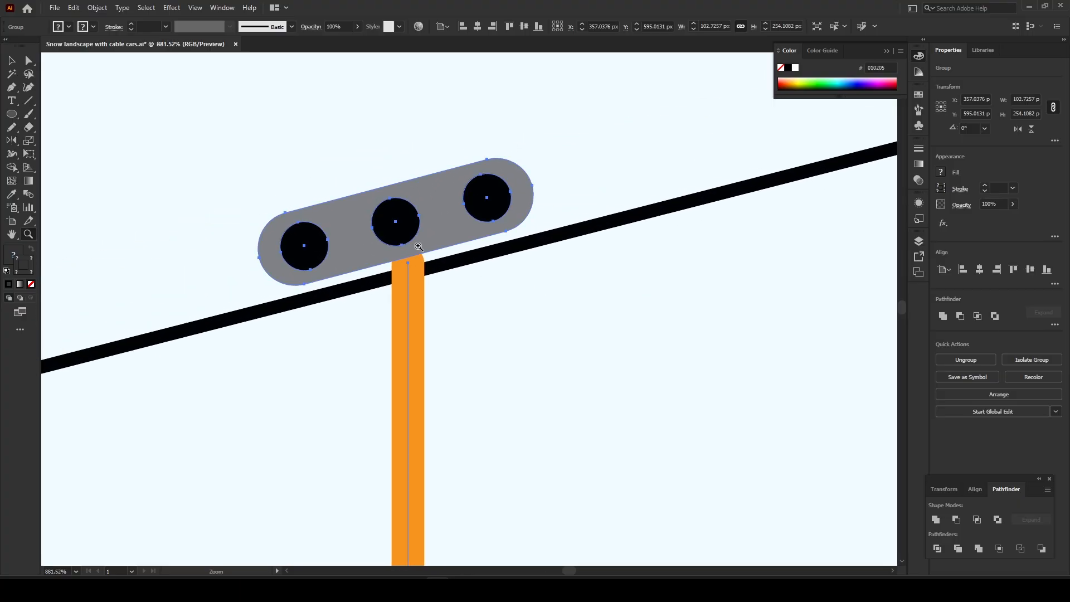
click(12, 62)
drag(413, 219, 411, 225)
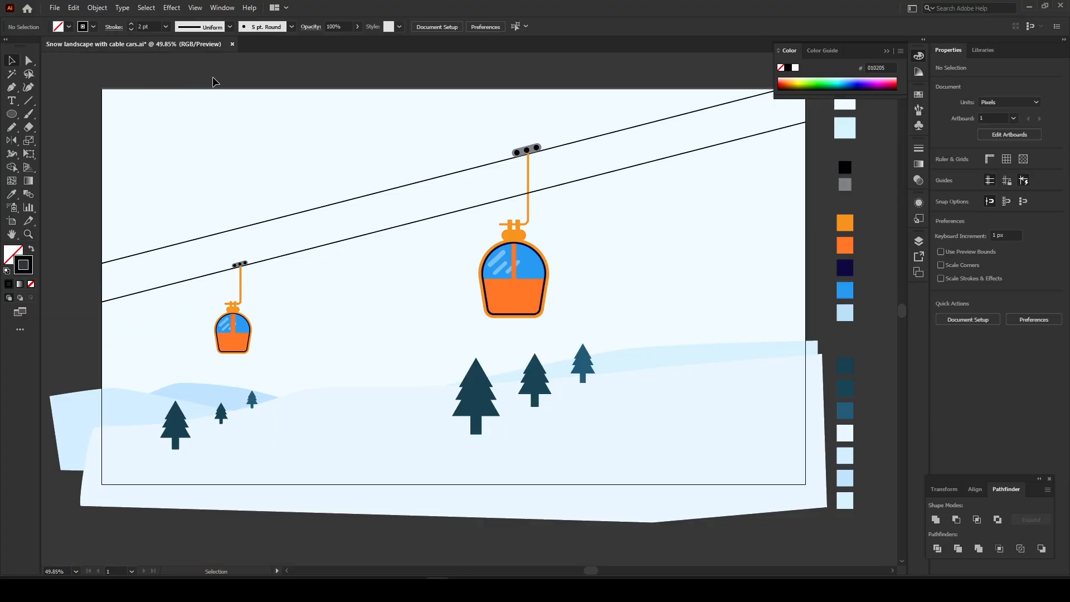
- Enlarge the smaller cable car group proportionally from its centre to about 141 px wide
key(space)
drag(335, 74, 306, 89)
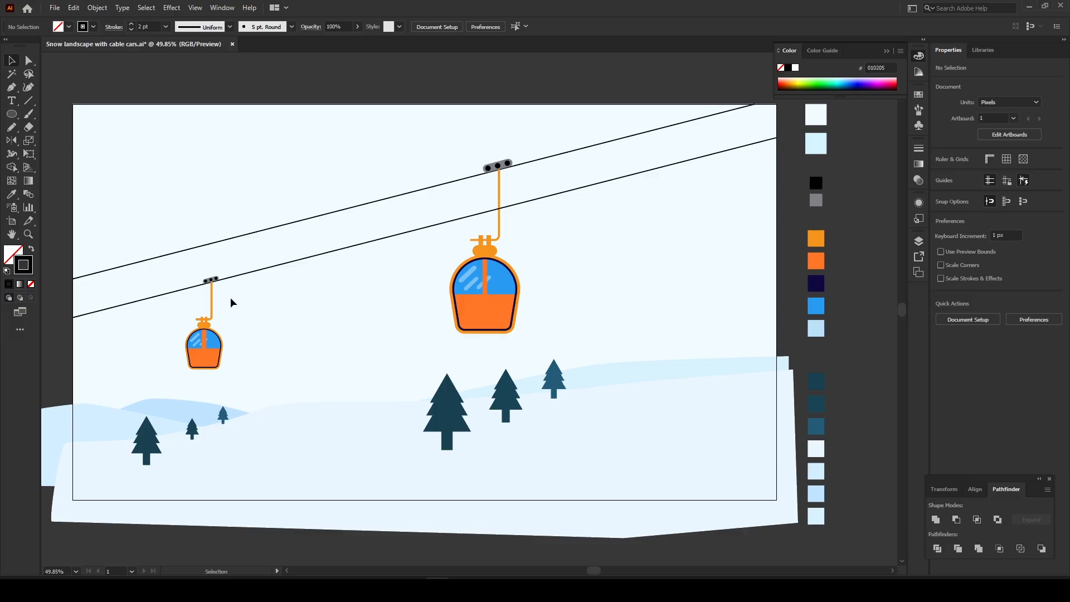
click(212, 337)
click(363, 317)
scroll(159, 345, up, 3)
click(325, 336)
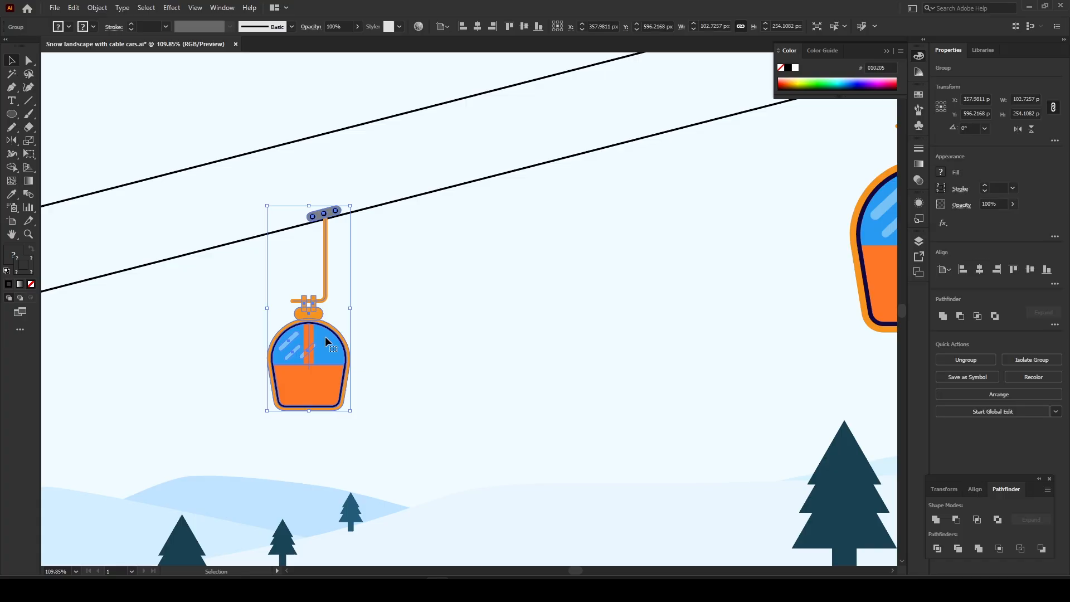
drag(351, 415, 406, 450)
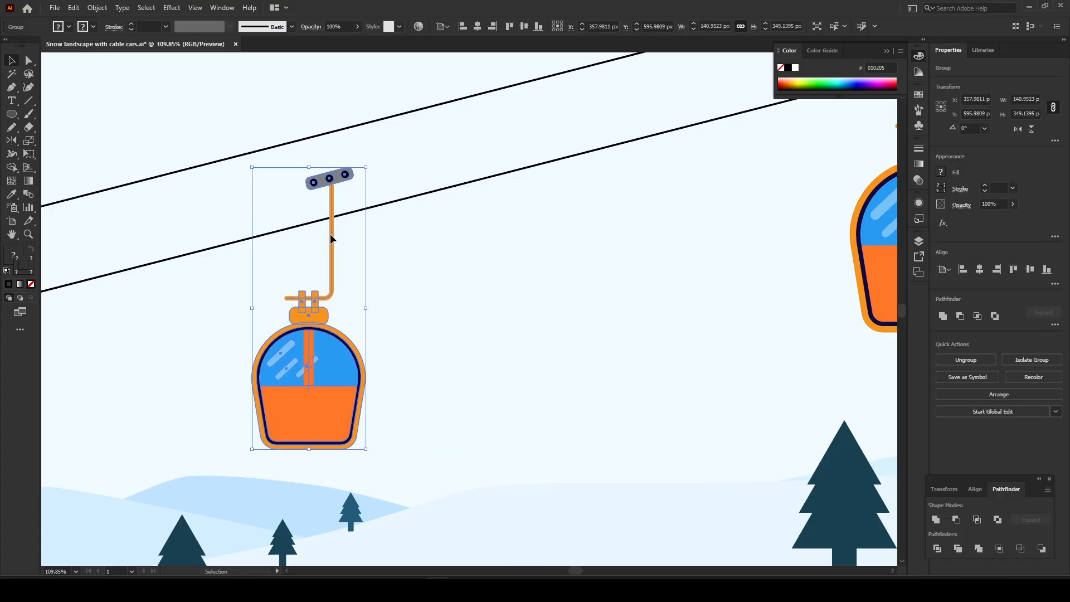
- Move the enlarged cable car group straight down until its pulley sits on the lower cable
key(z)
drag(319, 159, 480, 195)
click(10, 61)
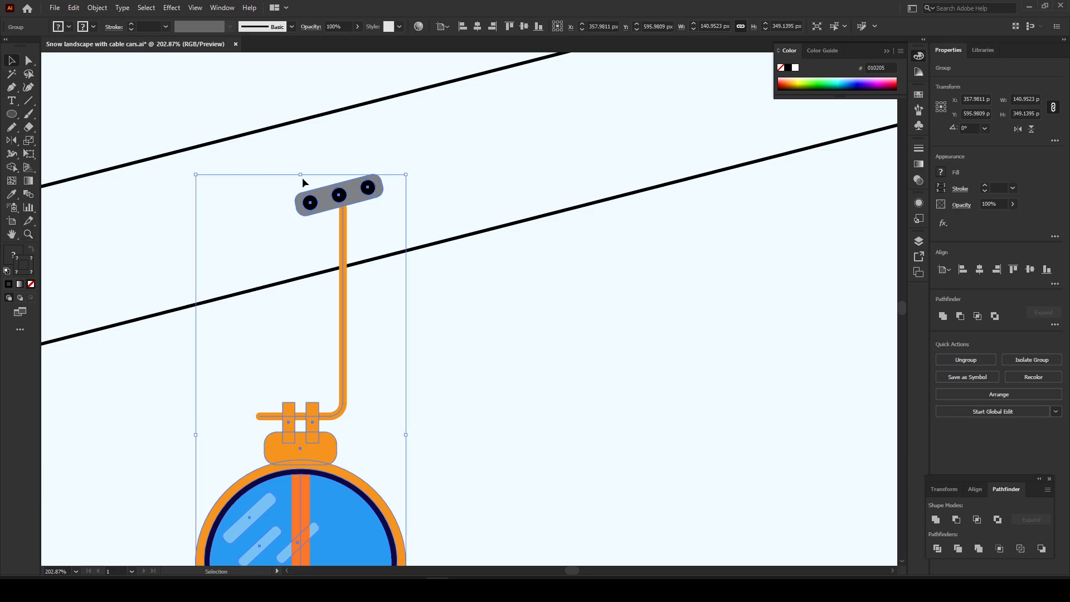
drag(355, 195, 357, 240)
drag(360, 252, 355, 255)
- Examine the whole landscape with both cables and both cable cars
key(z)
drag(339, 198, 176, 246)
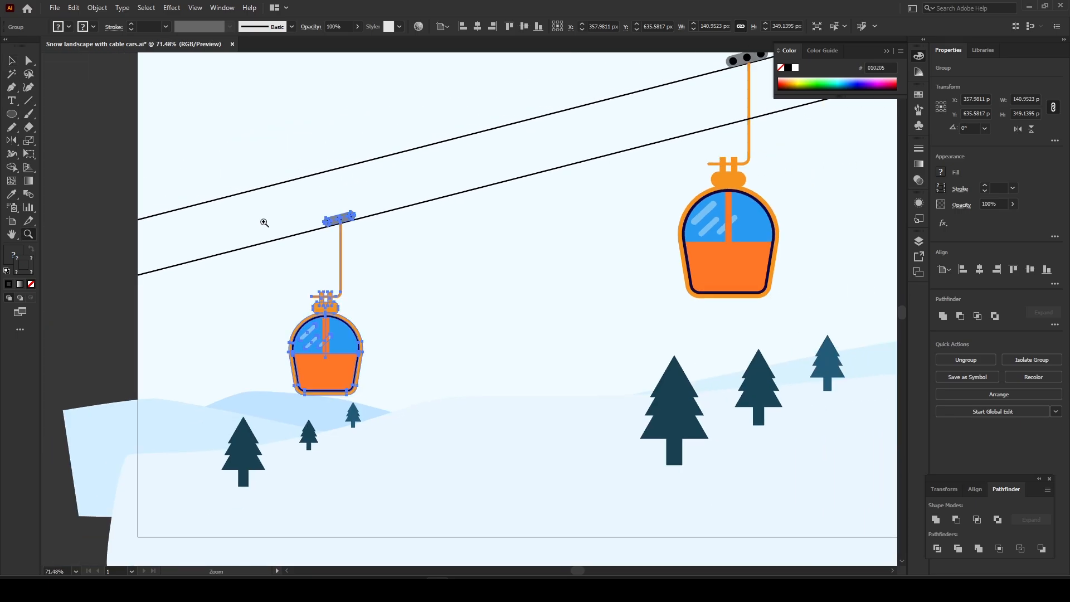
drag(264, 222, 201, 239)
drag(345, 187, 217, 235)
click(12, 61)
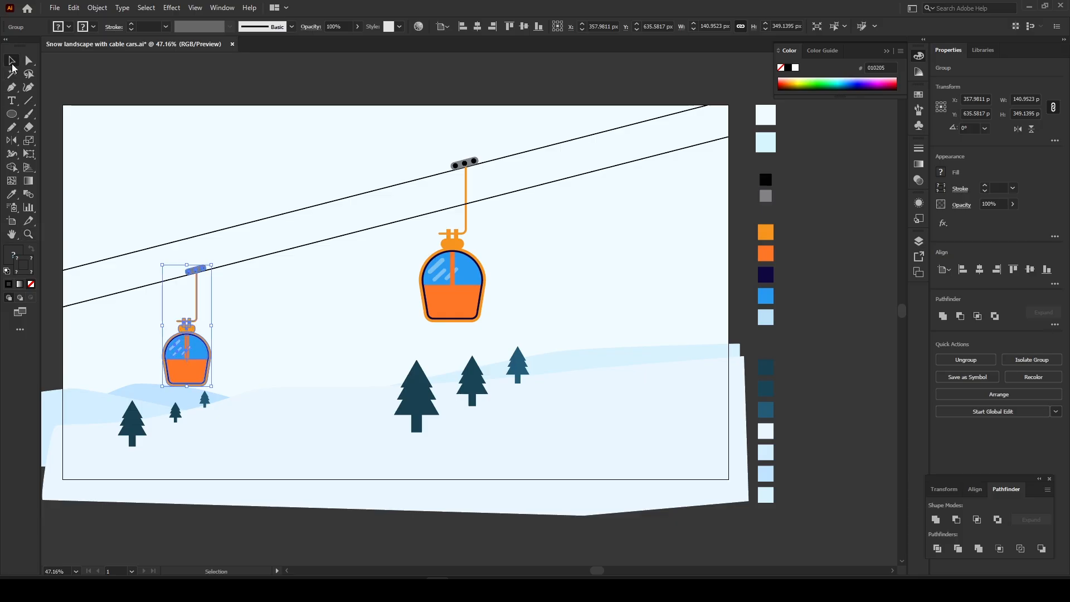
click(234, 71)
key(z)
drag(348, 129, 325, 141)
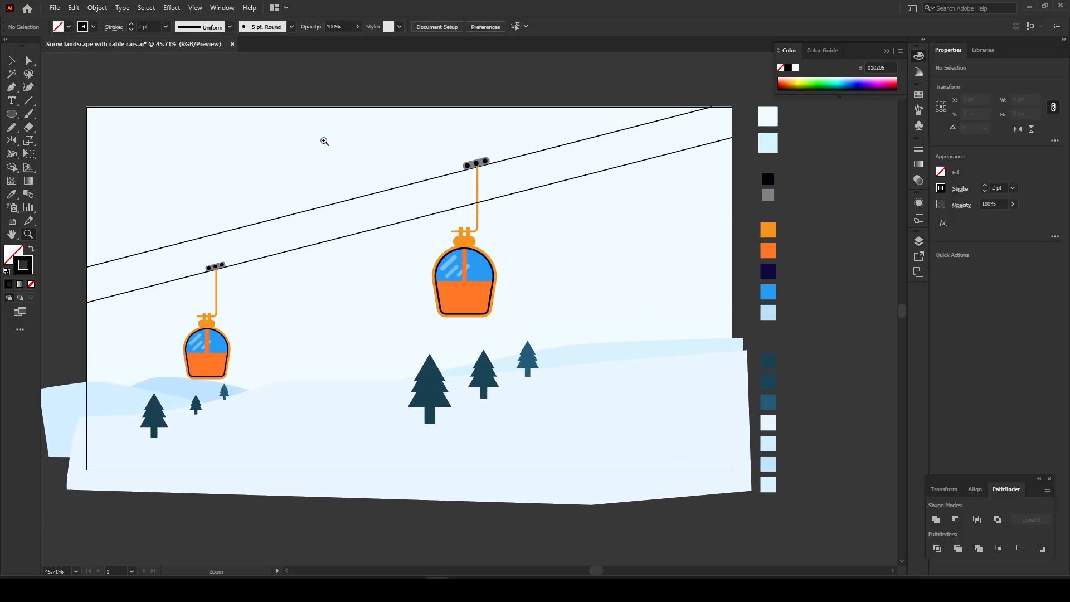
click(12, 61)
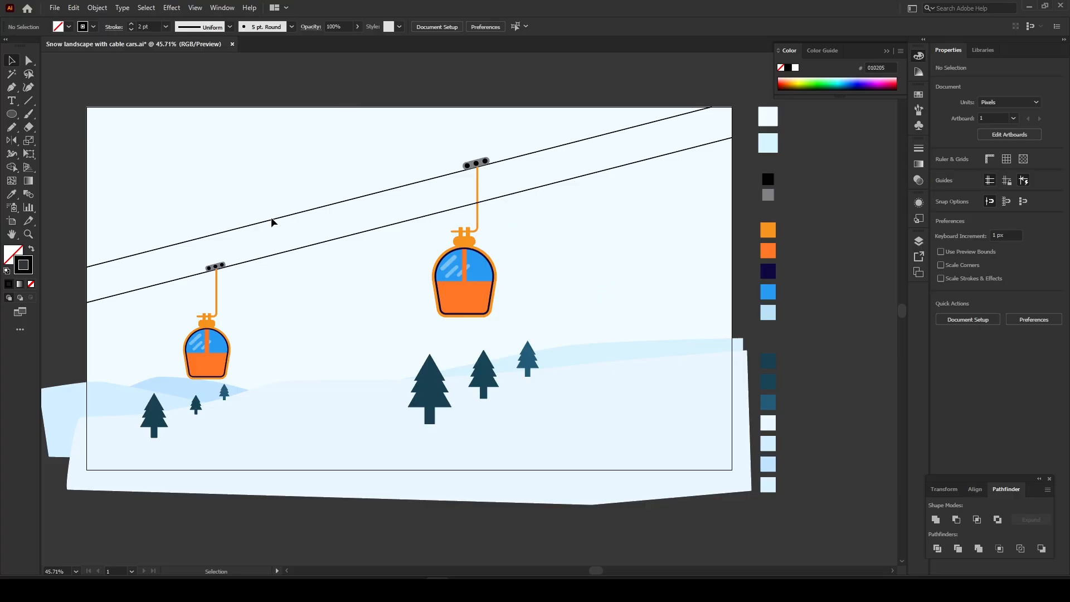
- Draw a circle about 102 px in diameter in the sky above the cables, with a black fill and no stroke
key(l)
scroll(236, 189, up, 4)
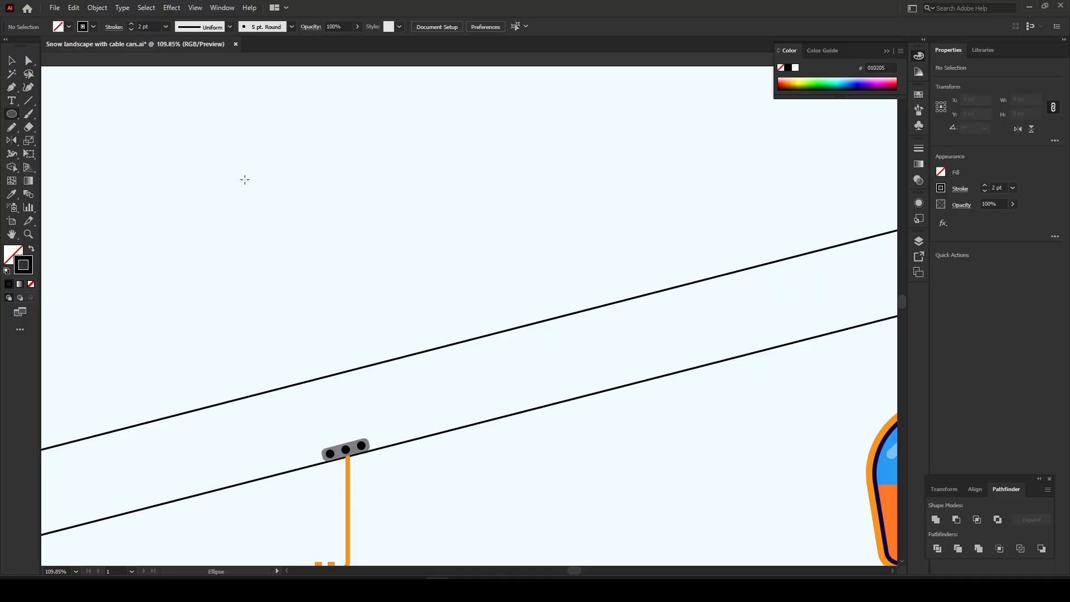
drag(15, 120, 324, 5)
drag(318, 179, 361, 220)
click(11, 65)
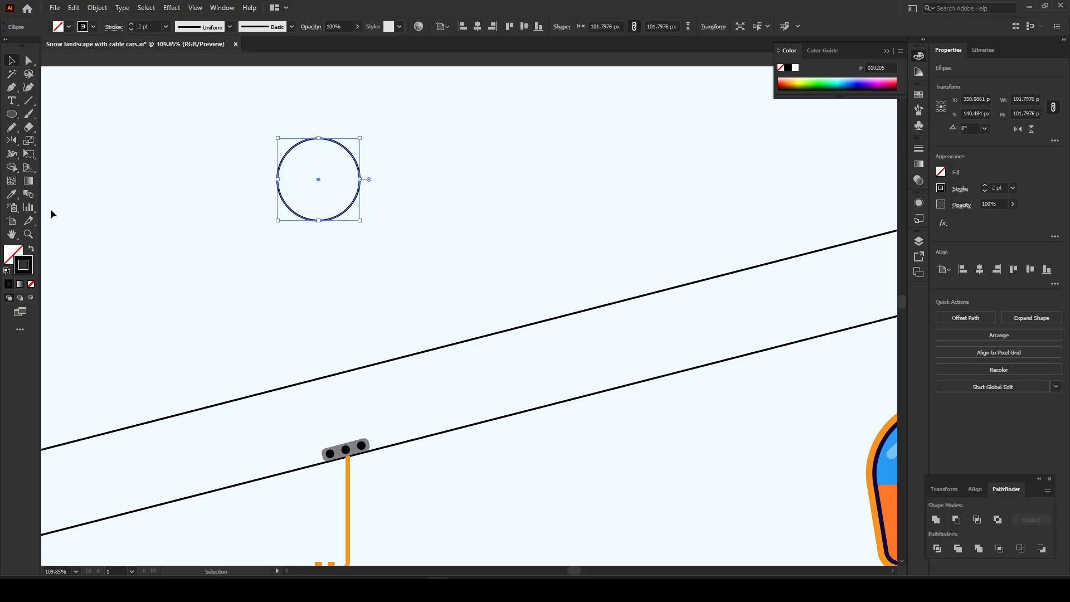
click(31, 249)
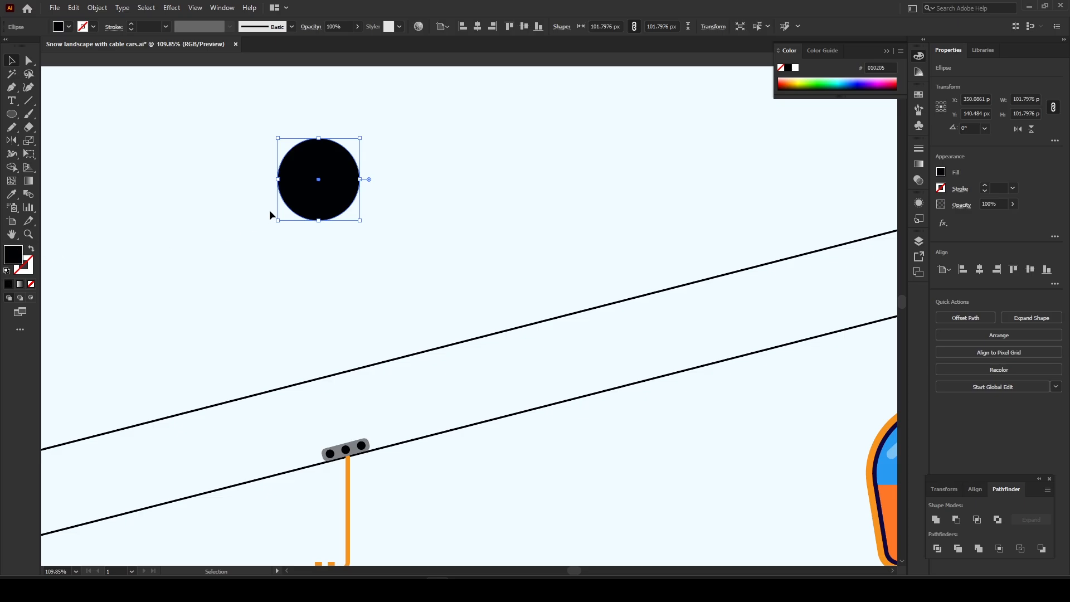
click(264, 176)
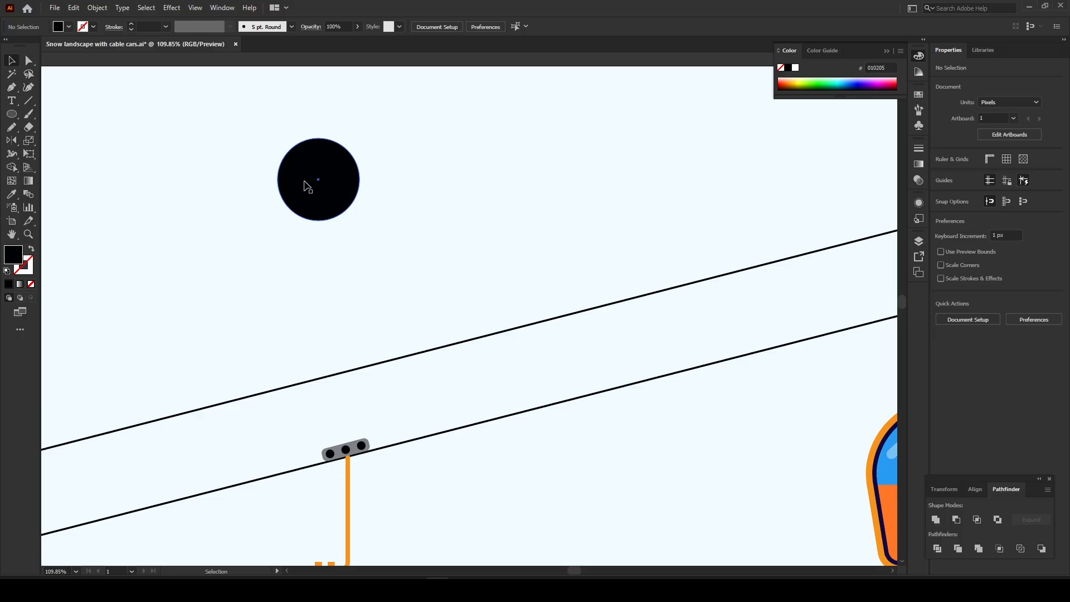
- Duplicate the black circle twice to form an overlapping horizontal row, and enlarge the middle circle upwards to about 160 px in diameter
drag(318, 179, 415, 177)
click(520, 146)
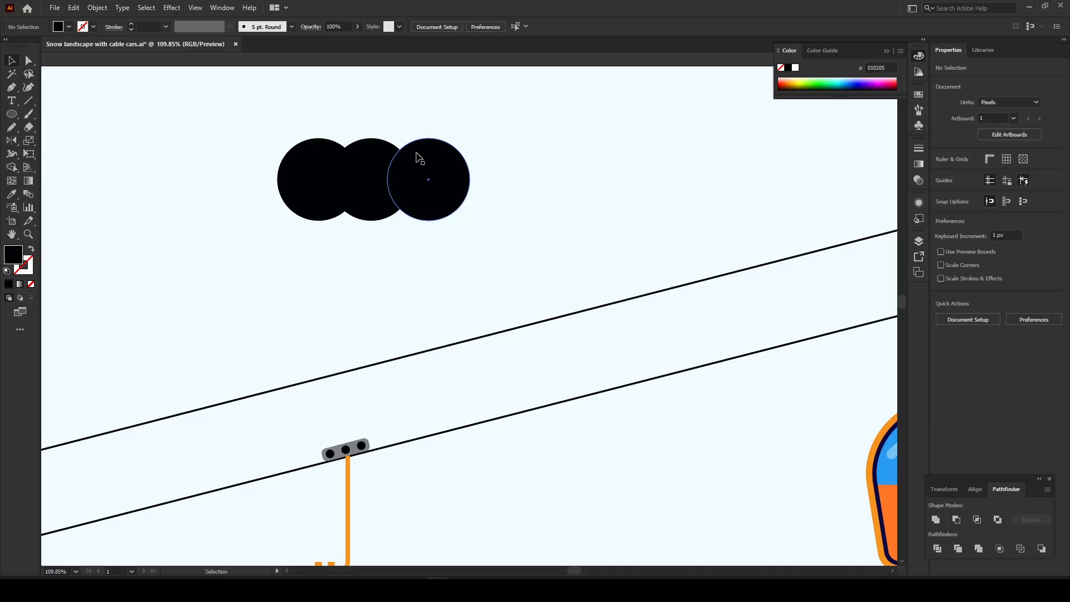
key(z)
drag(329, 117, 291, 143)
drag(342, 96, 423, 236)
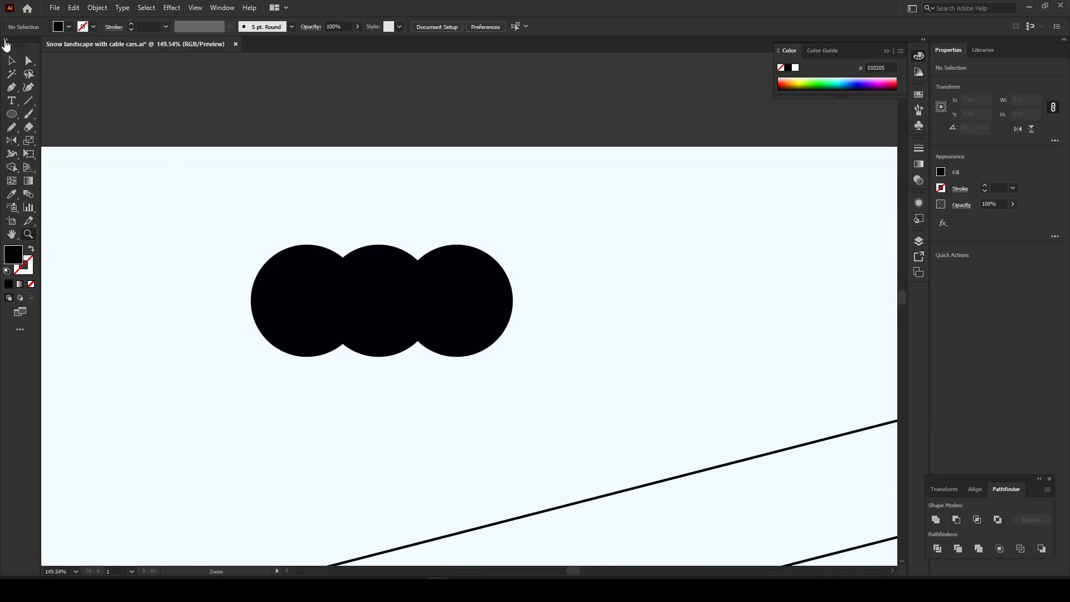
click(12, 60)
click(372, 302)
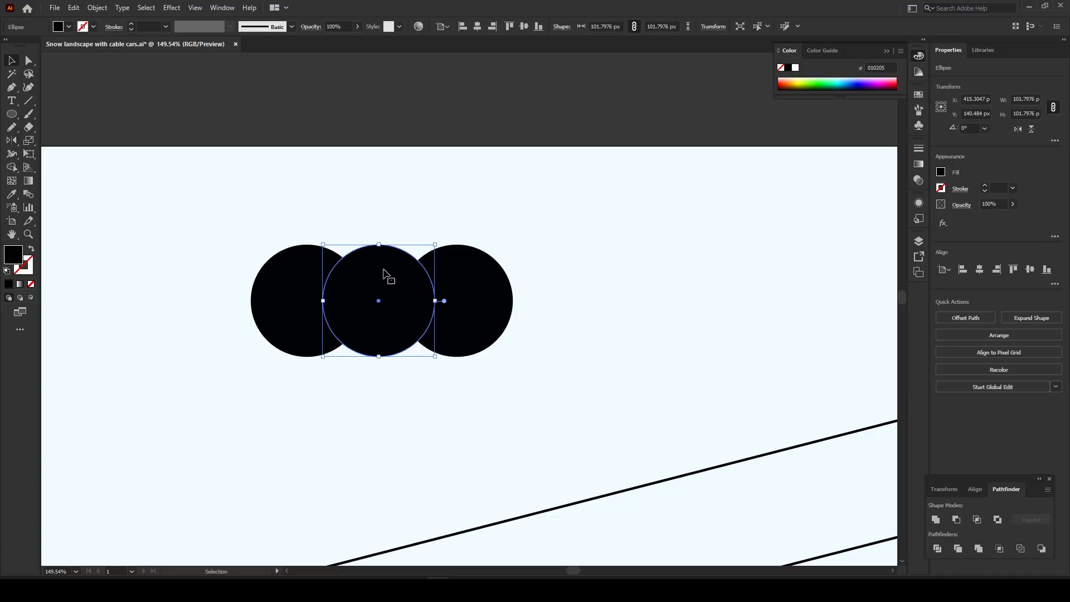
drag(380, 246, 382, 183)
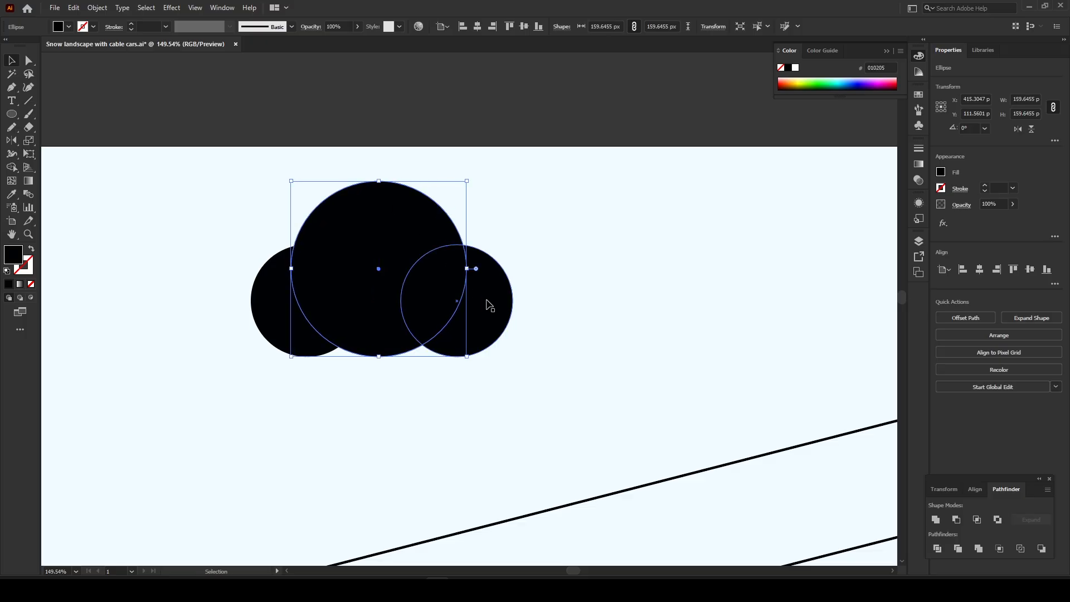
- Shrink the circle at the right end of the row slightly, keeping it overlapping the large middle circle
click(490, 305)
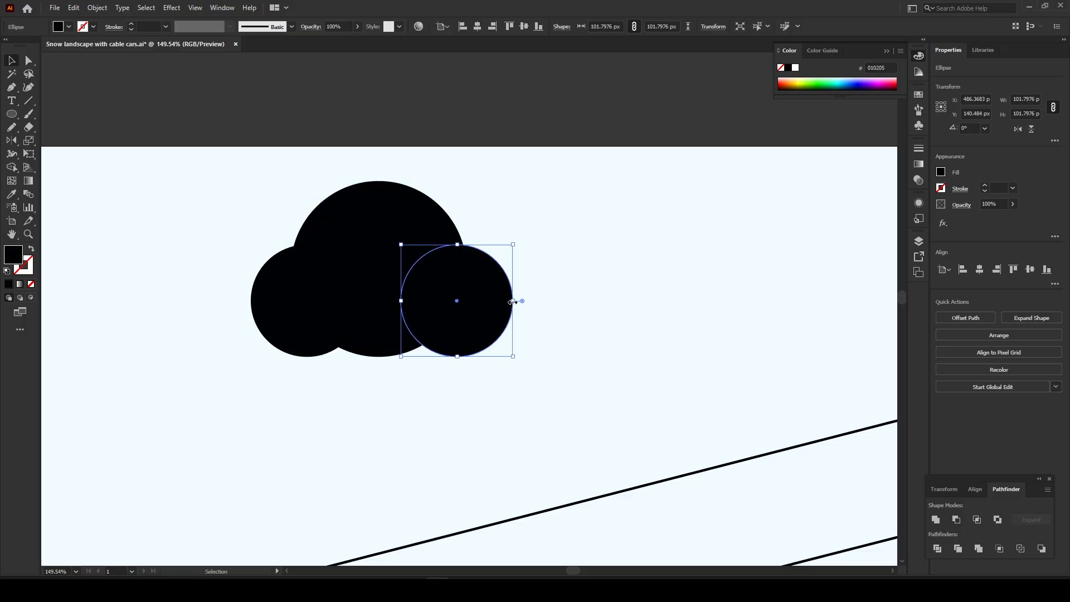
drag(512, 301, 495, 305)
key(ctrl+h)
click(503, 227)
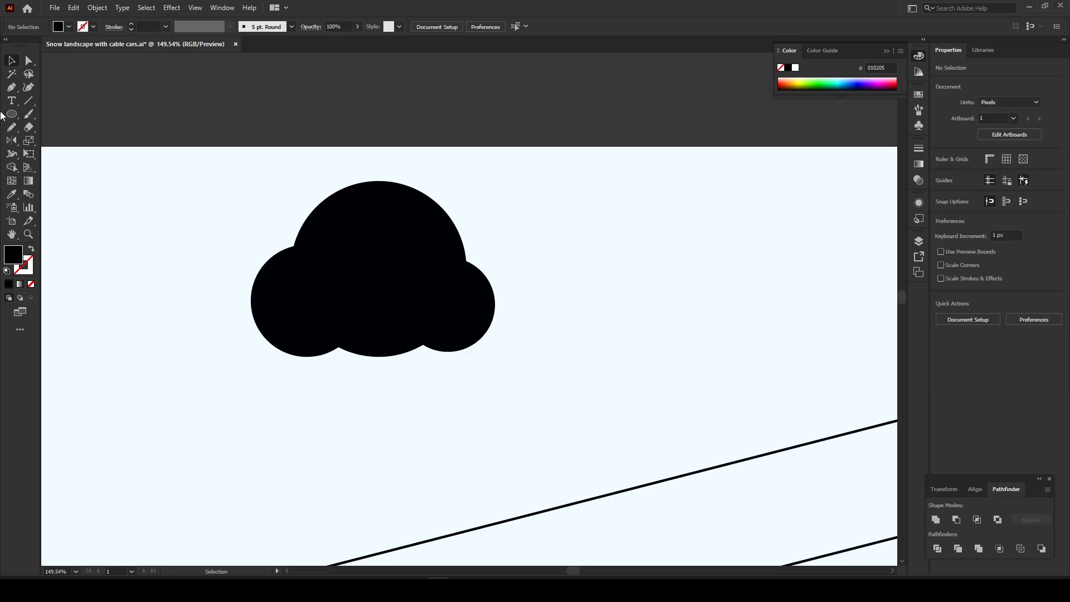
- Draw a black rectangle about 312 × 94 px over the lower part of the three cloud circles
drag(12, 118, 37, 116)
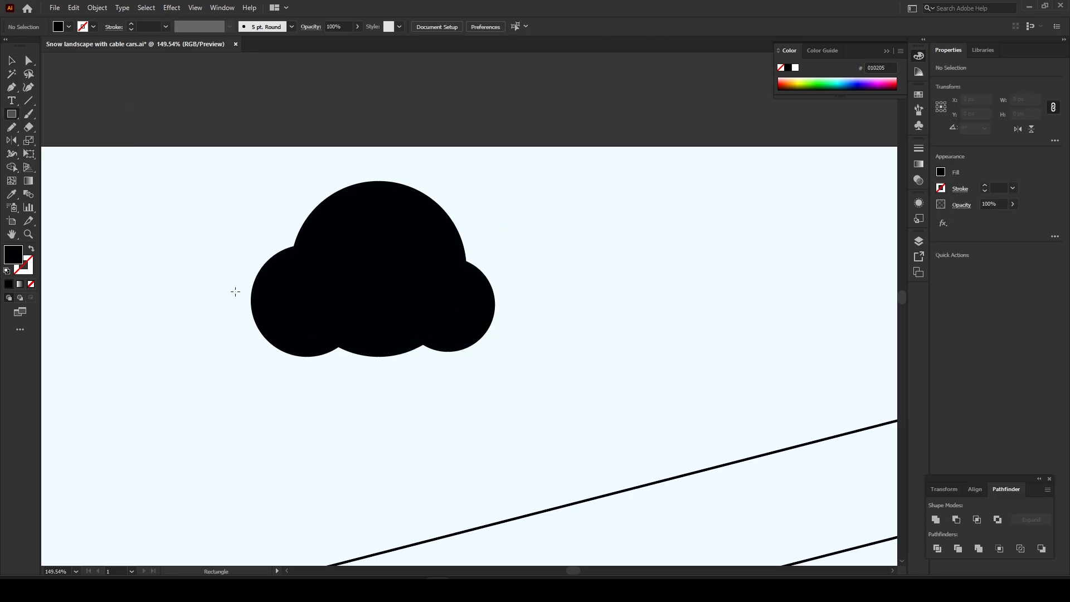
drag(201, 301, 543, 404)
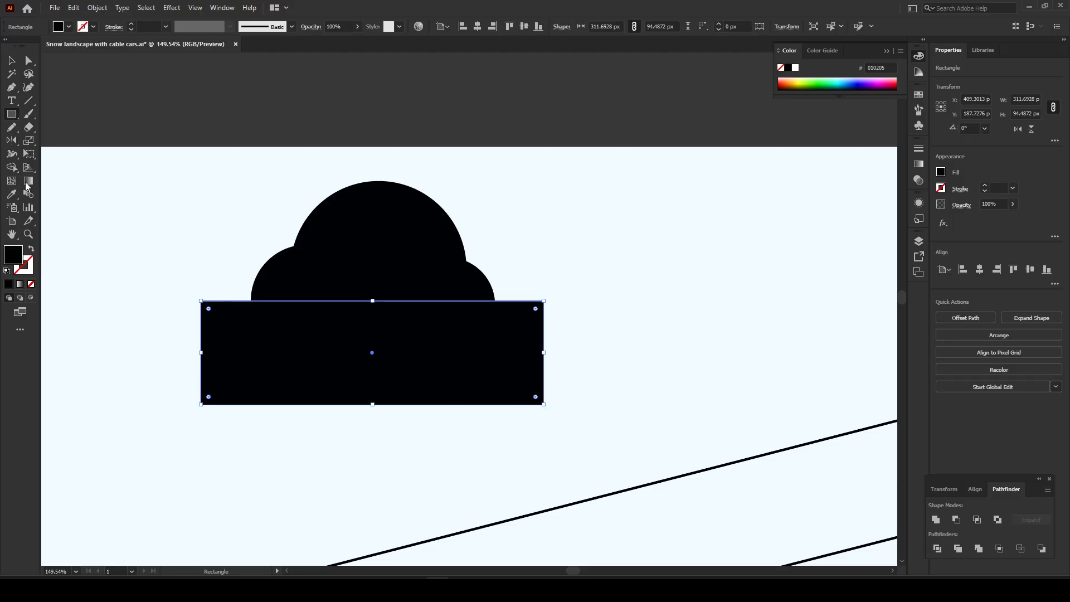
click(23, 62)
click(10, 61)
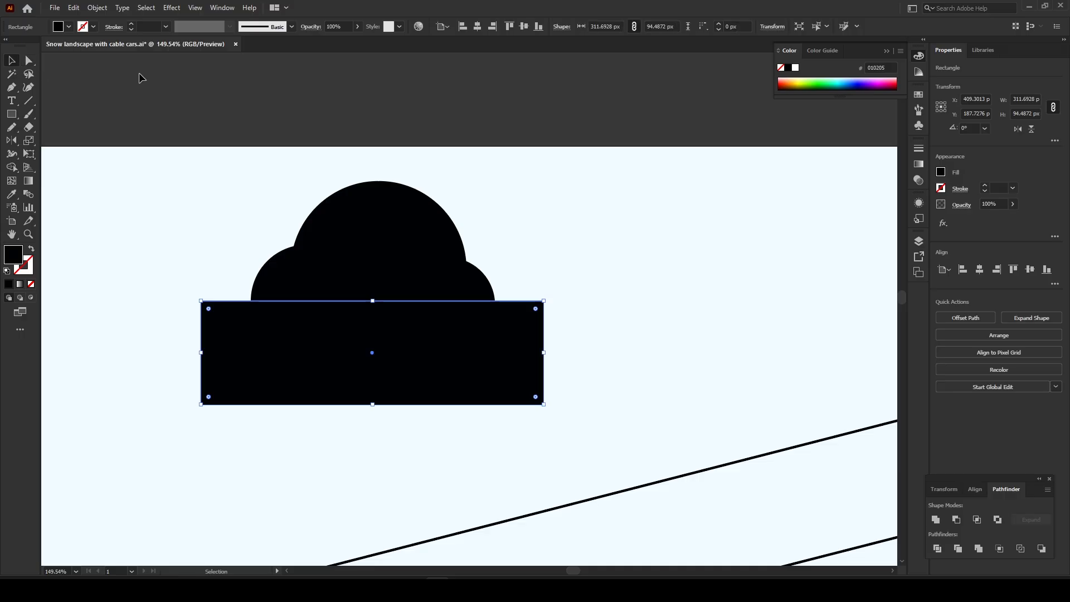
- Cut away the rectangle and the circle parts beneath its upper edge with the Shape Builder, leaving a flat-bottomed cloud
drag(173, 150, 574, 417)
key(z)
drag(332, 243, 343, 309)
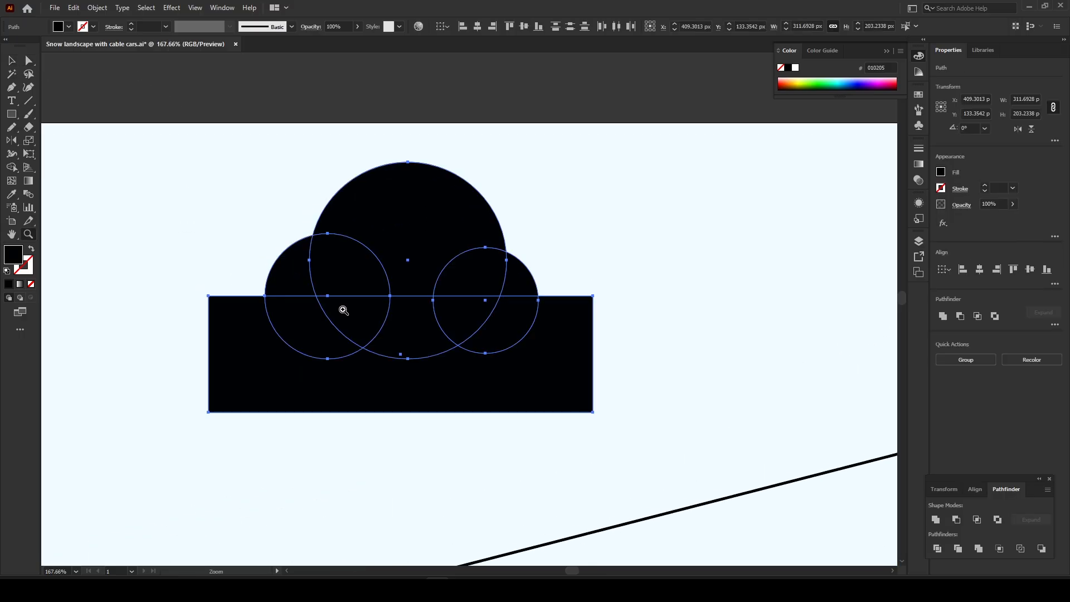
click(7, 170)
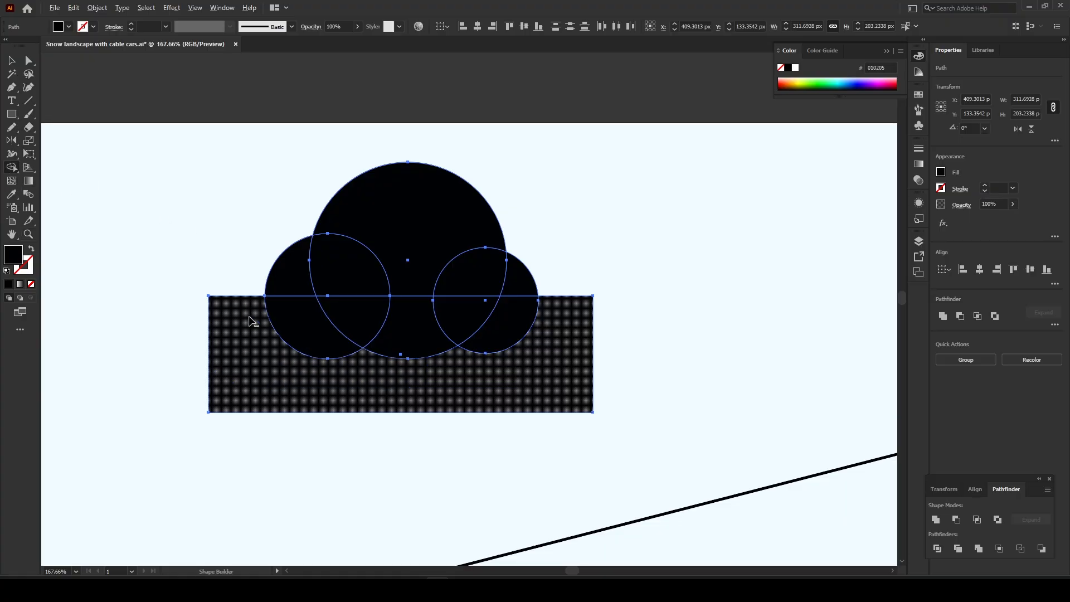
drag(168, 317, 617, 325)
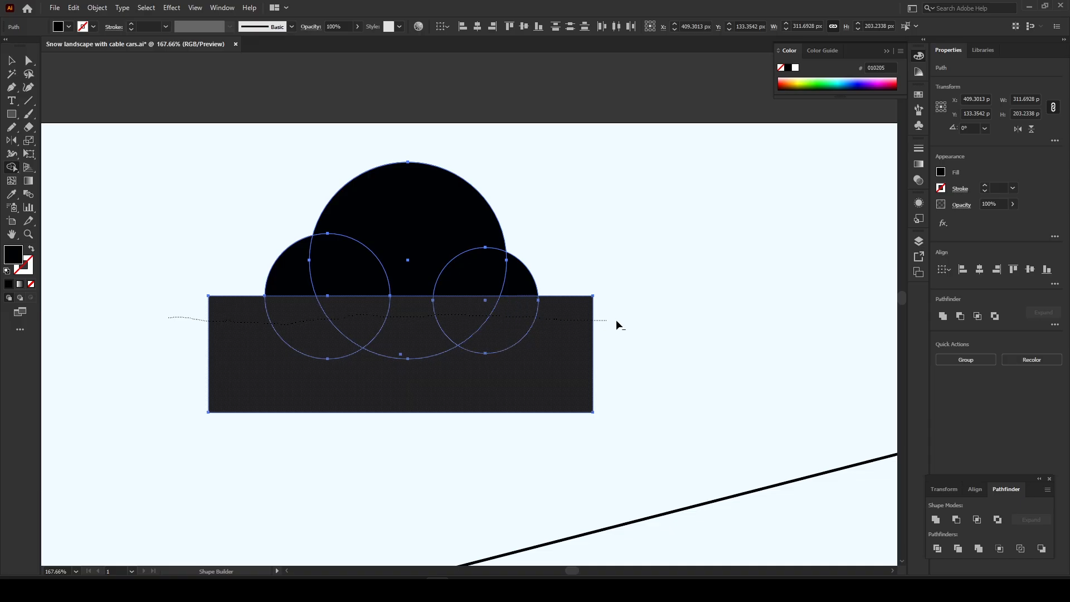
drag(257, 330, 435, 343)
drag(192, 330, 166, 333)
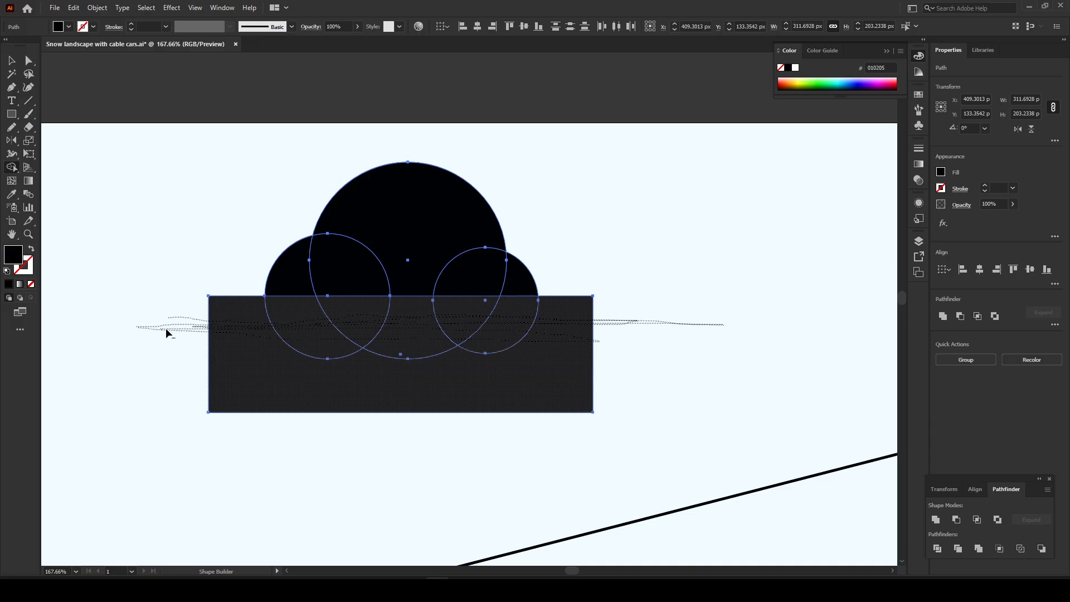
drag(236, 347, 463, 356)
- Fill the cloud pieces with the light blue D6F6FF from the palette and unite them into a single shape
key(z)
drag(317, 258, 345, 283)
click(11, 60)
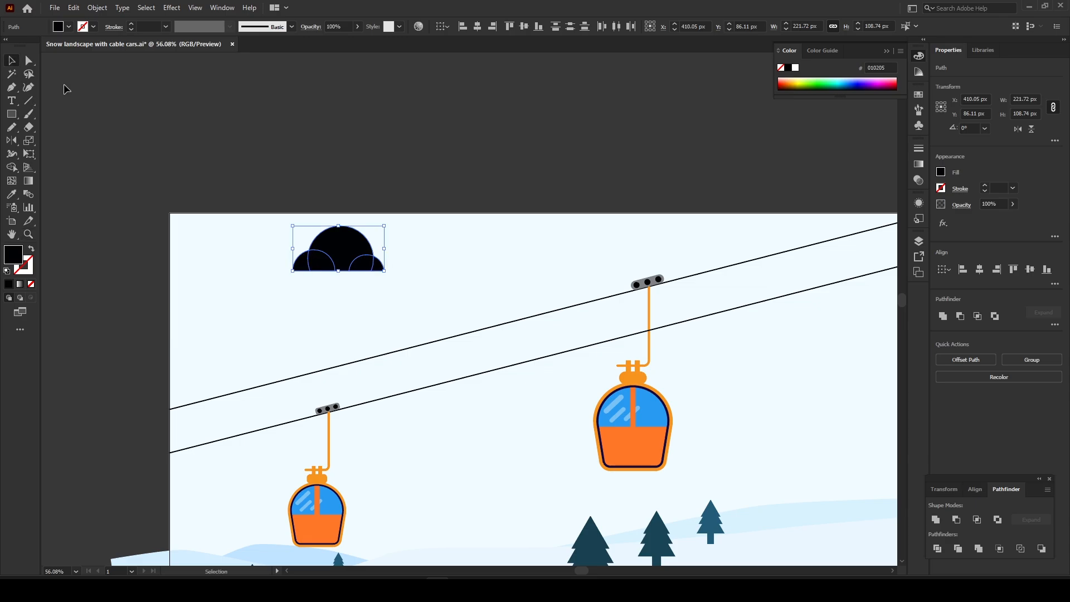
key(space)
drag(367, 150, 222, 150)
scroll(210, 198, down, 3)
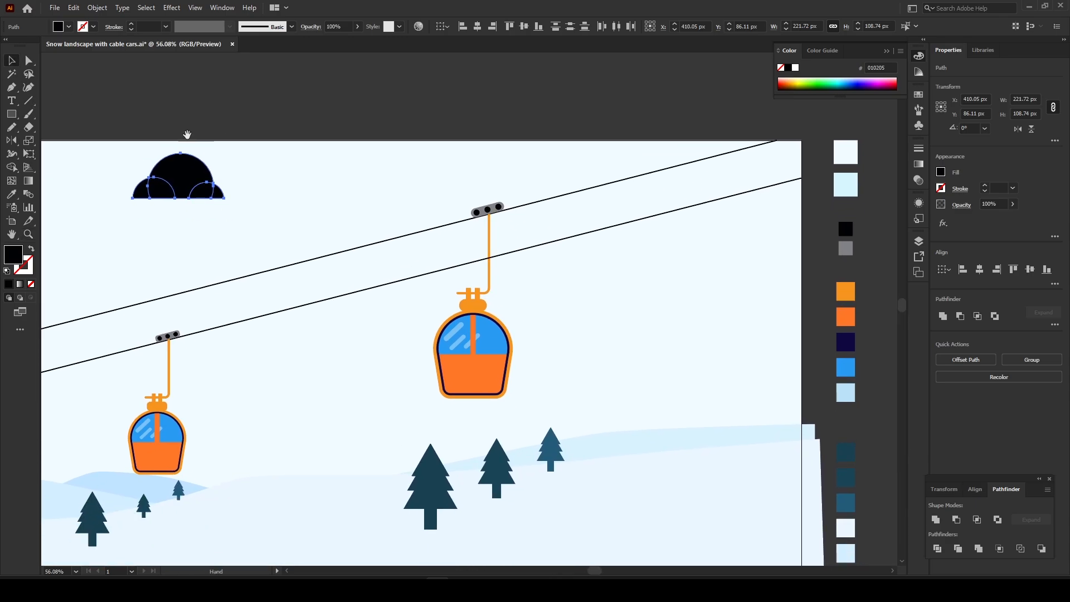
drag(267, 197, 258, 174)
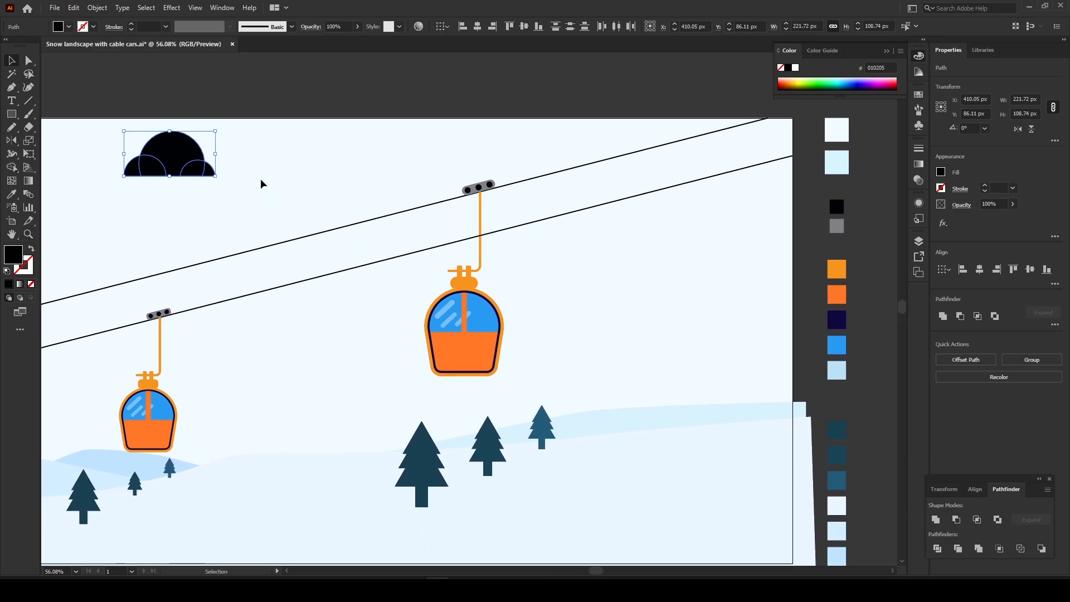
key(i)
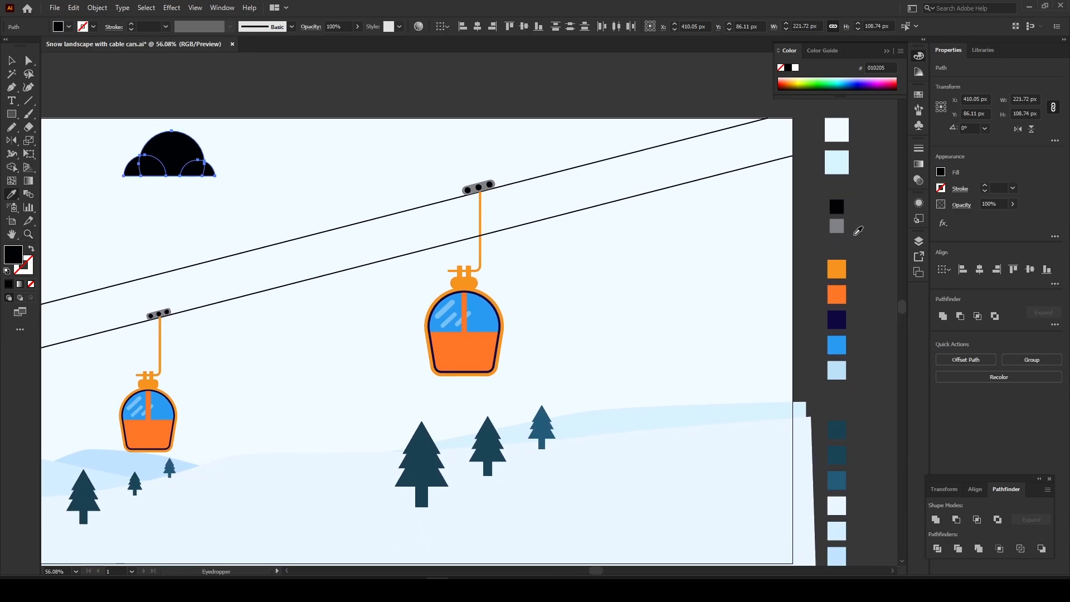
click(844, 162)
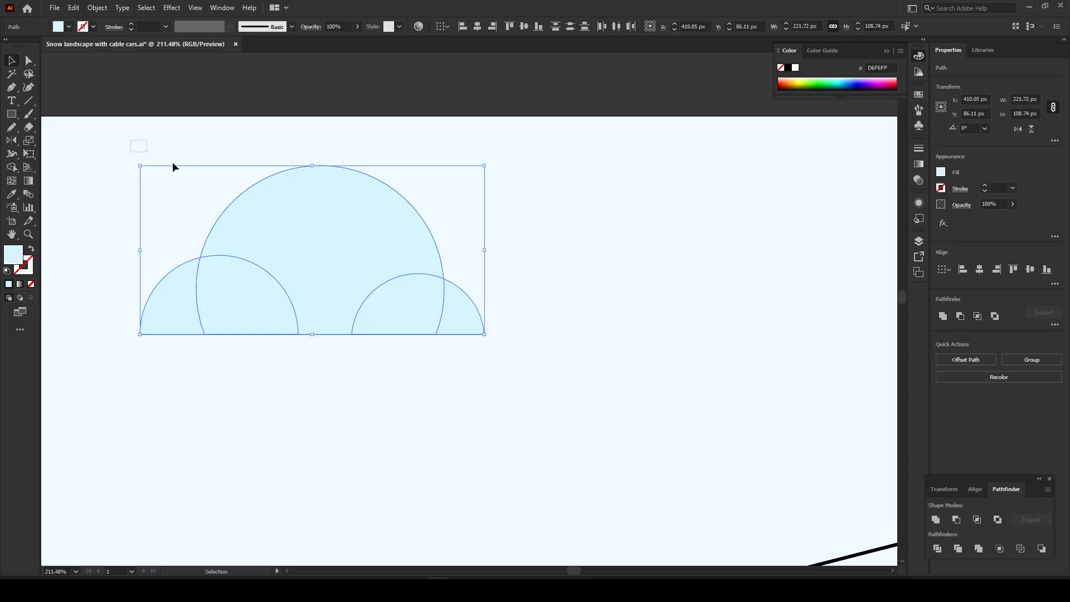
drag(173, 167, 555, 361)
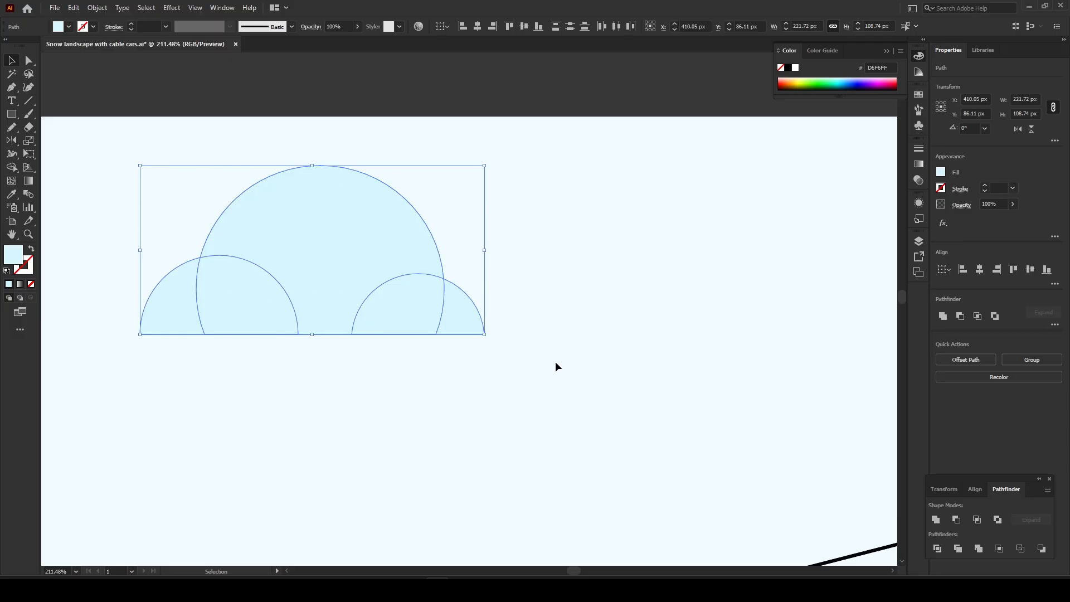
click(943, 316)
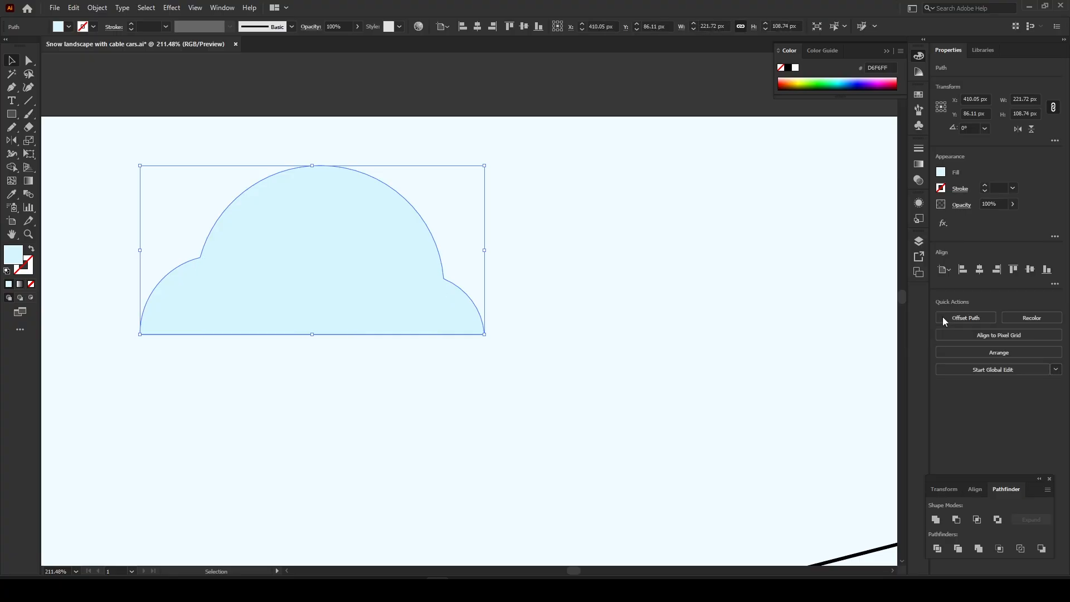
- Round the cloud's two bottom corners and move it lower and closer to the artboard's left edge
click(25, 63)
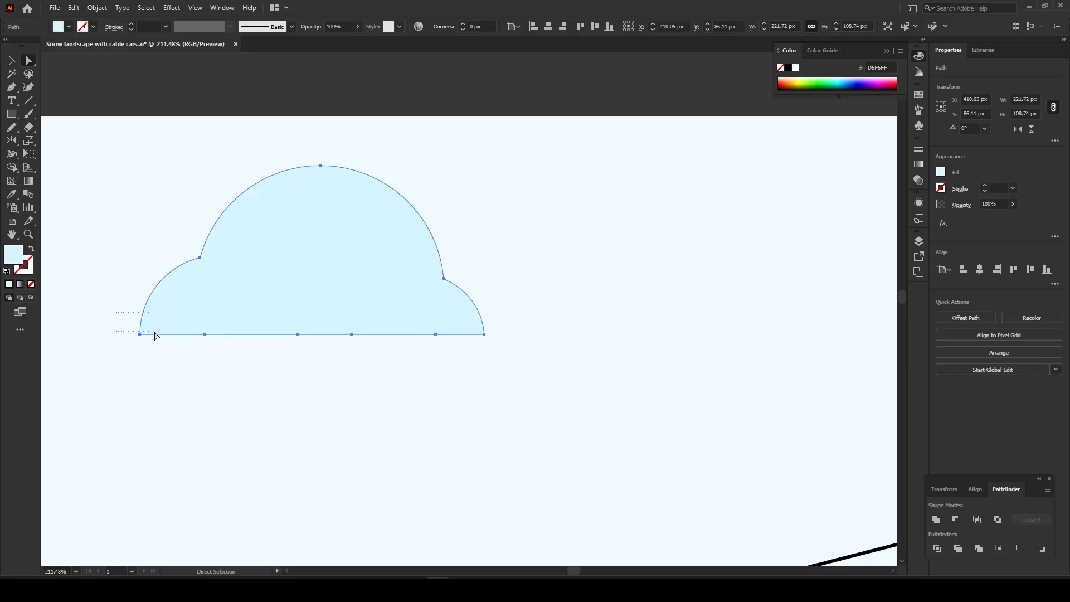
drag(154, 334, 160, 358)
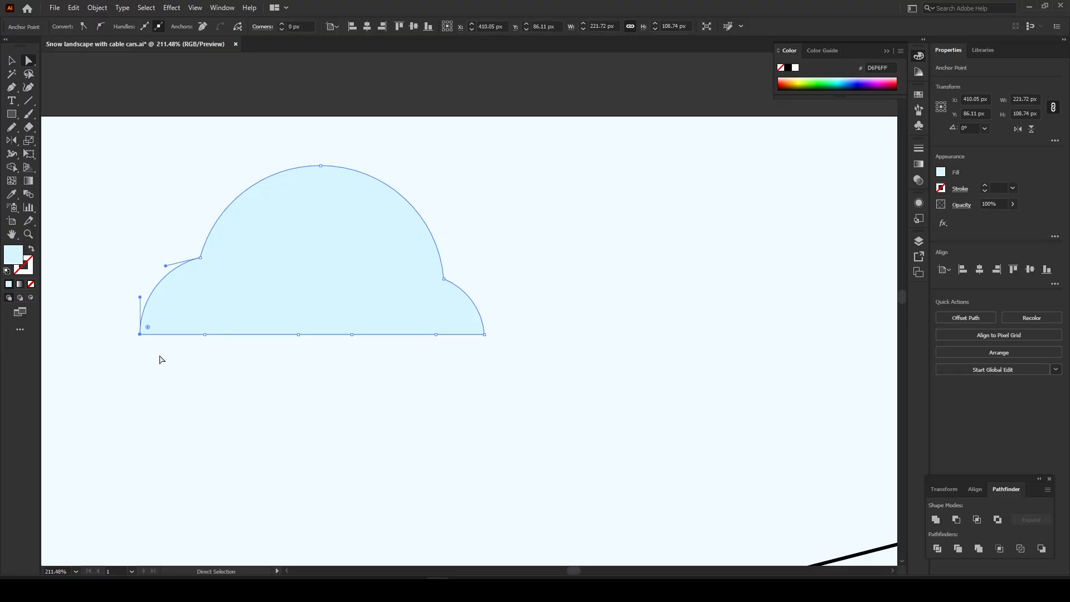
drag(119, 302, 168, 360)
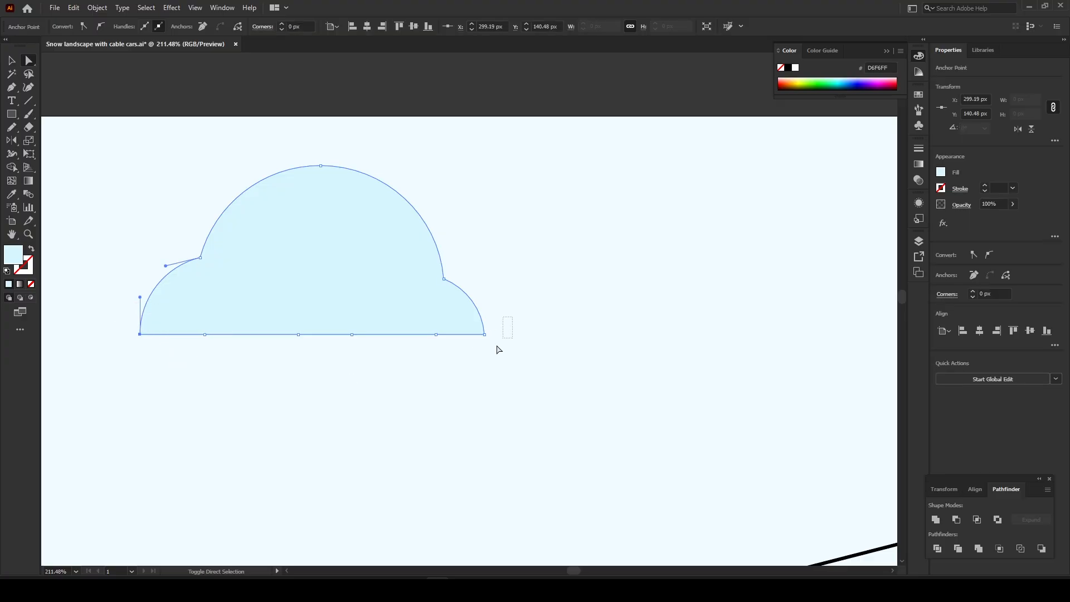
drag(496, 347, 461, 373)
drag(477, 331, 443, 307)
drag(256, 206, 209, 227)
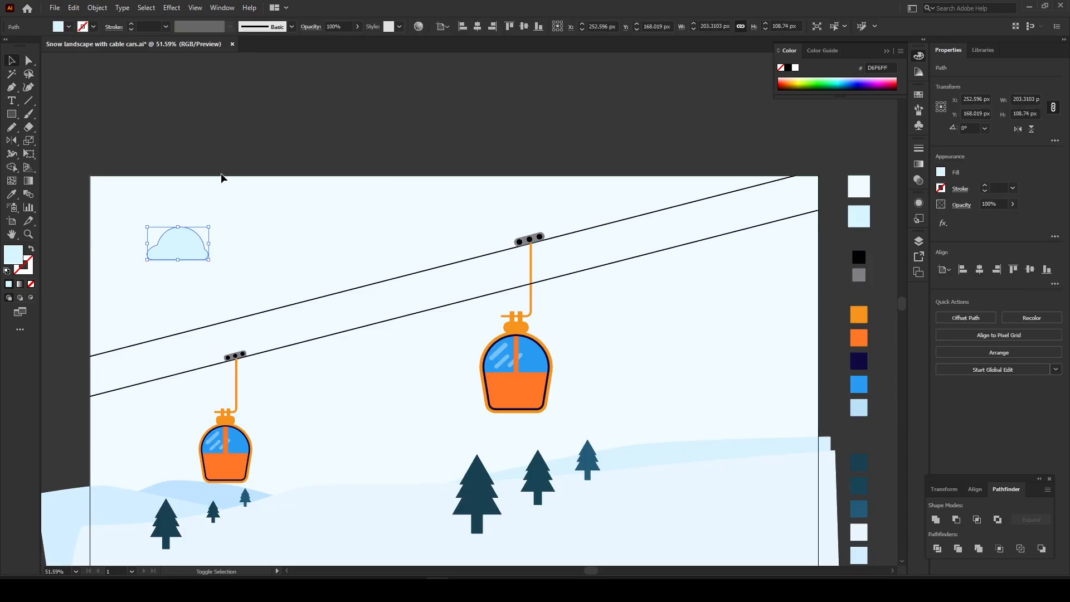
click(205, 212)
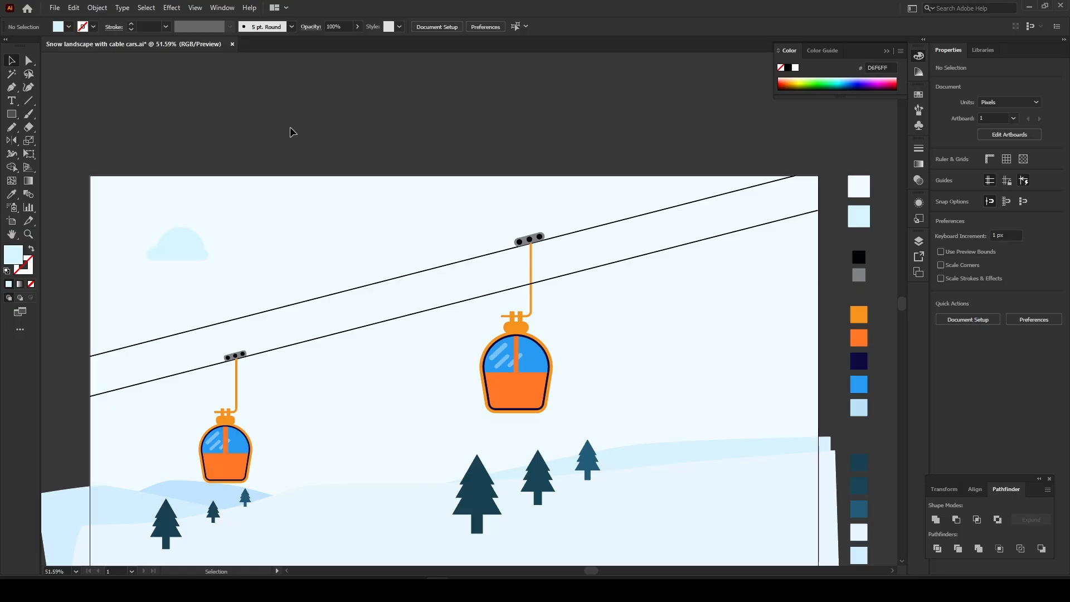
- Build a second cloud beside the first from four overlapping light blue circles of different sizes, the rightmost about 71 px in diameter
click(166, 215)
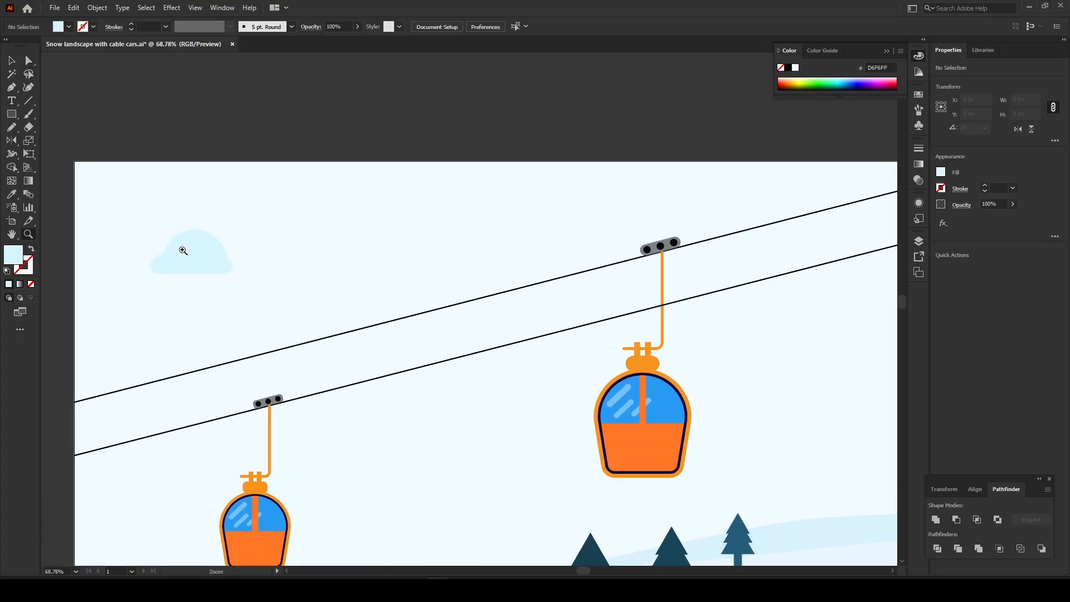
alt+click(181, 243)
click(158, 254)
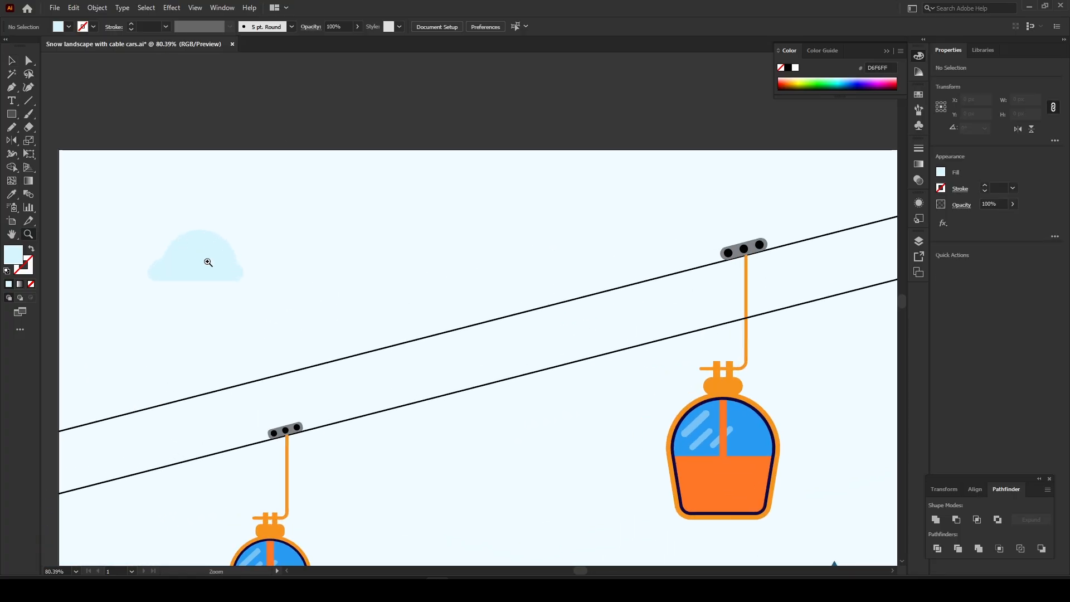
click(12, 115)
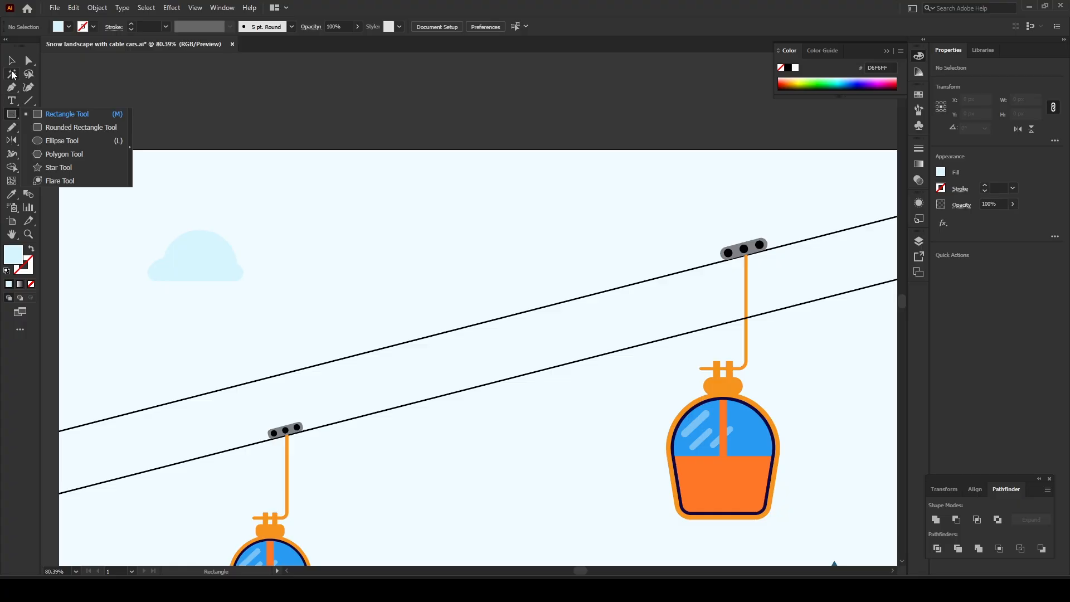
click(11, 61)
click(12, 116)
click(11, 118)
click(61, 141)
drag(313, 272, 436, 291)
key(v)
scroll(283, 242, up, 3)
drag(436, 291, 389, 313)
drag(429, 289, 414, 262)
scroll(403, 243, up, 2)
- Cover the lower part of the second cloud with a rectangle and cut both away with the Shape Builder
key(m)
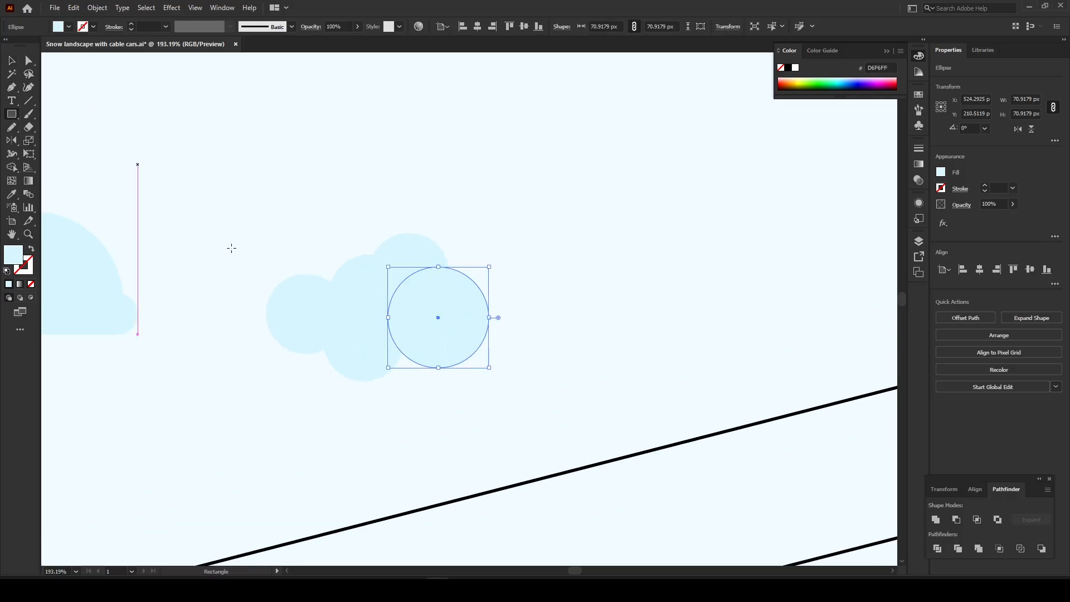
drag(246, 318, 523, 410)
key(v)
drag(540, 223, 256, 390)
click(12, 167)
drag(191, 334, 370, 339)
- Remove the small leftover tip below the second cloud's flat edge and unite its pieces into one shape
key(v)
drag(206, 222, 530, 349)
drag(400, 321, 570, 373)
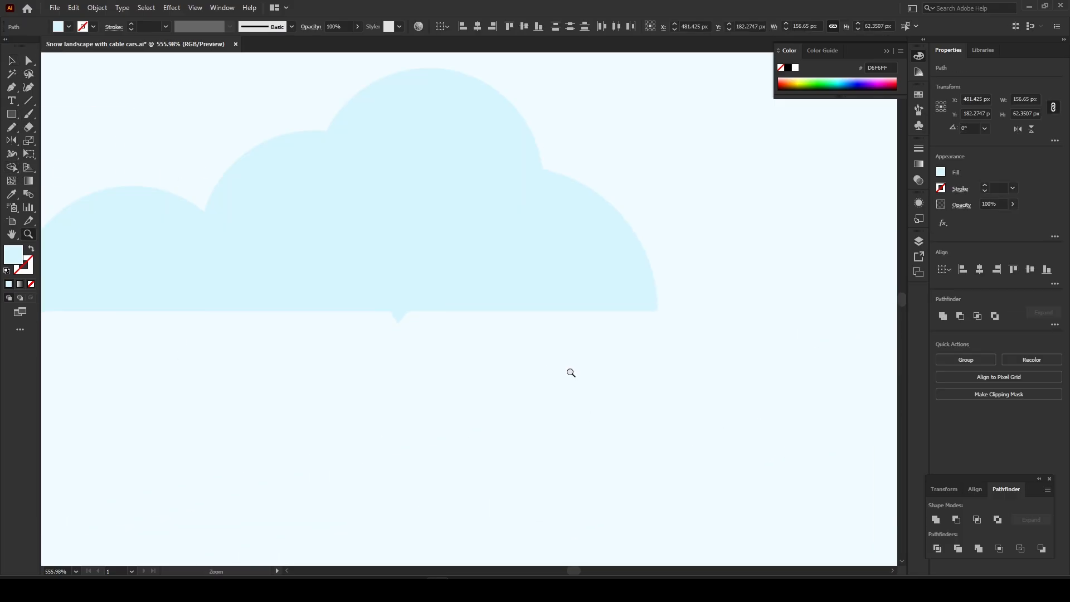
scroll(412, 320, down, 4)
click(942, 316)
- Round the second cloud's two bottom corners and shift the cloud slightly down and to the right
key(a)
drag(219, 299, 561, 346)
scroll(217, 156, up, 1)
drag(258, 350, 262, 345)
drag(528, 270, 566, 307)
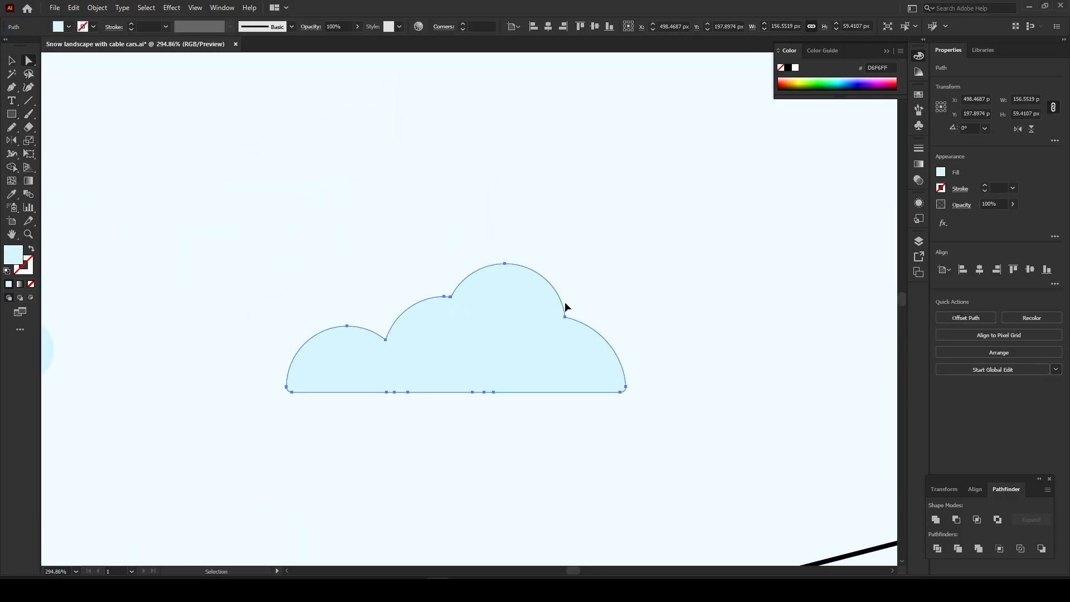
- Shrink the first cloud to about 122 px wide and spread copies of both clouds across the sky
key(v)
scroll(179, 248, down, 6)
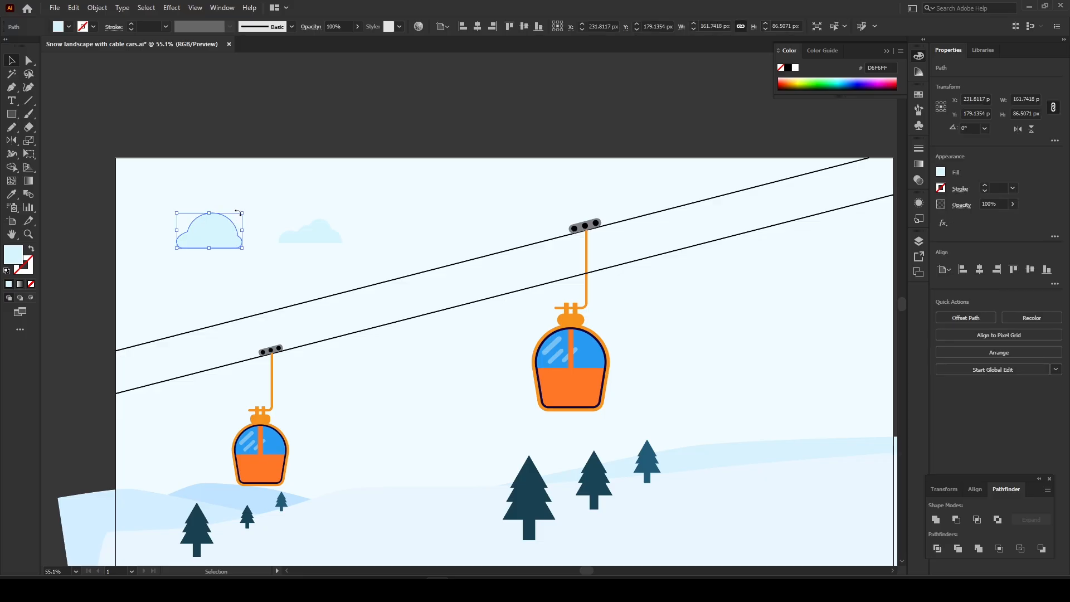
drag(240, 213, 228, 217)
click(282, 125)
drag(367, 212, 419, 162)
click(447, 124)
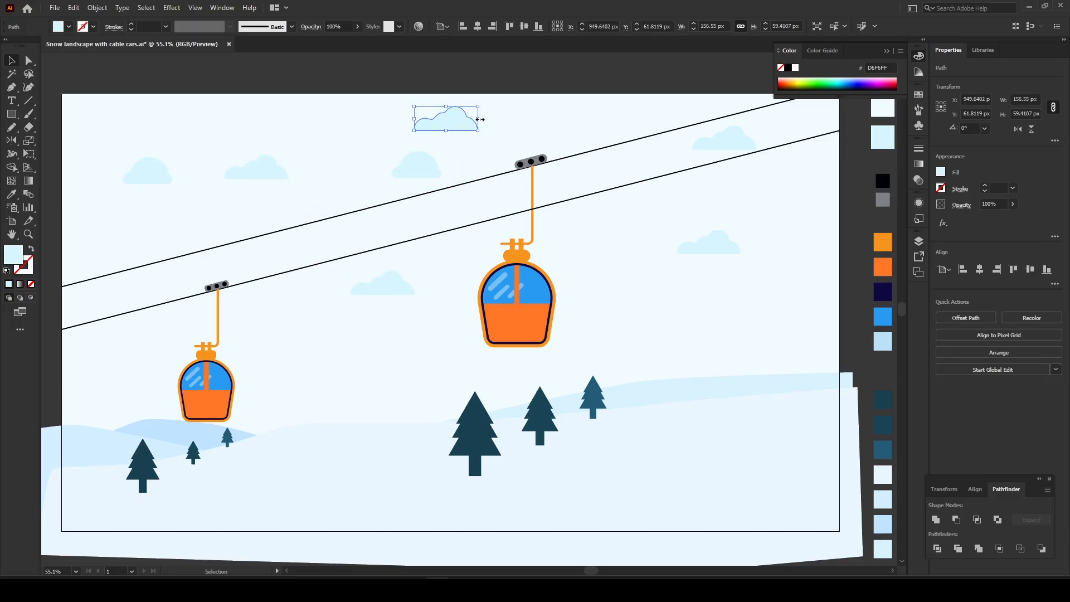
- Vary the sizes of the clouds, enlarging one over the cables at the right, and rearrange them with an extra small copy at the left
shift+drag(477, 119, 518, 138)
drag(418, 167, 772, 132)
shift+drag(747, 144, 120, 293)
drag(256, 168, 264, 144)
drag(120, 290, 103, 243)
drag(697, 248, 709, 270)
drag(381, 287, 382, 215)
drag(615, 217, 627, 225)
- Place the large cloud at the right and the cloud on the upper cable behind both cables
key(z)
drag(435, 204, 179, 139)
click(12, 63)
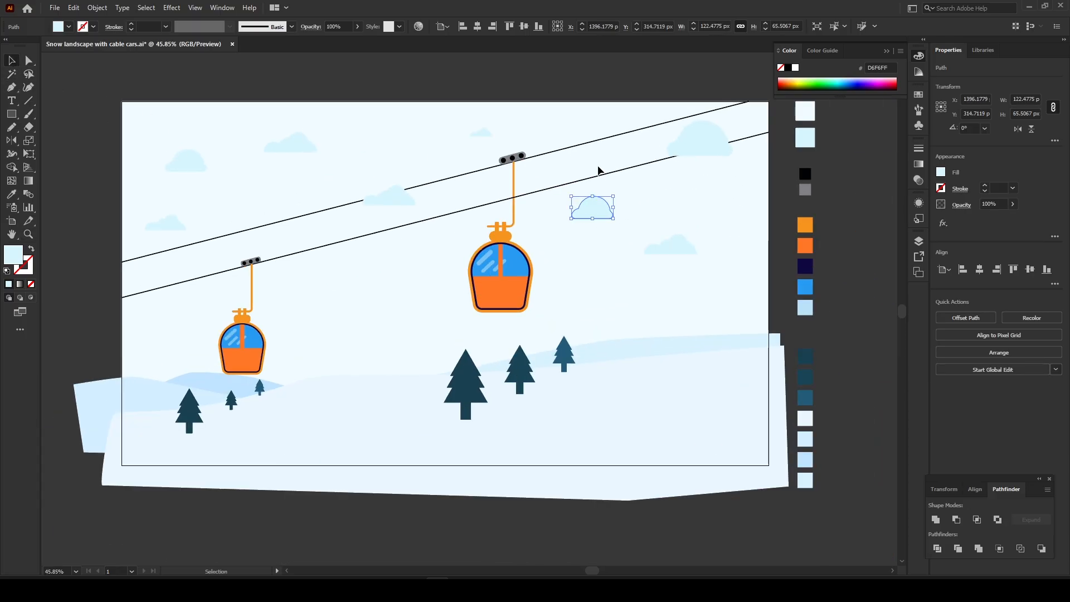
drag(682, 157, 684, 159)
click(766, 179)
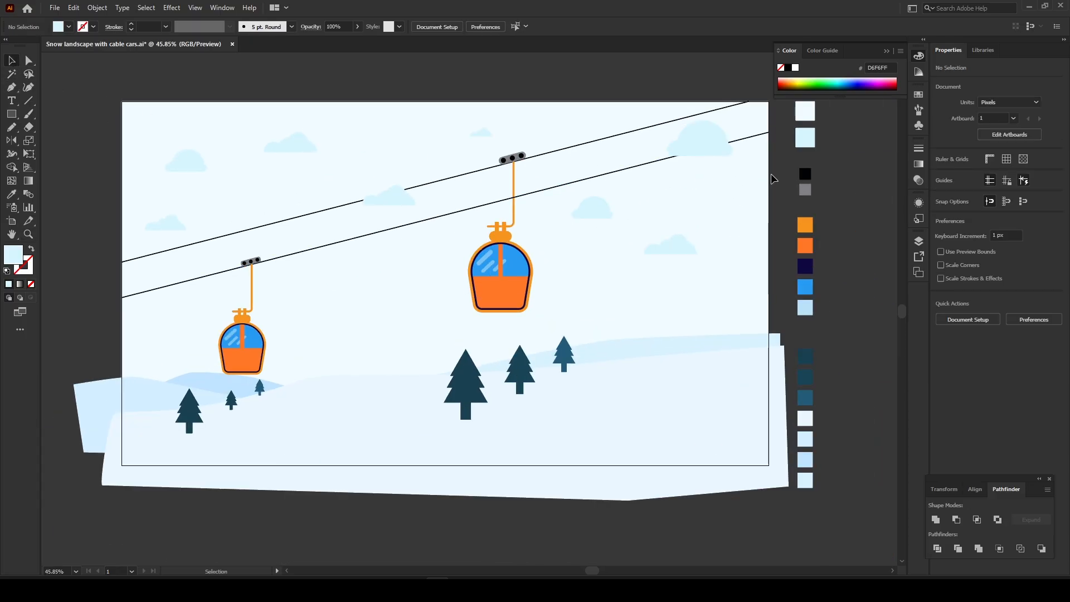
click(700, 139)
shift+click(388, 196)
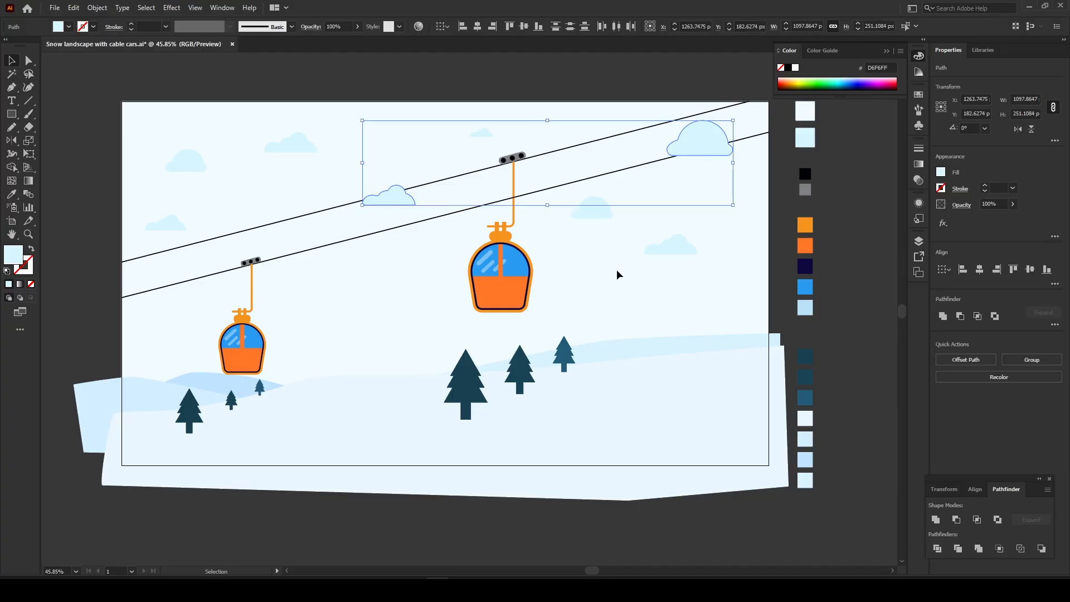
key(a)
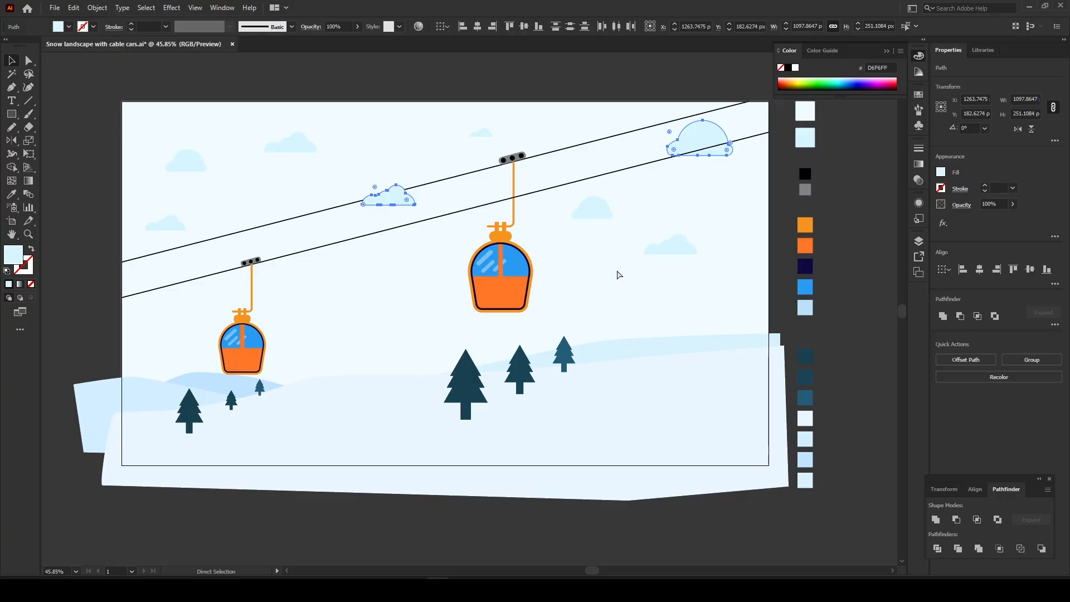
key(ctrl)
click(617, 275)
- Unlock all locked objects, including the sky background, and clear the selection
key(z)
drag(592, 271, 543, 271)
drag(605, 257, 569, 285)
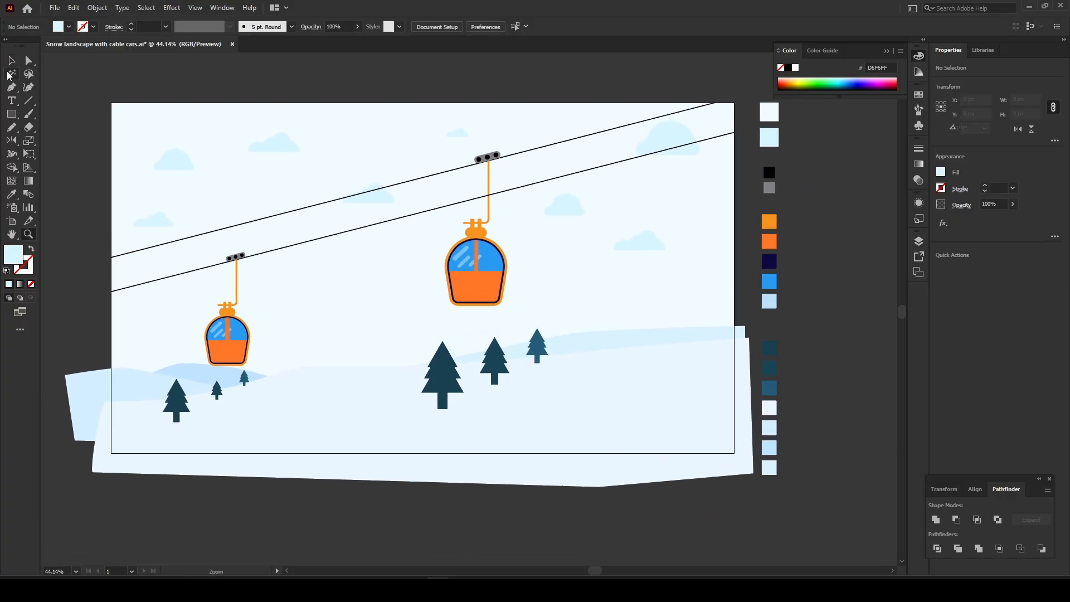
click(12, 61)
scroll(38, 164, up, 1)
click(97, 8)
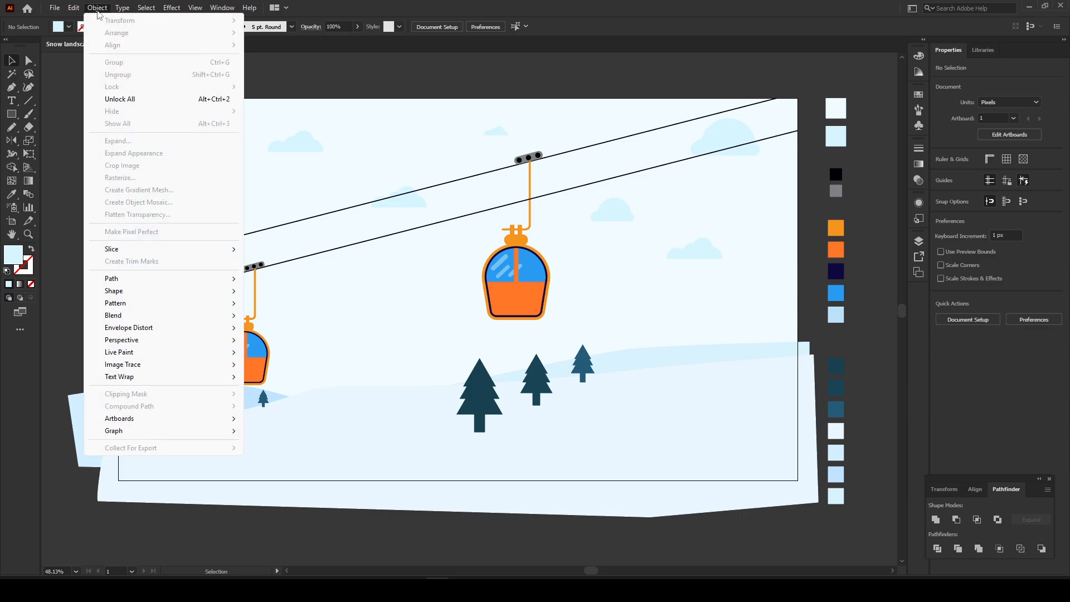
click(155, 99)
mouse_move(177, 118)
mouse_down()
mouse_move(178, 129)
mouse_move(210, 121)
mouse_move(180, 118)
mouse_up()
key(ctrl+z)
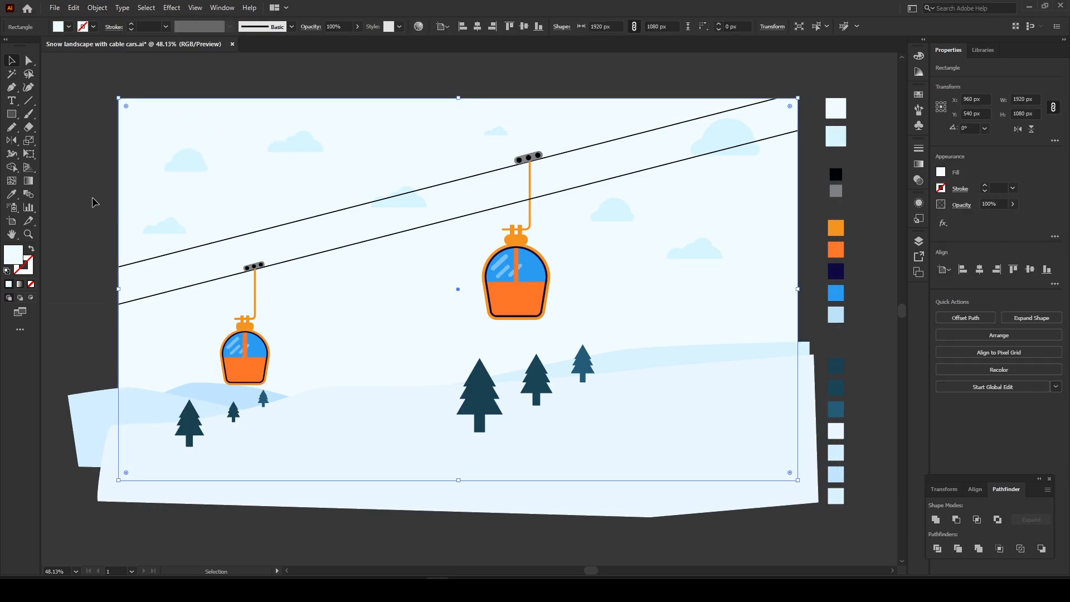
click(88, 188)
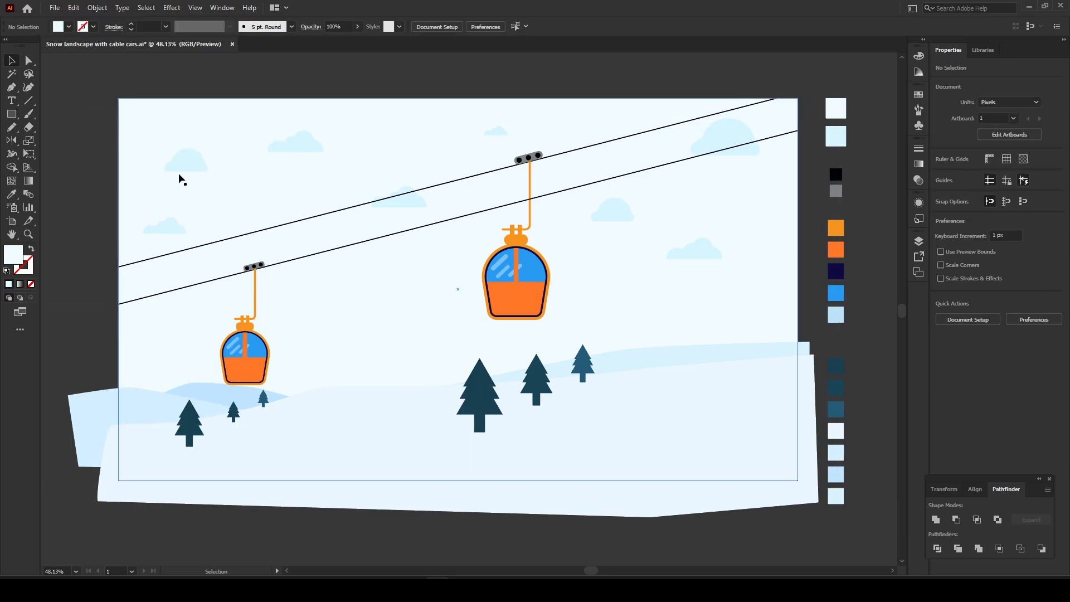
click(178, 129)
scroll(244, 165, down, 1)
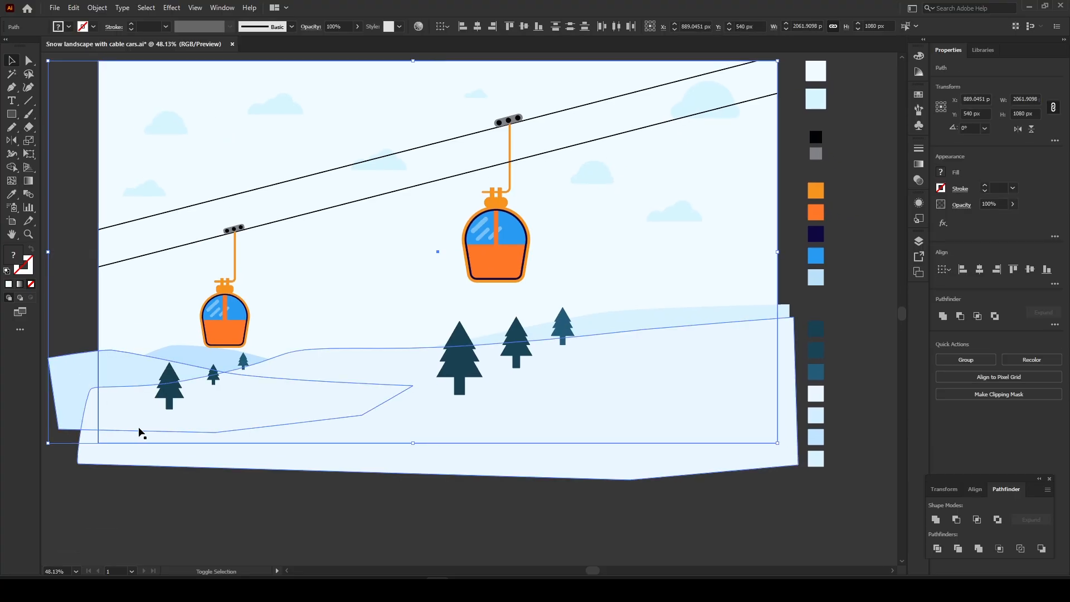
shift+click(348, 470)
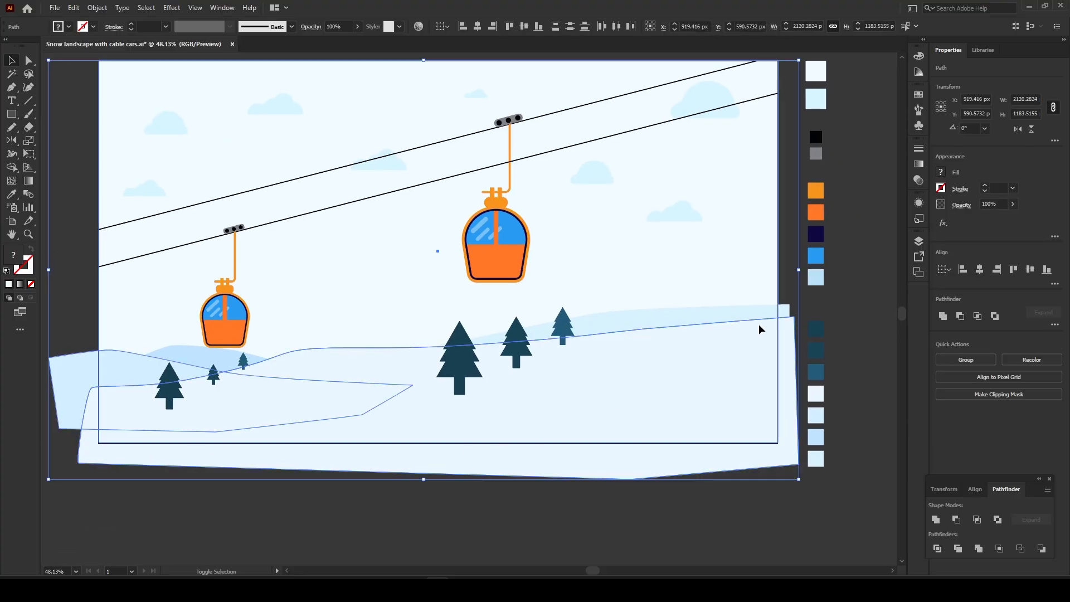
shift+click(782, 311)
shift+click(207, 350)
key(ctrl+2)
- Trim the left and front hills to the sky background's left and lower edges with Shape Builder, including the right back hill in the selection
drag(137, 152, 155, 219)
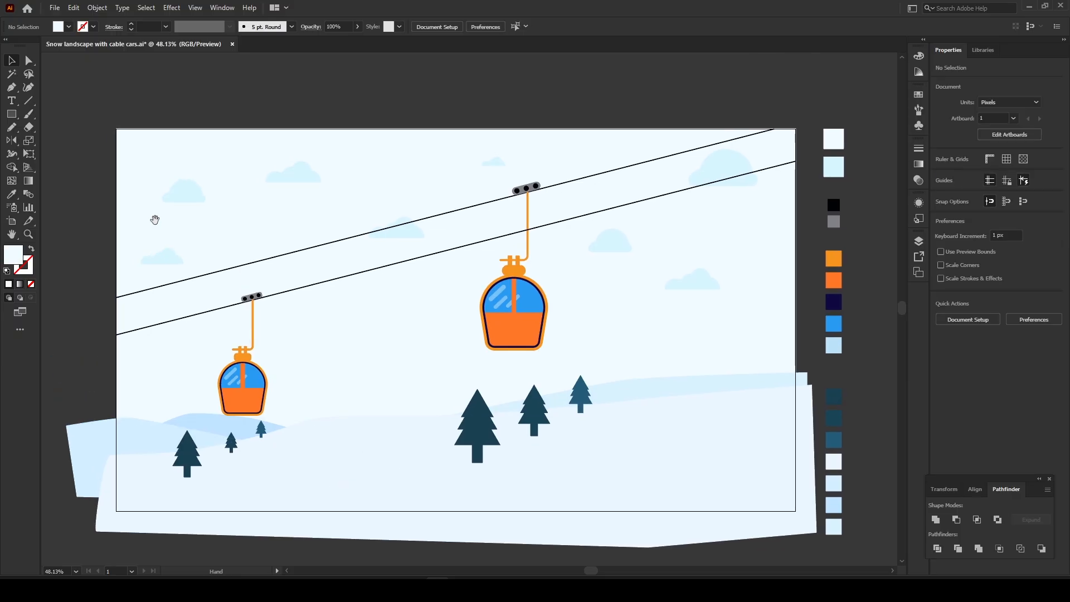
click(162, 168)
scroll(434, 239, down, 1)
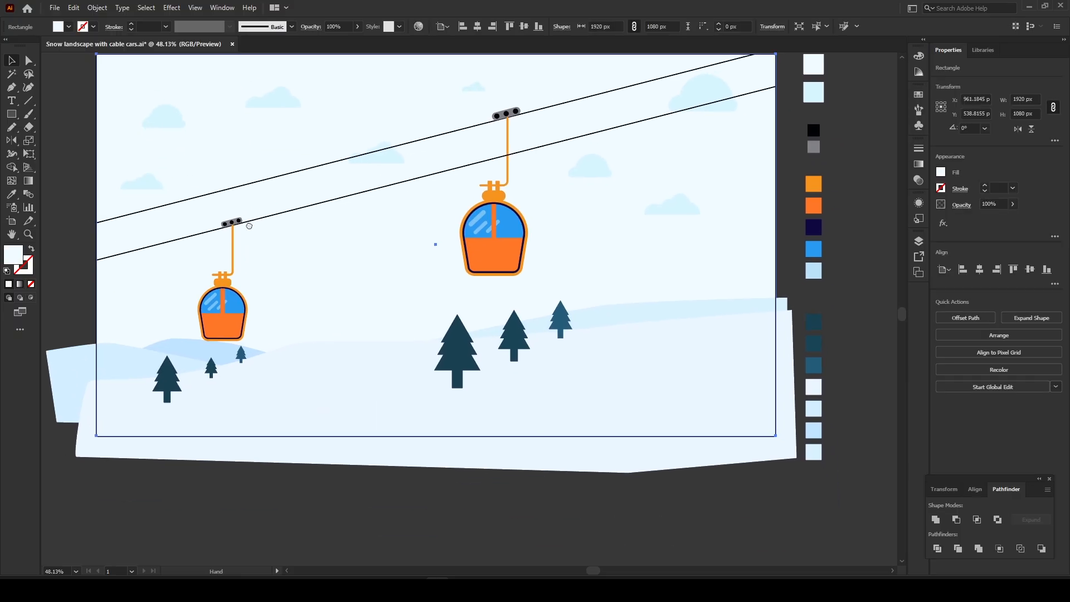
shift+click(80, 378)
shift+click(419, 411)
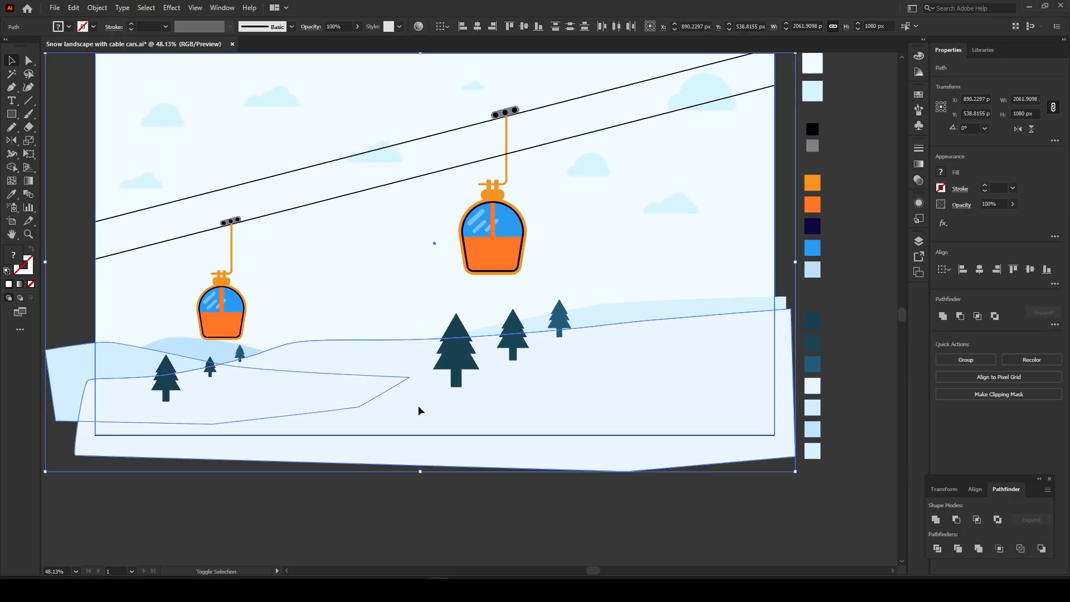
shift+click(784, 317)
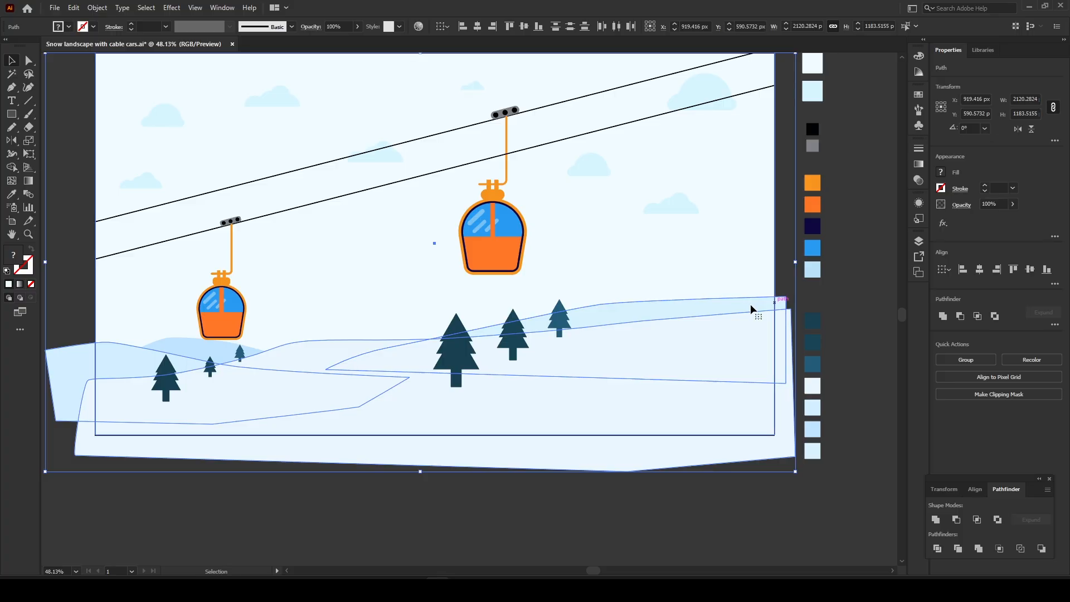
click(12, 168)
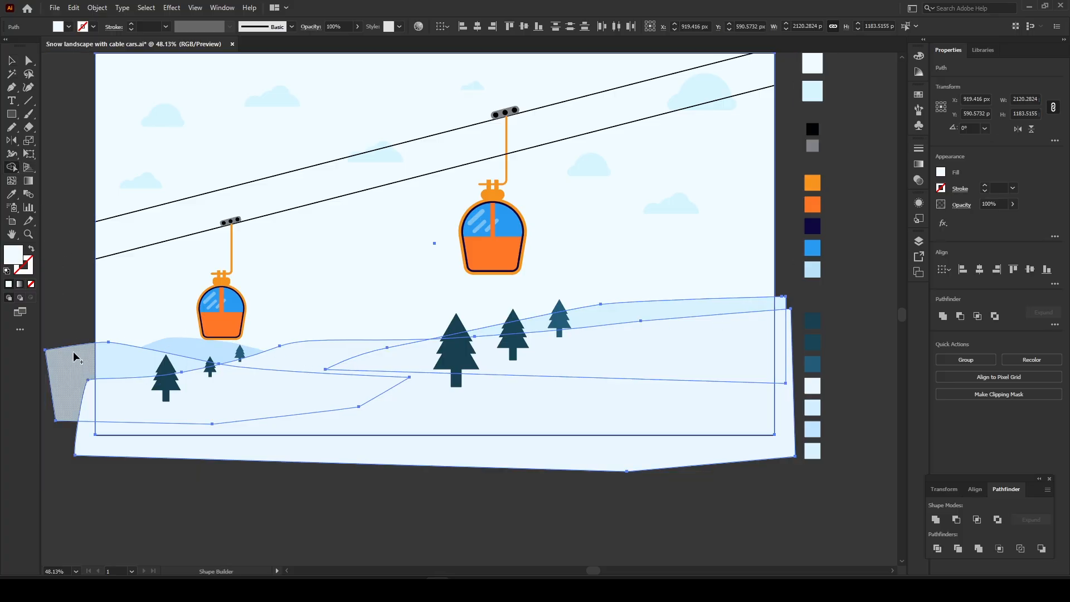
mouse_move(68, 317)
mouse_down()
mouse_move(88, 441)
mouse_move(106, 458)
mouse_up()
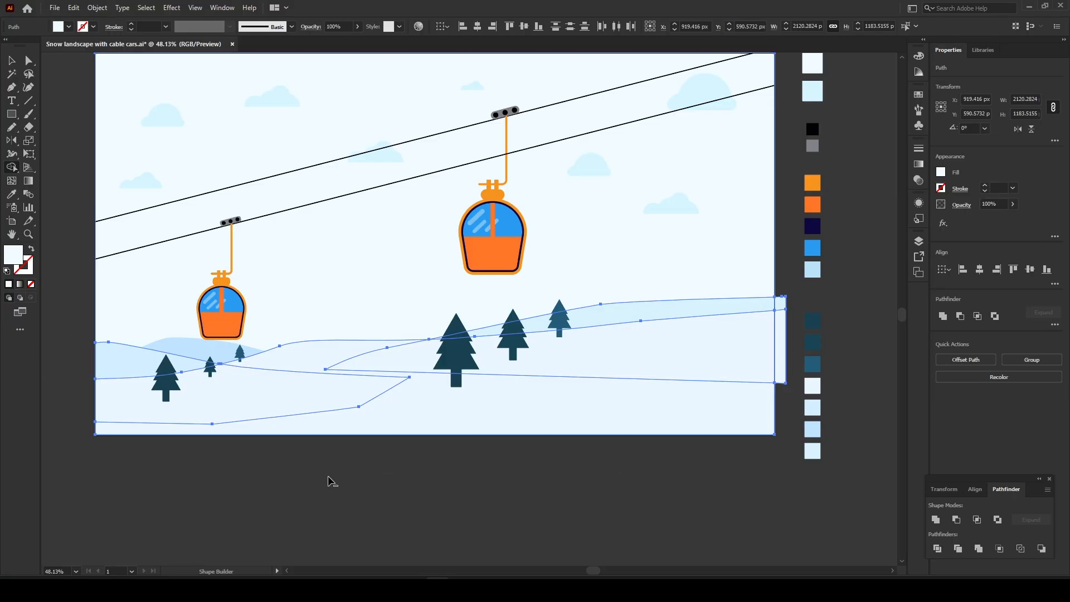
- Remove the right back hill's overhang beyond the artboard's right edge with Shape Builder and clear the selection
drag(784, 281, 783, 365)
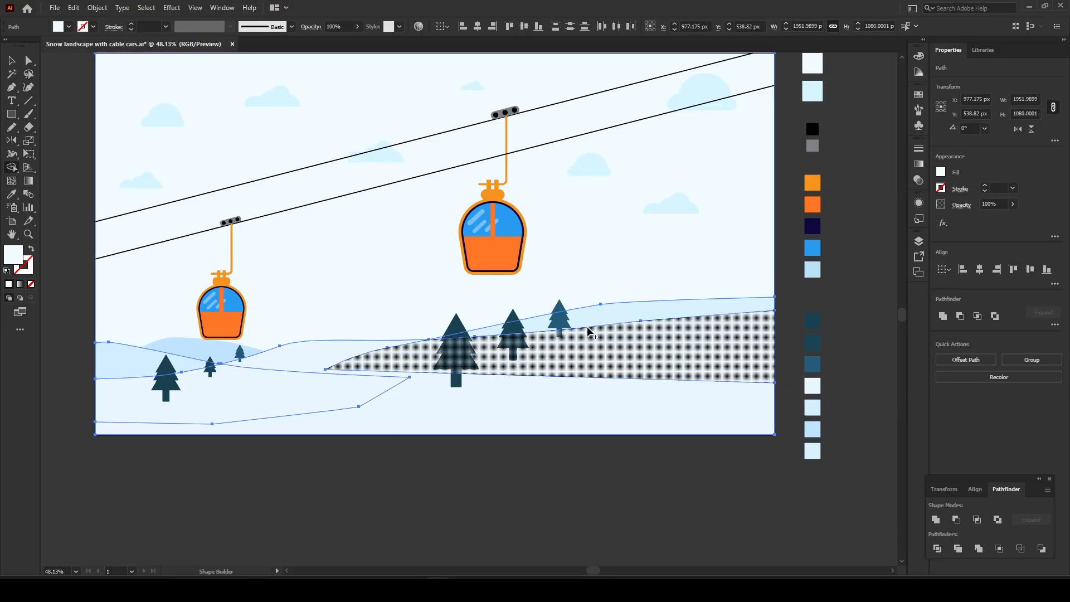
mouse_move(259, 189)
mouse_down()
mouse_move(236, 239)
mouse_move(246, 256)
mouse_up()
click(11, 60)
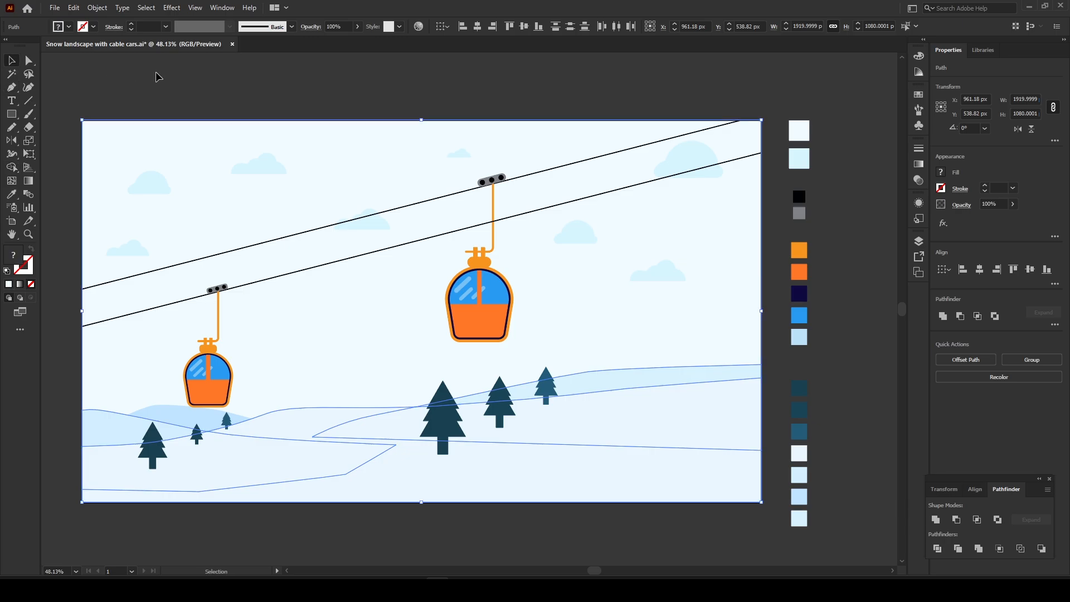
click(158, 75)
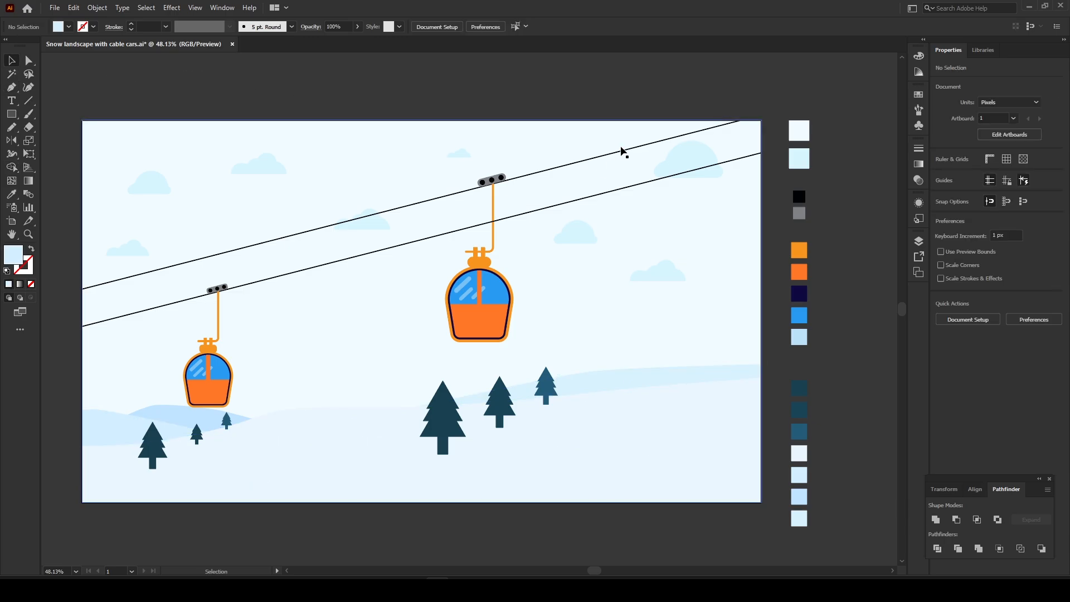
scroll(571, 64, up, 1)
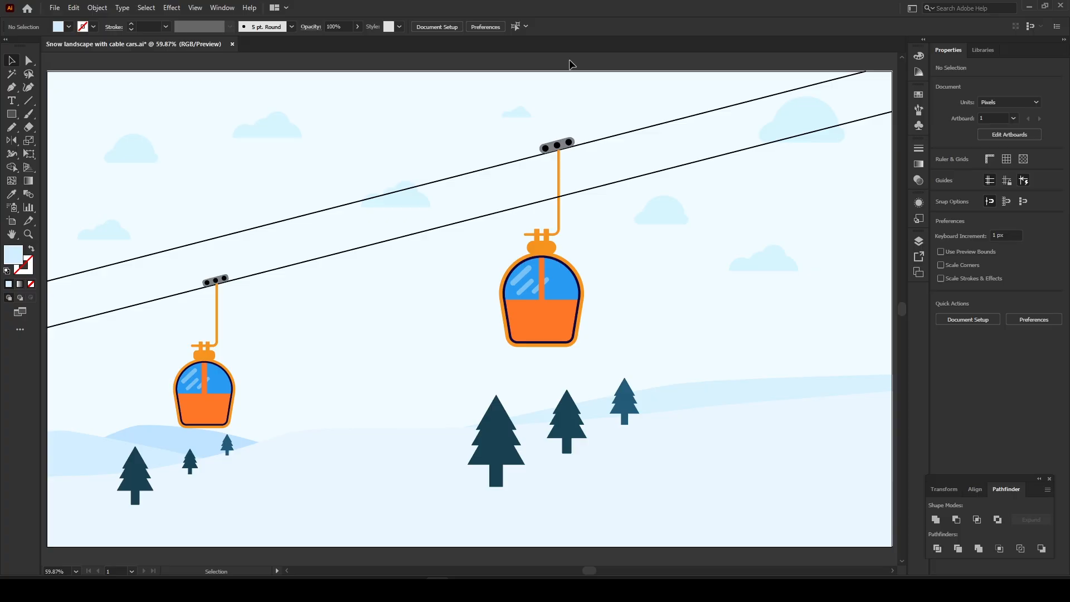